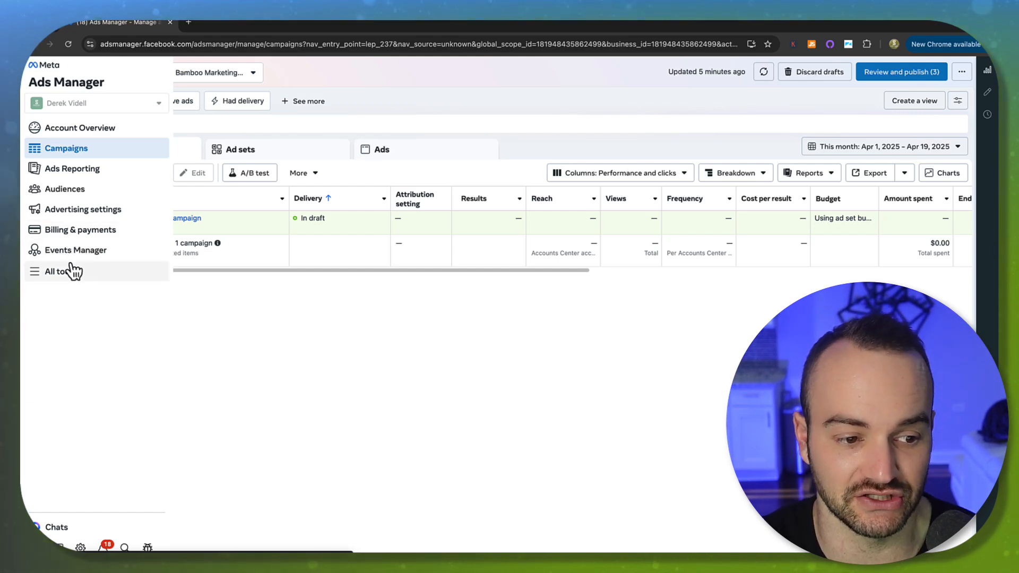
# Step: Open Events Manager and the business settings in separate browser tabs, and bring the Events Manager overview to the front
pyautogui.rightClick(68, 256)
pyautogui.click(106, 260)
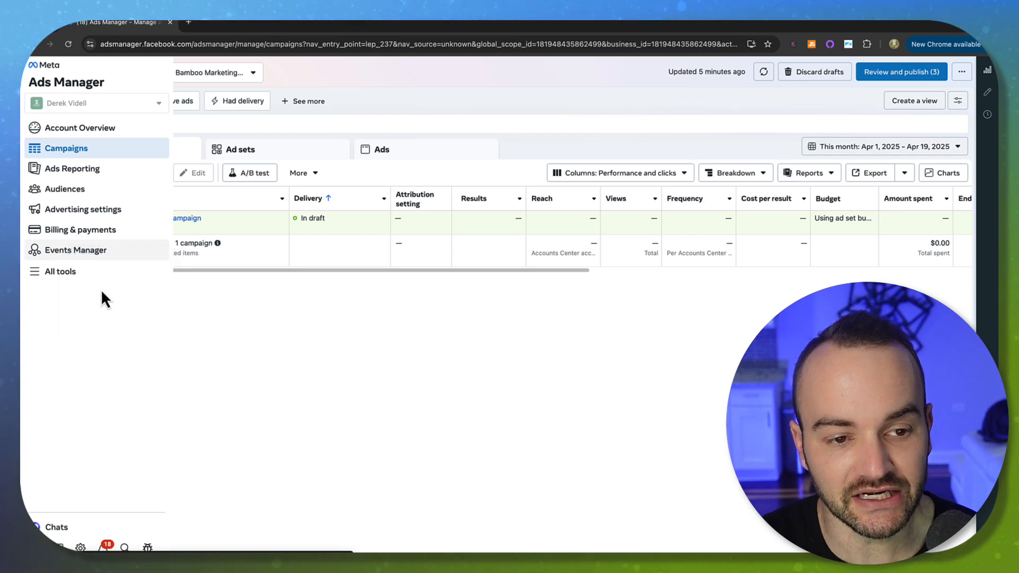
pyautogui.rightClick(82, 548)
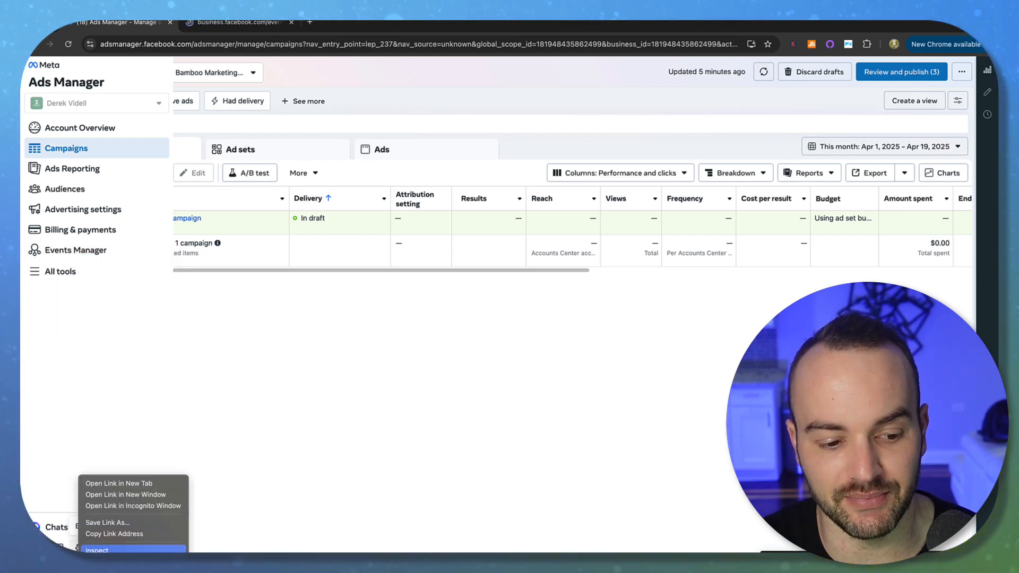
pyautogui.click(118, 484)
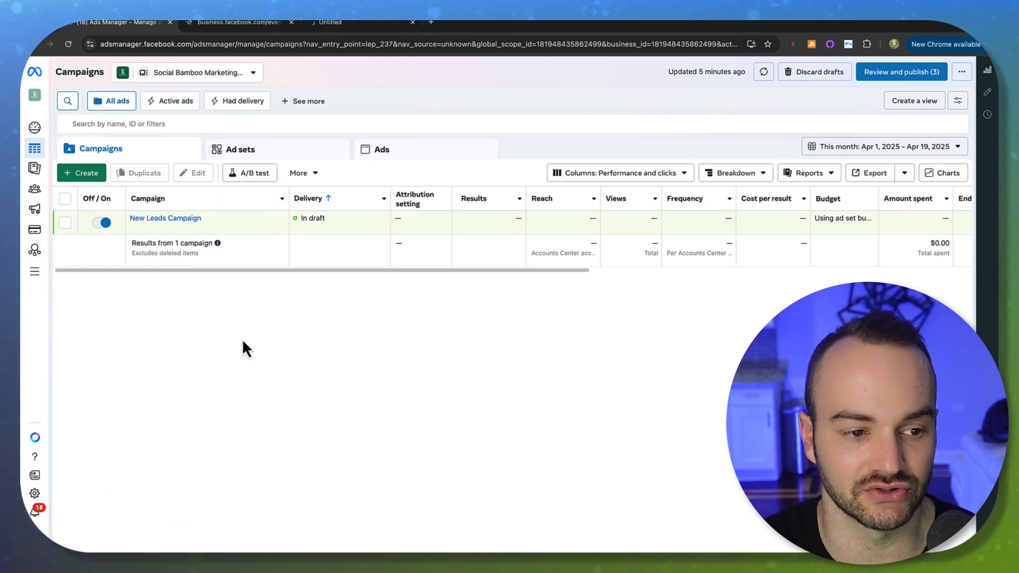
pyautogui.moveTo(42, 159)
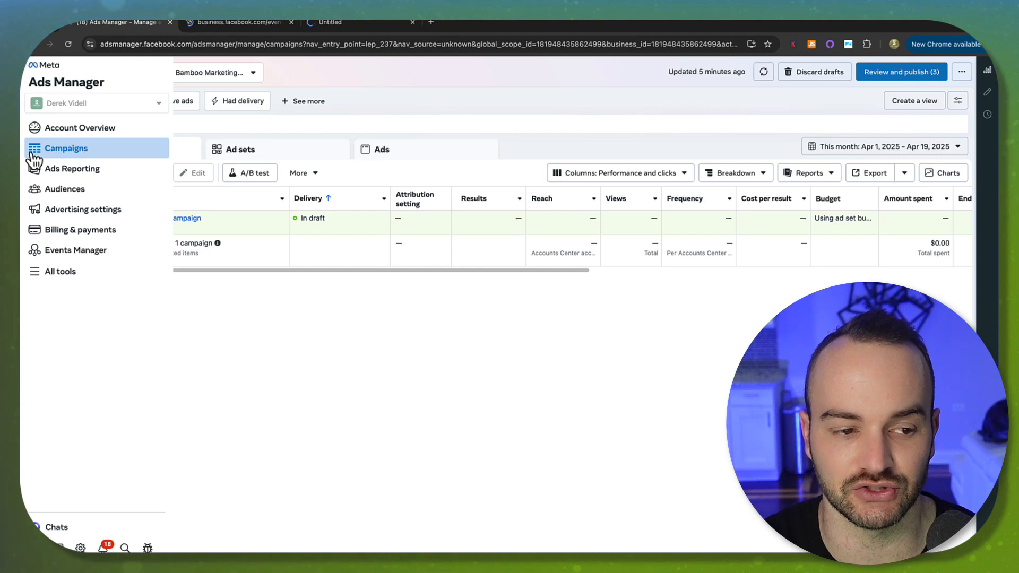
pyautogui.click(238, 22)
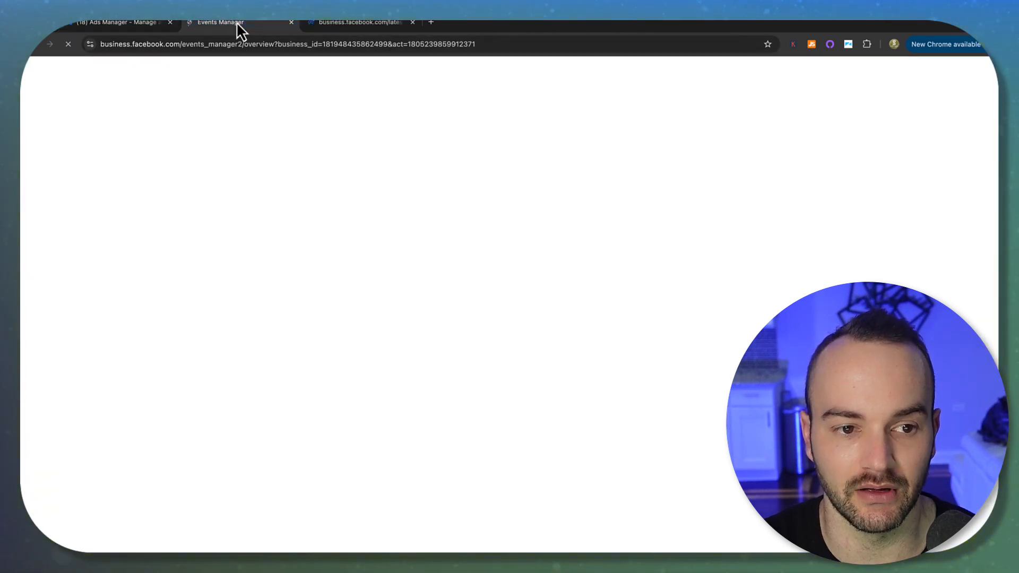
pyautogui.click(341, 23)
pyautogui.click(189, 25)
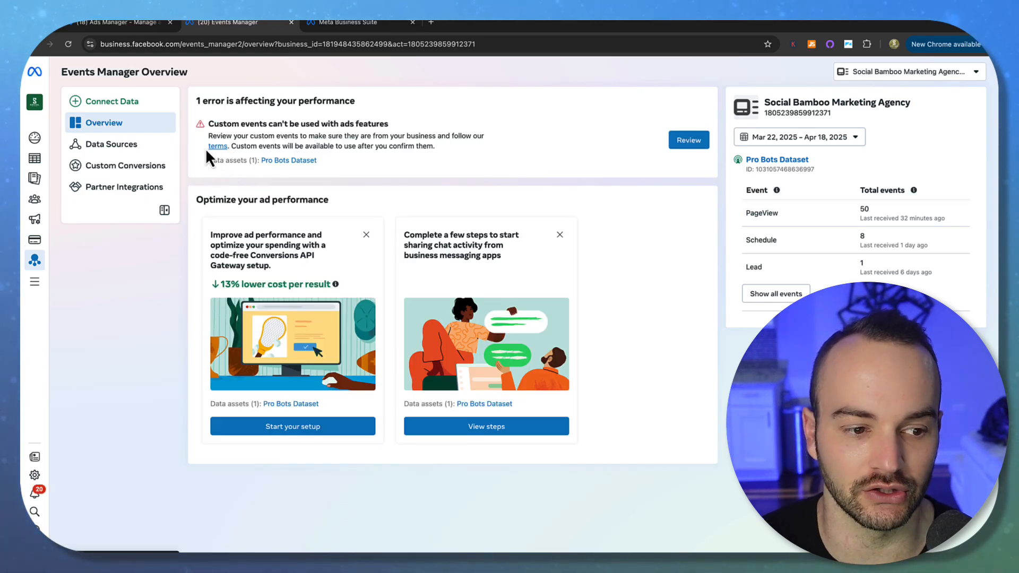
# Step: Open the Pro Bots Dataset under the data sources and review its event activity and list of events
pyautogui.click(131, 154)
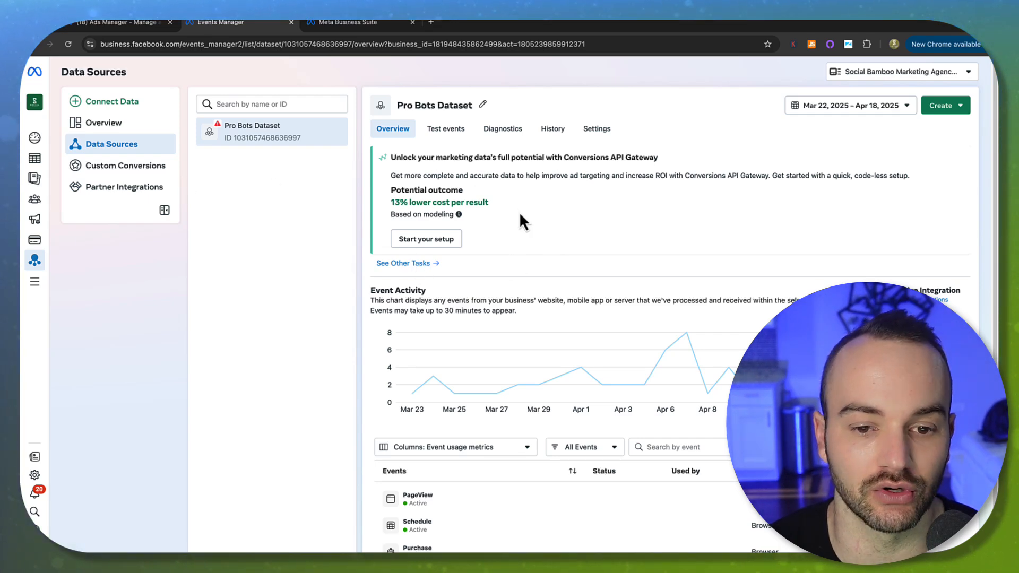
pyautogui.scroll(-2, 587, 205)
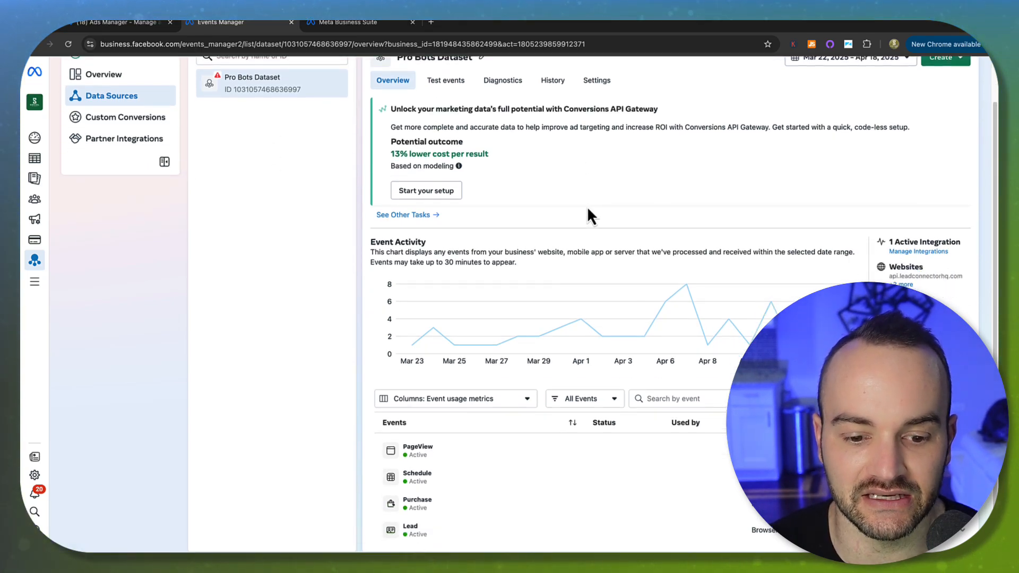
pyautogui.scroll(2, 586, 206)
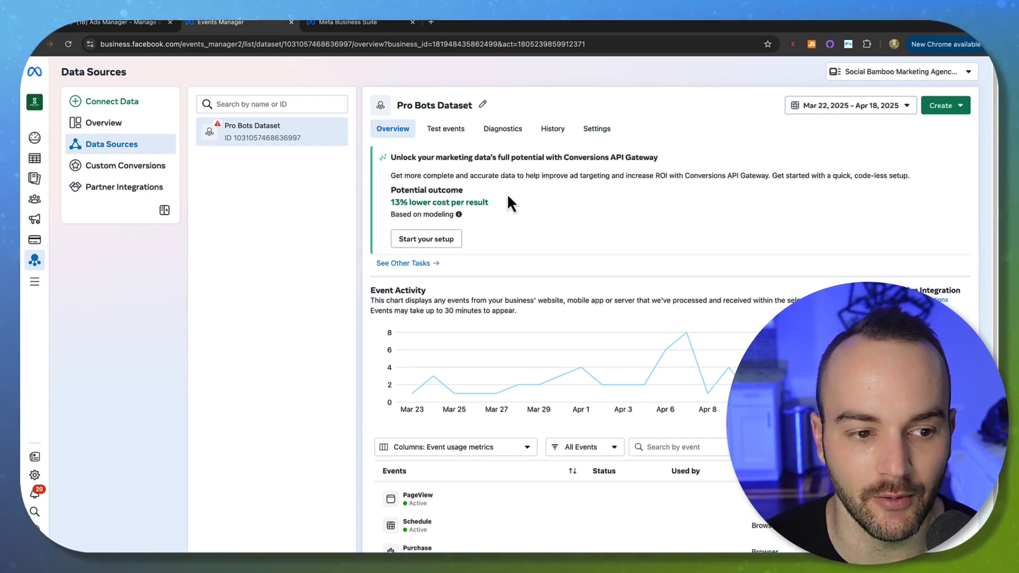
# Step: Browse the partner integrations gallery, including the popular and ecommerce partners
pyautogui.click(112, 192)
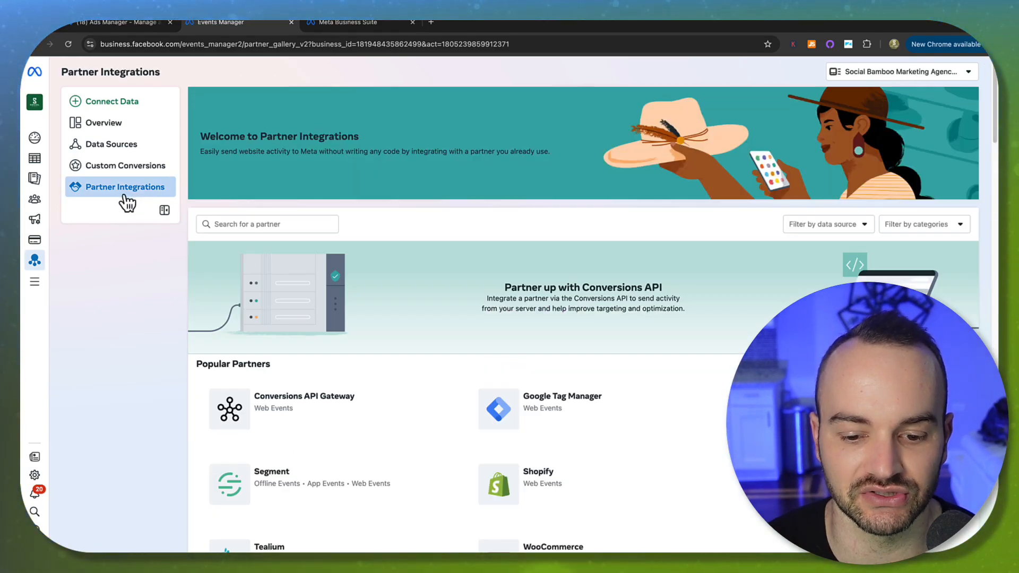
pyautogui.scroll(-1, 370, 257)
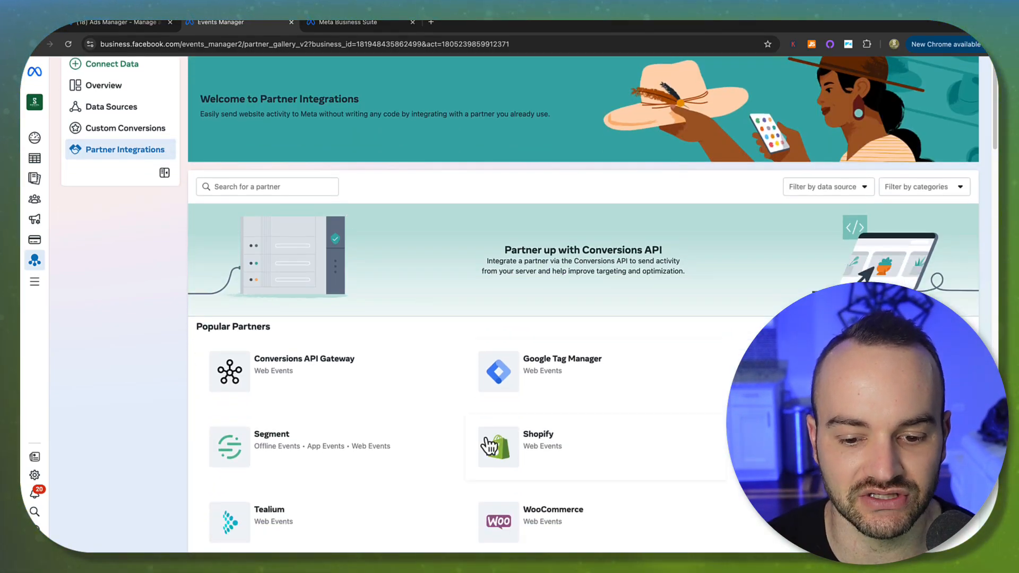
pyautogui.scroll(-2, 508, 370)
pyautogui.scroll(-3, 519, 334)
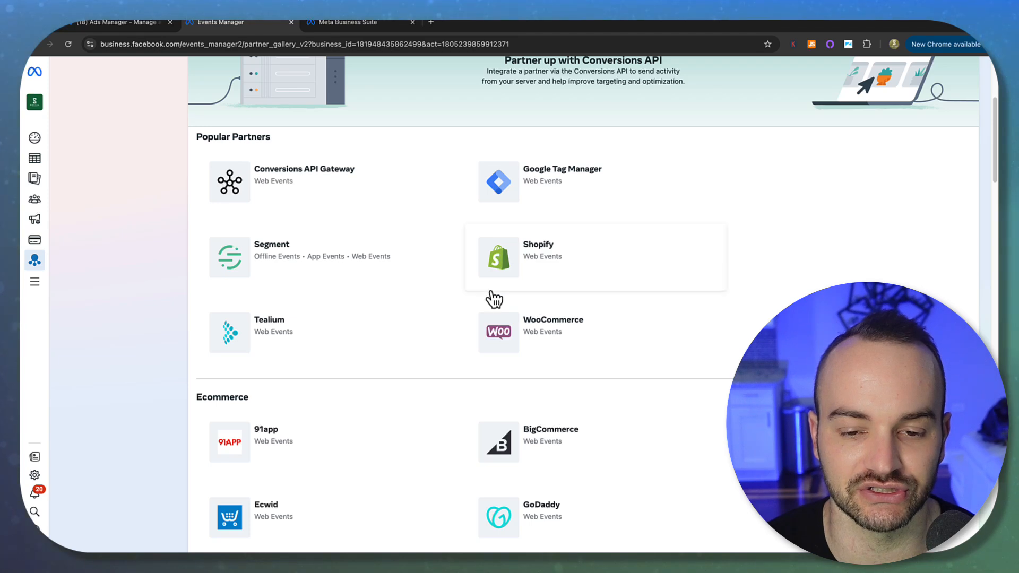
pyautogui.scroll(5, 490, 298)
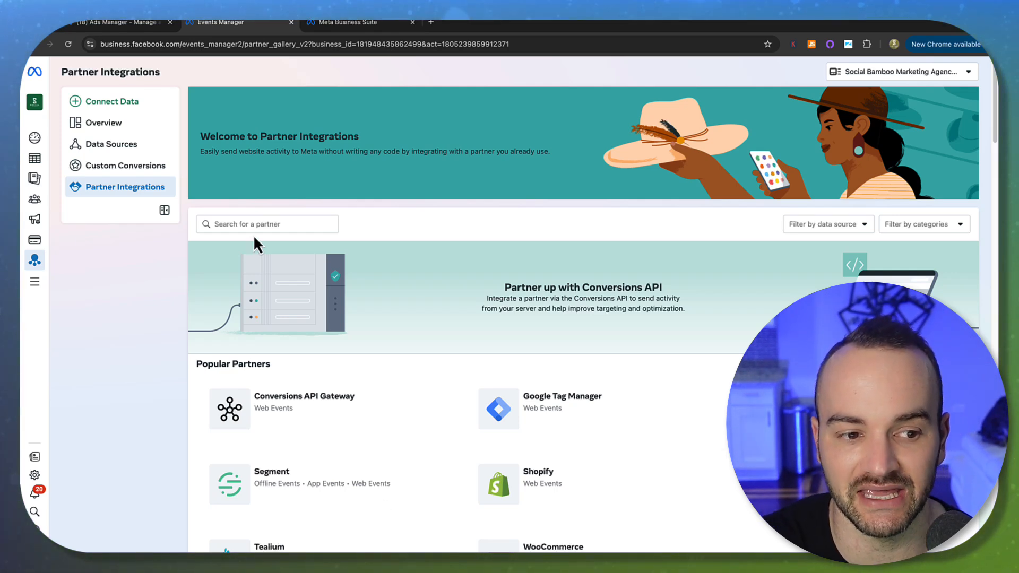
# Step: Return to the Pro Bots Dataset in the data sources and view what can be created from it
pyautogui.click(110, 147)
pyautogui.click(941, 107)
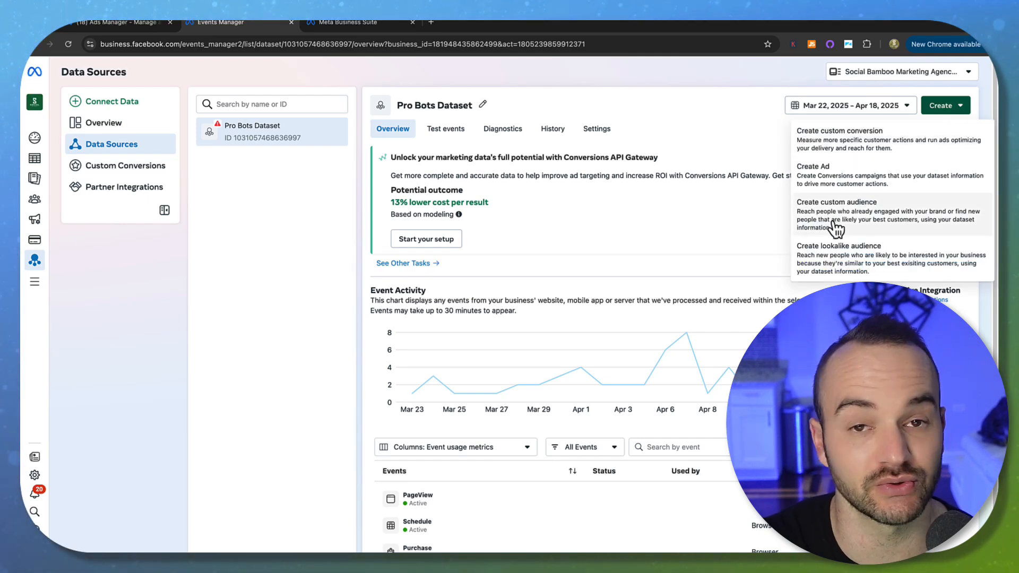
pyautogui.click(723, 218)
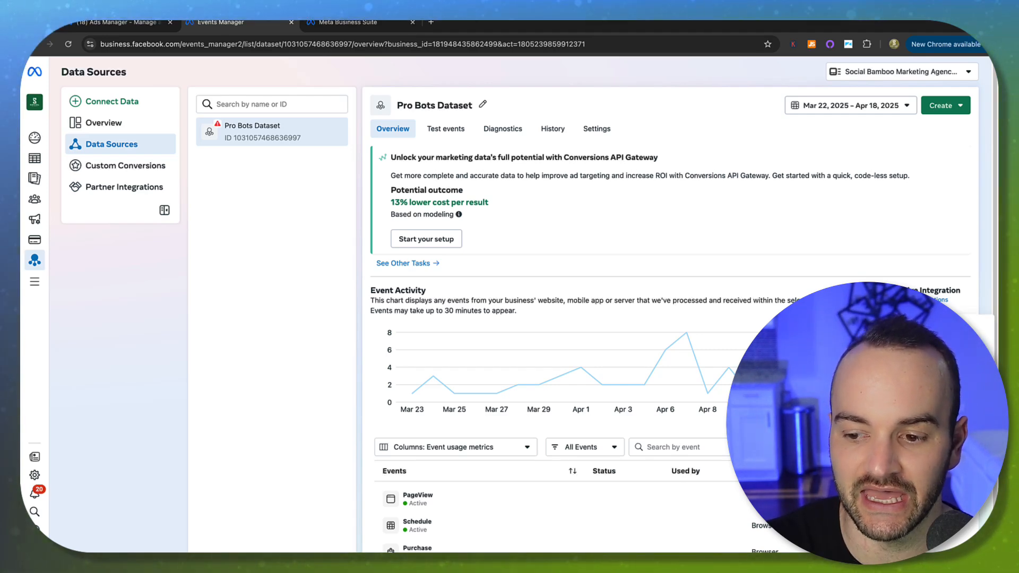
# Step: Start a new Meta Pixel integration for the dataset, review the methods for connecting website activity, and close the setup
pyautogui.click(902, 388)
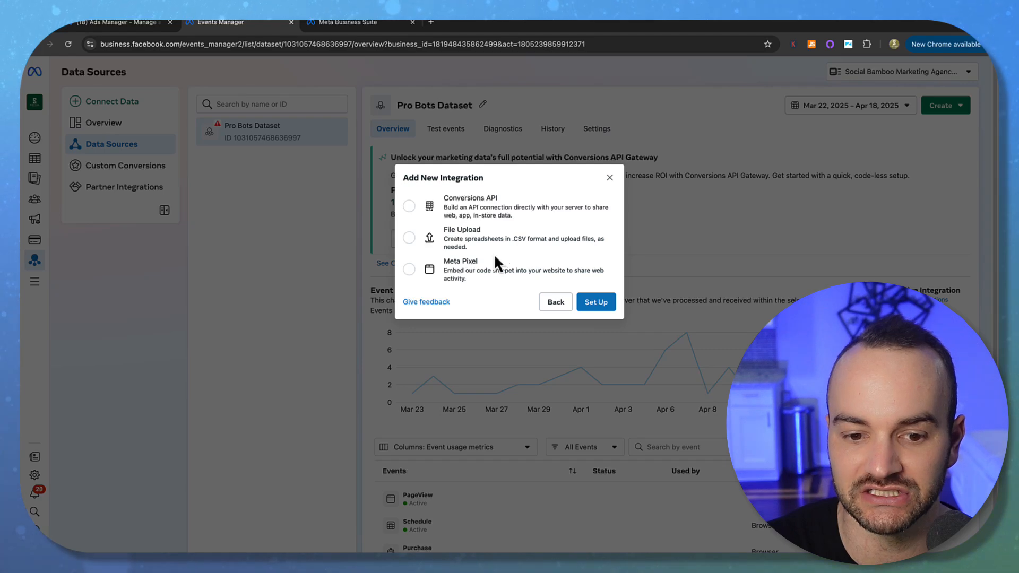
pyautogui.click(409, 269)
pyautogui.click(604, 313)
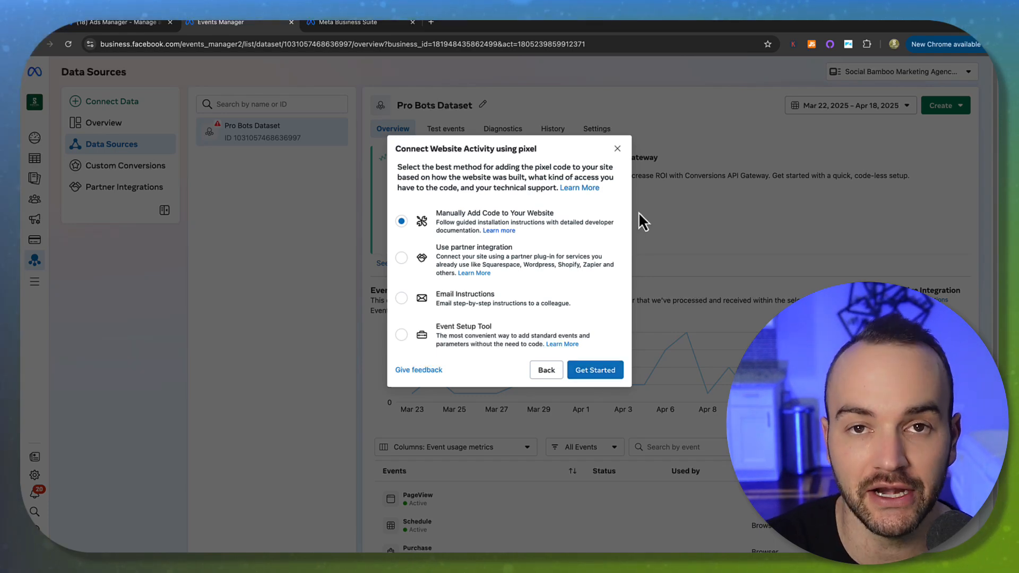
pyautogui.click(618, 149)
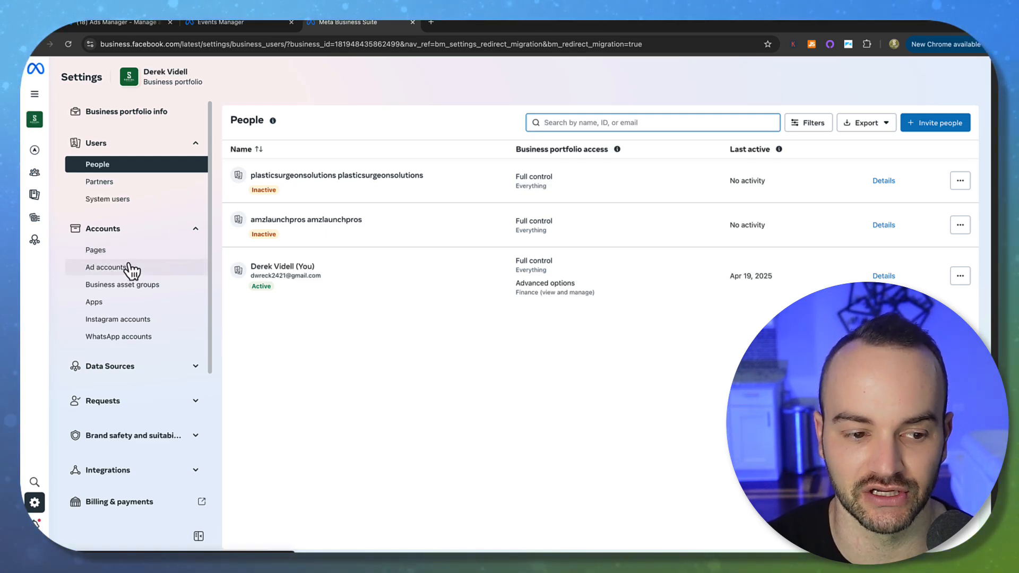
# Step: In the business settings, select the Social Bamboo Marketing Agency ad account for your own user and enable full control with Manage ad accounts
pyautogui.scroll(-2, 191, 308)
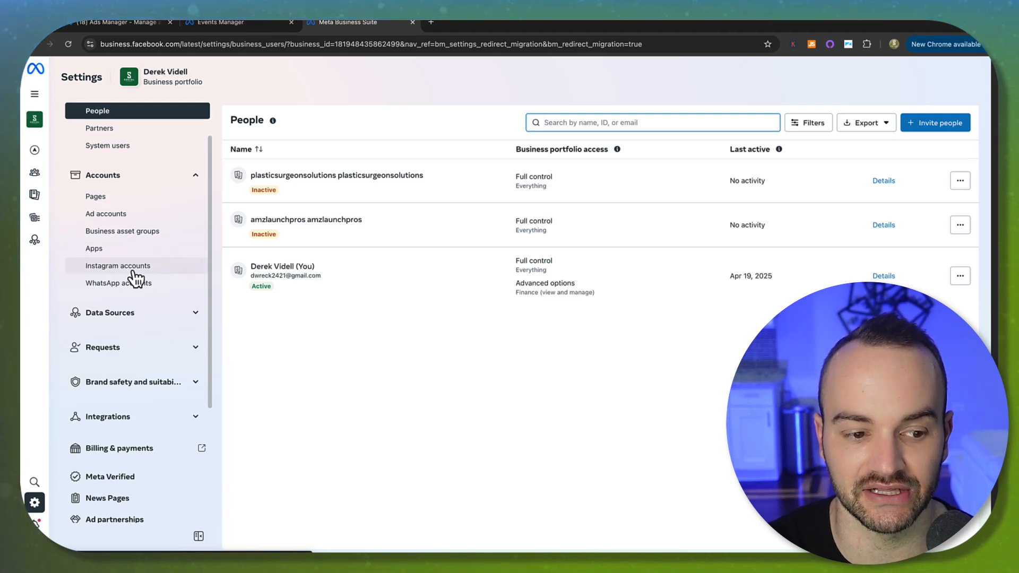
pyautogui.click(393, 281)
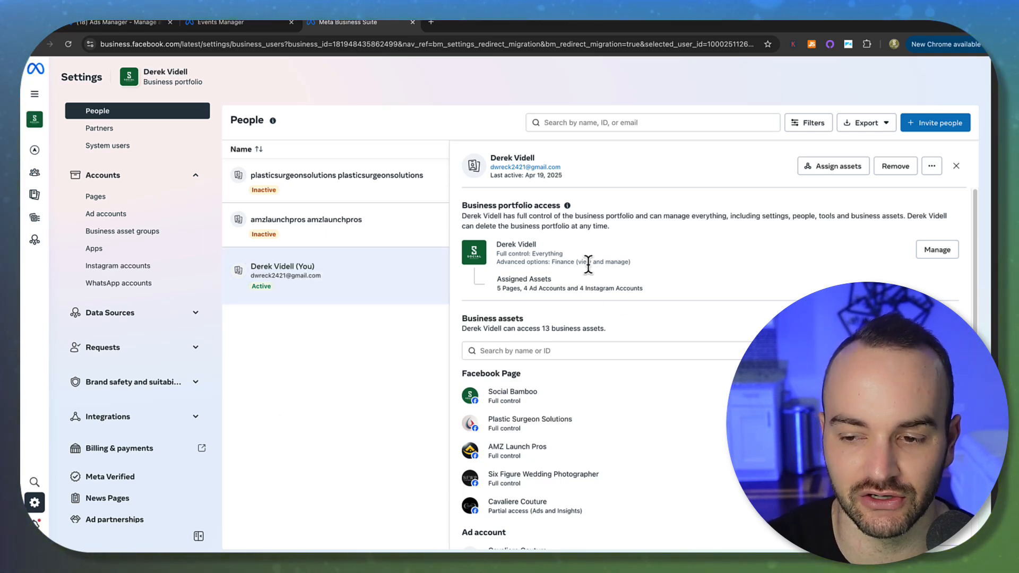
pyautogui.click(828, 168)
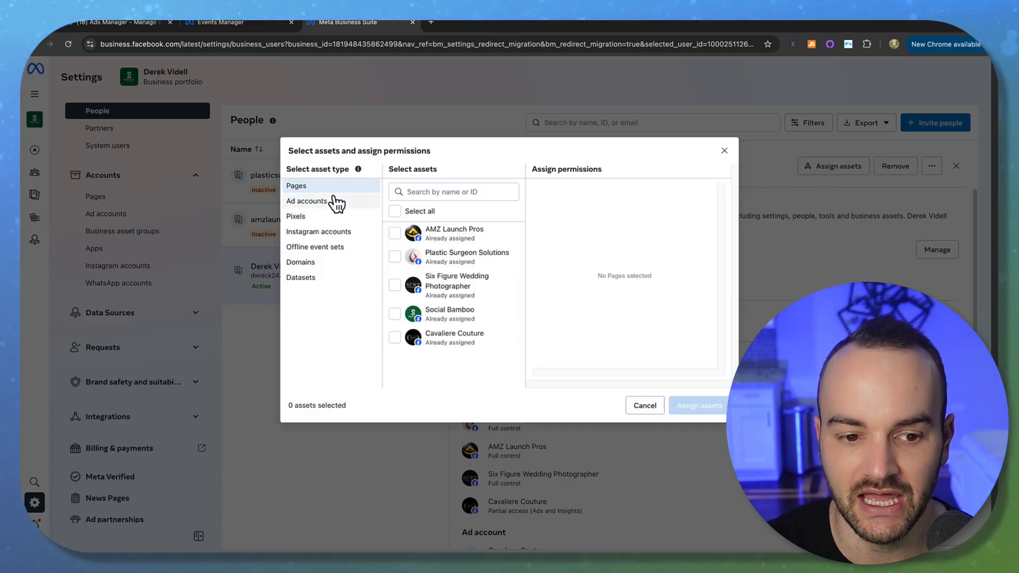
pyautogui.click(336, 202)
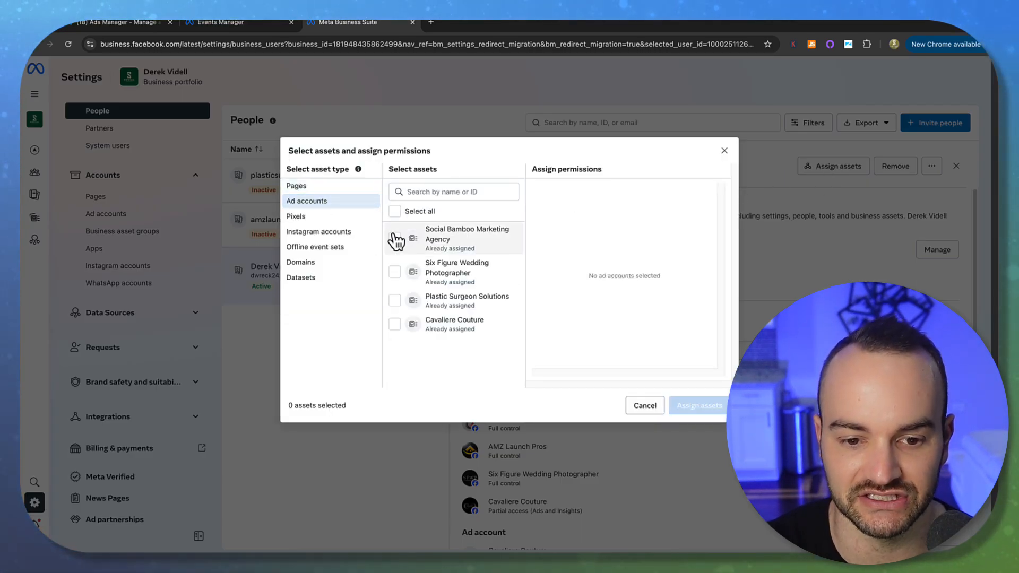
pyautogui.click(394, 238)
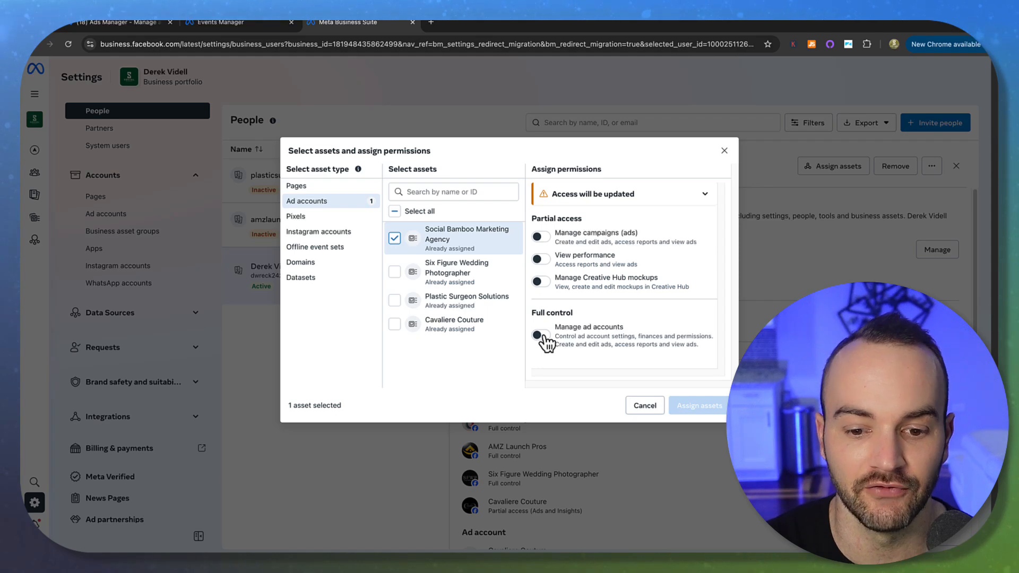
pyautogui.click(541, 336)
# Step: Add the Pro Bots Dataset with Manage events dataset enabled, and assign the selected assets to your user
pyautogui.click(325, 217)
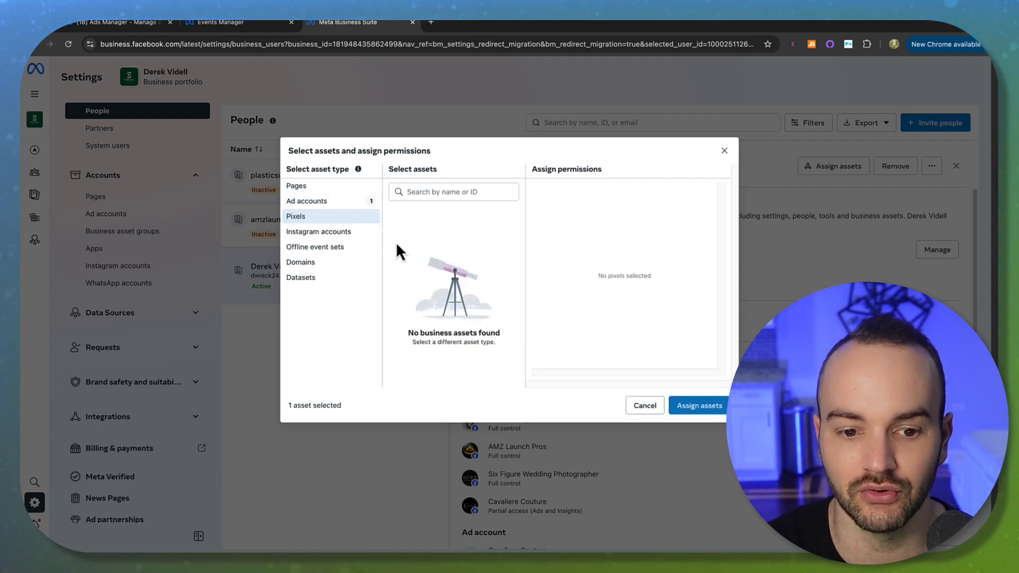
pyautogui.click(307, 277)
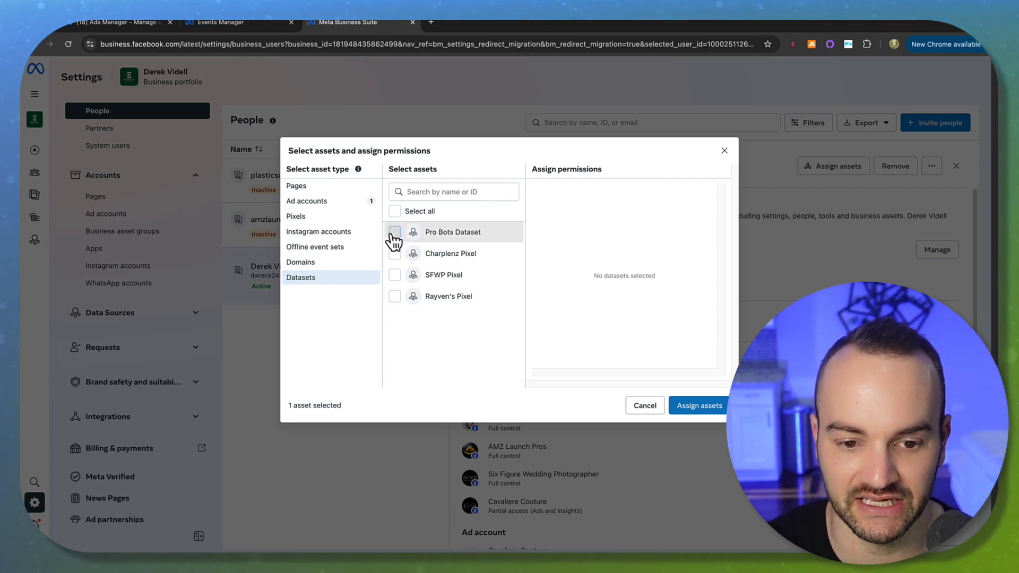
pyautogui.click(394, 233)
pyautogui.click(540, 272)
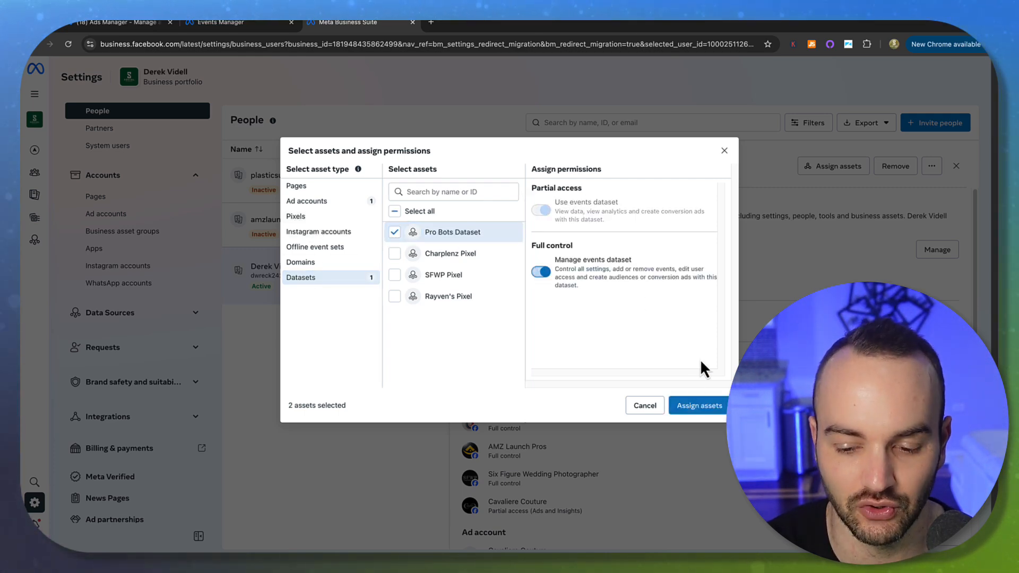
pyautogui.click(699, 405)
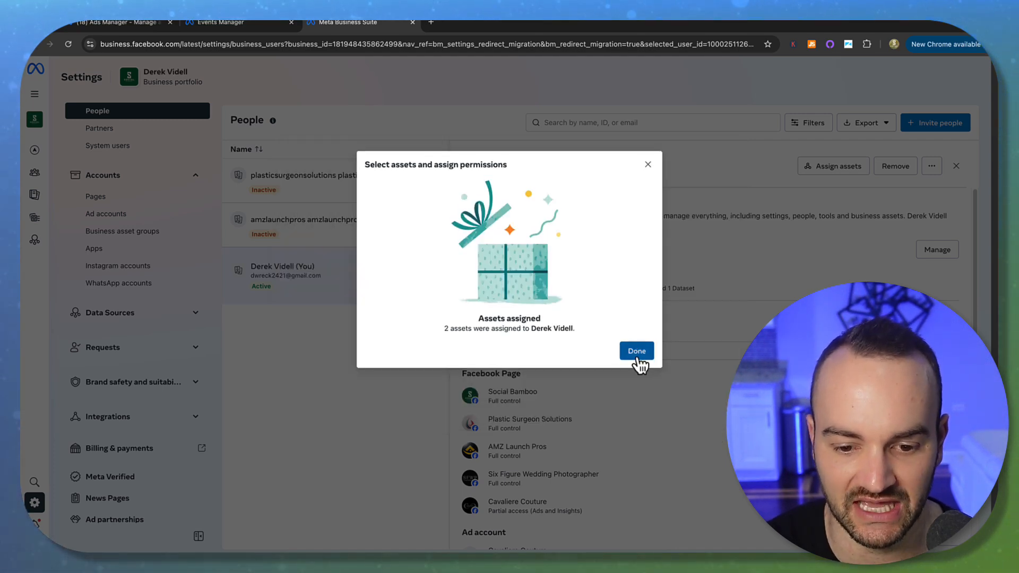
pyautogui.click(638, 351)
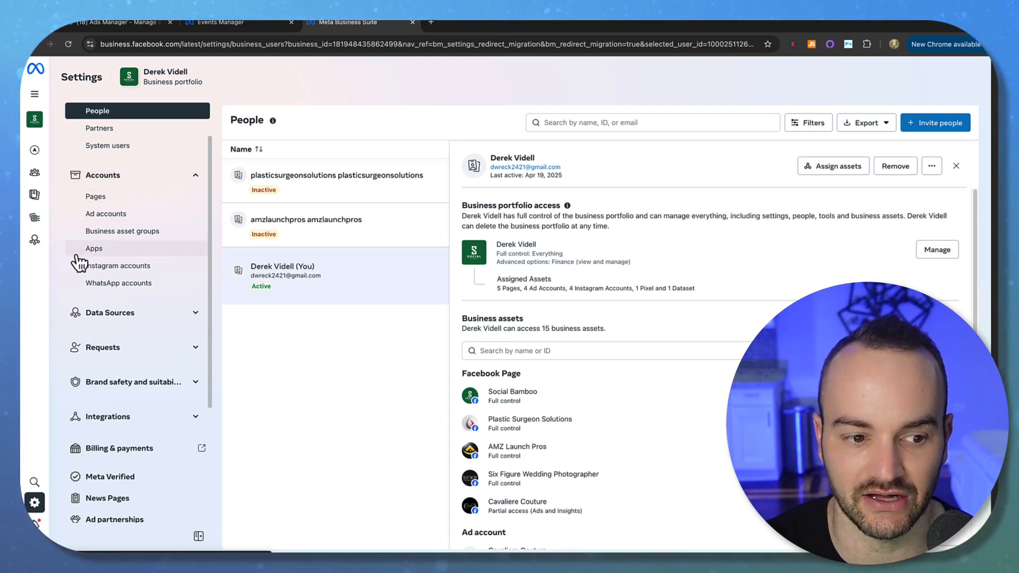
# Step: Check the business portfolio's pixels and datasets under the data sources settings
pyautogui.click(154, 314)
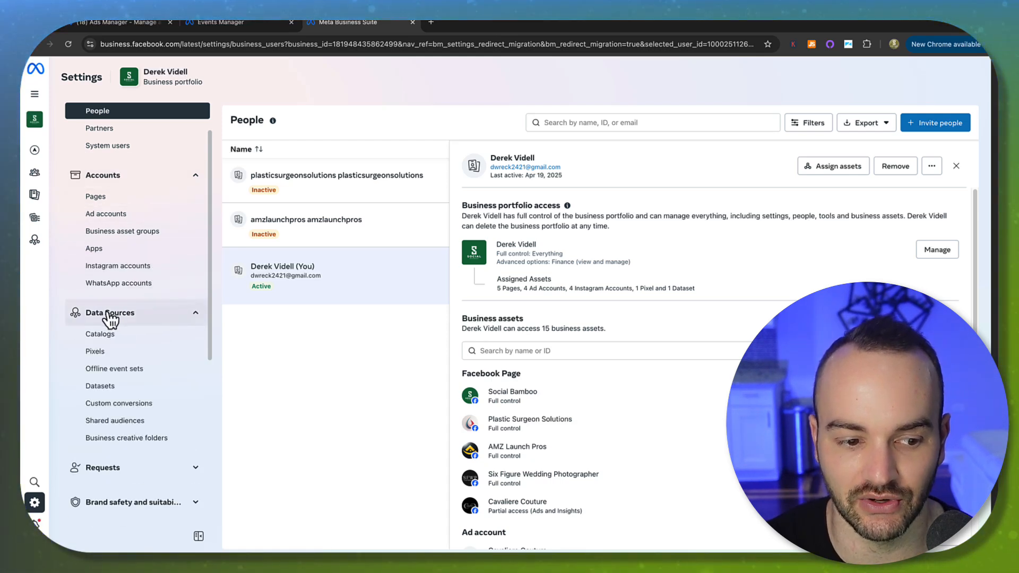
pyautogui.click(96, 352)
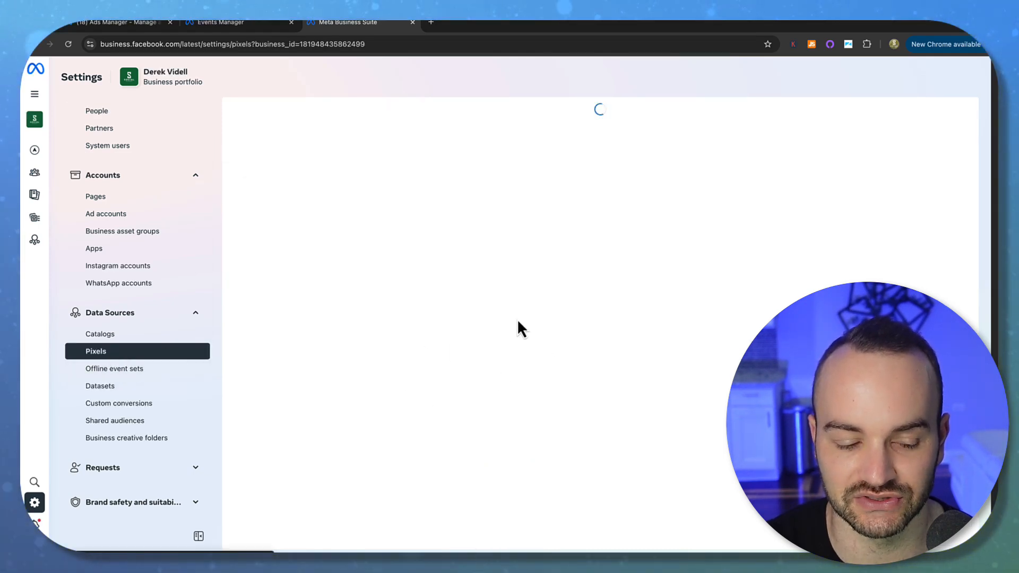
pyautogui.click(104, 387)
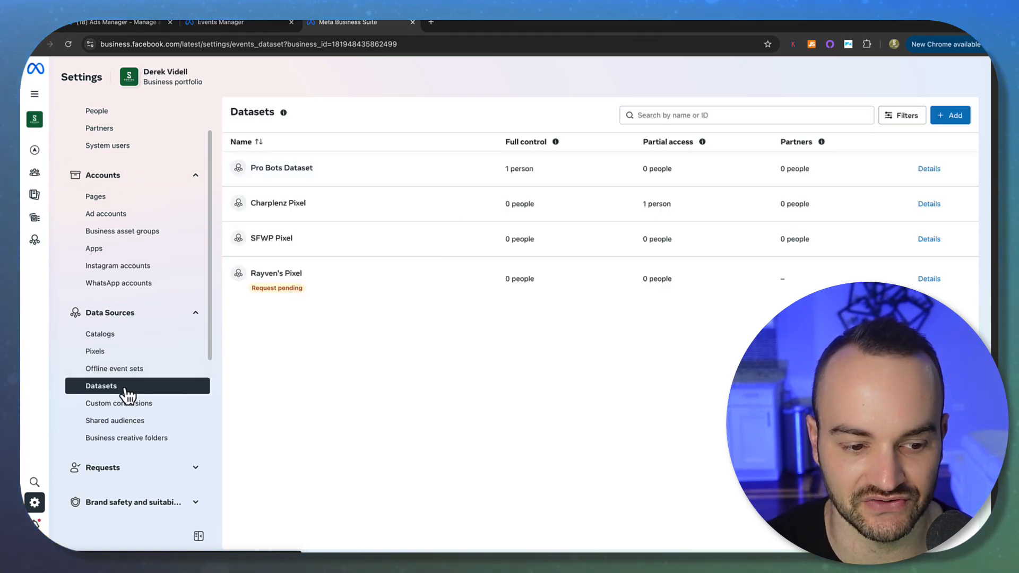
# Step: Return to the people settings and review the assets assigned to the active user
pyautogui.click(104, 112)
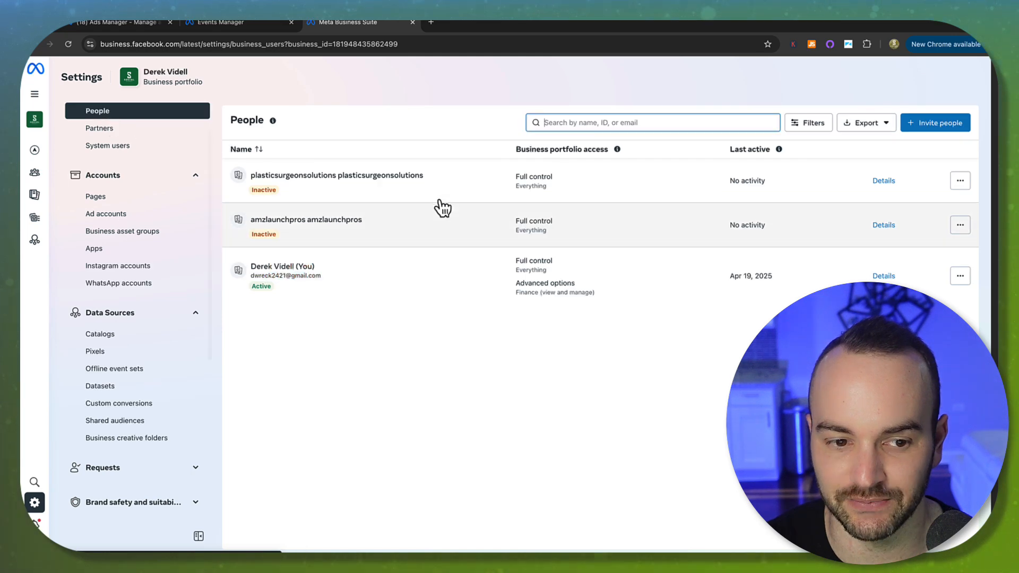
pyautogui.click(302, 290)
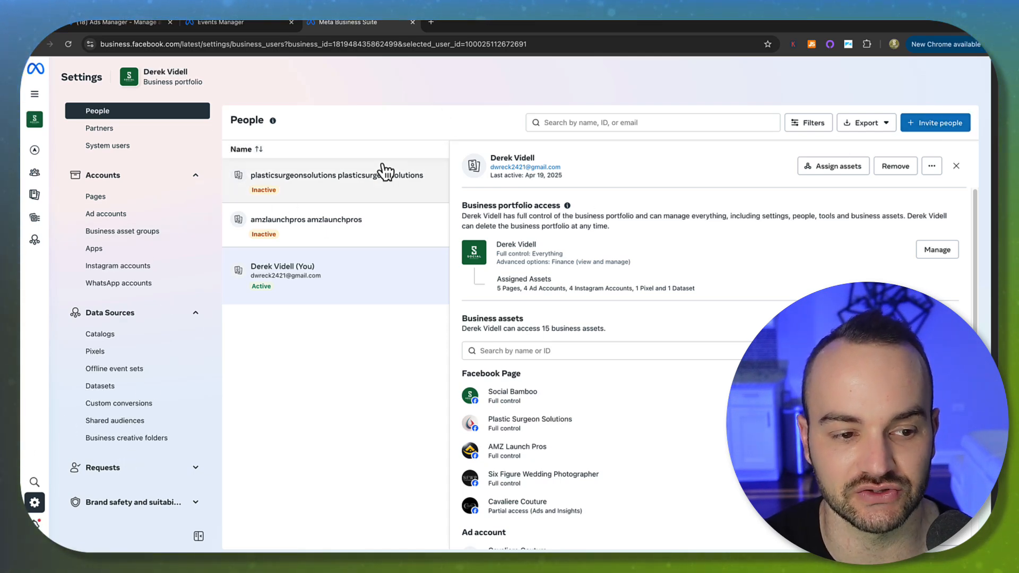
pyautogui.moveTo(35, 95)
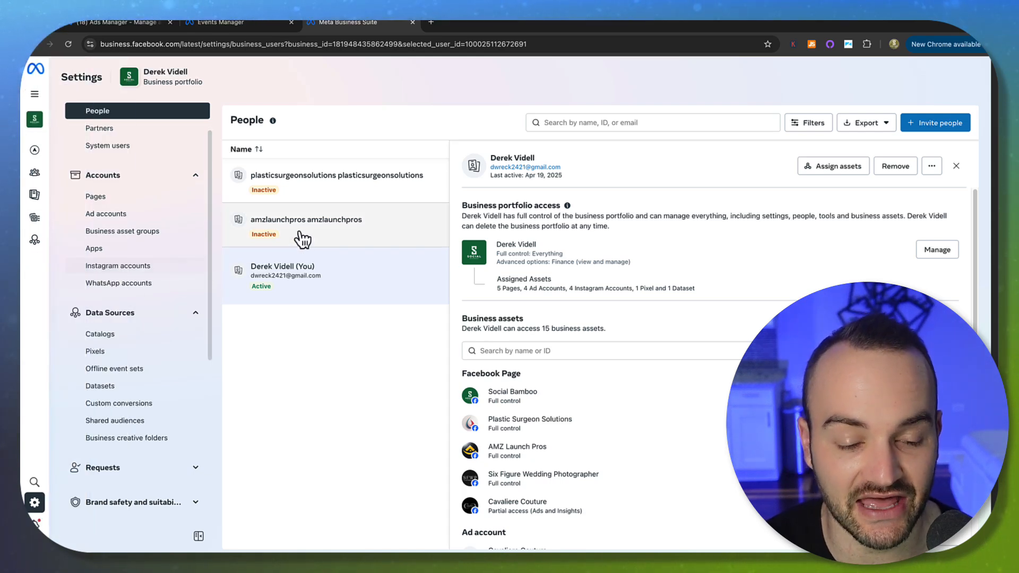
pyautogui.moveTo(26, 494)
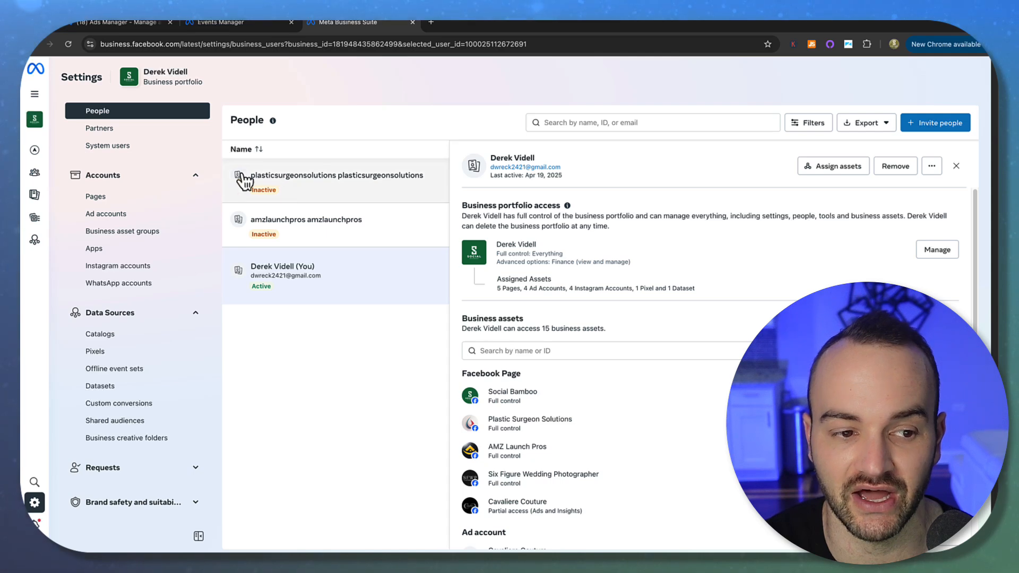
# Step: Close the business settings and Events Manager pages to return to the Ads Manager campaigns
pyautogui.click(413, 24)
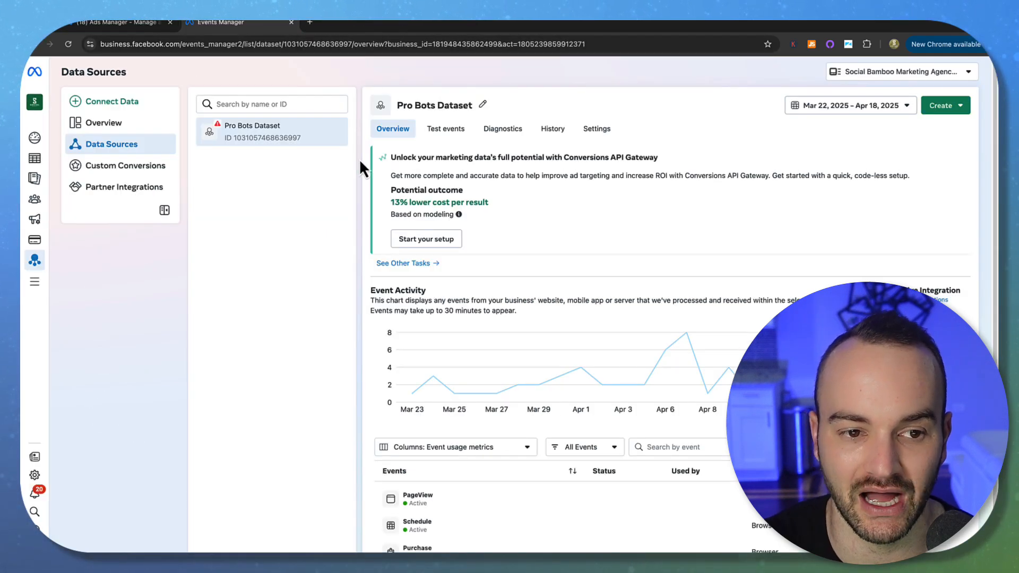
pyautogui.click(293, 23)
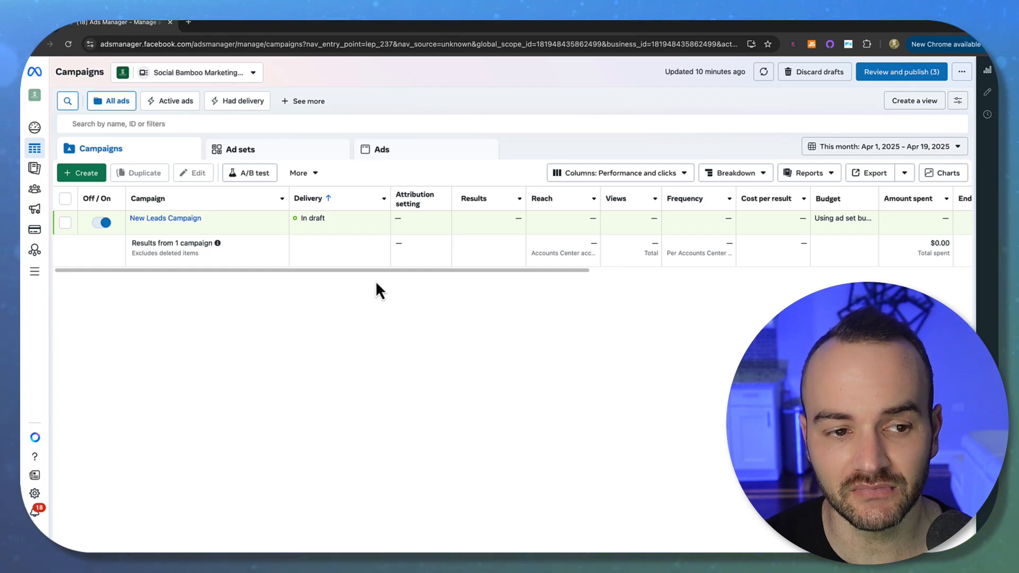
# Step: Switch Ads Manager to the ad account listed under your own personal account, and check the account list again
pyautogui.click(189, 79)
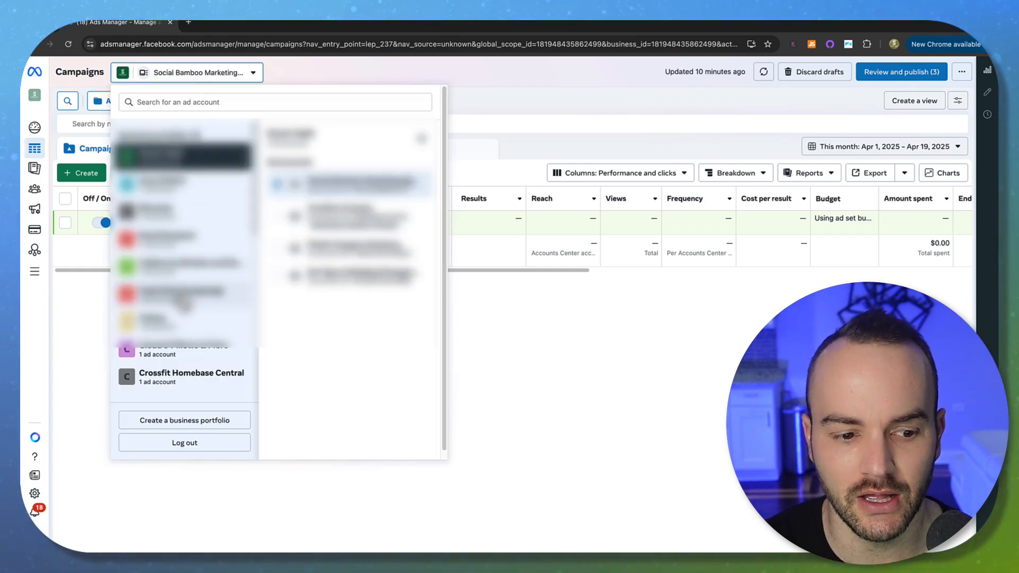
pyautogui.scroll(-5, 183, 303)
pyautogui.moveTo(199, 387)
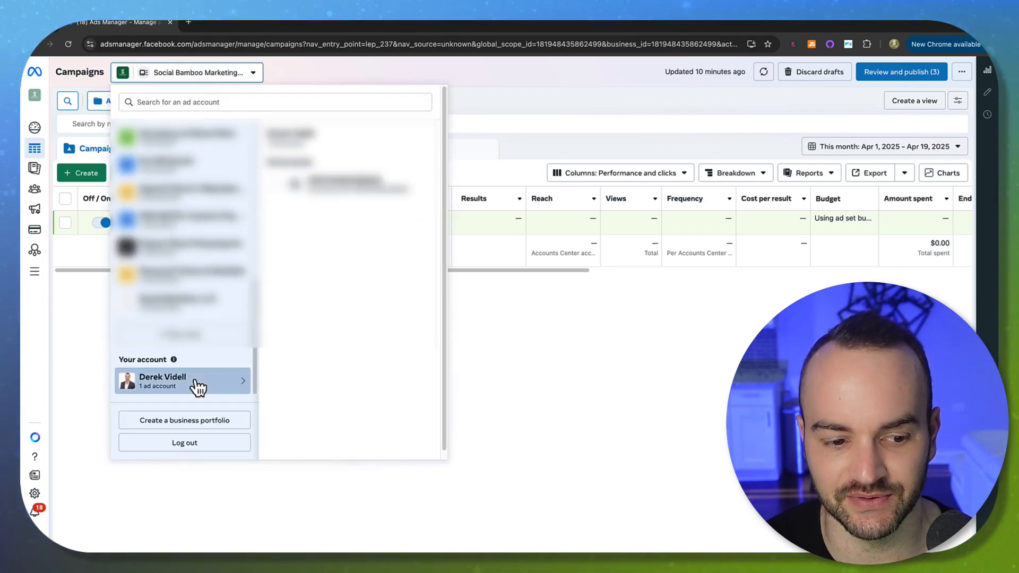
pyautogui.click(340, 186)
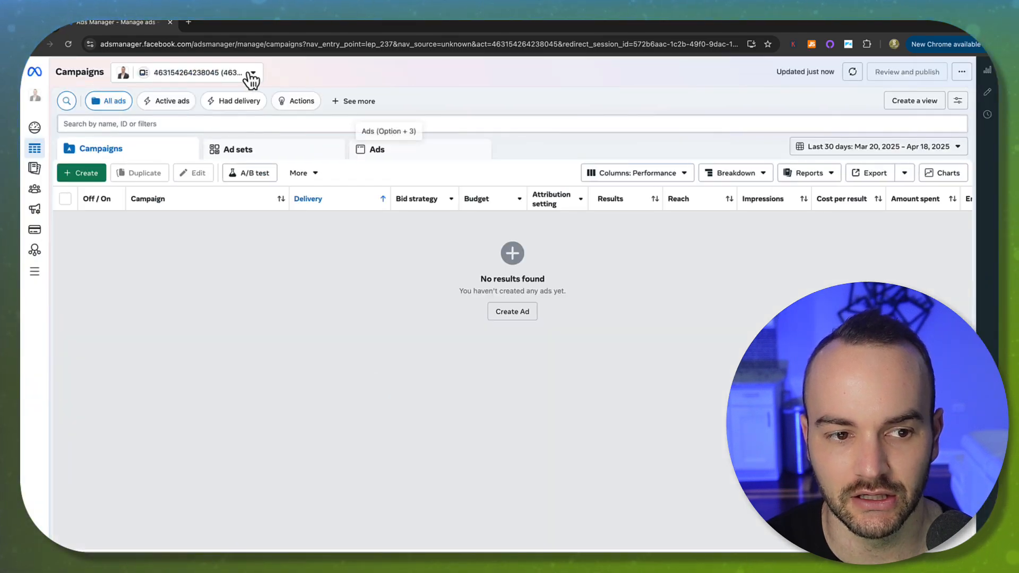
pyautogui.click(212, 76)
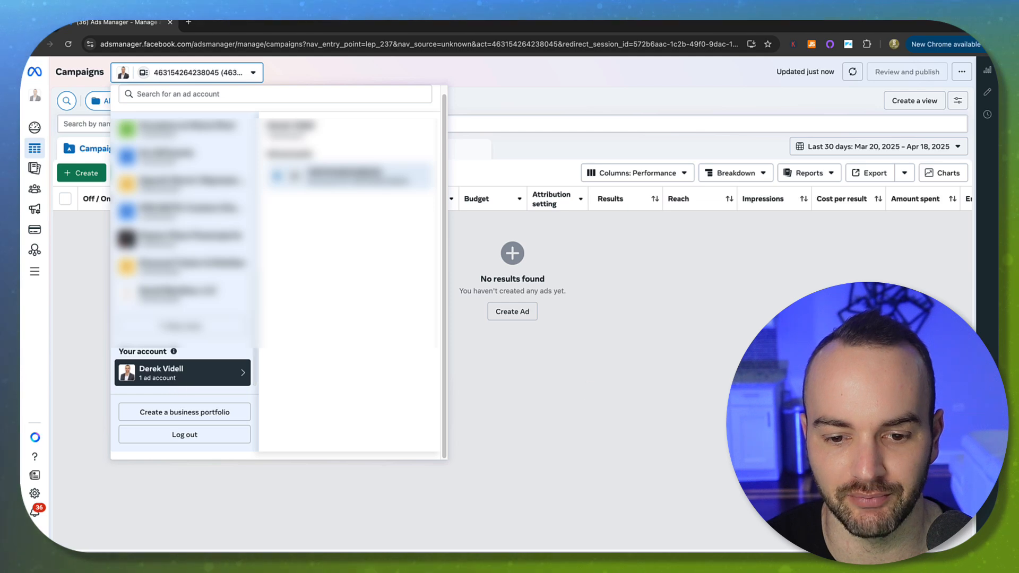
pyautogui.click(642, 389)
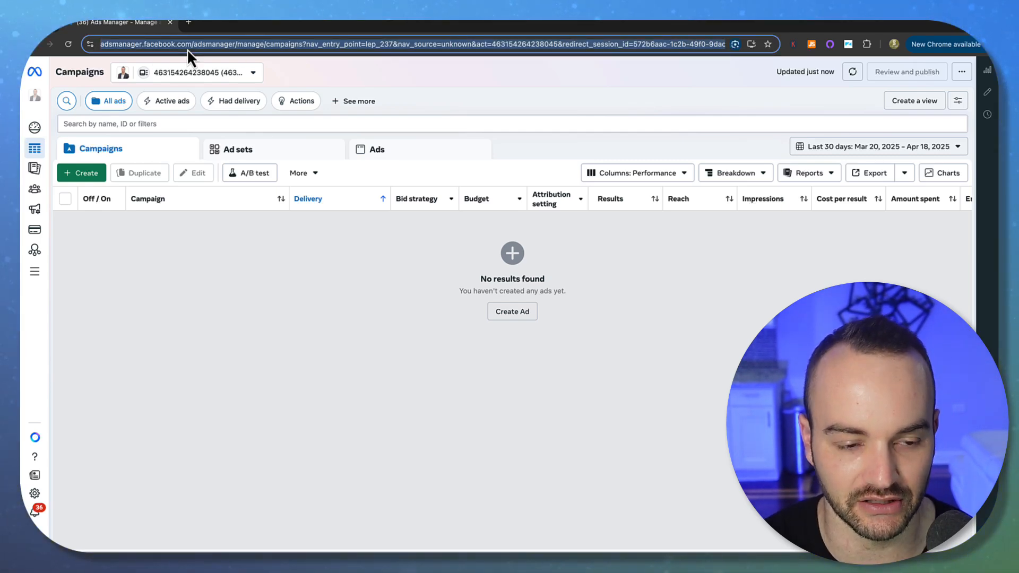
# Step: Load adsmanager.facebook.com directly from the browser address and highlight the facebook.com part of the URL
pyautogui.write('ads')
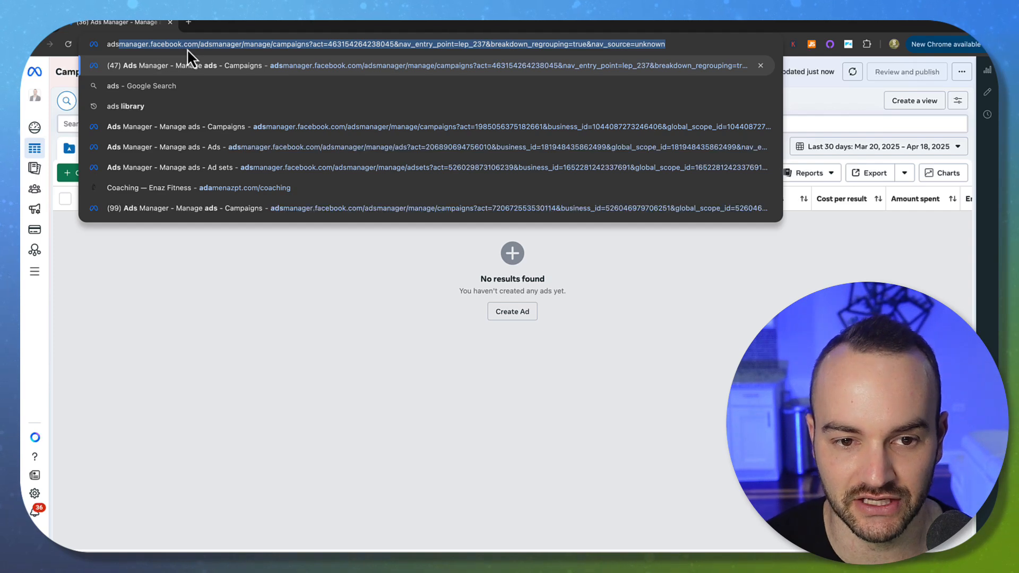
pyautogui.press('Return')
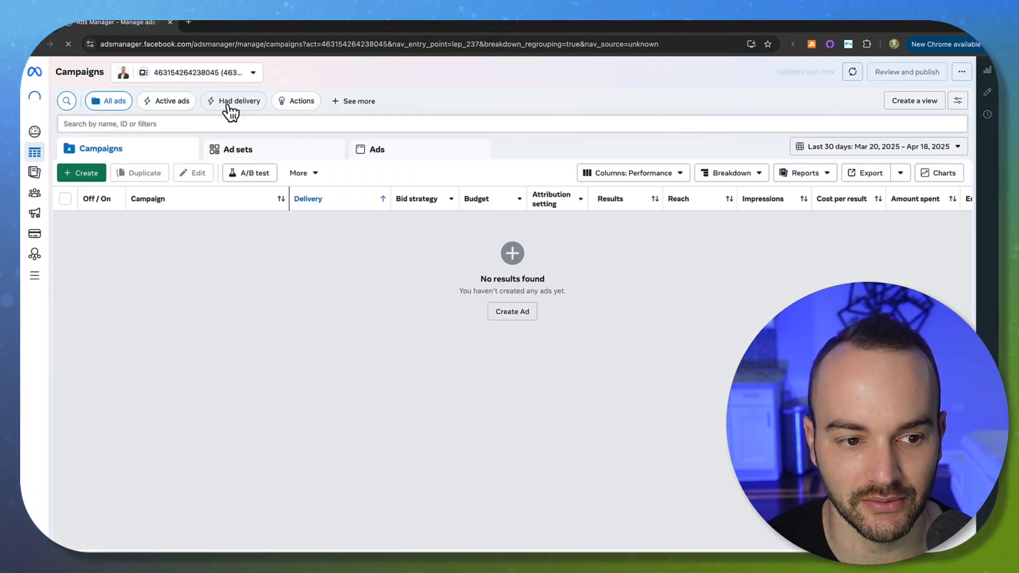
pyautogui.click(183, 43)
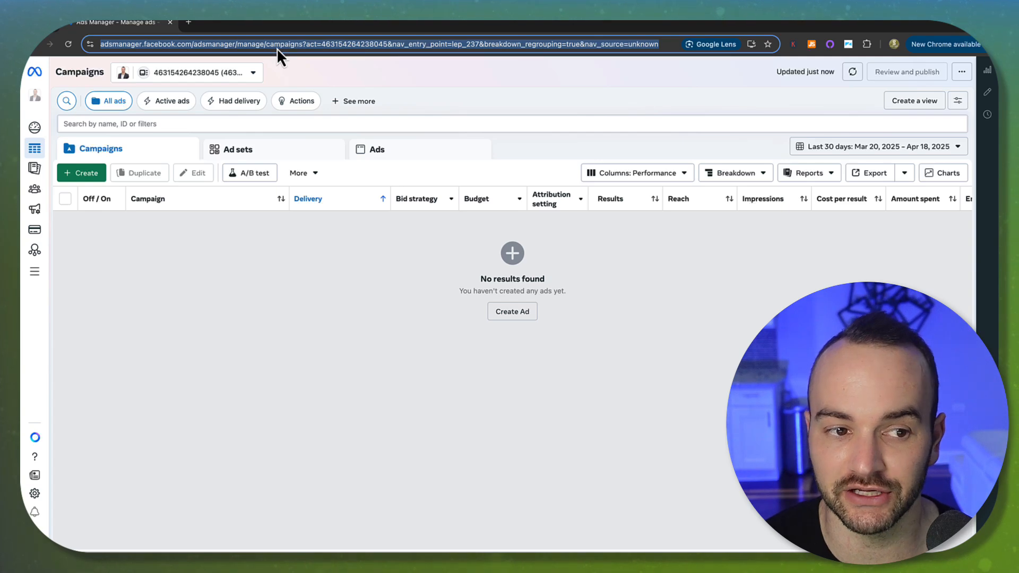
pyautogui.click(107, 45)
pyautogui.moveTo(167, 44); pyautogui.dragTo(206, 46)
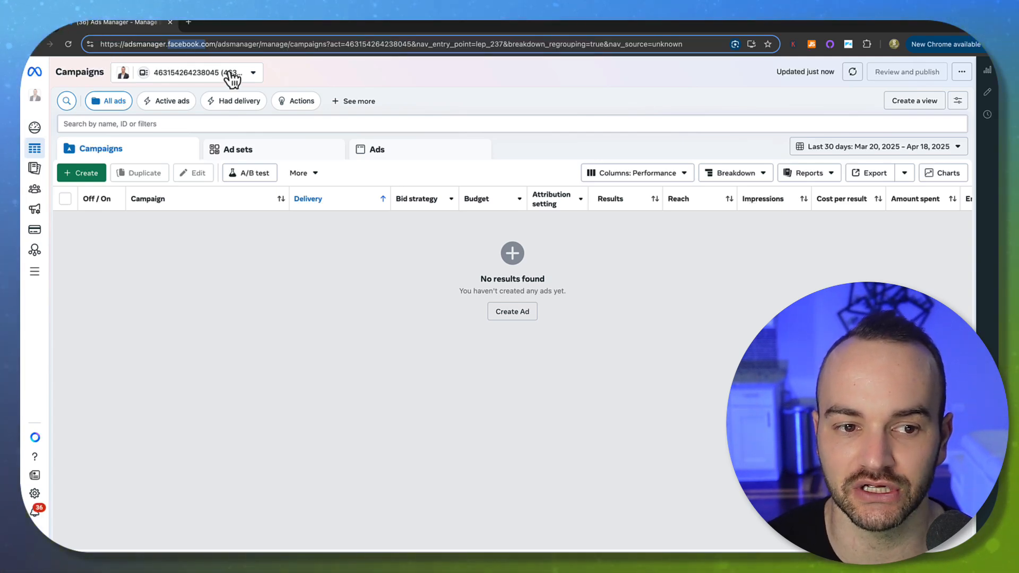
pyautogui.click(357, 79)
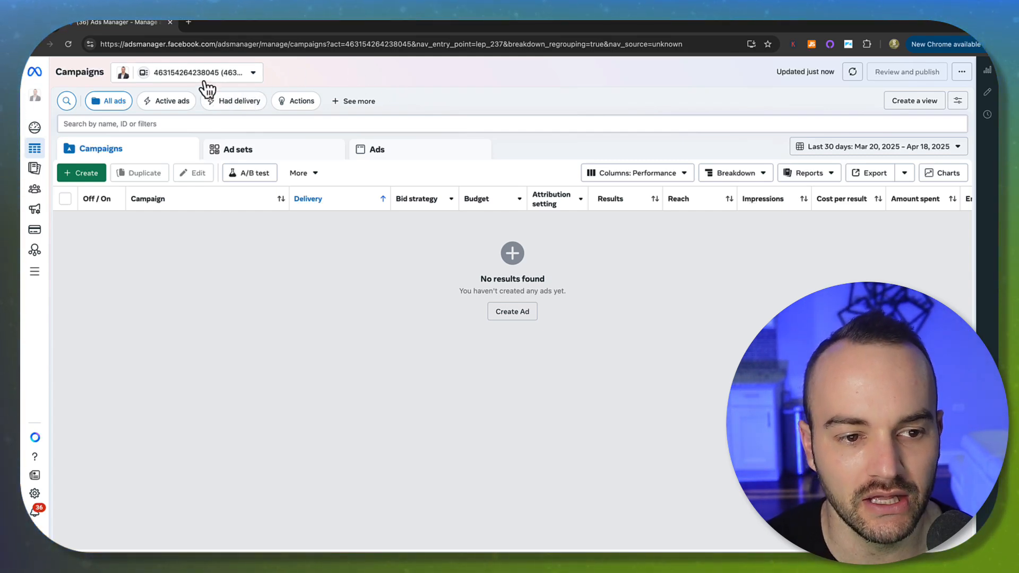
# Step: Look through the available business portfolios and switch to the Social Bamboo Marketing Agency ad account
pyautogui.click(222, 75)
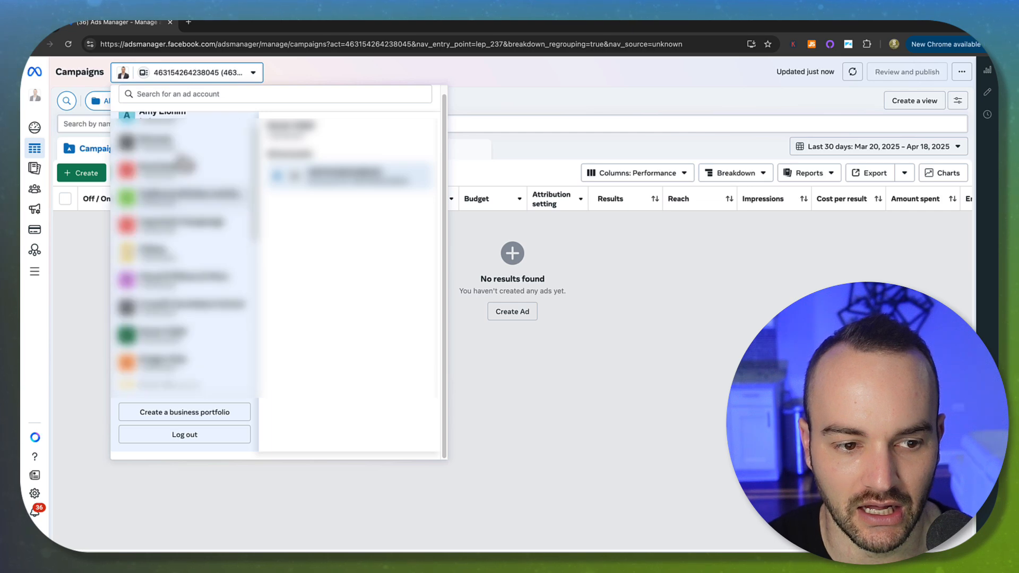
pyautogui.scroll(-5, 202, 255)
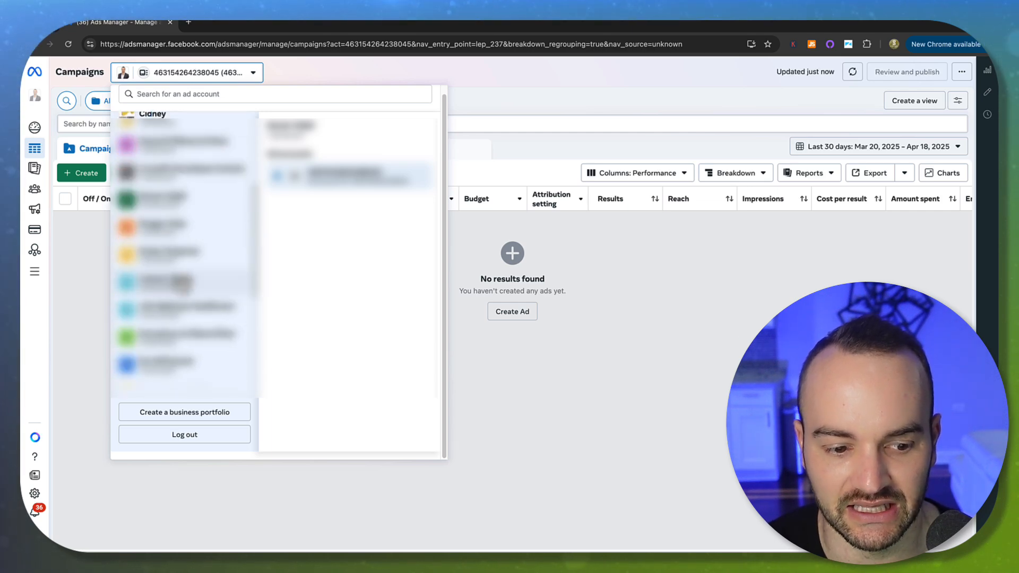
pyautogui.scroll(-5, 211, 318)
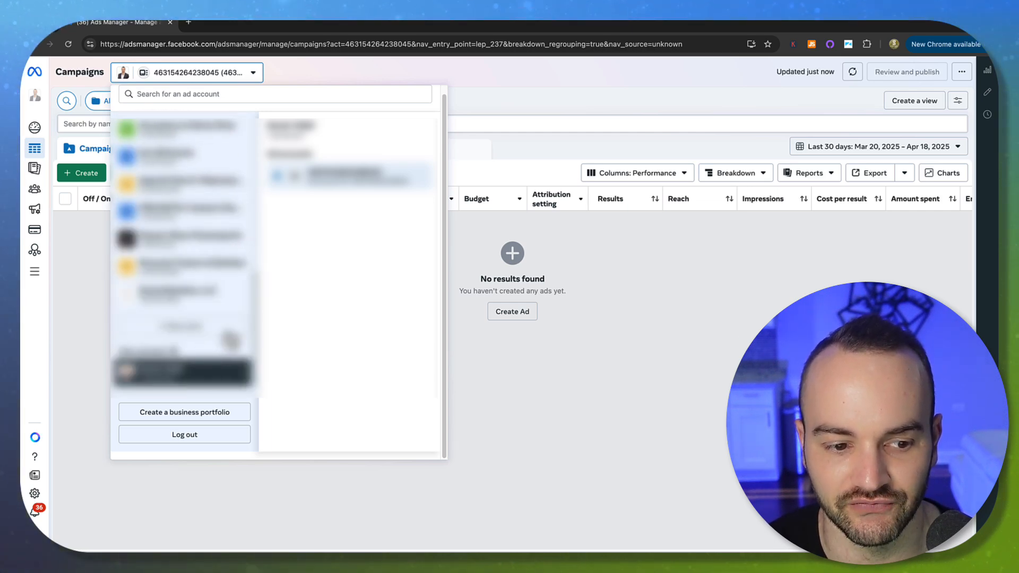
pyautogui.scroll(10, 207, 291)
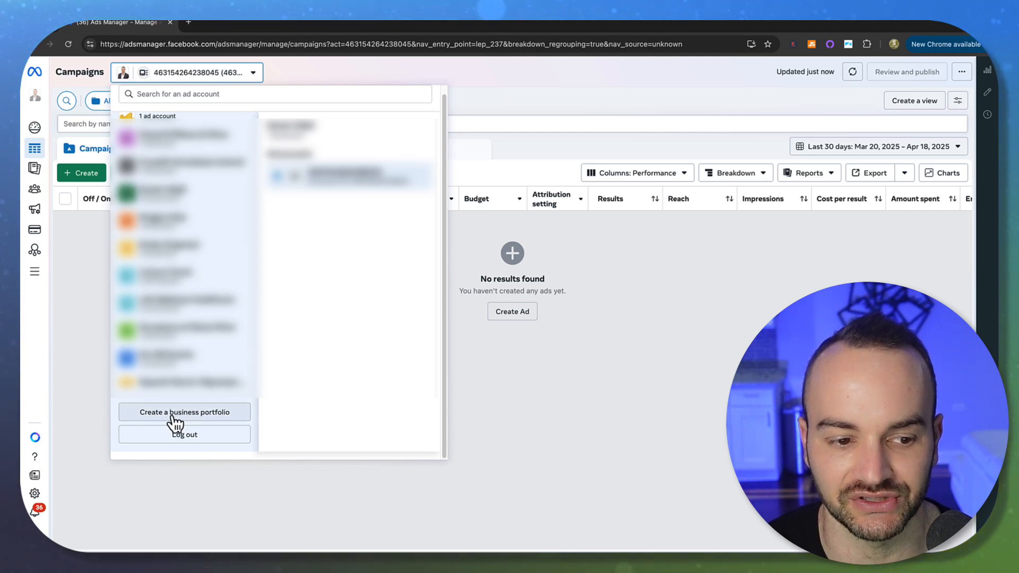
pyautogui.scroll(-10, 180, 366)
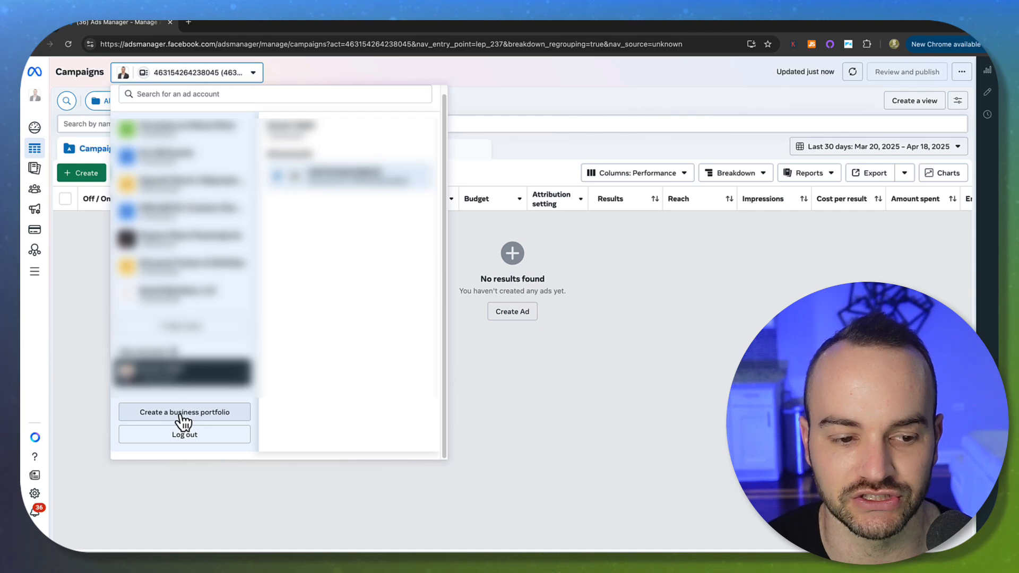
pyautogui.scroll(10, 175, 265)
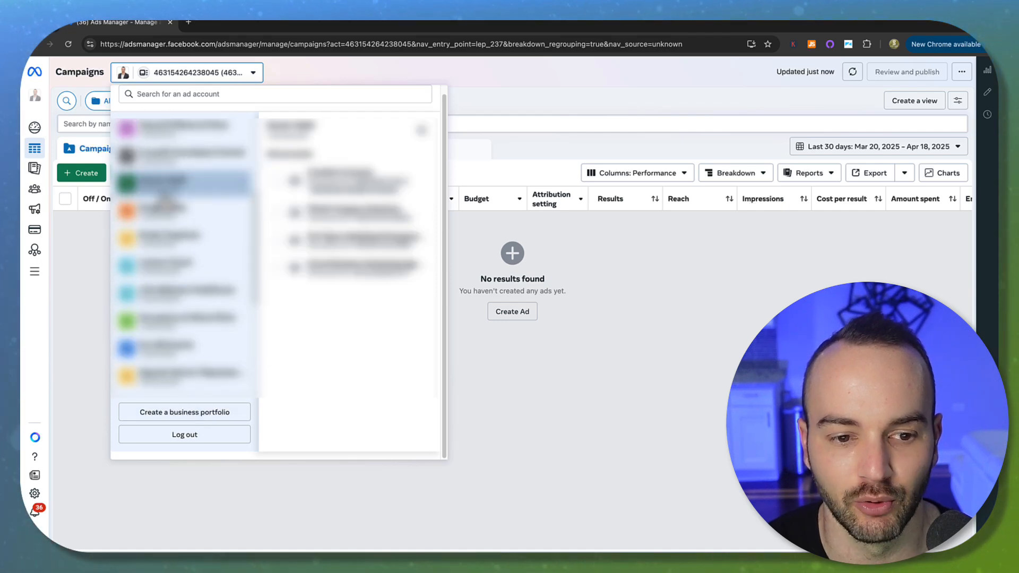
pyautogui.click(356, 273)
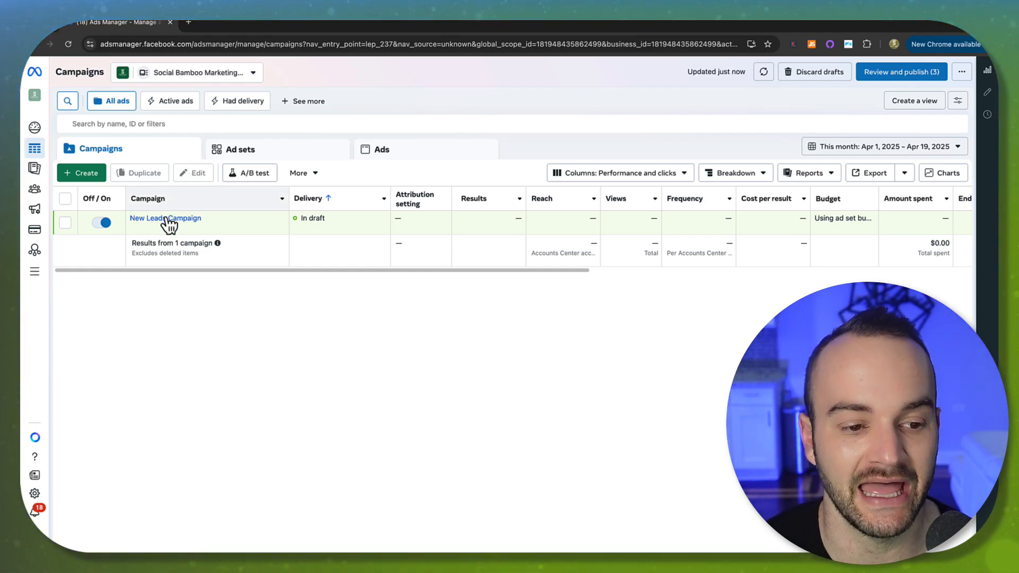
# Step: Delete the draft New Leads Campaign from the campaign list
pyautogui.click(65, 198)
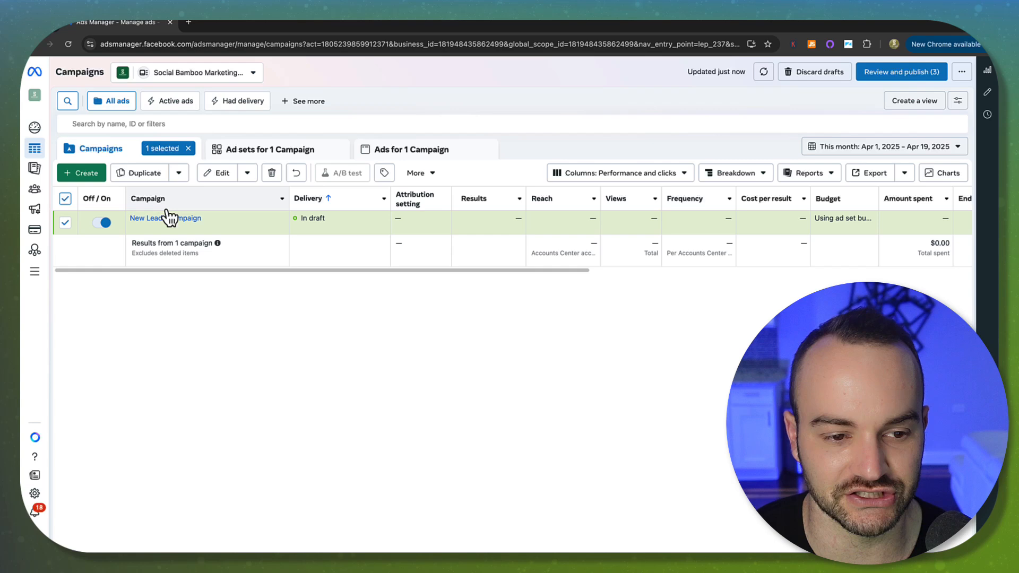
pyautogui.click(272, 173)
pyautogui.click(612, 259)
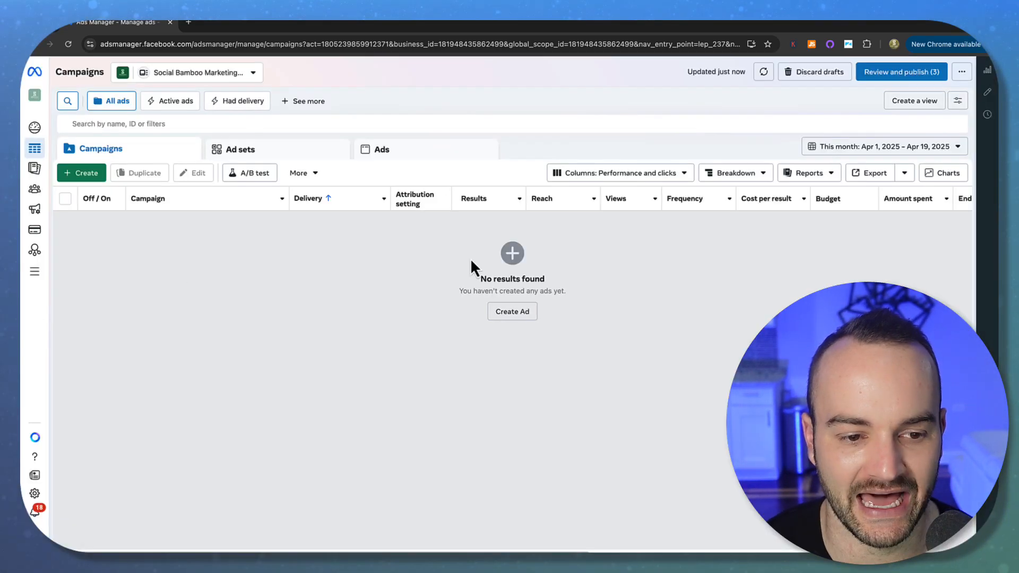
# Step: Start a new campaign with the Auction buying type and compare the Awareness, Traffic, Engagement and Sales objectives
pyautogui.click(81, 173)
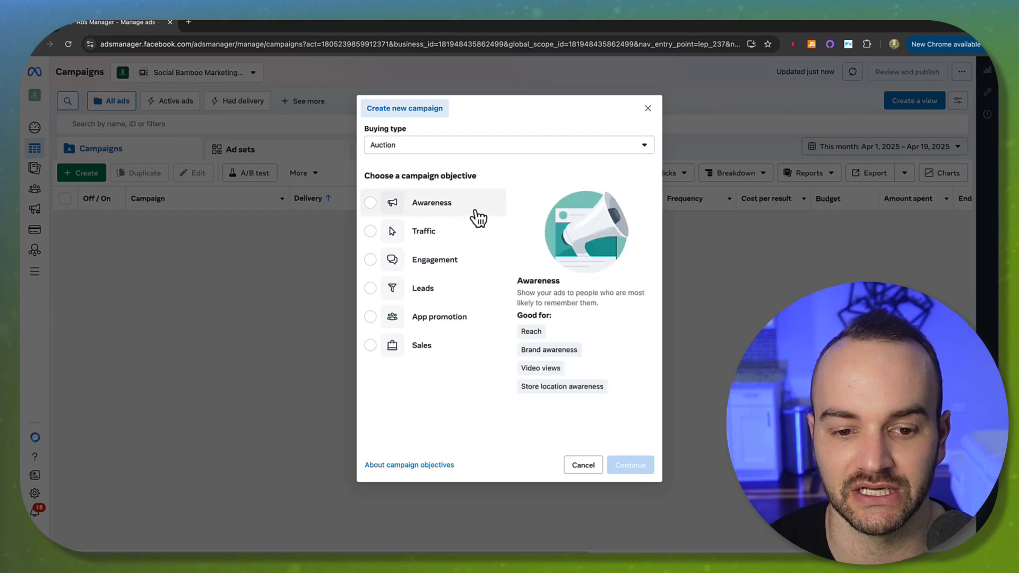
pyautogui.click(440, 211)
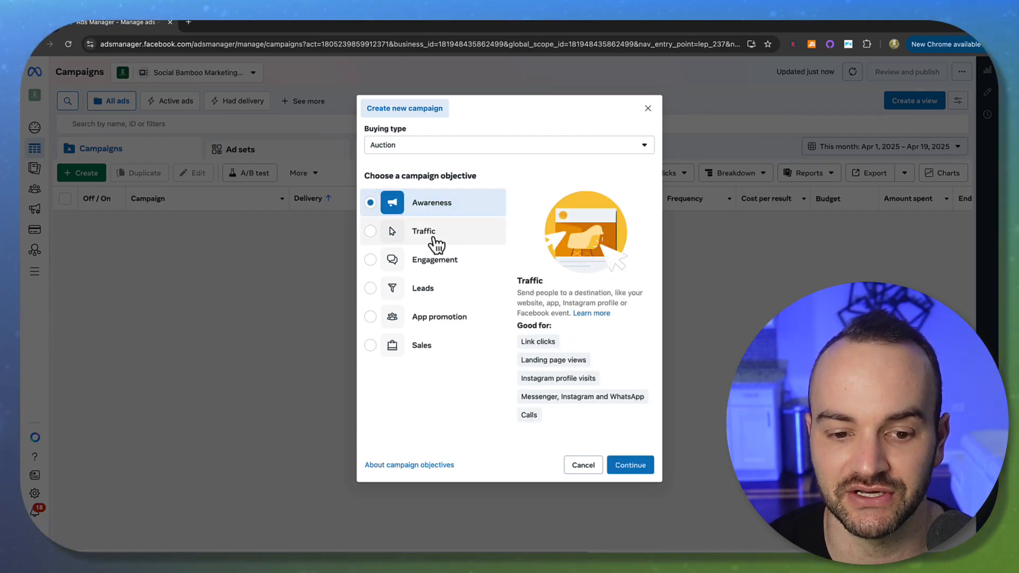
pyautogui.click(434, 234)
pyautogui.click(439, 265)
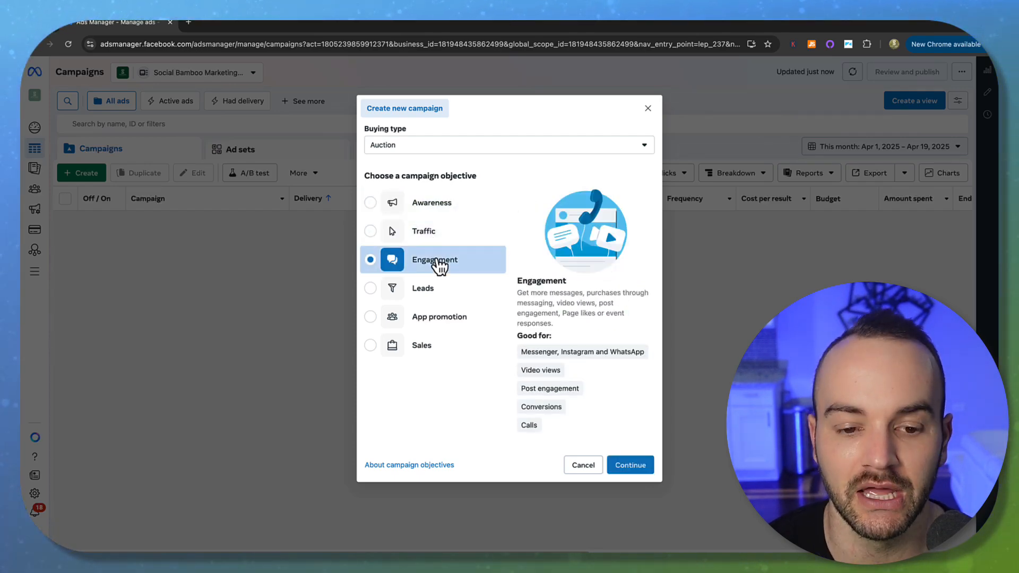
pyautogui.click(432, 197)
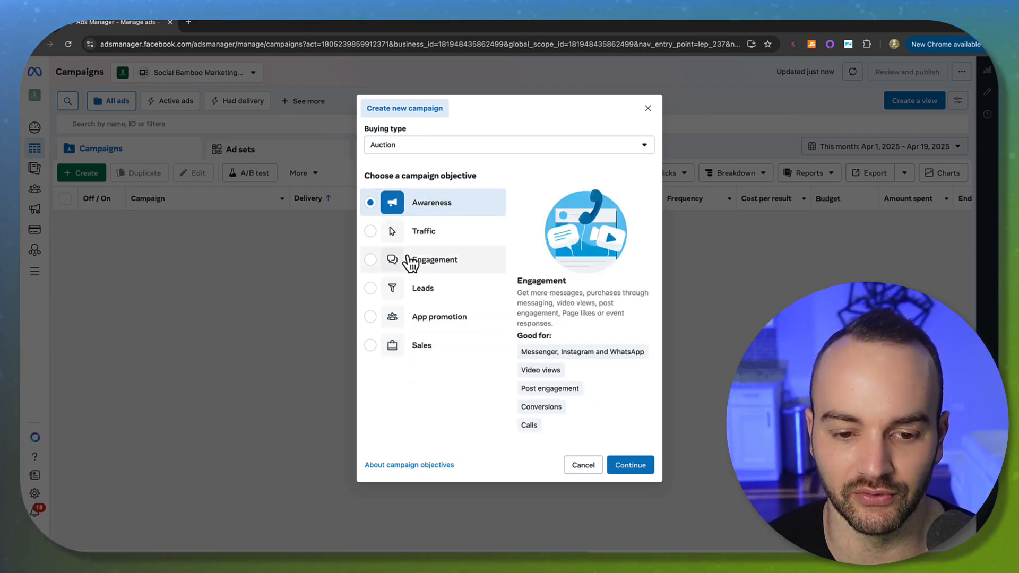
pyautogui.click(426, 354)
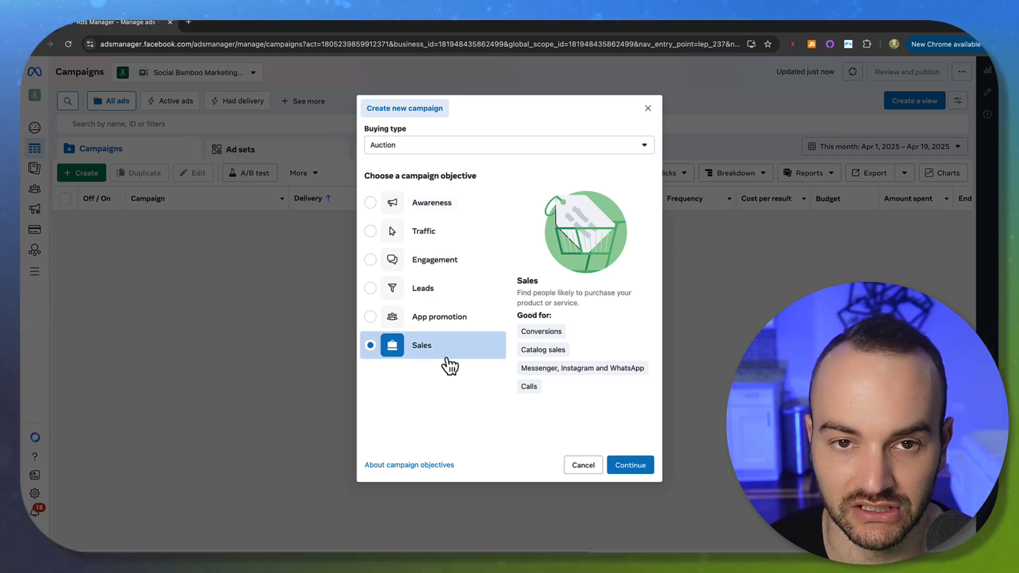
# Step: Compare what the Awareness, Sales, Leads, Traffic and Engagement objectives are each good for
pyautogui.click(440, 213)
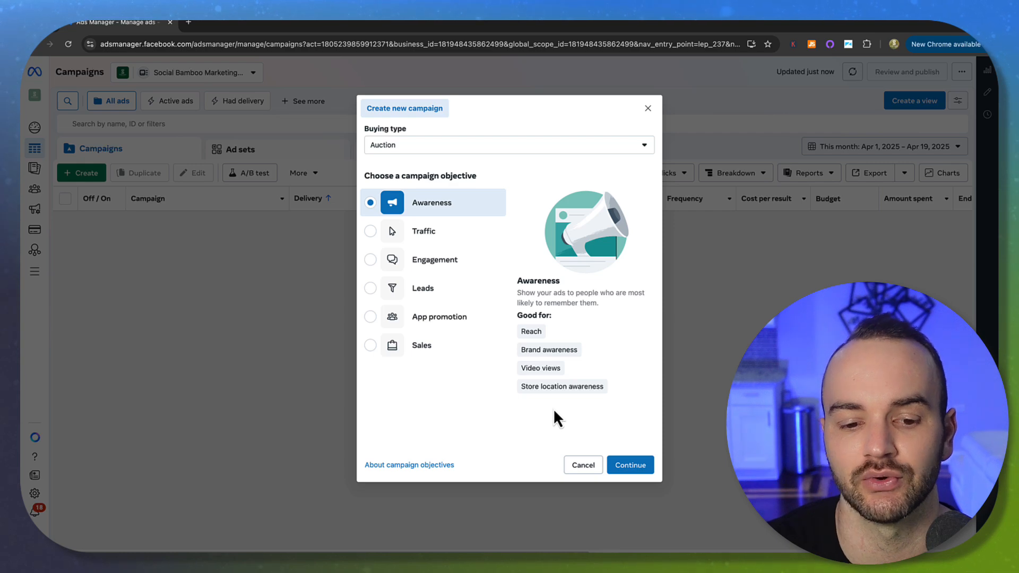
pyautogui.click(427, 350)
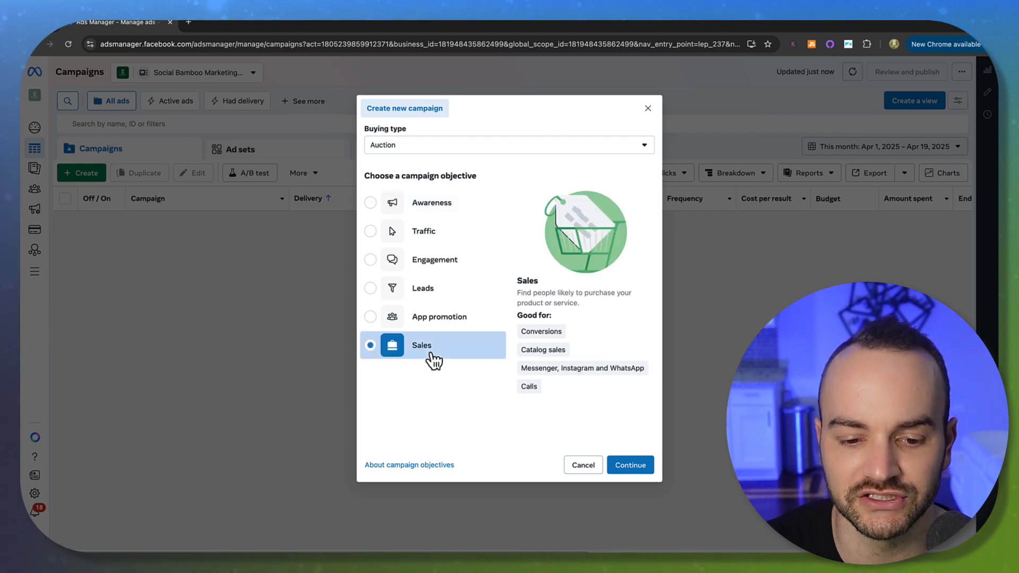
pyautogui.click(426, 292)
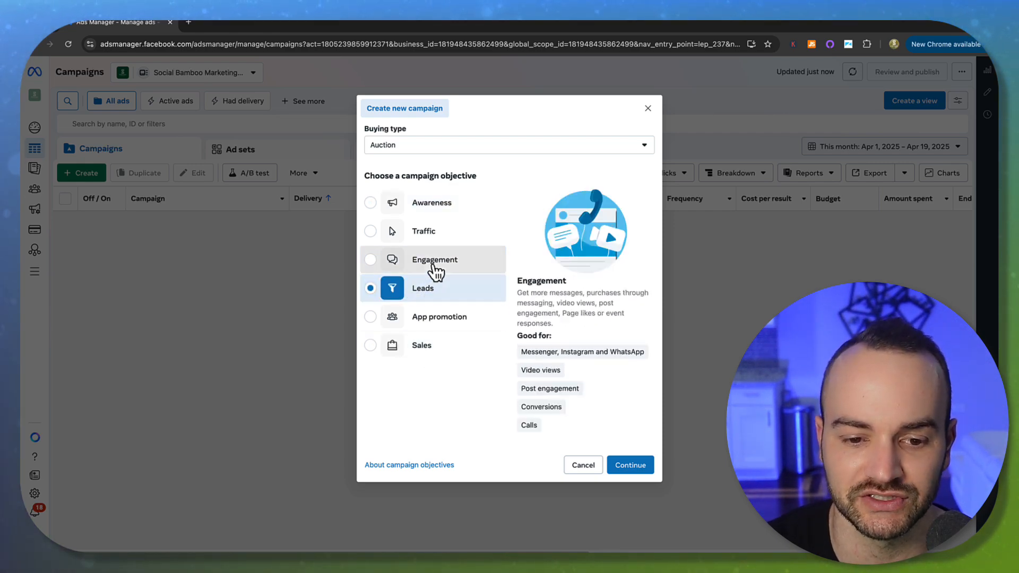
pyautogui.click(435, 228)
pyautogui.click(432, 207)
pyautogui.click(418, 241)
pyautogui.click(423, 255)
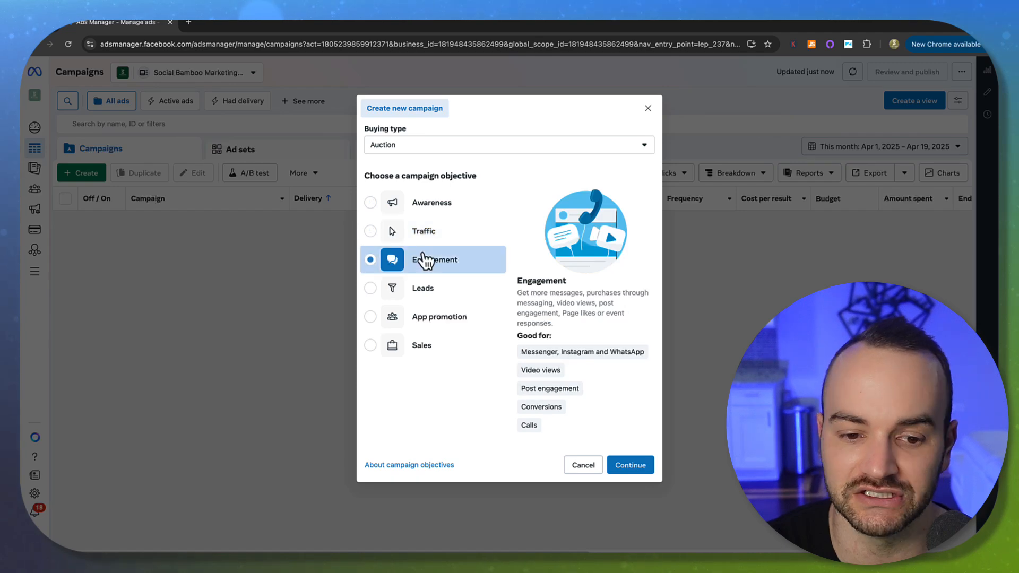
pyautogui.click(424, 236)
# Step: Choose the Engagement objective and read the explanations of its Conversions and Calls goals
pyautogui.click(423, 260)
pyautogui.moveTo(543, 387)
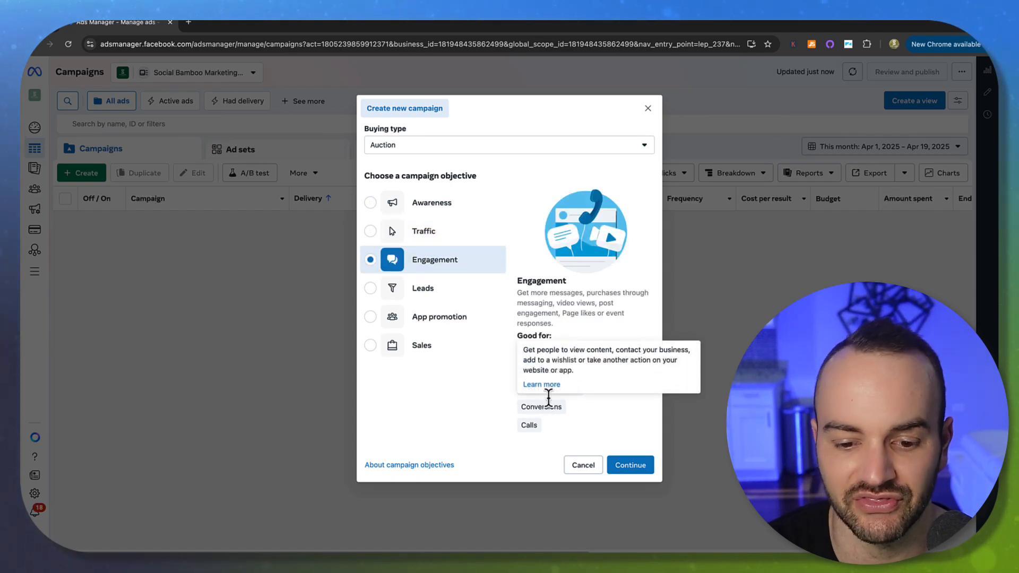
pyautogui.moveTo(532, 433)
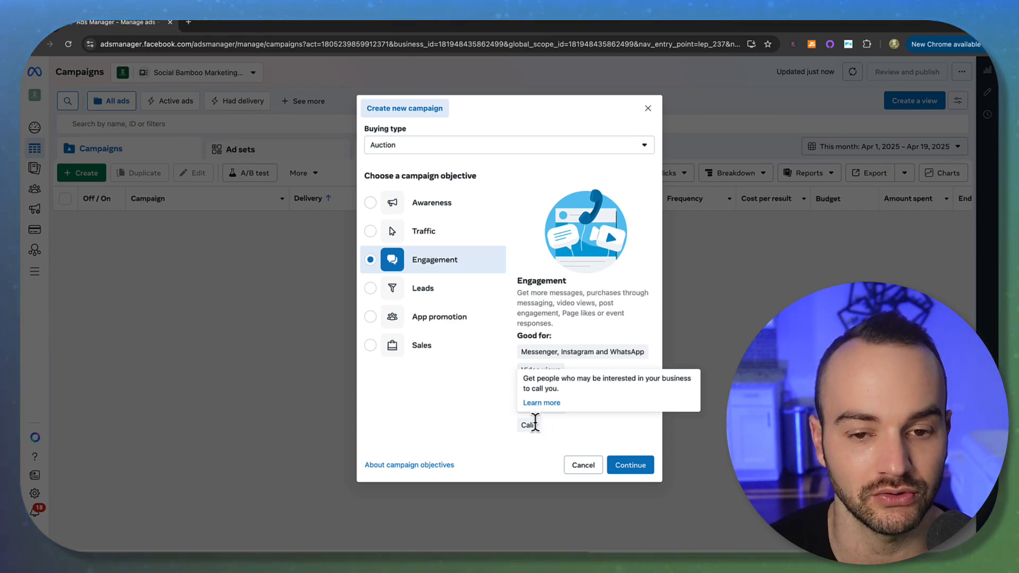
pyautogui.moveTo(526, 425); pyautogui.dragTo(539, 427)
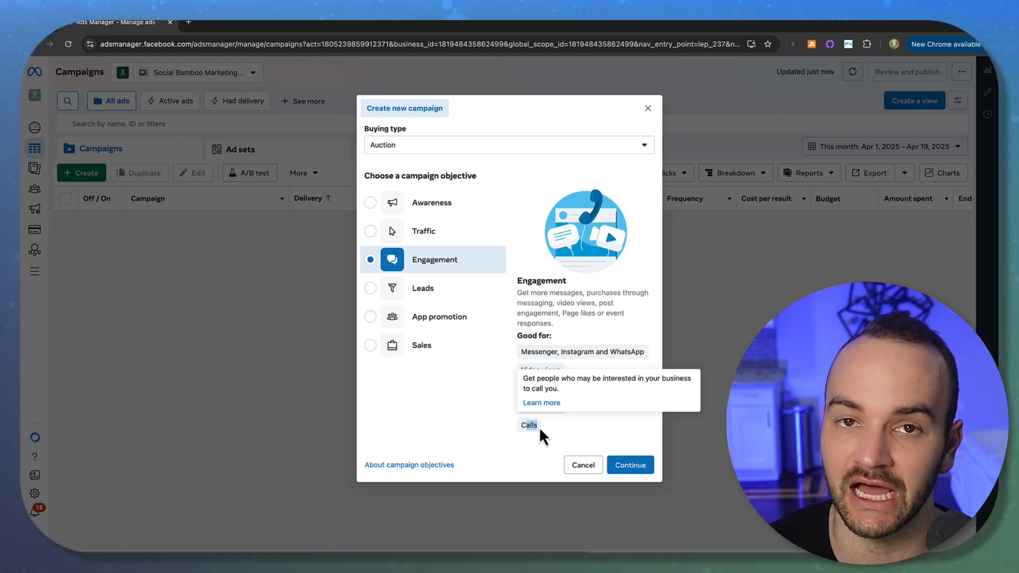
# Step: Compare what the Traffic, Sales and Leads campaign objectives are each good for
pyautogui.click(422, 232)
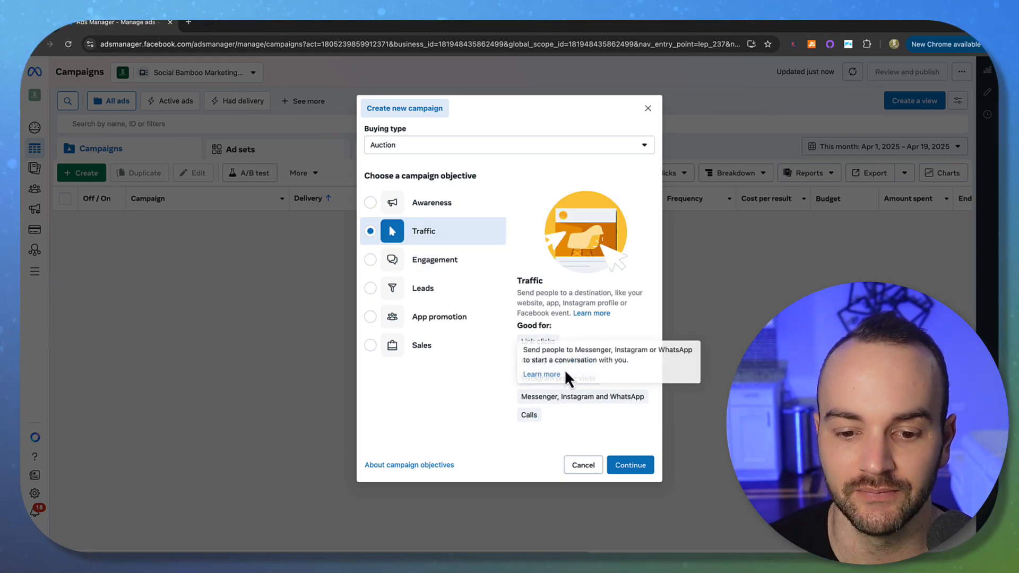
pyautogui.moveTo(527, 342)
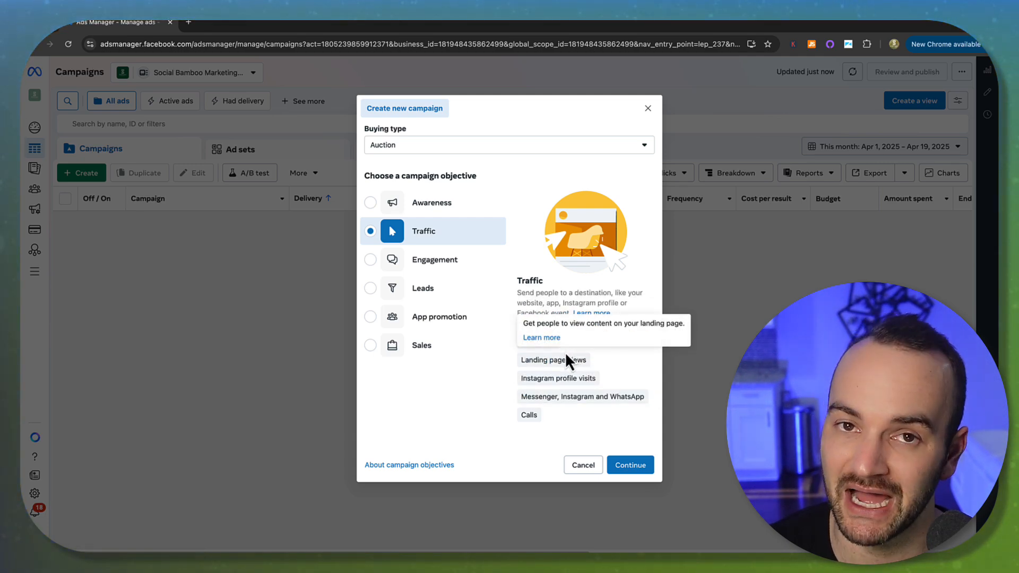
pyautogui.click(414, 355)
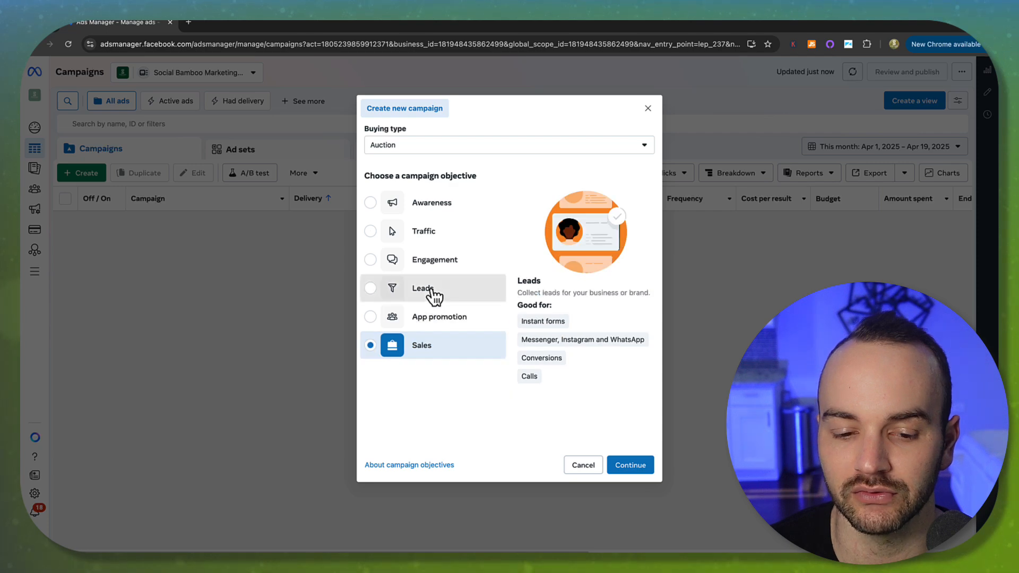
pyautogui.click(432, 290)
pyautogui.click(431, 355)
pyautogui.click(434, 298)
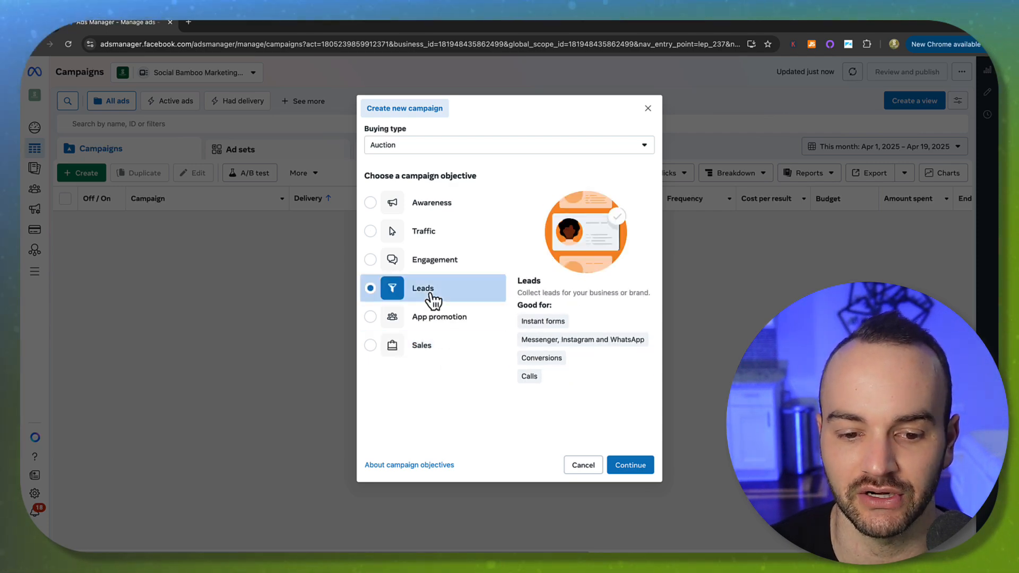
# Step: Create the campaign with the Sales objective and the Manual sales campaign setup
pyautogui.click(450, 350)
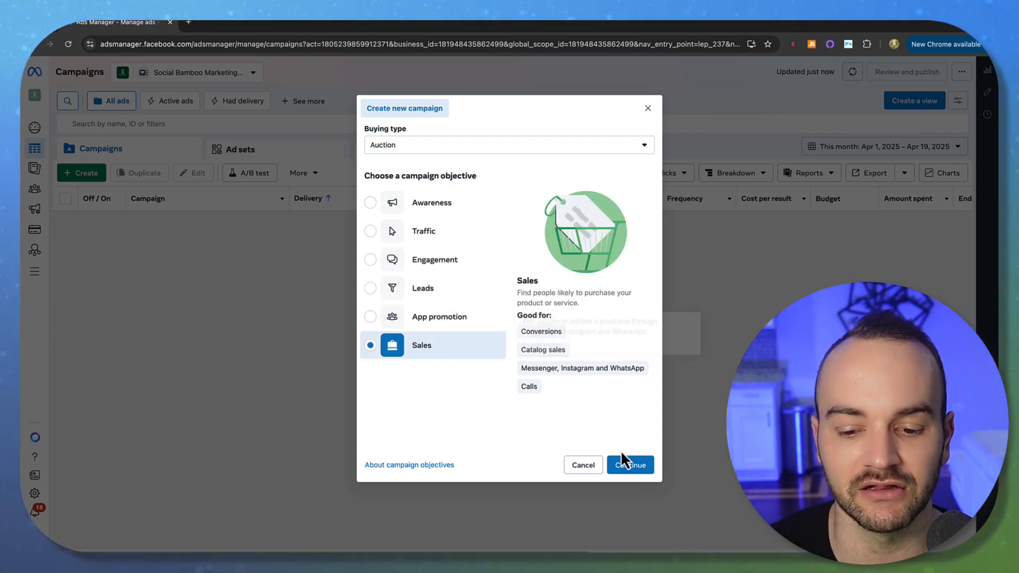
pyautogui.click(629, 467)
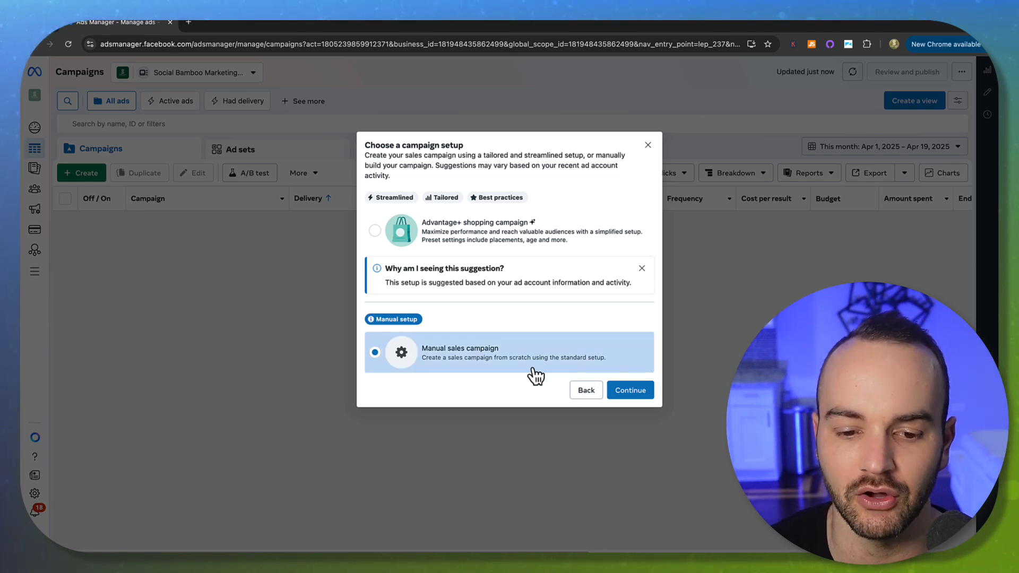
pyautogui.click(190, 22)
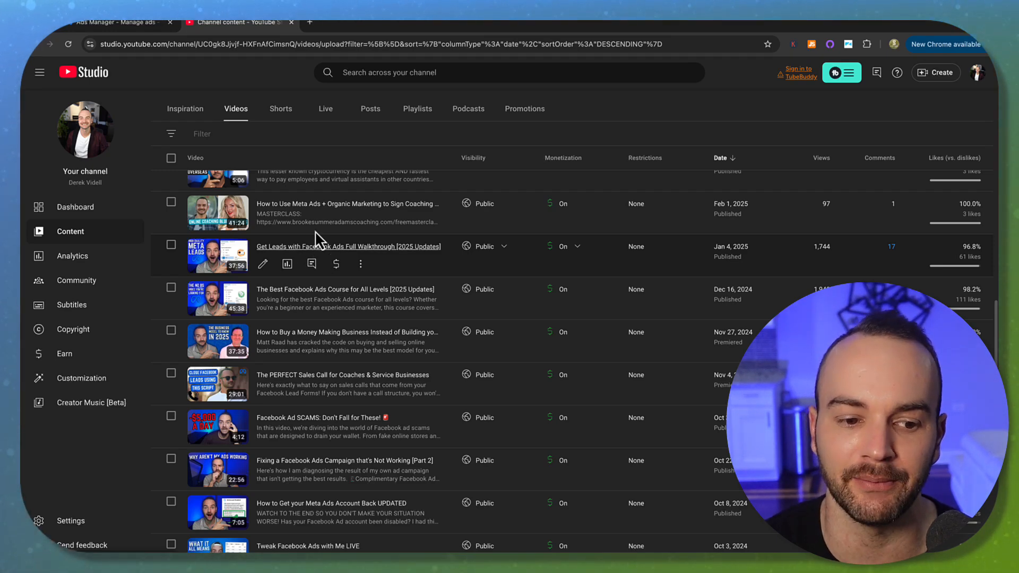
pyautogui.click(291, 22)
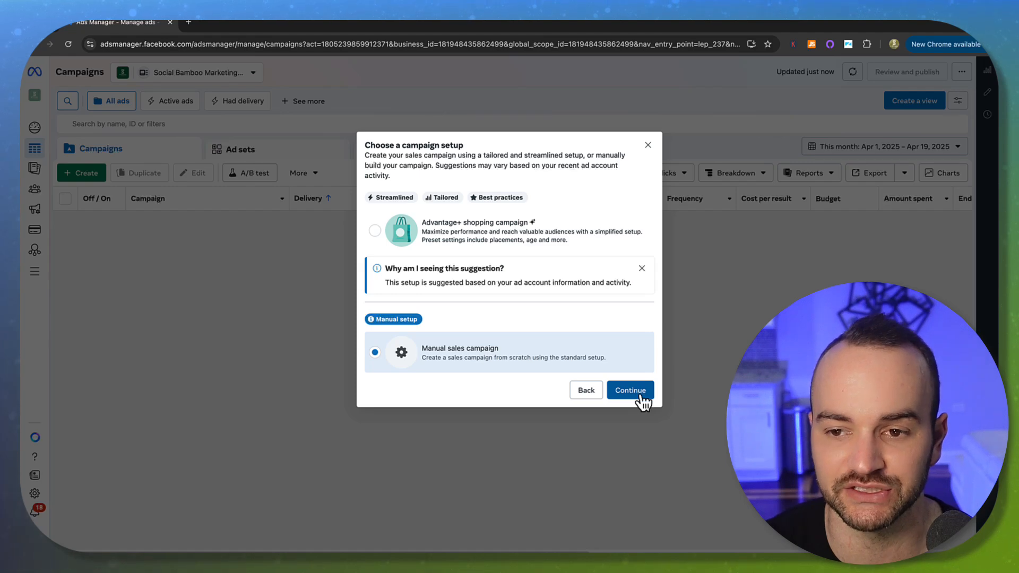
pyautogui.click(640, 393)
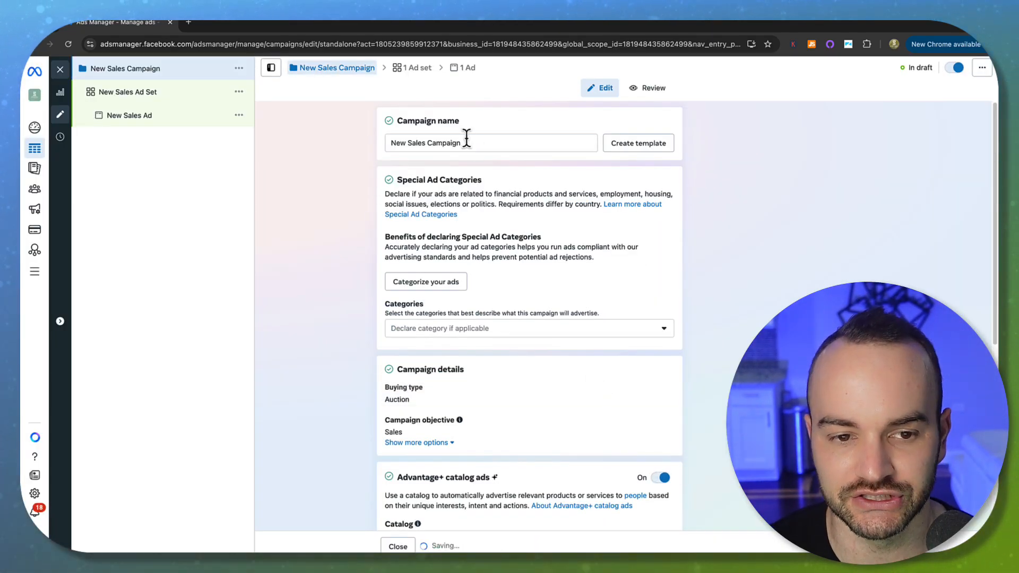
# Step: Rename the new sales campaign as T Shirts
pyautogui.moveTo(470, 141); pyautogui.dragTo(361, 141)
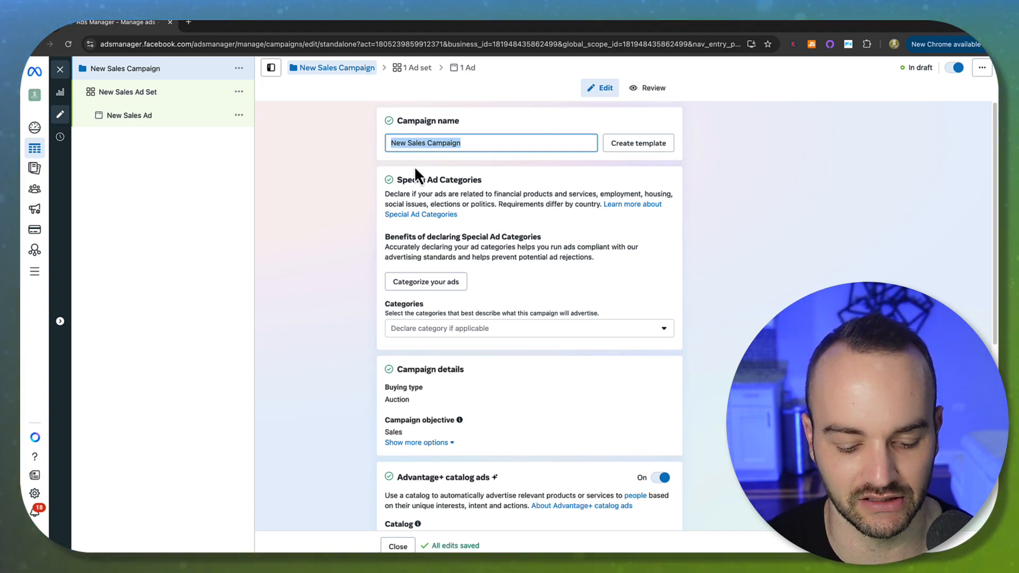
pyautogui.press('BackSpace')
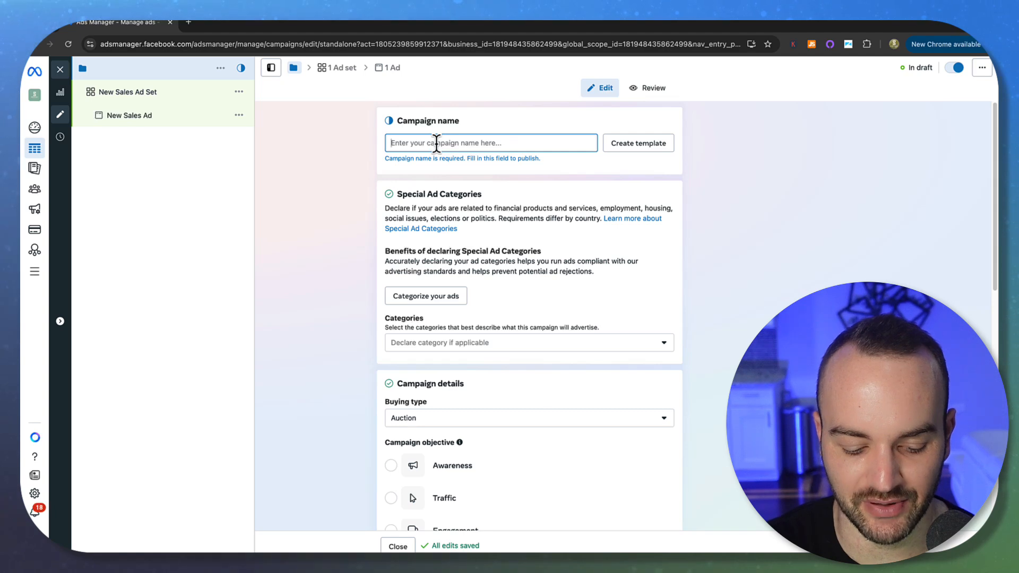
pyautogui.write('T Shirts')
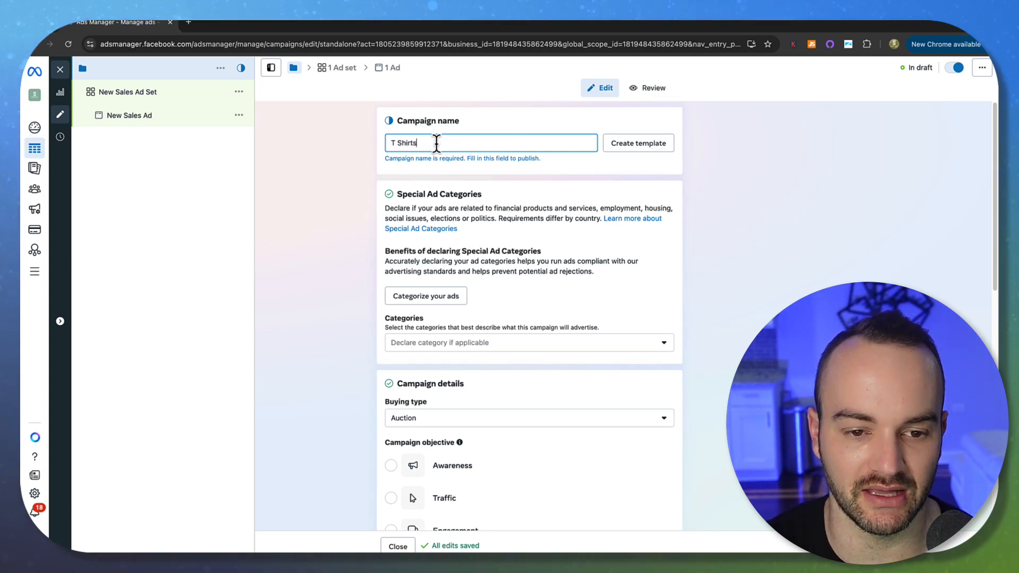
pyautogui.click(323, 159)
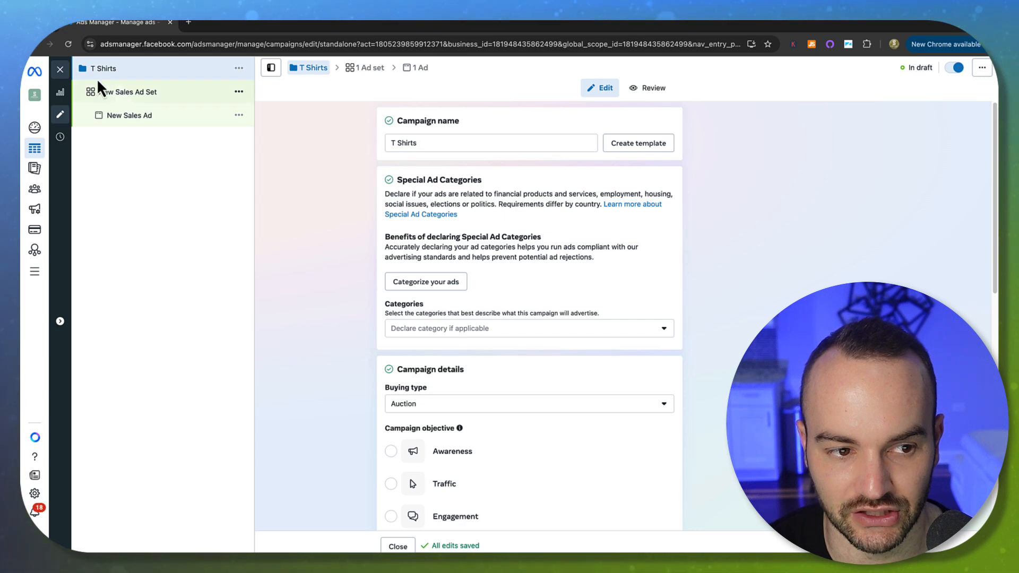
# Step: Look through the T Shirts campaign's ad set and ad levels, both in the editor and in the overview tables
pyautogui.click(109, 90)
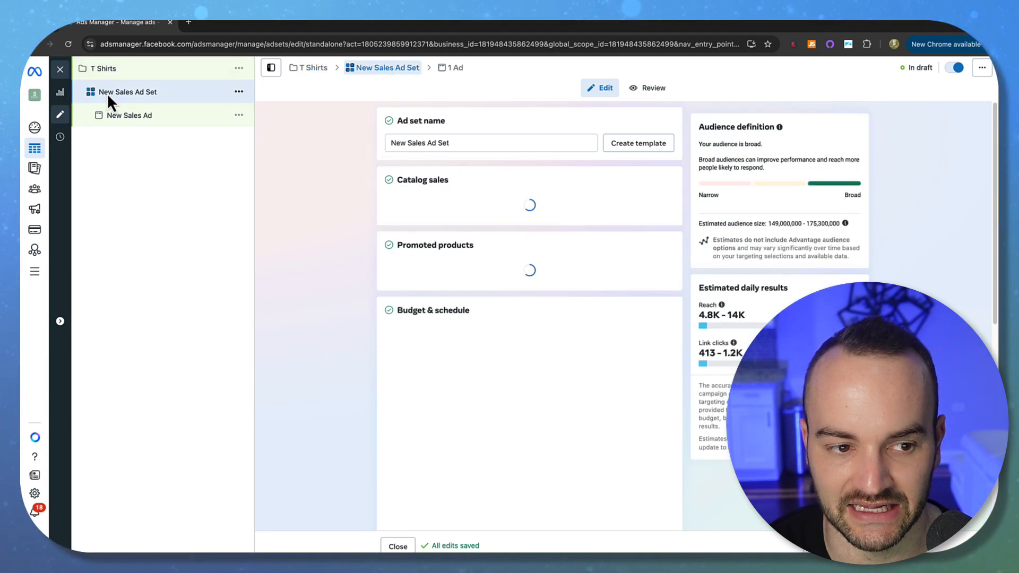
pyautogui.click(123, 115)
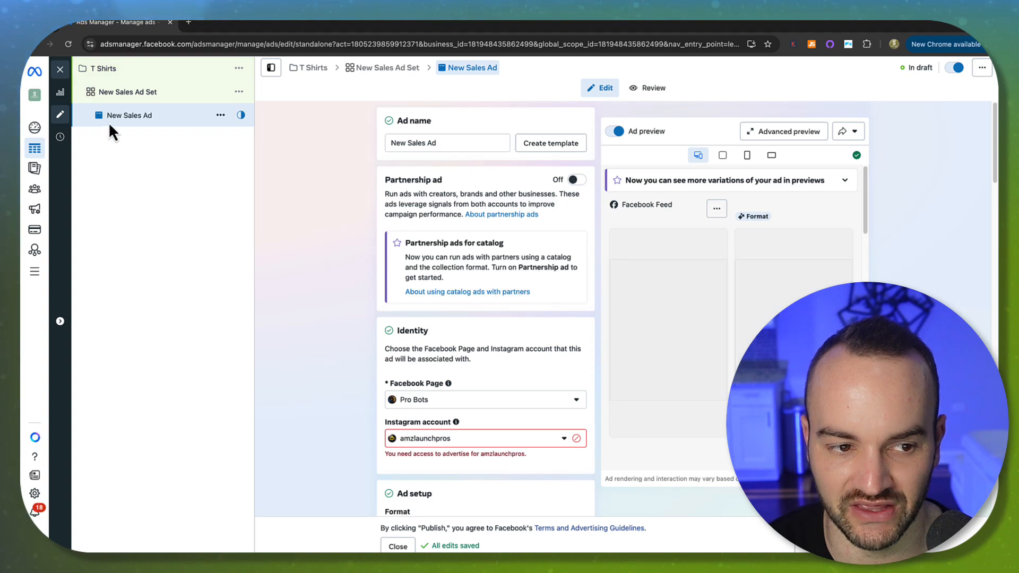
pyautogui.click(90, 69)
pyautogui.click(61, 70)
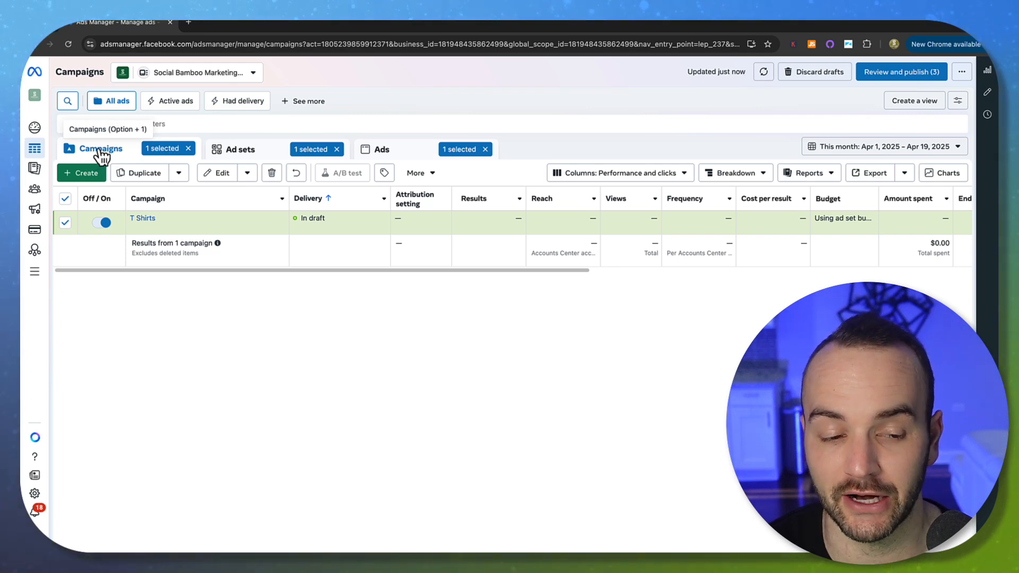
pyautogui.click(238, 157)
pyautogui.click(419, 158)
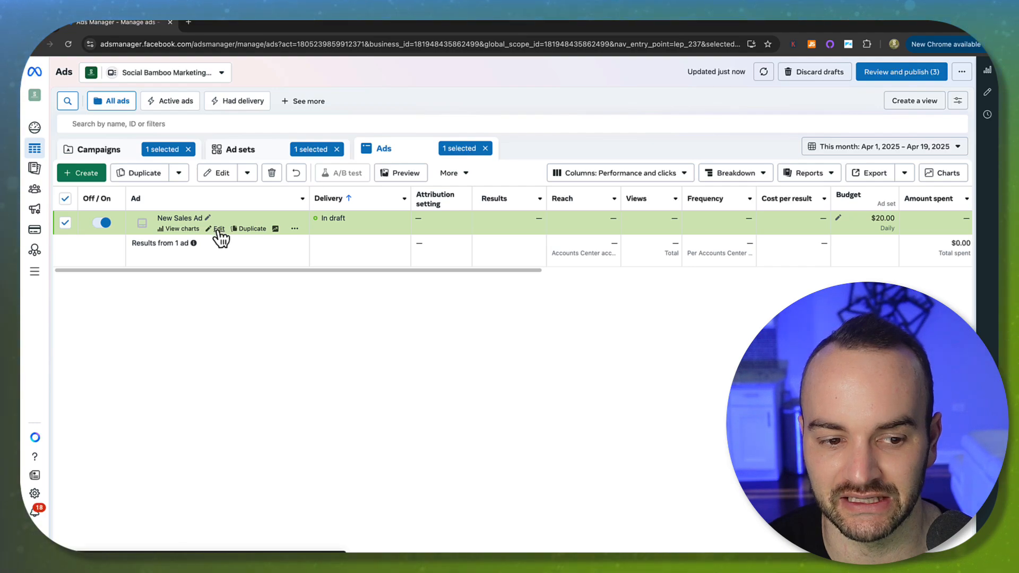
# Step: Examine how the draft ad, its ad set and the T Shirts campaign can be reached for editing from the overview tables
pyautogui.click(218, 229)
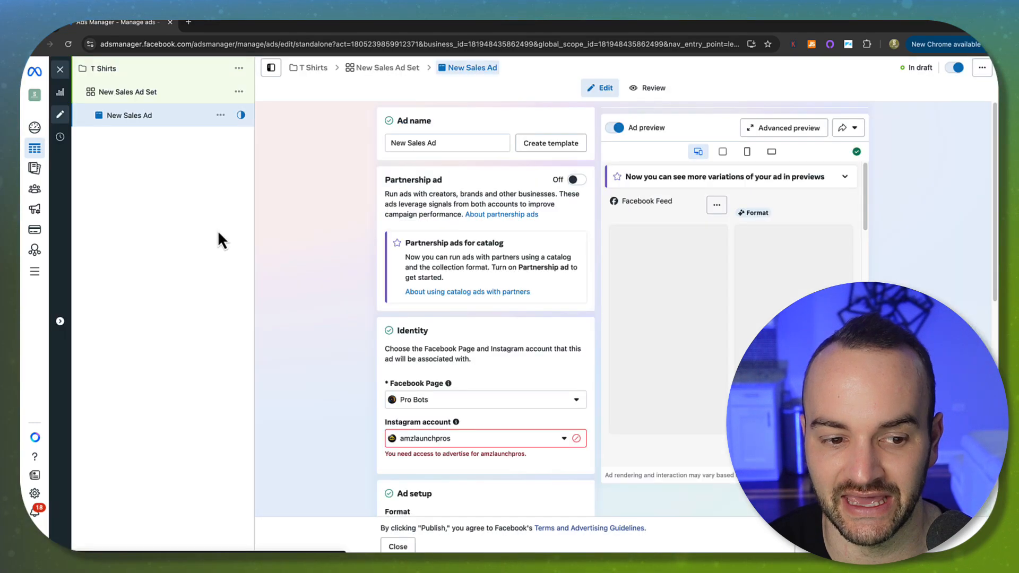
pyautogui.click(144, 95)
pyautogui.click(111, 70)
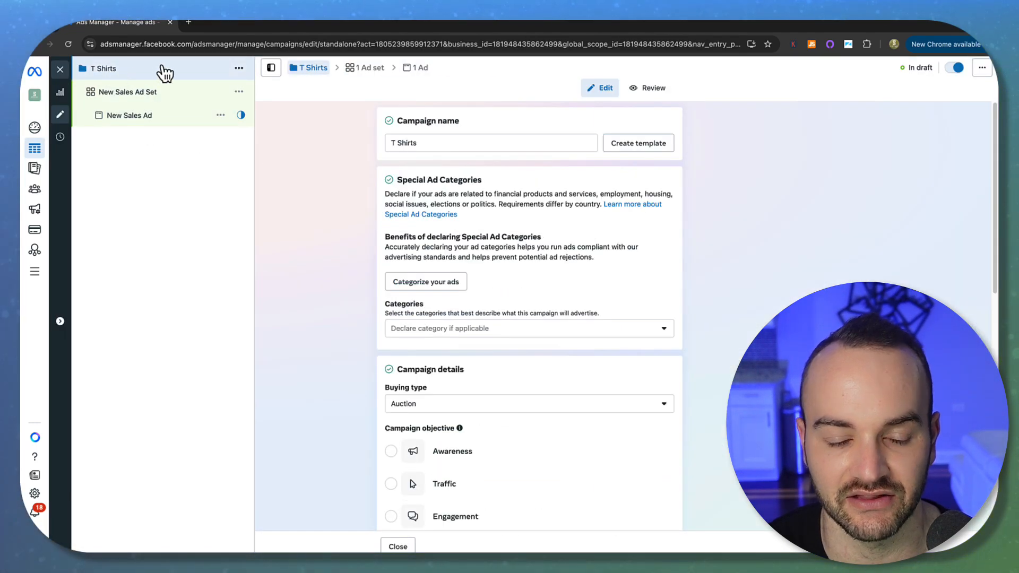
pyautogui.click(60, 69)
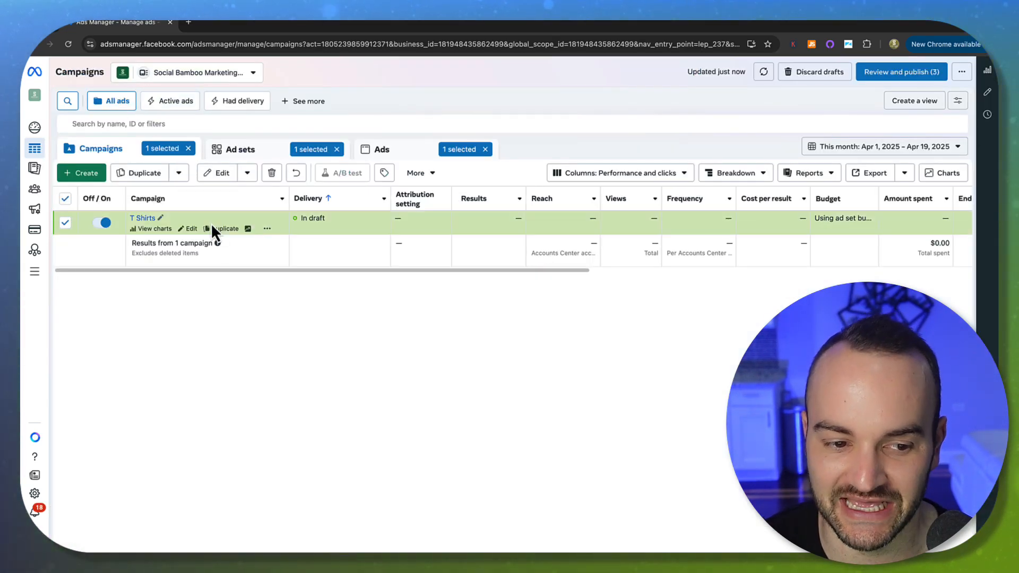
pyautogui.click(192, 229)
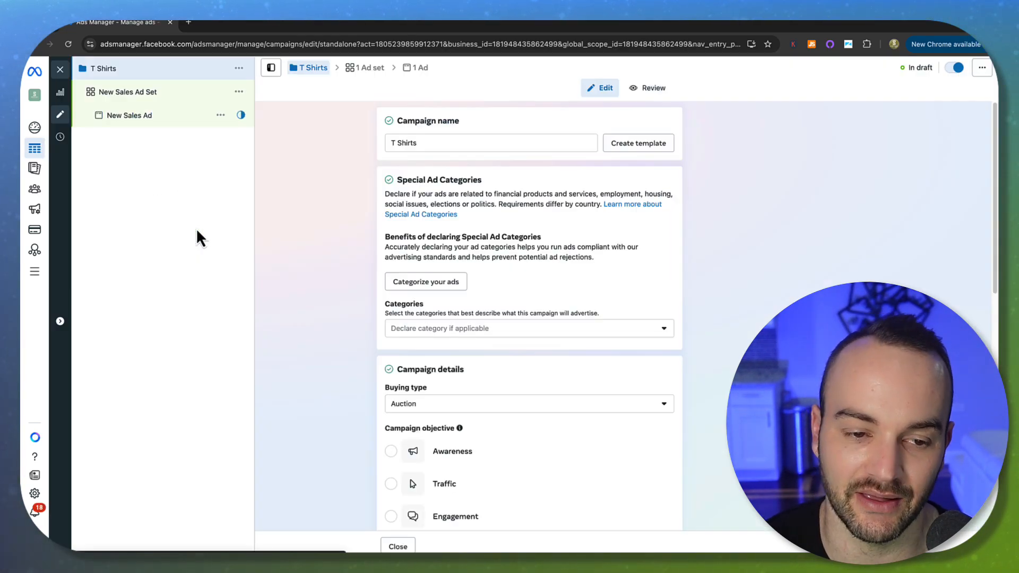
pyautogui.click(60, 71)
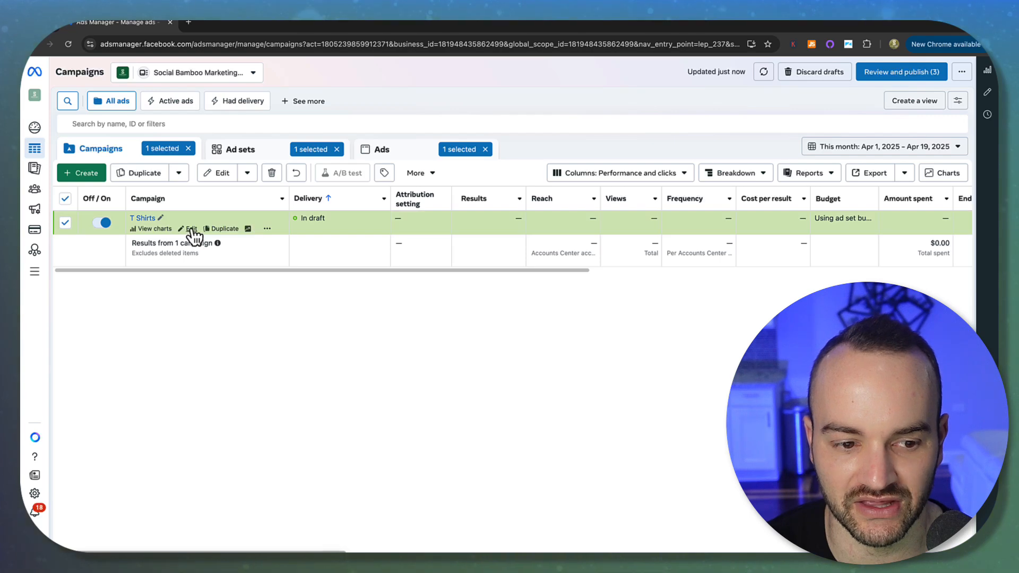
# Step: Reopen the T Shirts campaign for editing and rename its ad set as United States 24 - 65
pyautogui.click(187, 228)
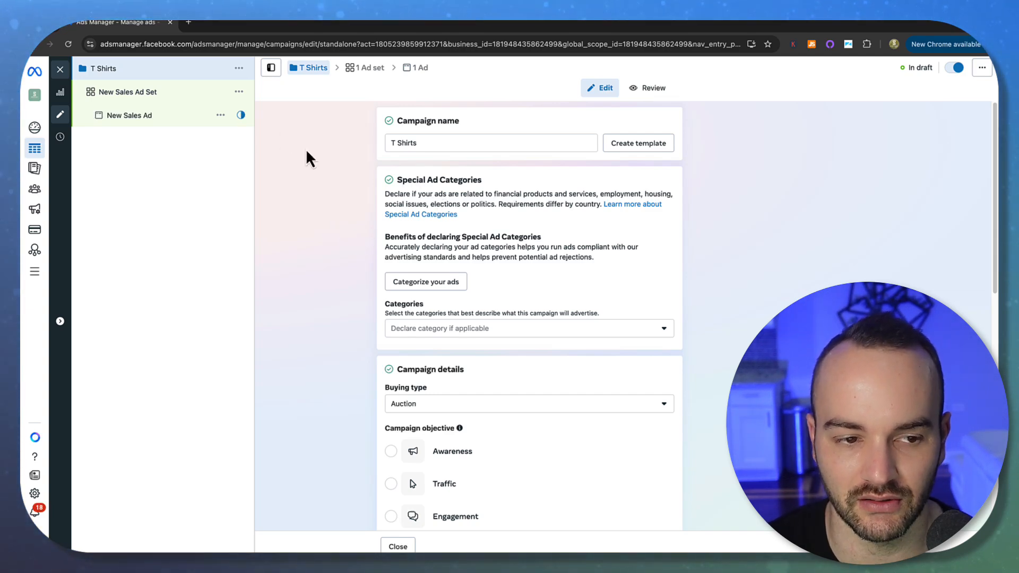
pyautogui.click(119, 91)
pyautogui.tripleClick(440, 142)
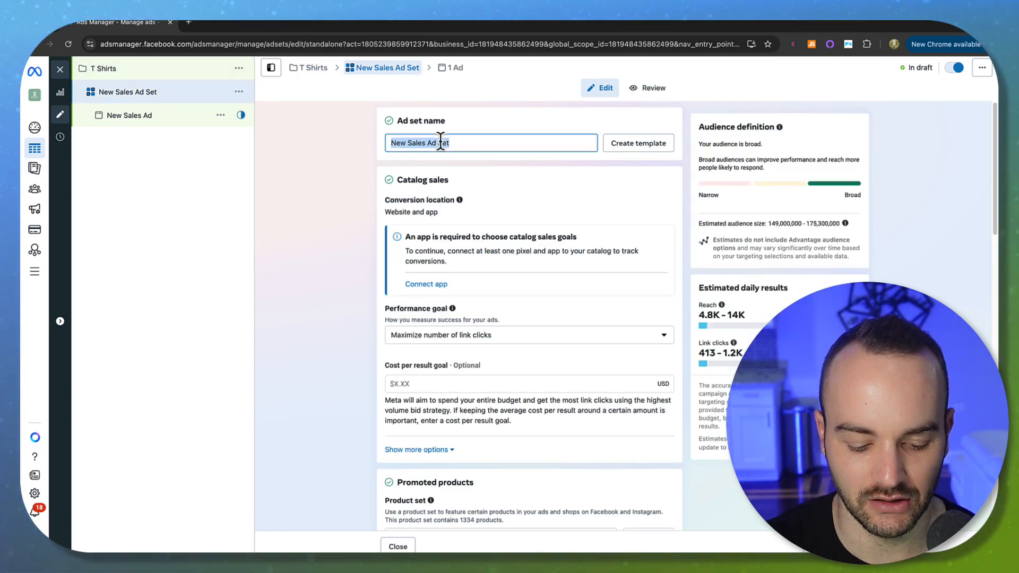
pyautogui.write('United State')
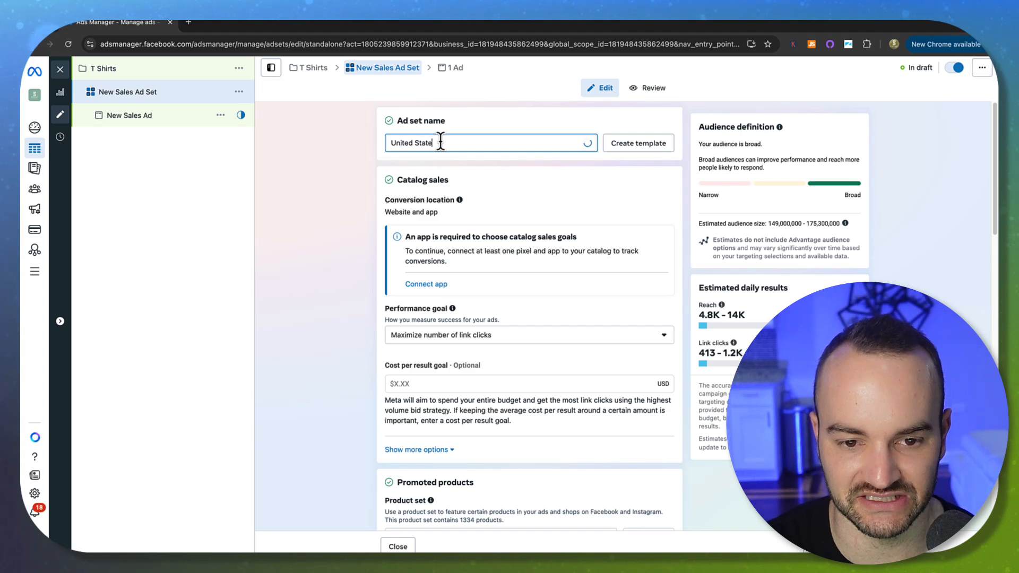
pyautogui.write('s')
# Step: Rename the ad as Influencer Video, correcting the misspelled first word
pyautogui.write('deo')
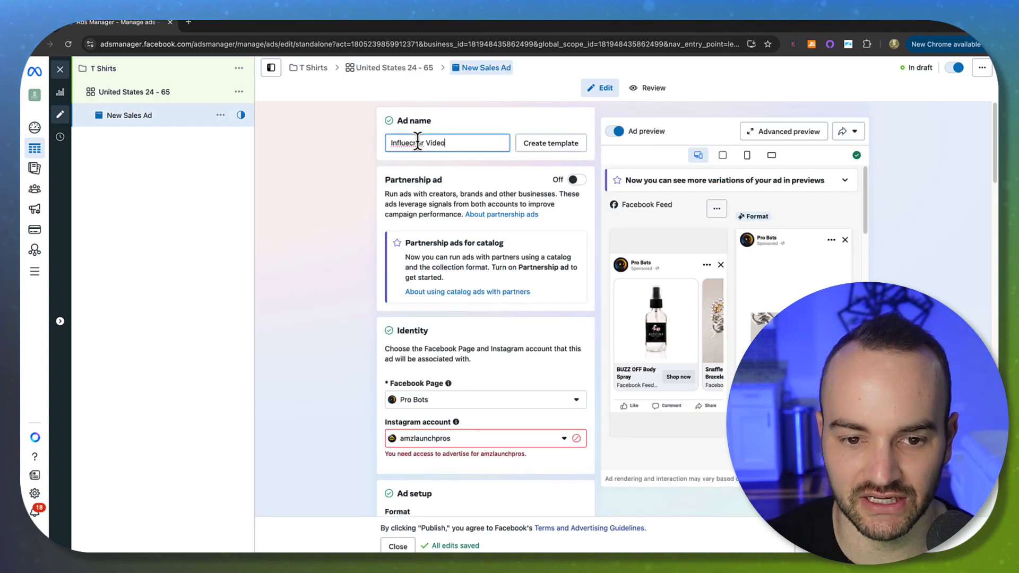
pyautogui.click(408, 158)
pyautogui.click(415, 143)
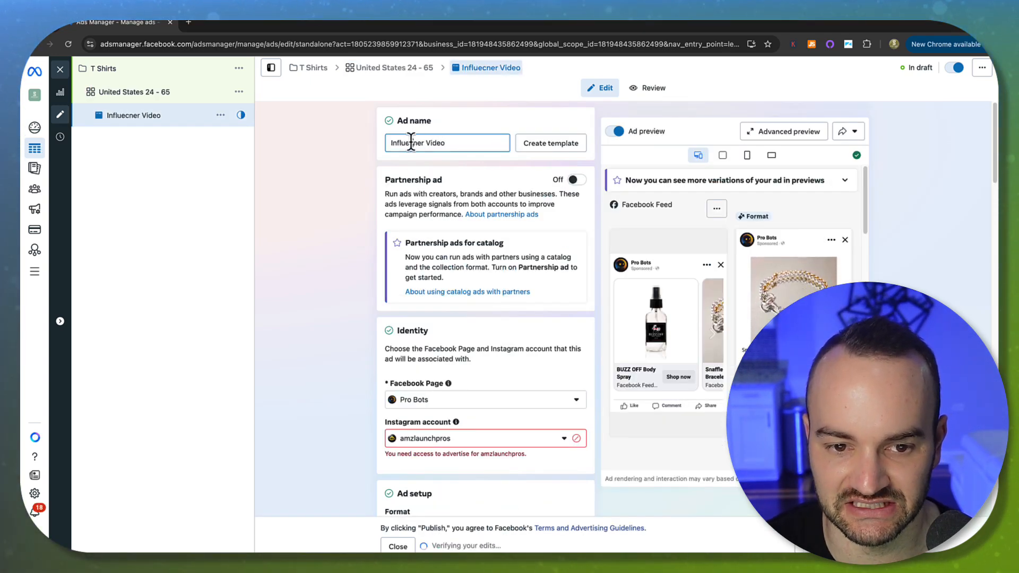
pyautogui.press('BackSpace')
pyautogui.write('c')
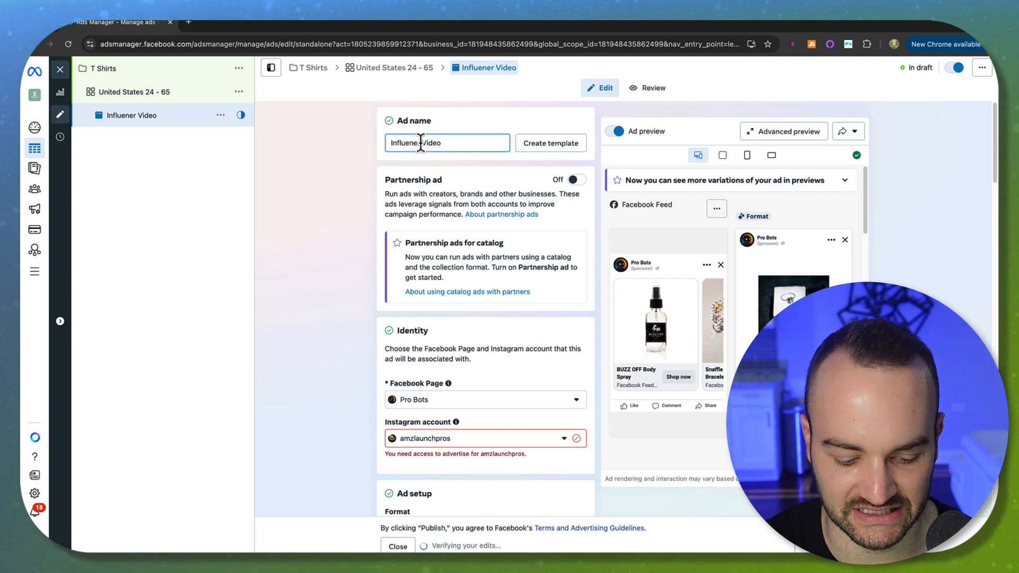
pyautogui.click(329, 172)
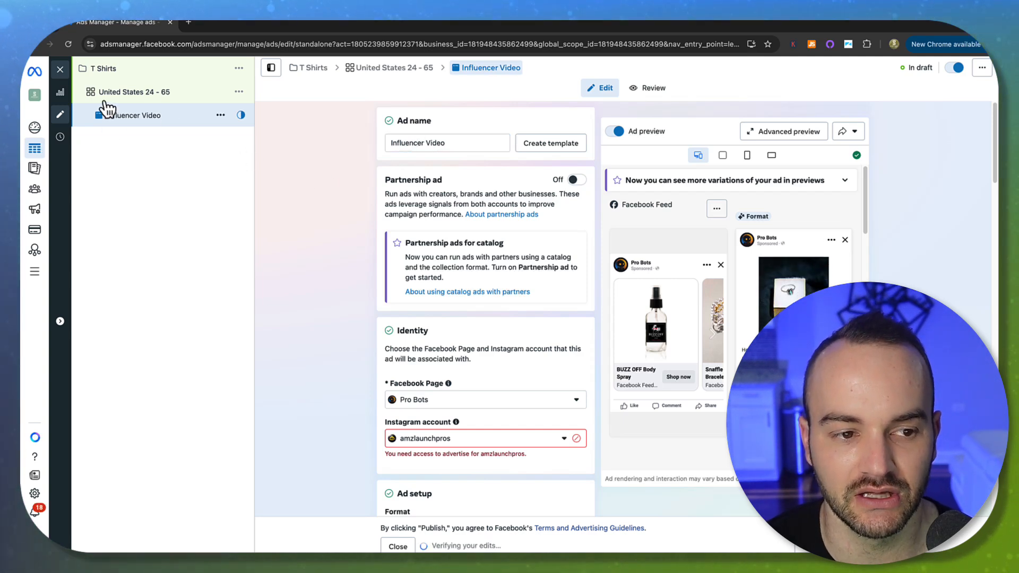
# Step: Review the settings at each level of the T Shirts campaign: the campaign, the United States 24 - 65 ad set and the Influencer Video ad
pyautogui.click(104, 70)
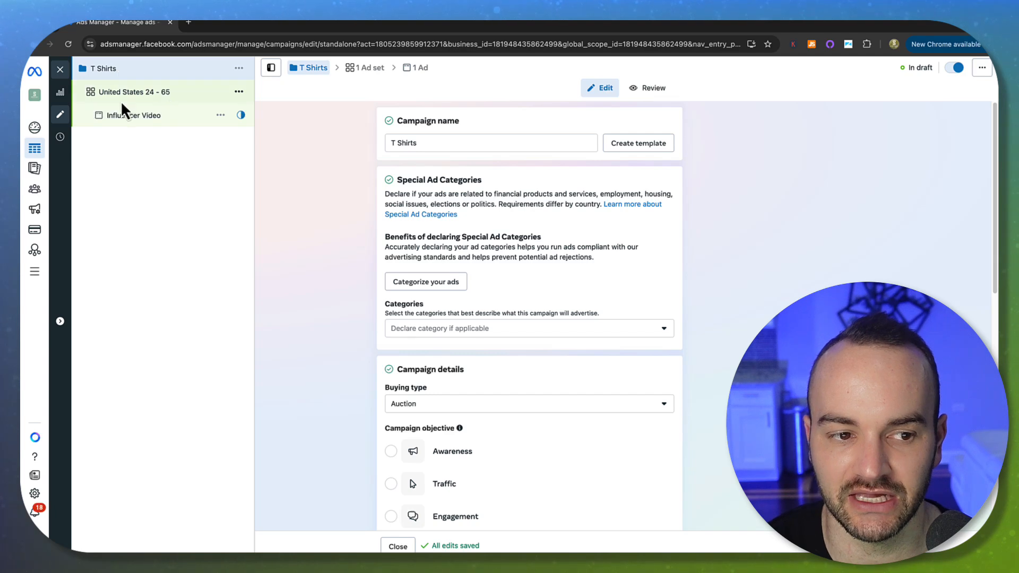
pyautogui.click(123, 96)
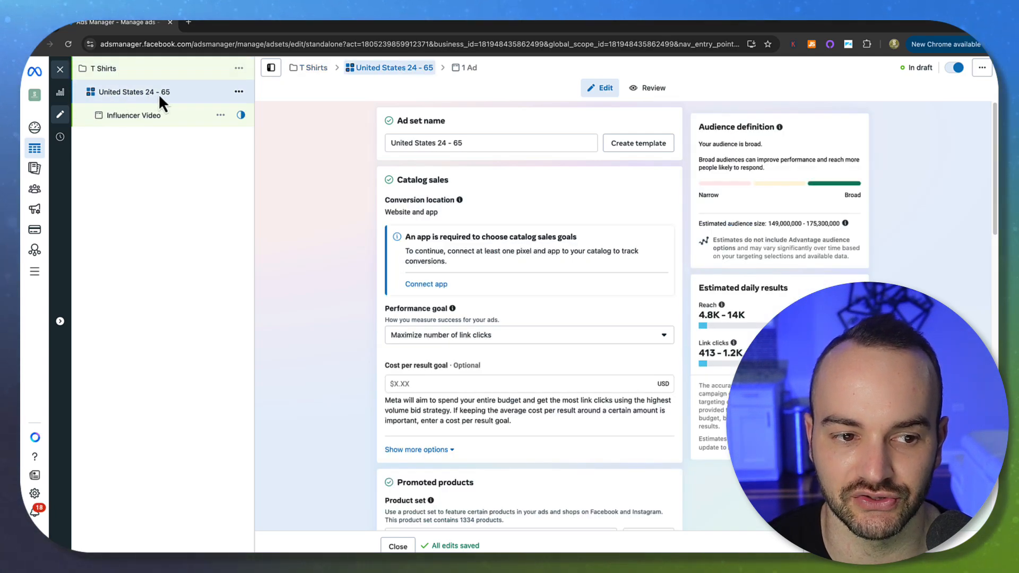
pyautogui.click(126, 118)
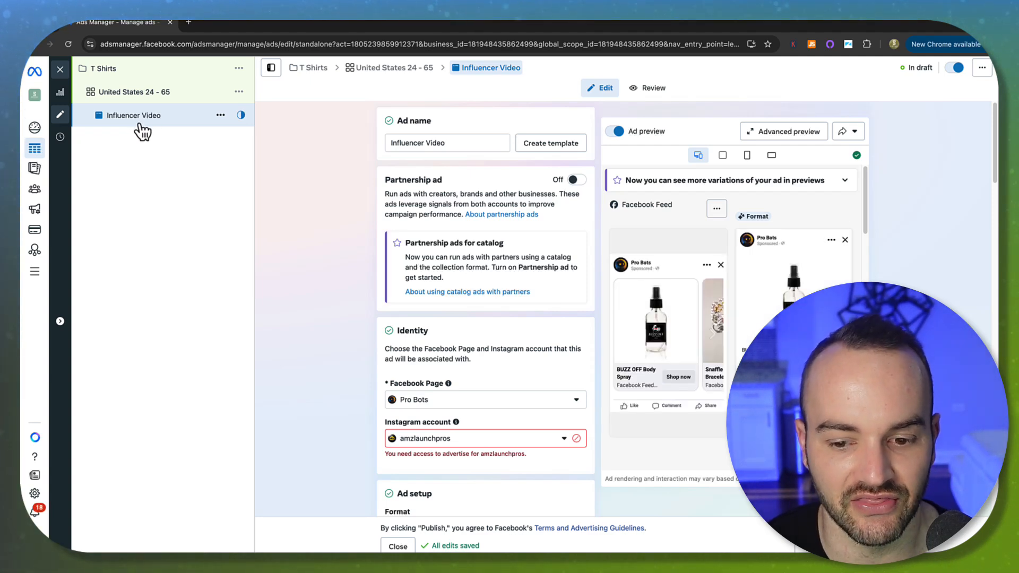
pyautogui.click(109, 73)
pyautogui.click(130, 98)
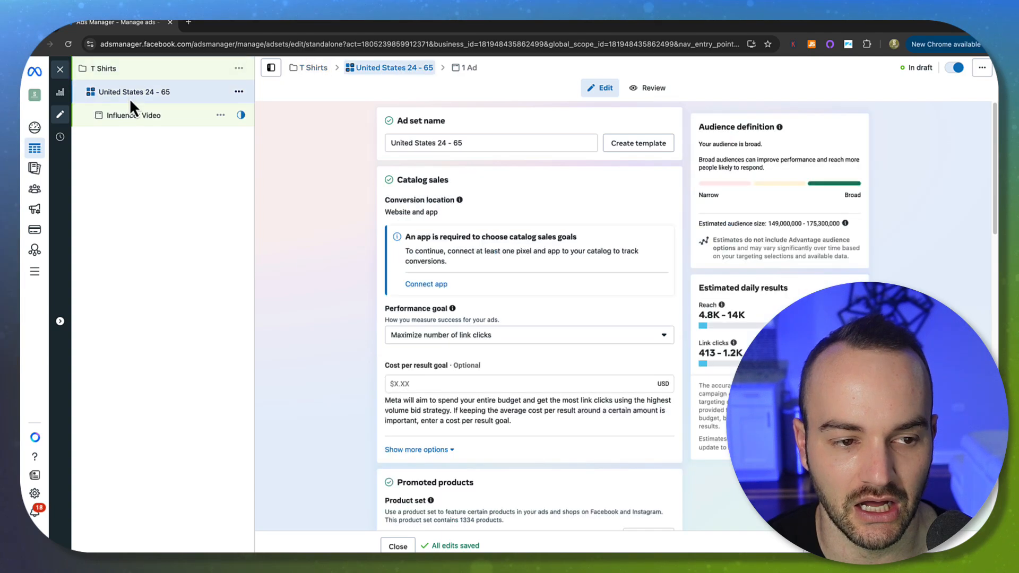
pyautogui.click(116, 69)
pyautogui.click(129, 92)
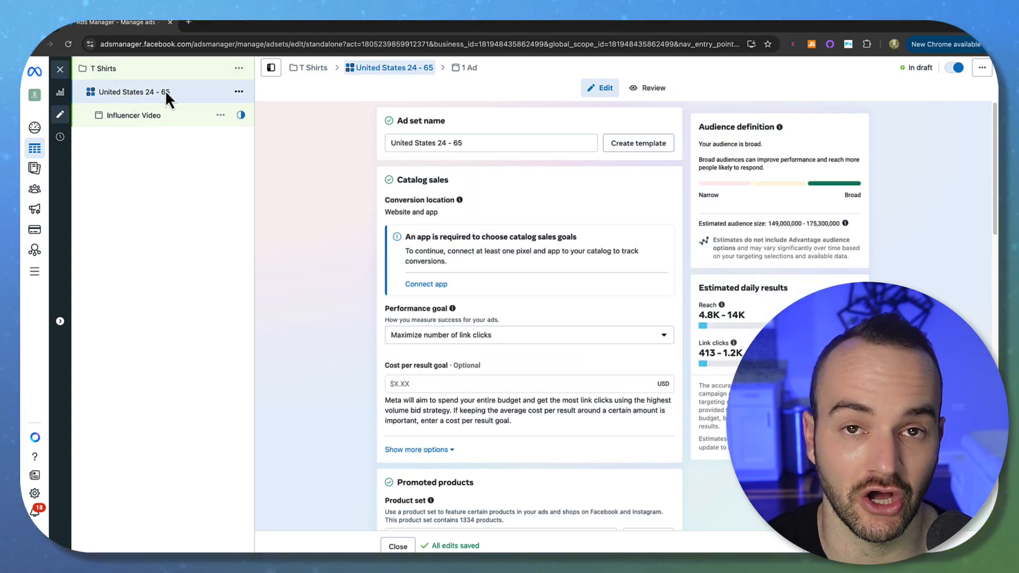
pyautogui.click(133, 118)
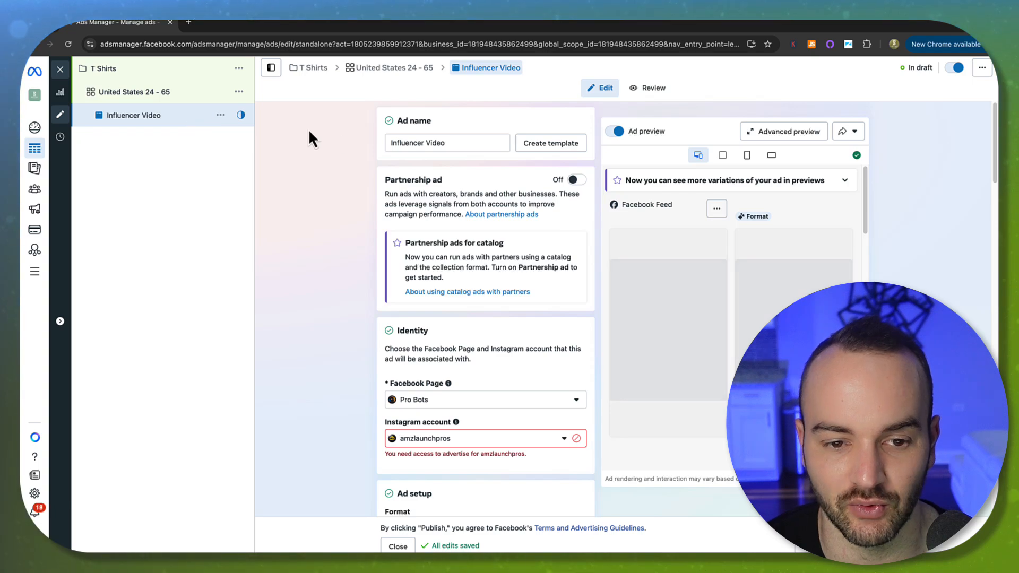
# Step: Quick-duplicate the United States 24 - 65 ad set within the campaign and rename the copy as United Kingdom 24 - 65
pyautogui.click(238, 93)
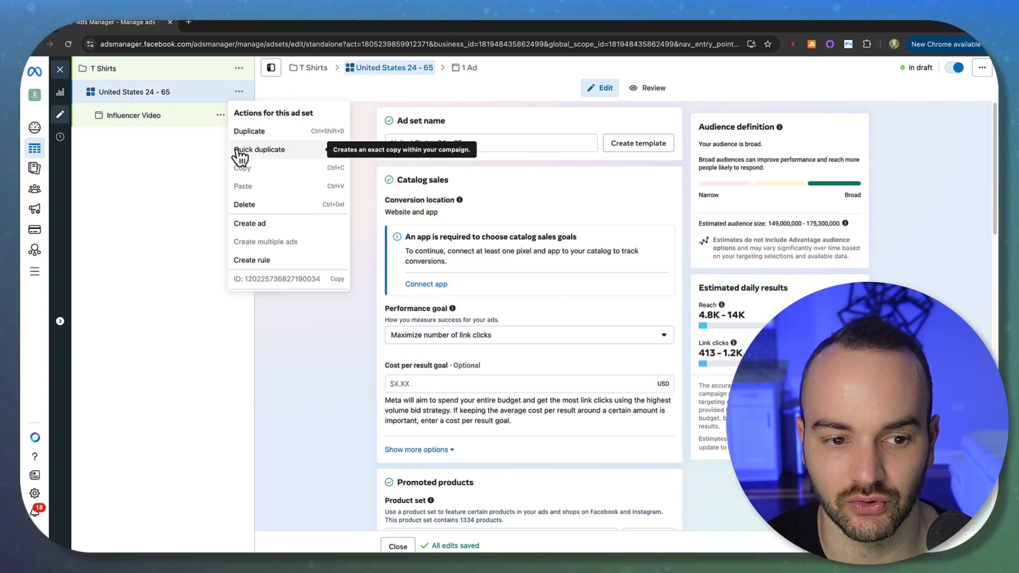
pyautogui.click(239, 150)
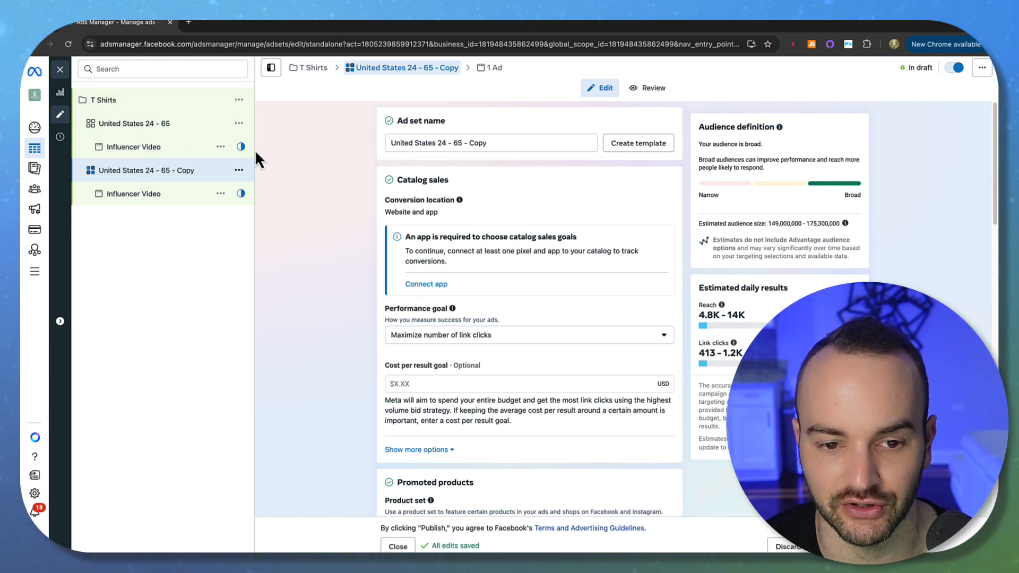
pyautogui.click(415, 143)
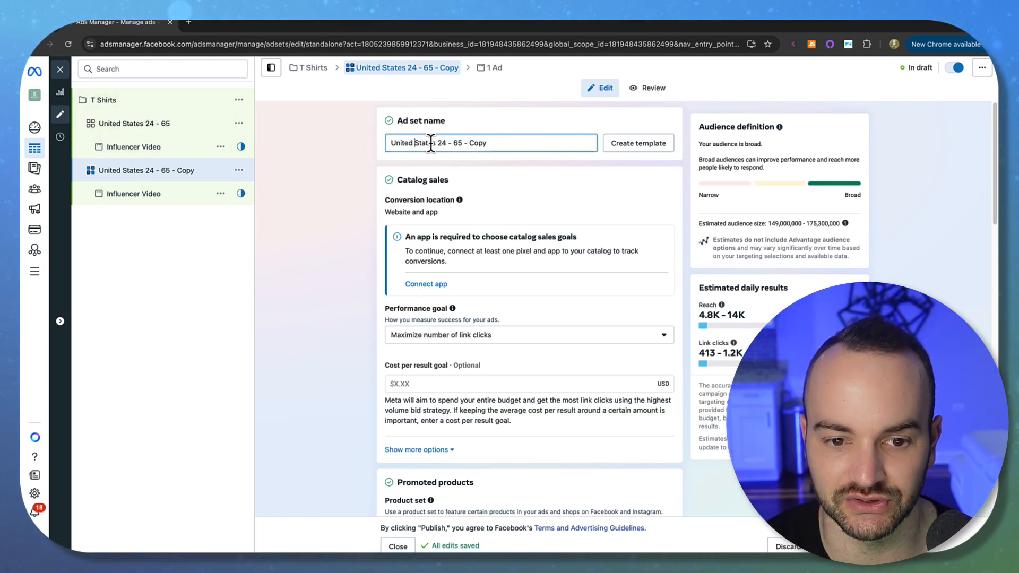
pyautogui.moveTo(436, 143); pyautogui.dragTo(416, 142)
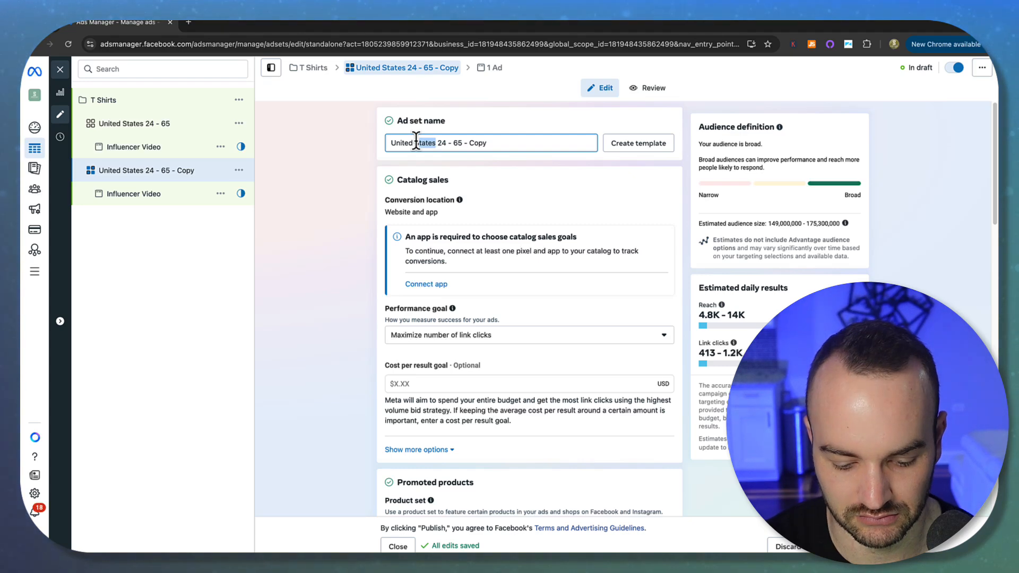
pyautogui.press('BackSpace')
pyautogui.press('BackSpace')
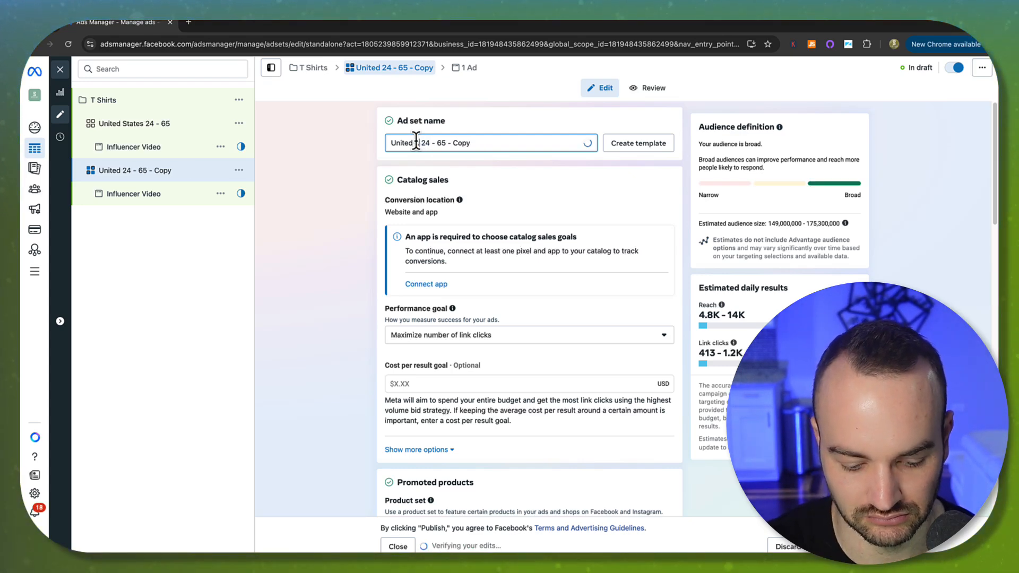
pyautogui.write('Kingdom')
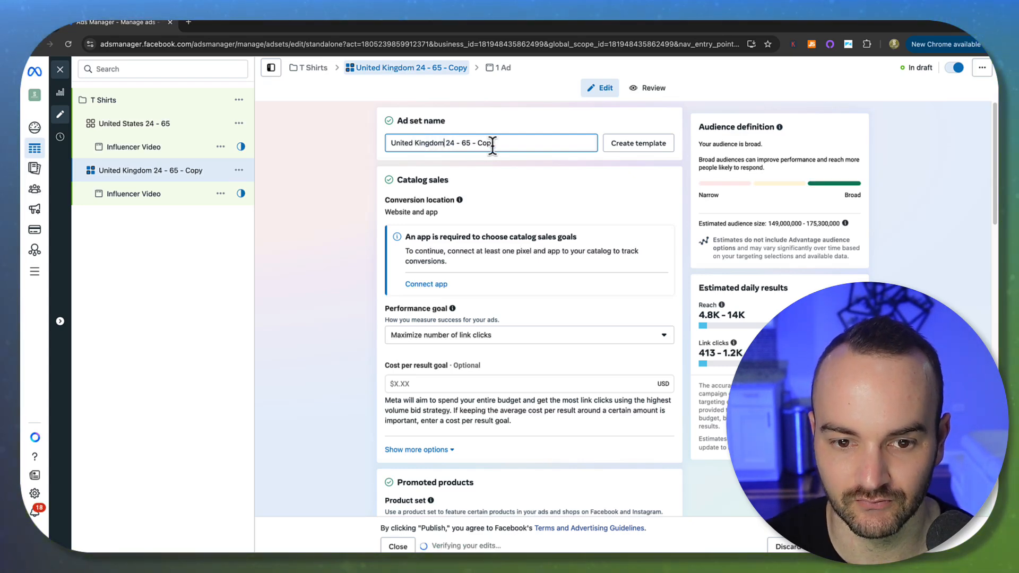
pyautogui.click(493, 143)
pyautogui.press('BackSpace')
pyautogui.press('BackSpace')
pyautogui.press('BackSpace')
pyautogui.press('BackSpace')
pyautogui.press('BackSpace')
pyautogui.press('BackSpace')
pyautogui.press('BackSpace')
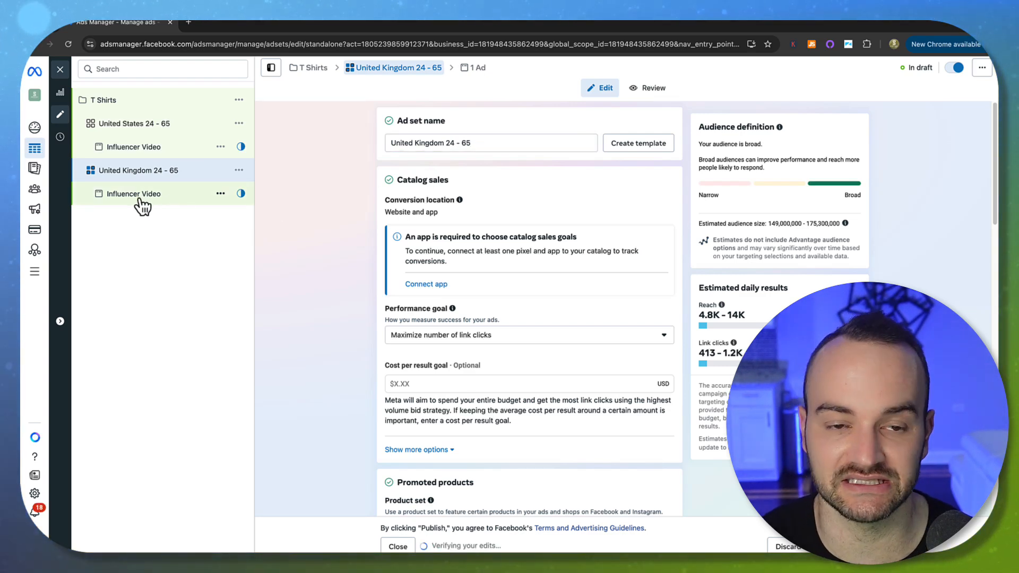
# Step: Duplicate the Influencer Video ad in the United States 24 - 65 ad set and rename the copy as Graphic 1
pyautogui.click(220, 147)
pyautogui.click(223, 204)
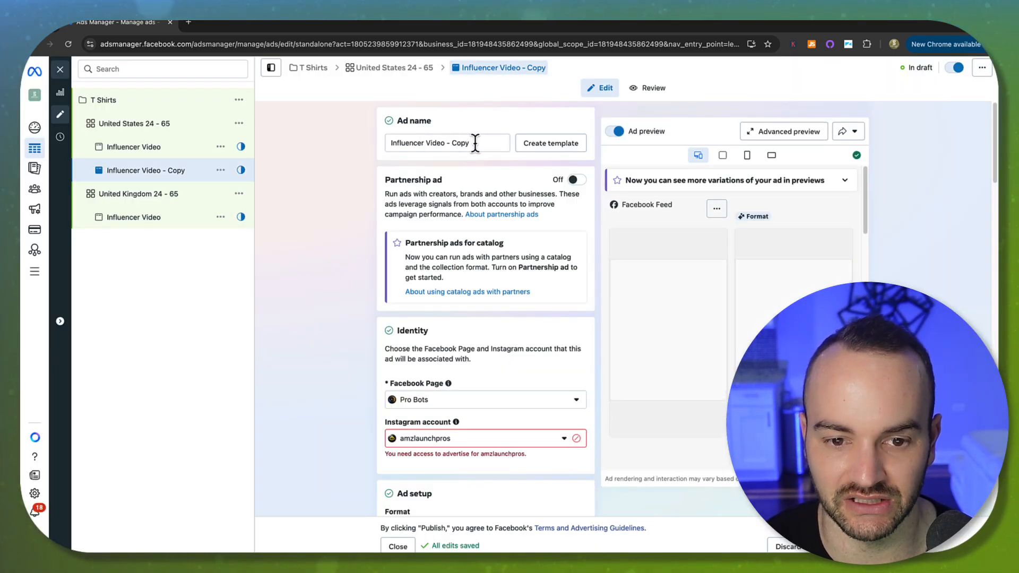
pyautogui.moveTo(474, 142); pyautogui.dragTo(377, 141)
pyautogui.write('Graohic')
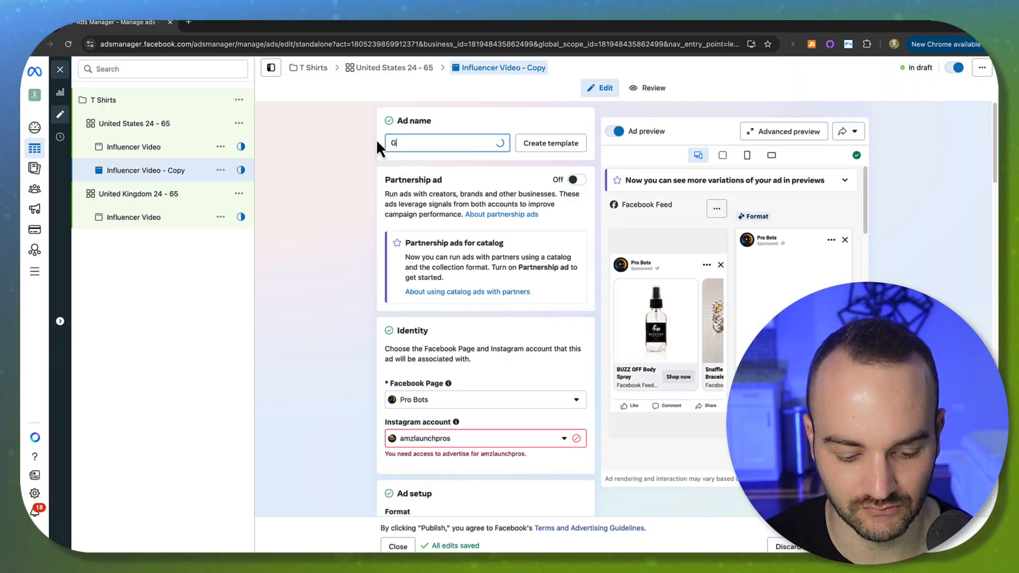
pyautogui.press('BackSpace')
pyautogui.press('BackSpace')
pyautogui.press('BackSpace')
pyautogui.press('BackSpace')
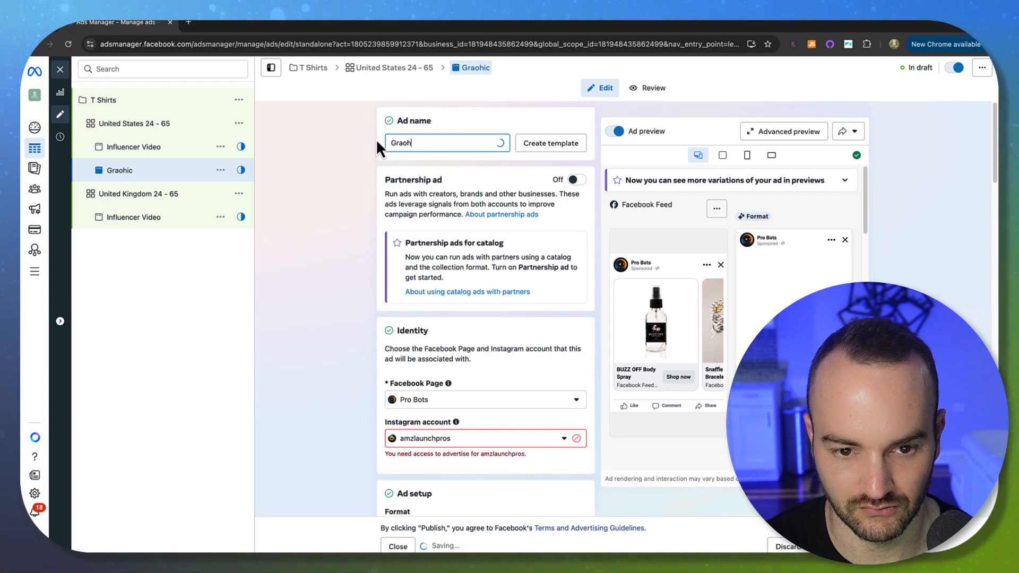
pyautogui.write('phic 1')
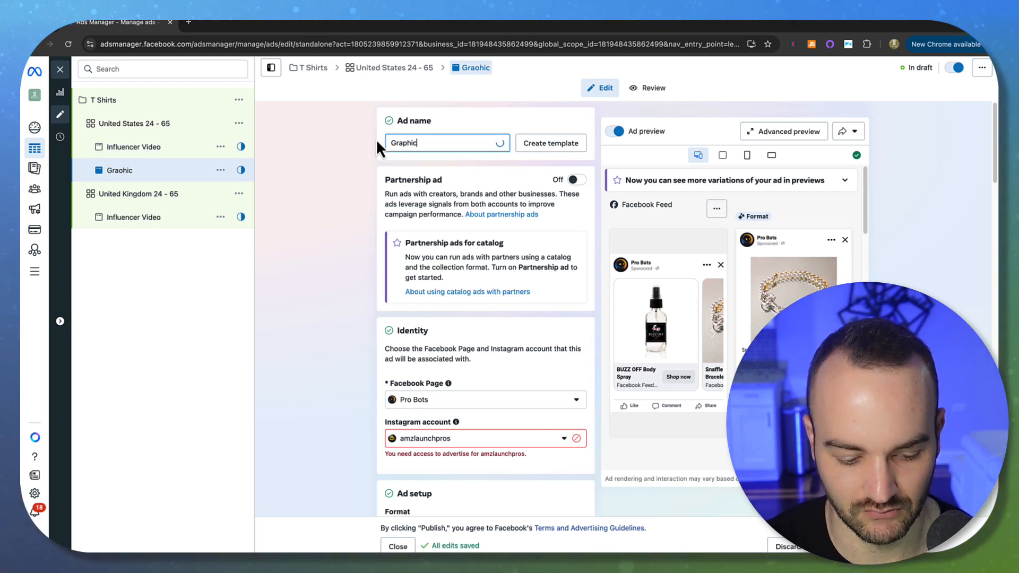
pyautogui.click(310, 175)
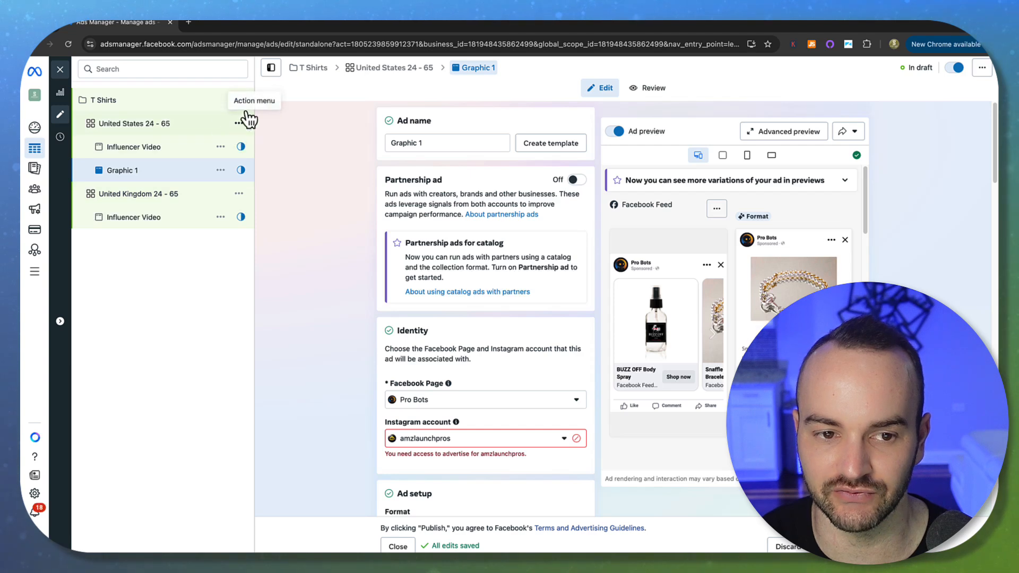
# Step: Open the T Shirts campaign's settings and examine the available Special Ad Categories without declaring one
pyautogui.click(305, 73)
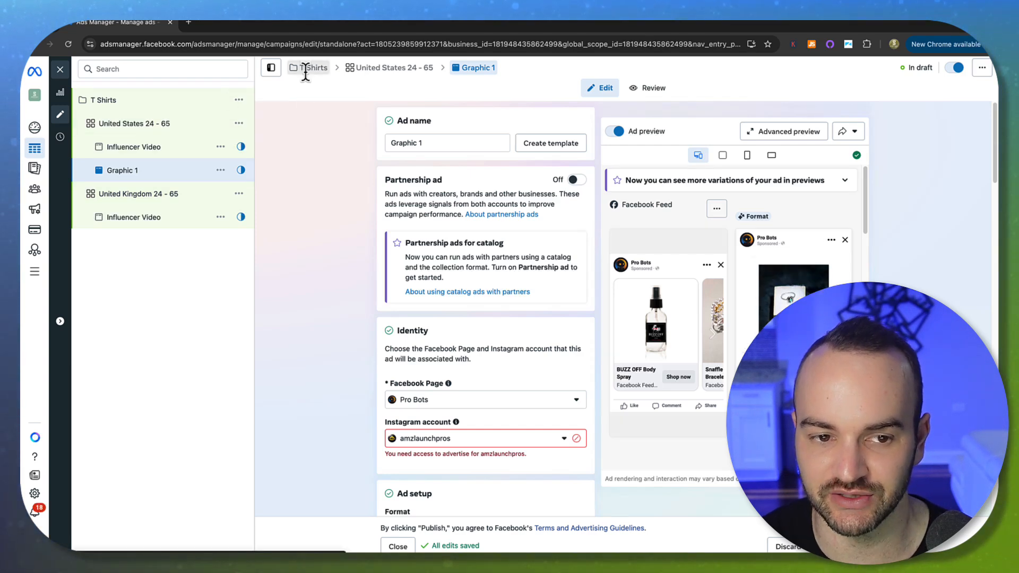
pyautogui.scroll(-3, 357, 212)
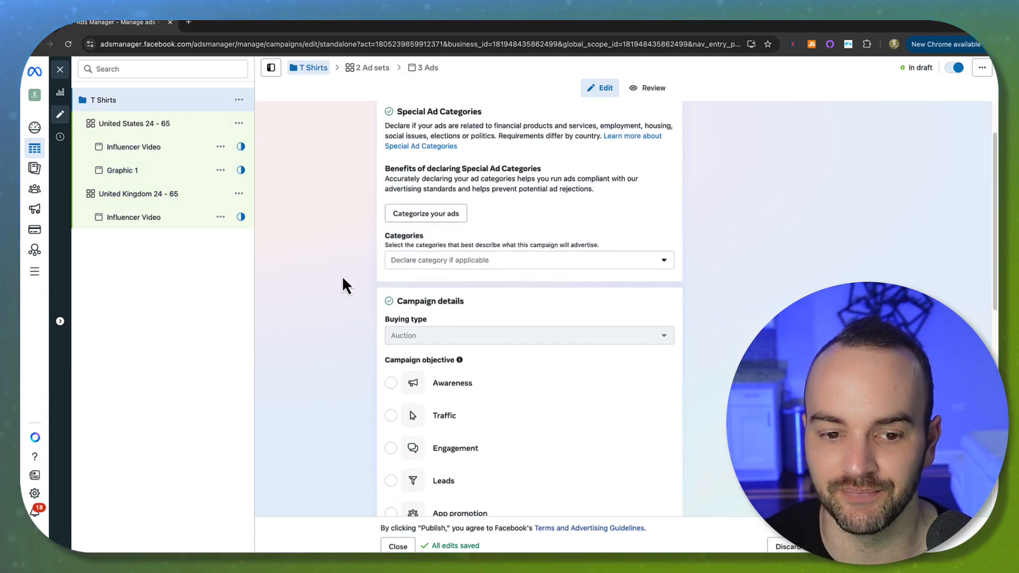
pyautogui.scroll(3, 373, 232)
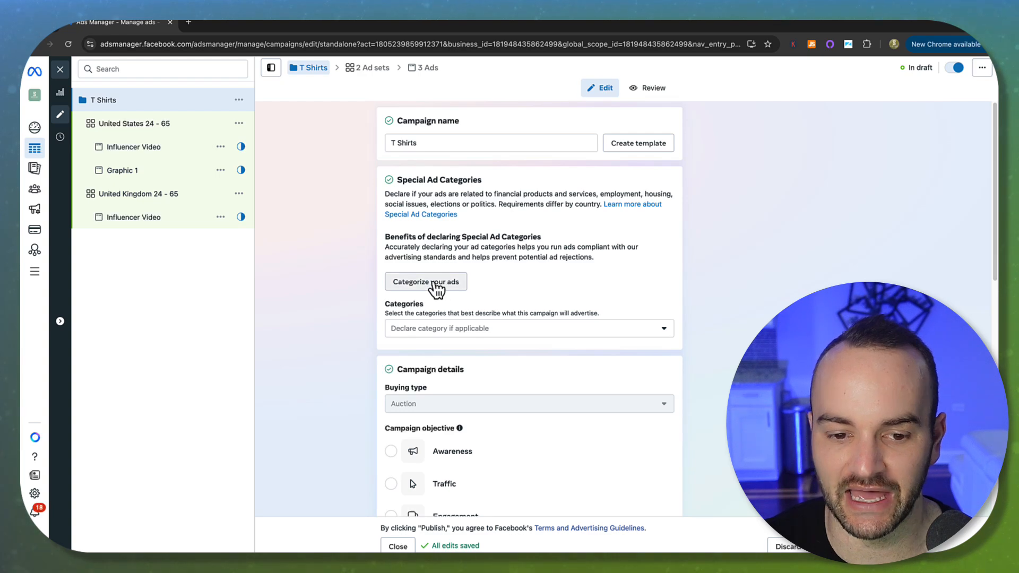
pyautogui.click(523, 330)
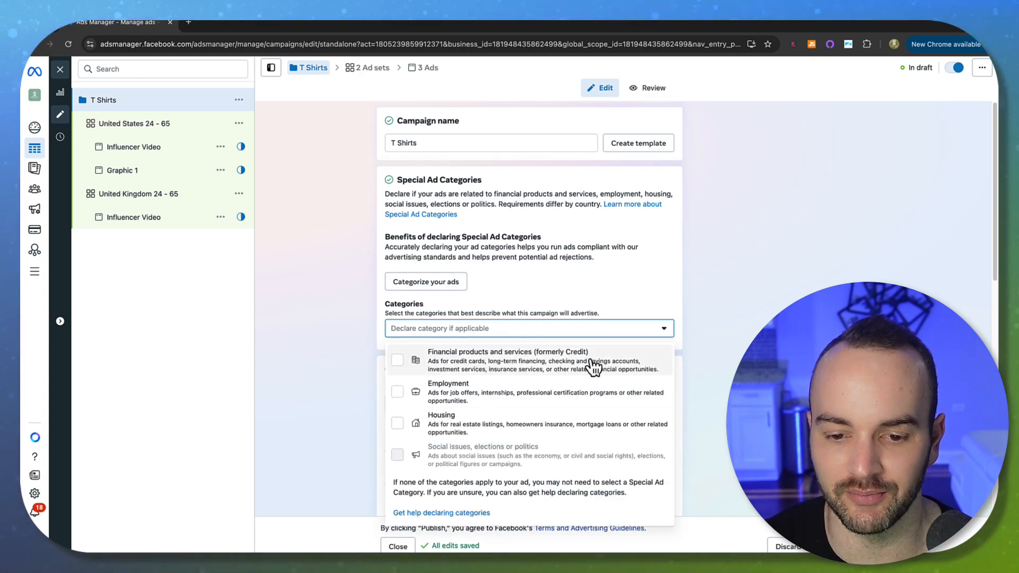
pyautogui.click(586, 332)
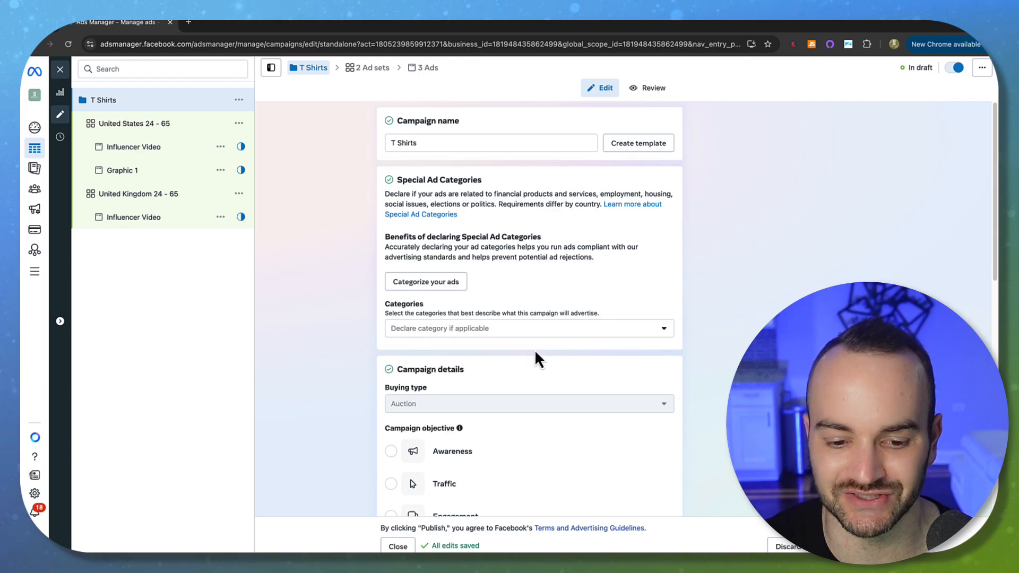
# Step: Turn off Advantage+ catalog ads for the T Shirts campaign
pyautogui.scroll(-7, 536, 350)
pyautogui.scroll(-4, 556, 339)
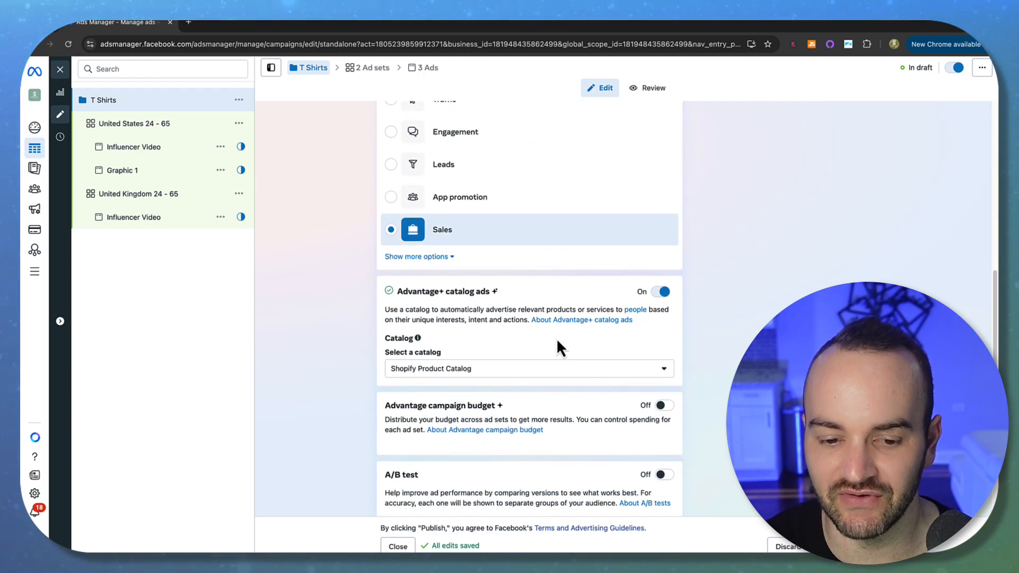
pyautogui.scroll(2, 571, 274)
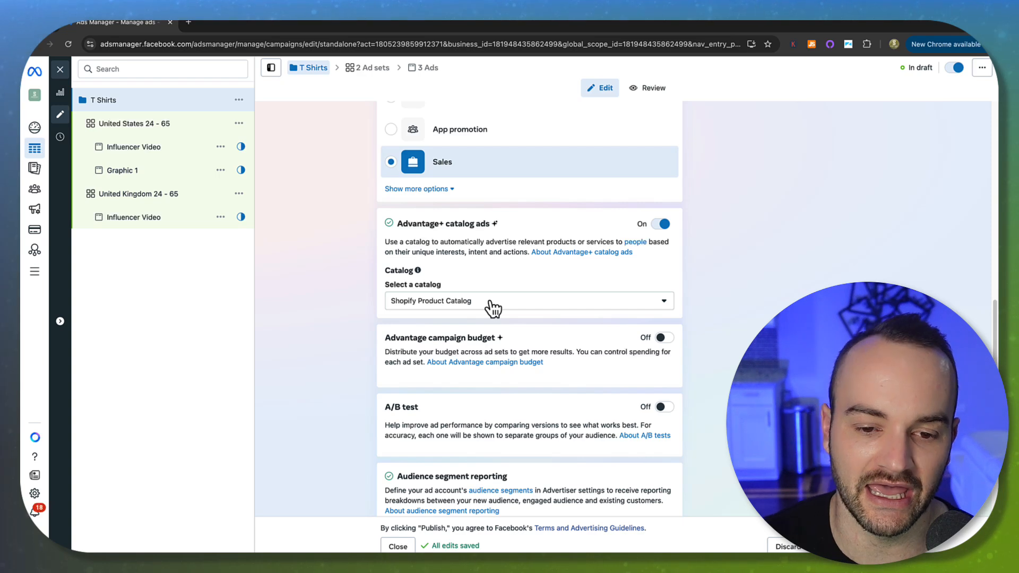
pyautogui.click(659, 224)
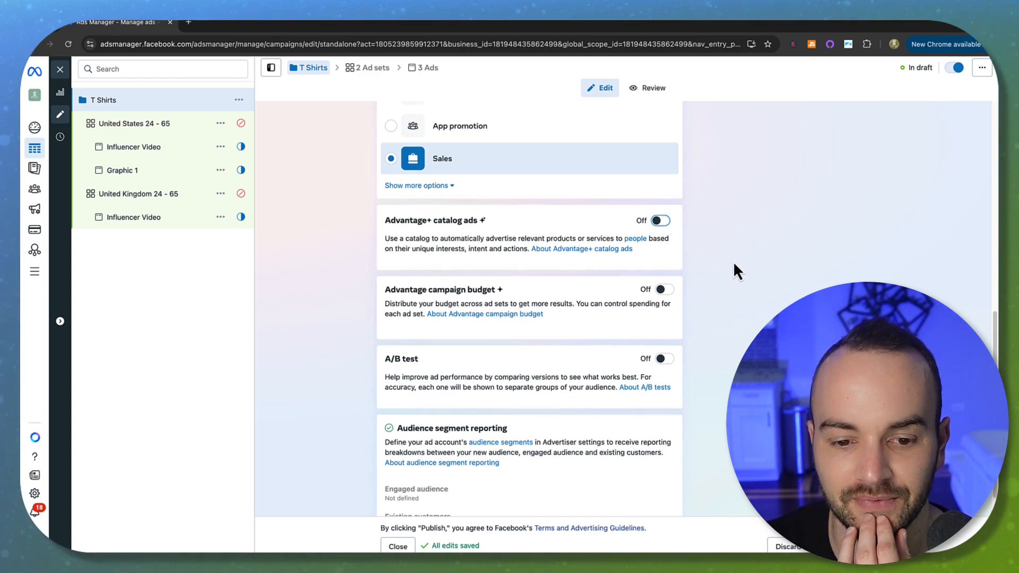
# Step: Turn on Advantage campaign budget to inspect its daily budget setting, and switch it back off
pyautogui.scroll(-1, 732, 268)
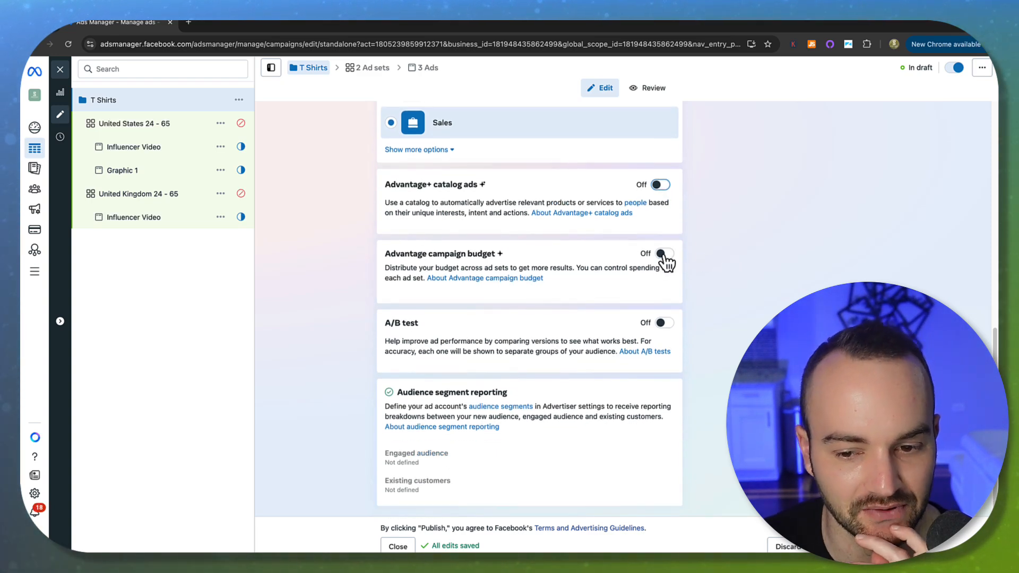
pyautogui.click(663, 255)
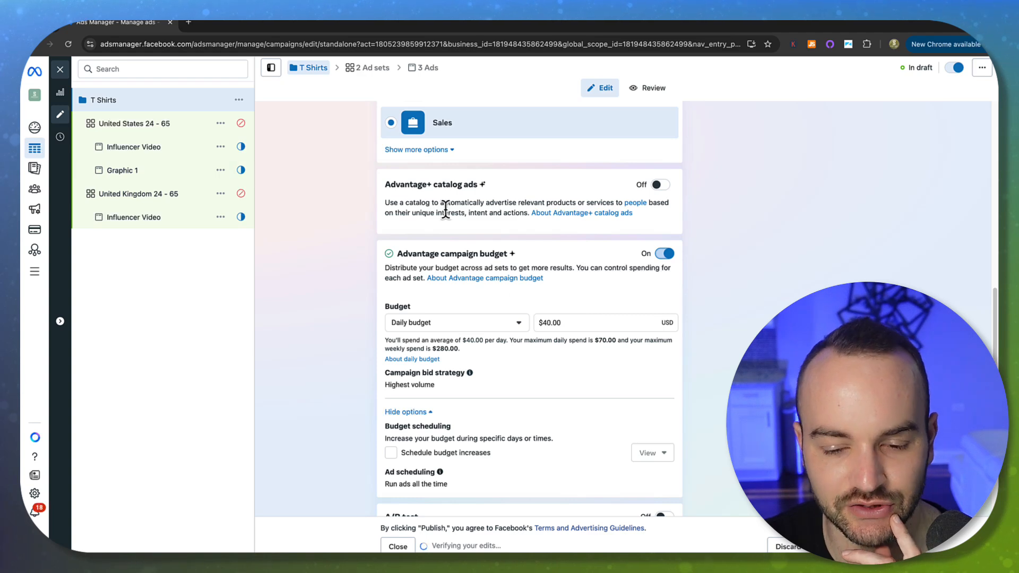
pyautogui.scroll(-2, 492, 233)
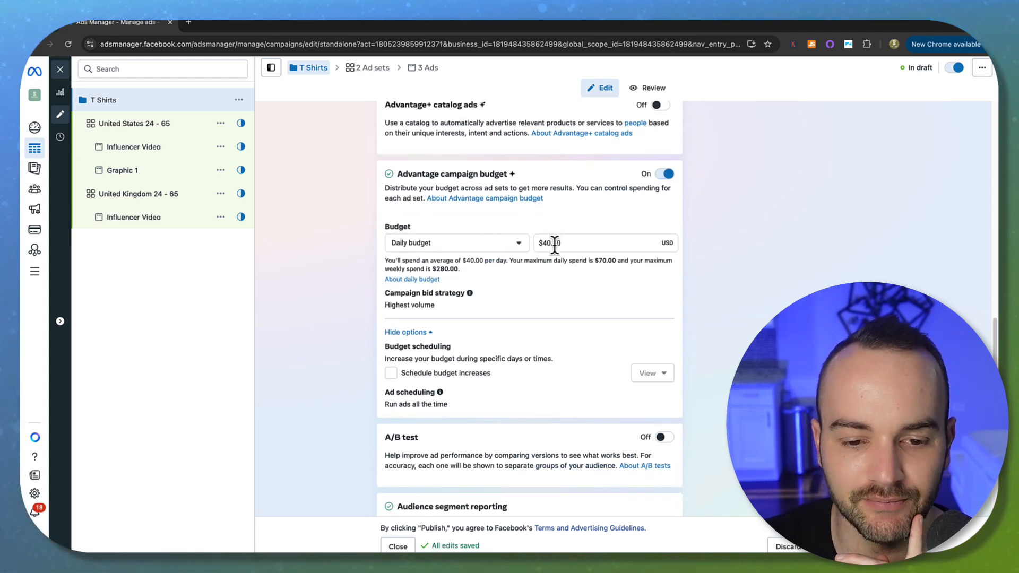
pyautogui.doubleClick(537, 243)
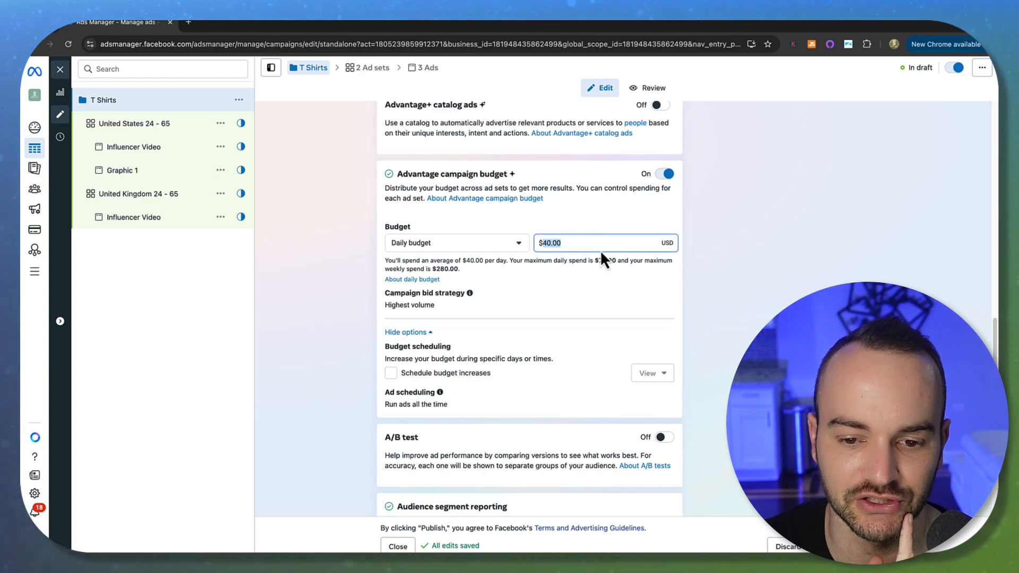
pyautogui.click(727, 261)
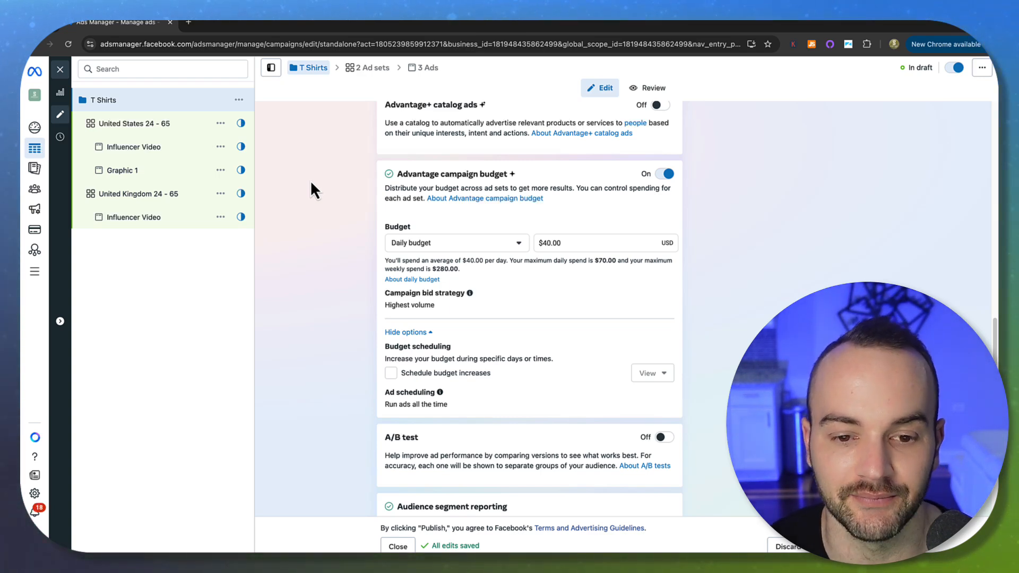
pyautogui.click(666, 175)
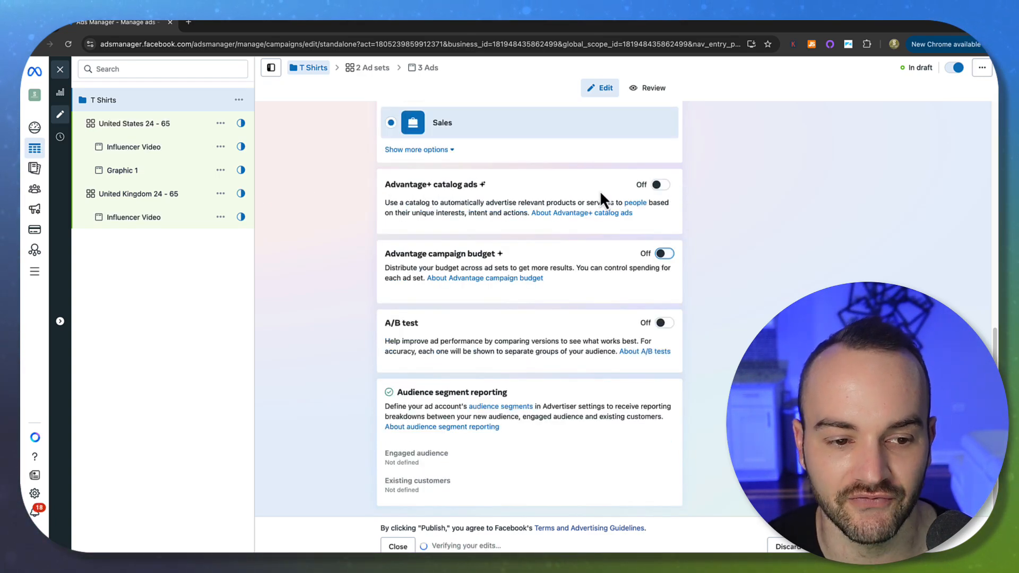
# Step: Set the daily budget of the United States 24 - 65 ad set to $25.00
pyautogui.click(139, 127)
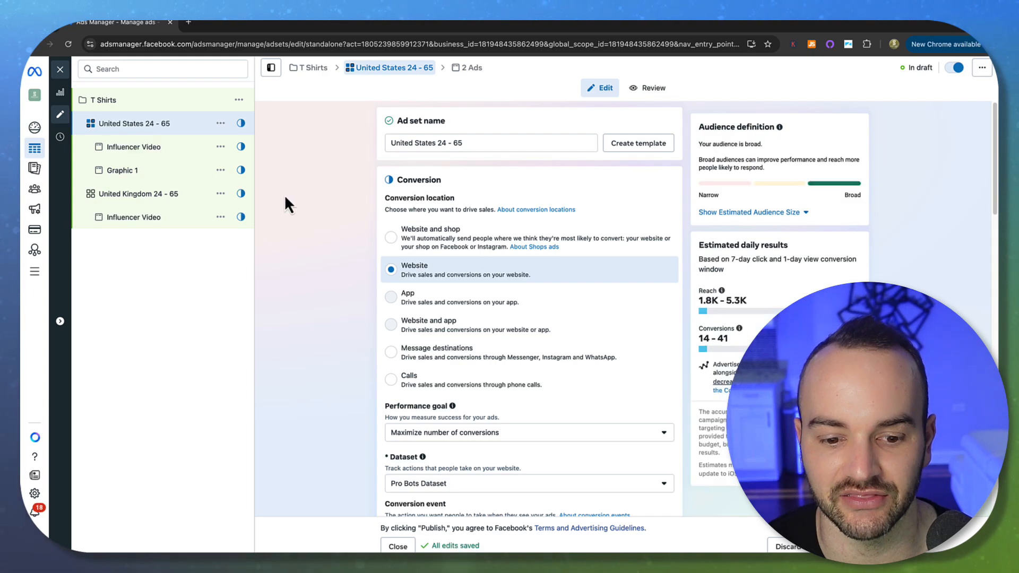
pyautogui.scroll(-15, 295, 201)
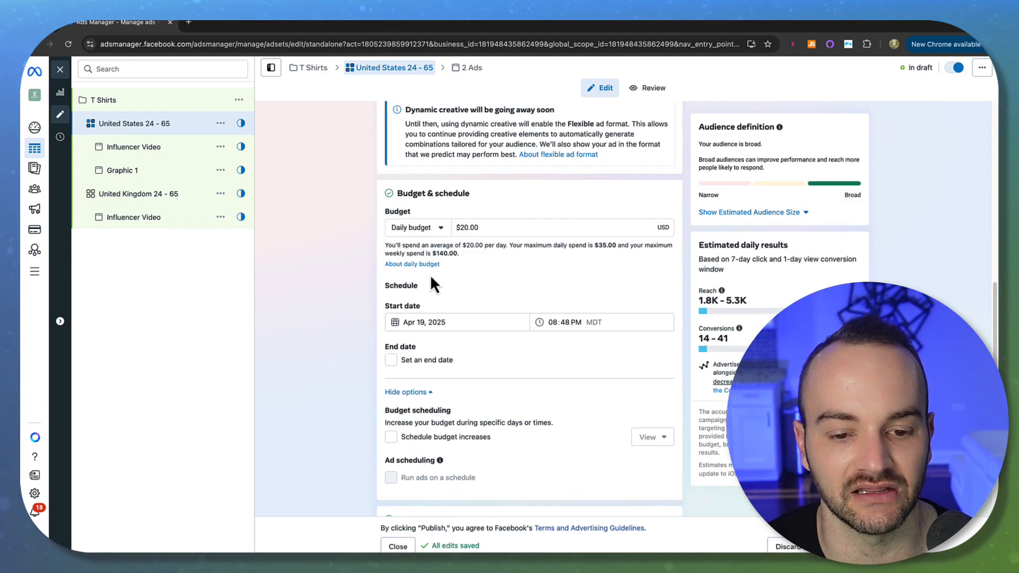
pyautogui.click(467, 225)
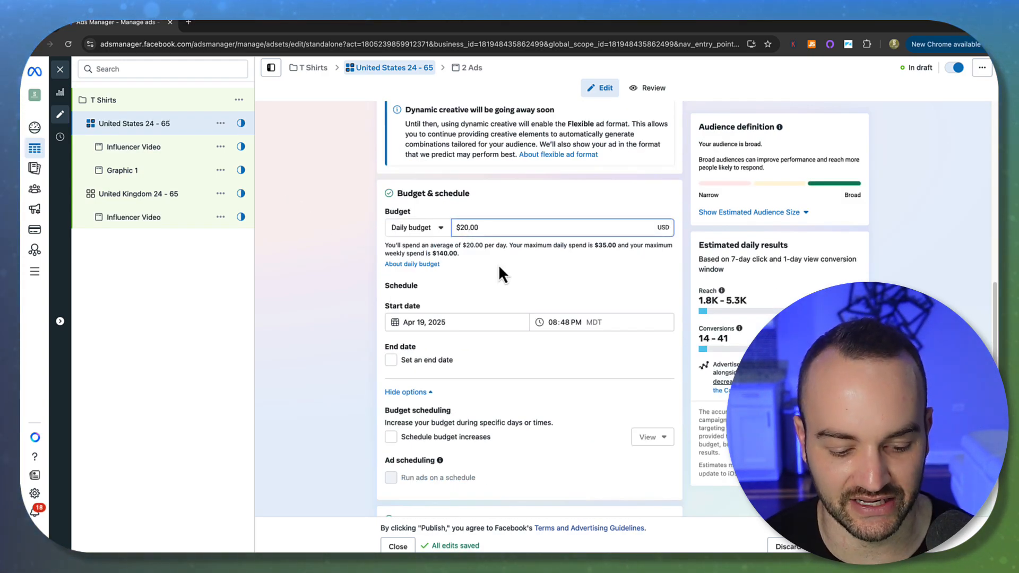
pyautogui.press('BackSpace')
pyautogui.write('5')
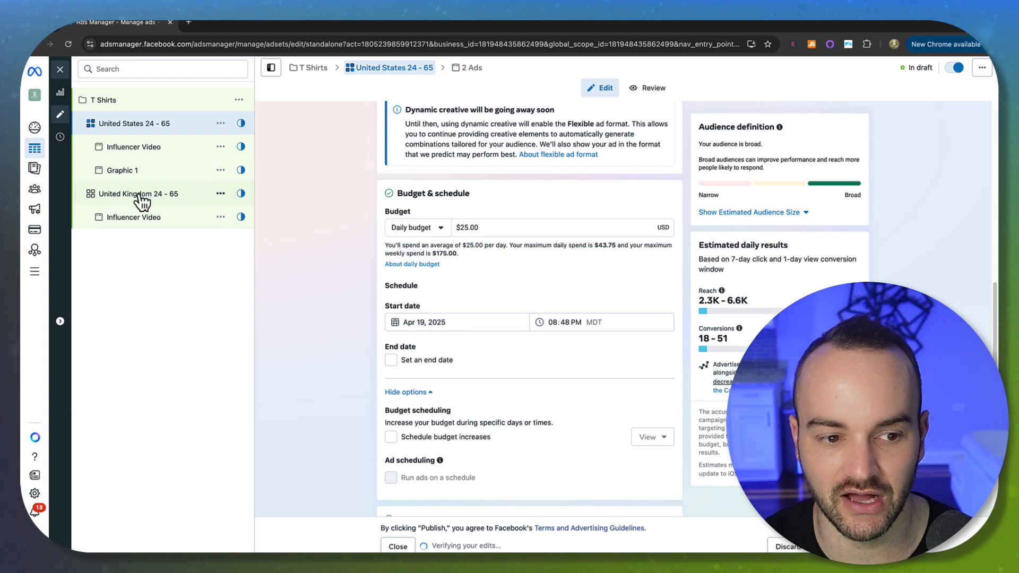
# Step: Set the daily budget of the United Kingdom 24 - 65 ad set to $15.00
pyautogui.click(144, 195)
pyautogui.doubleClick(464, 229)
pyautogui.press('BackSpace')
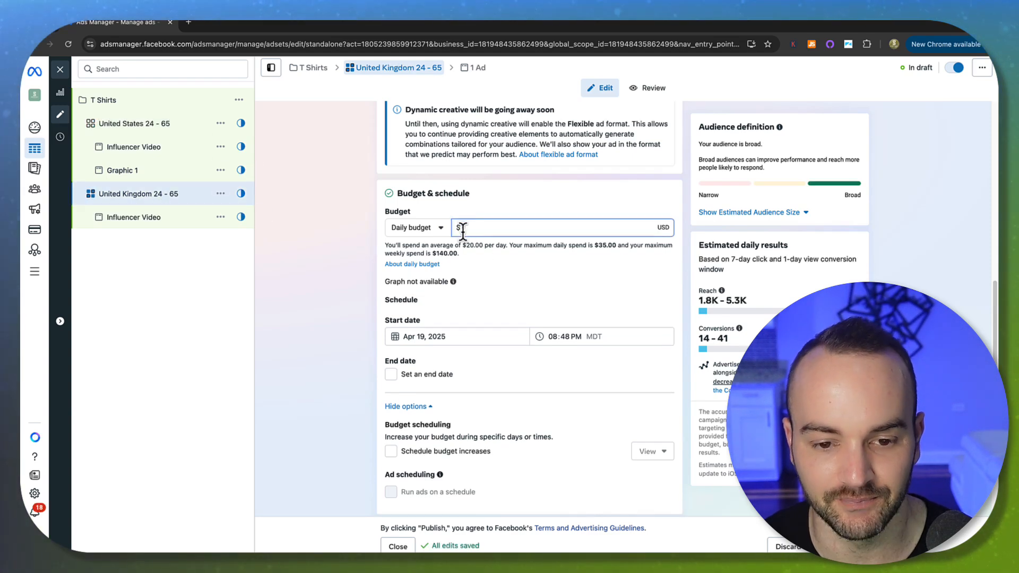
pyautogui.click(360, 247)
# Step: Check the budgets of the ad sets and the campaign in the overview tables, and reopen the T Shirts campaign for editing
pyautogui.click(60, 70)
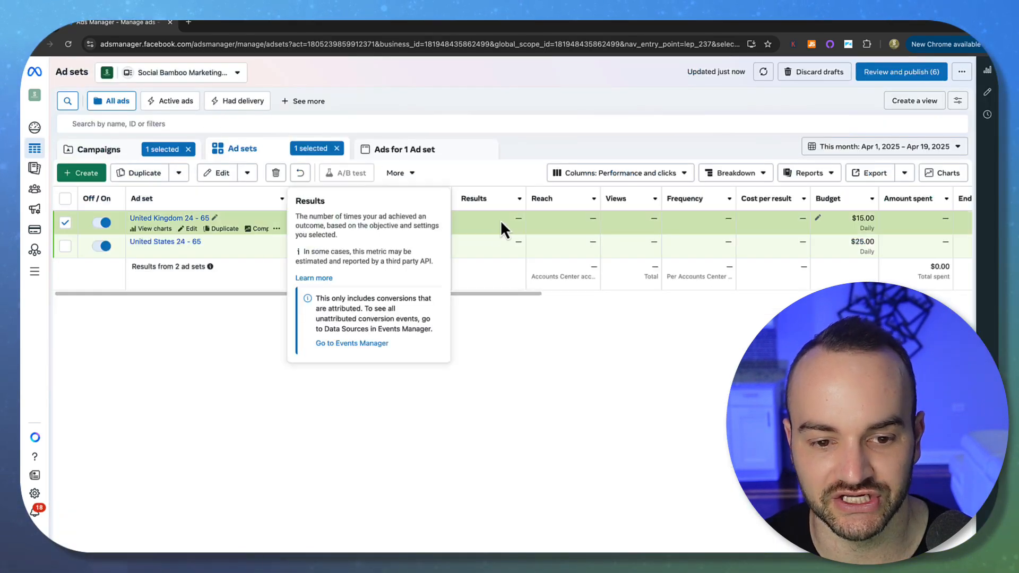
pyautogui.moveTo(442, 294); pyautogui.dragTo(631, 299)
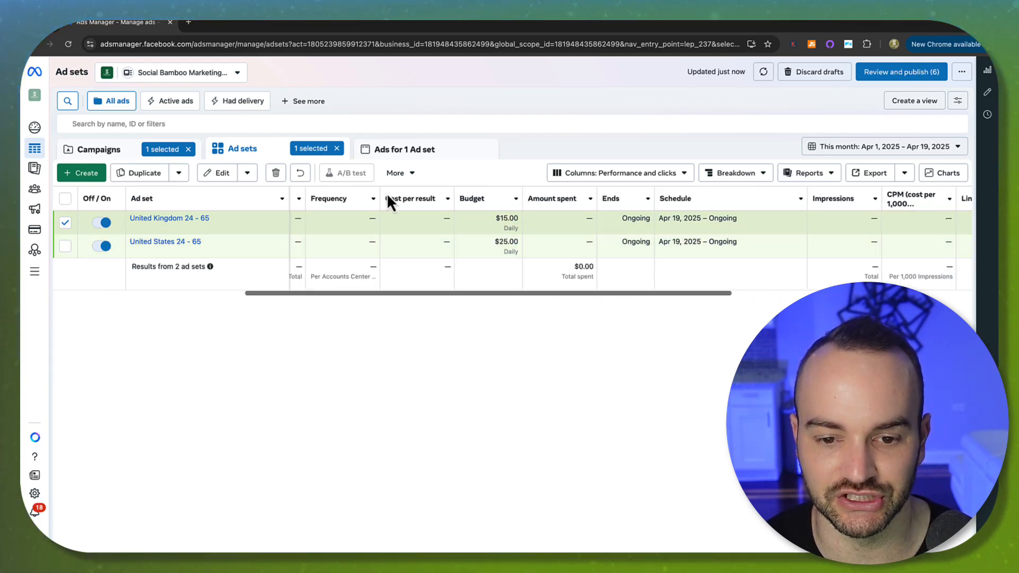
pyautogui.click(94, 150)
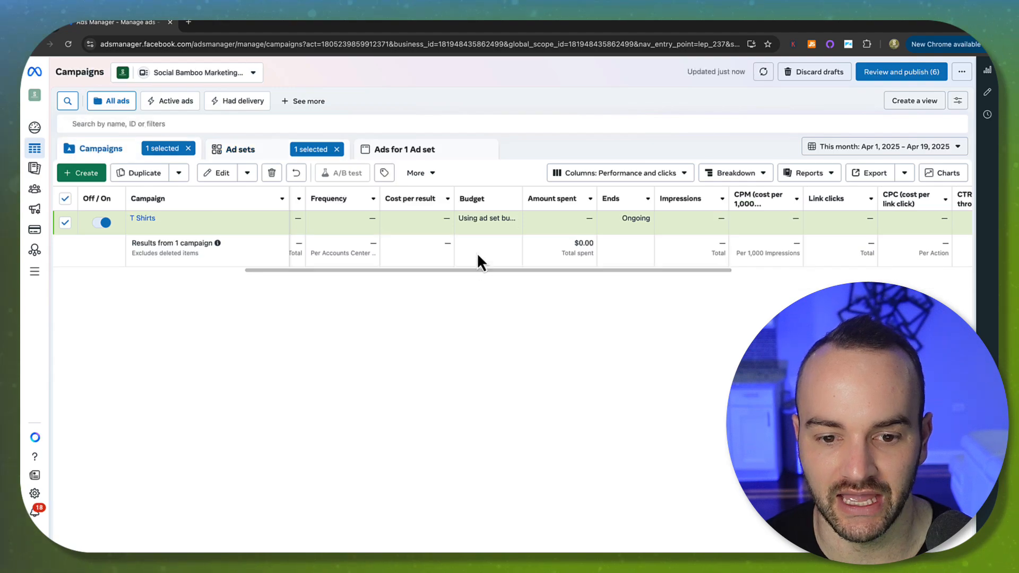
pyautogui.click(219, 173)
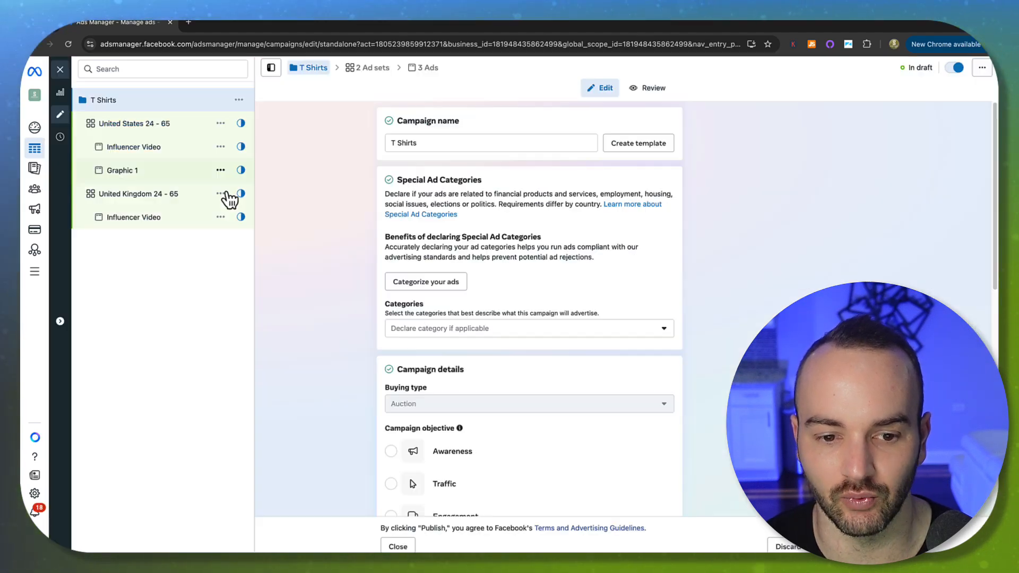
# Step: Turn on Advantage campaign budget for the T Shirts campaign and check its budget in the campaigns table
pyautogui.scroll(-3, 455, 347)
pyautogui.scroll(-5, 455, 348)
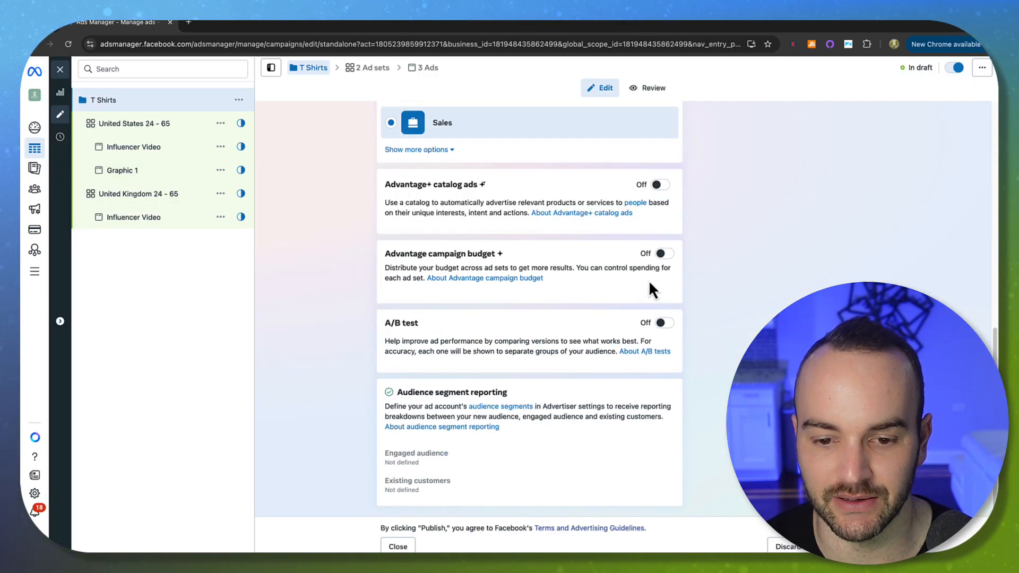
pyautogui.click(662, 254)
pyautogui.click(60, 69)
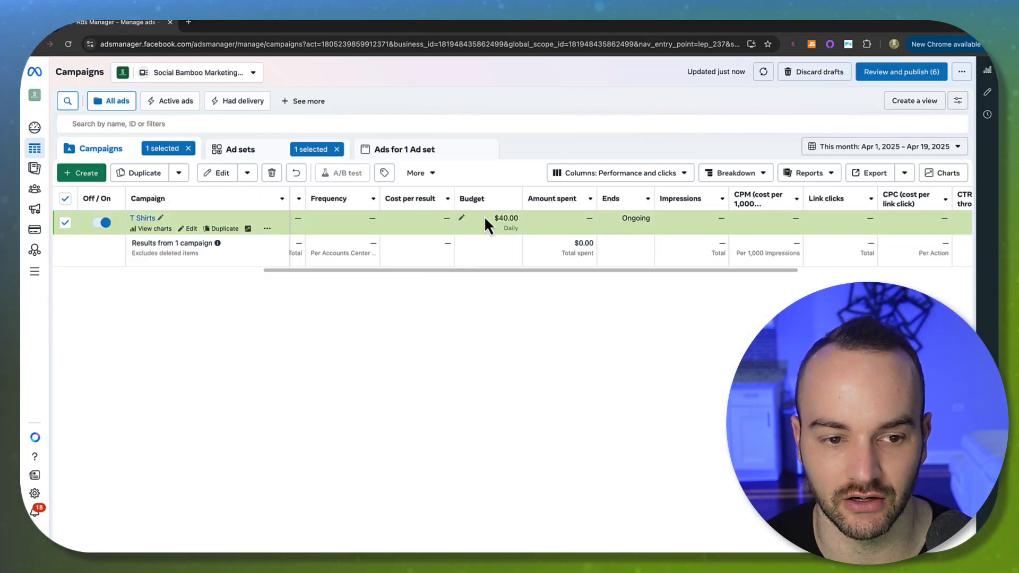
# Step: Reopen the T Shirts campaign for editing, review its campaign-level daily budget, and switch Advantage campaign budget off
pyautogui.click(191, 229)
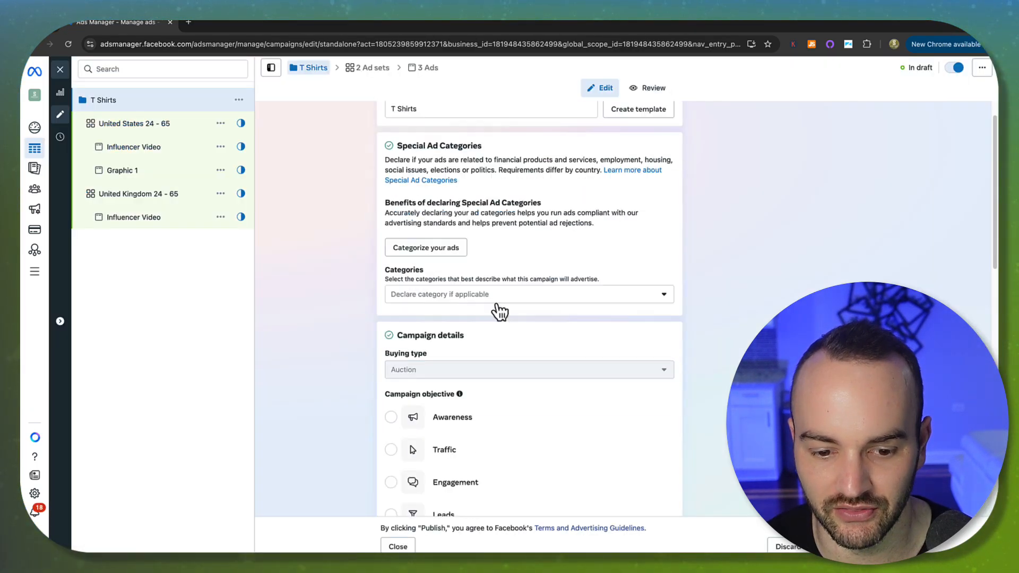
pyautogui.scroll(-7, 369, 354)
pyautogui.scroll(-3, 370, 350)
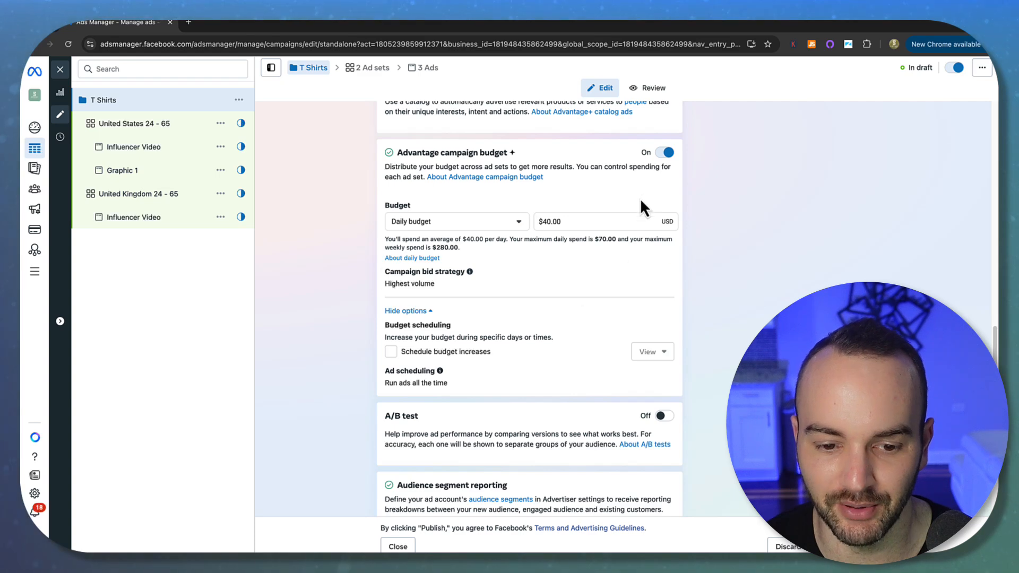
pyautogui.moveTo(575, 220); pyautogui.dragTo(503, 215)
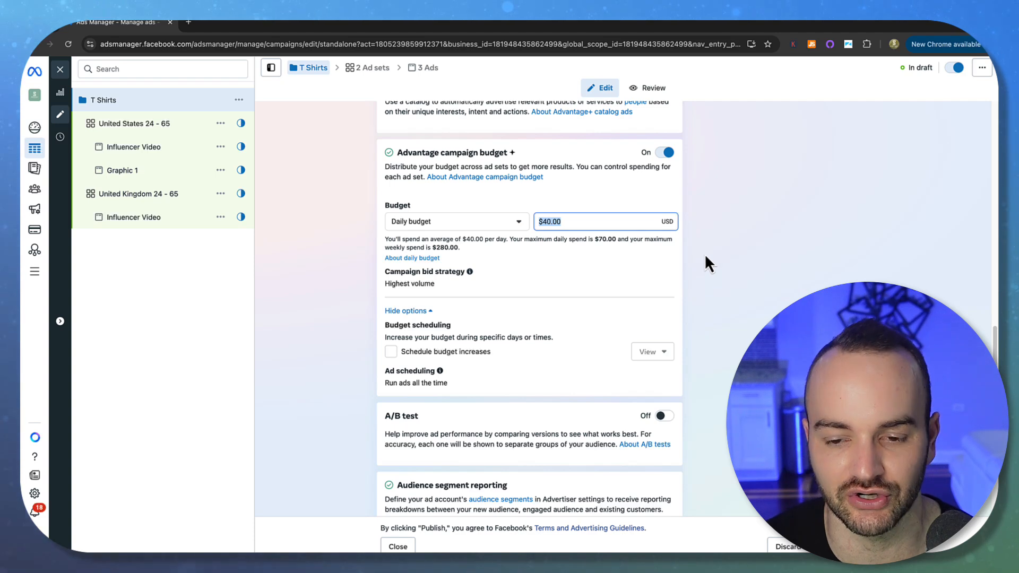
pyautogui.click(665, 154)
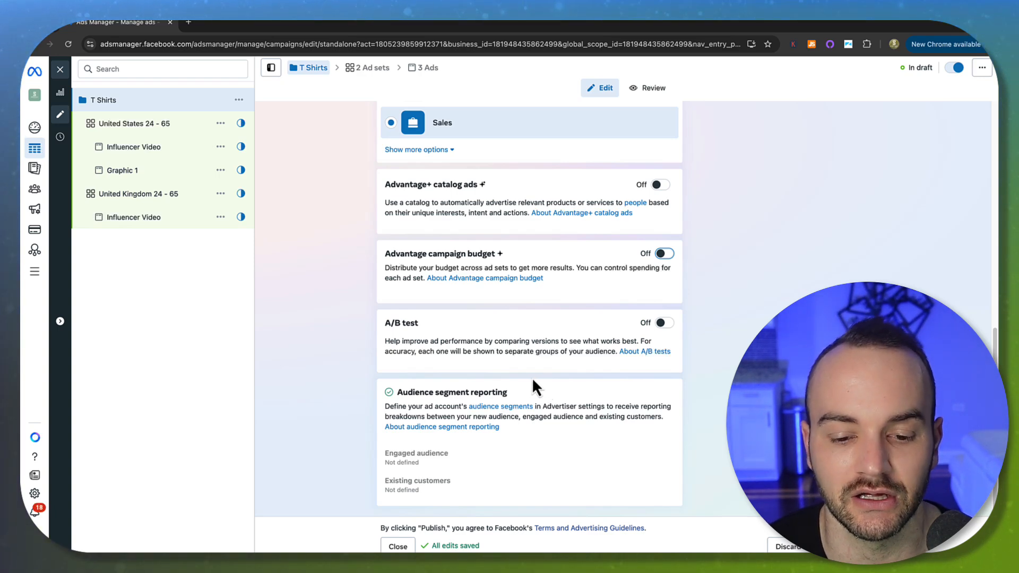
# Step: Open the audience segments settings linked under Audience segment reporting in a new browser tab
pyautogui.rightClick(501, 407)
pyautogui.click(349, 407)
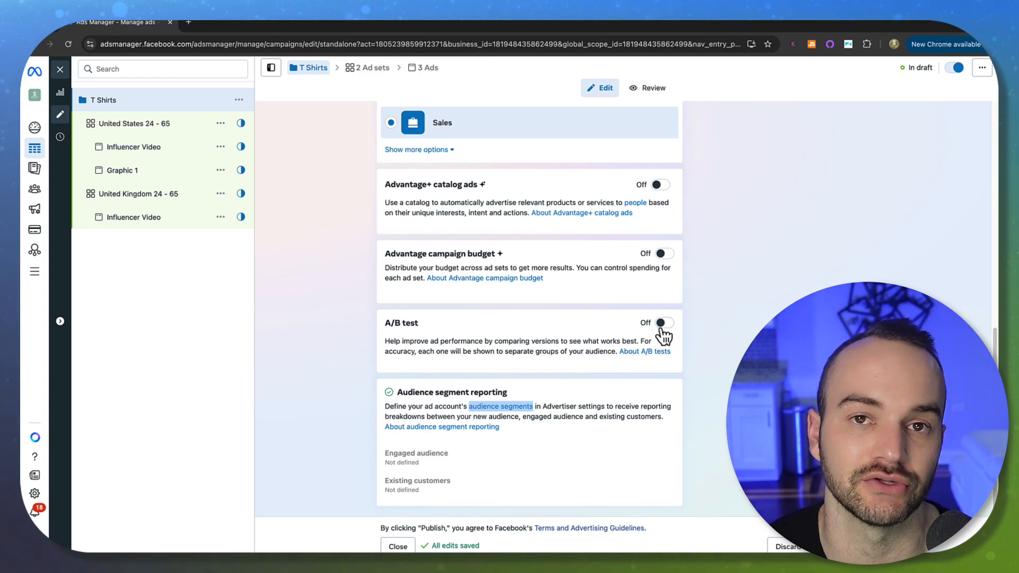
pyautogui.rightClick(484, 407)
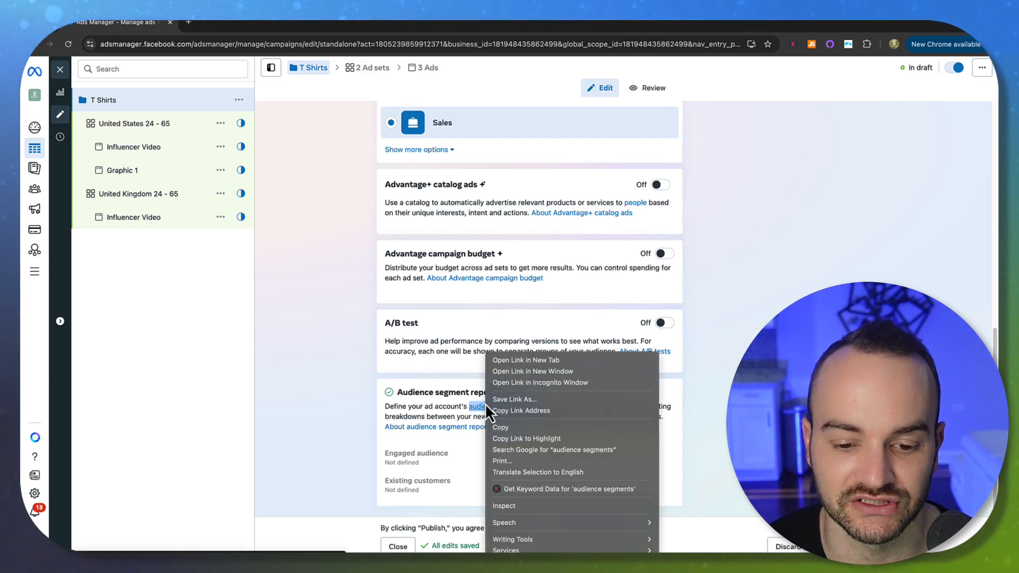
pyautogui.click(510, 360)
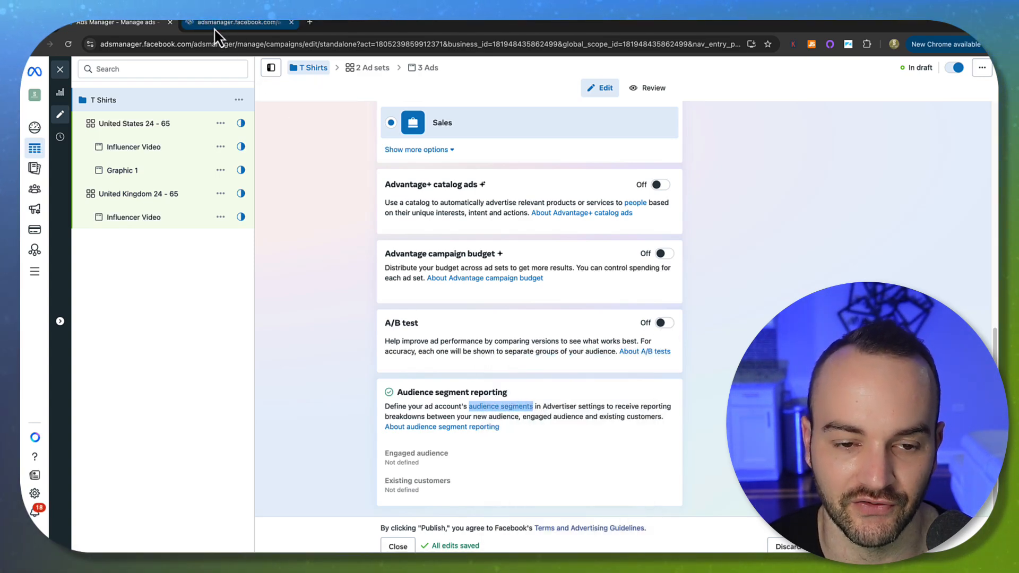
pyautogui.click(215, 27)
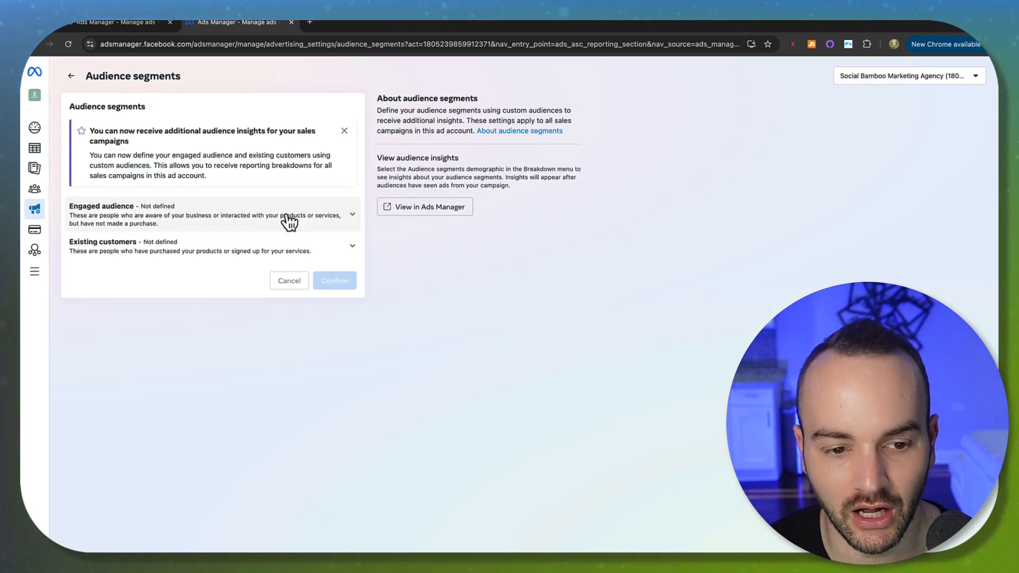
# Step: Start a custom audience for the Existing customers segment with Website as its source
pyautogui.click(94, 222)
pyautogui.click(94, 222)
pyautogui.click(102, 250)
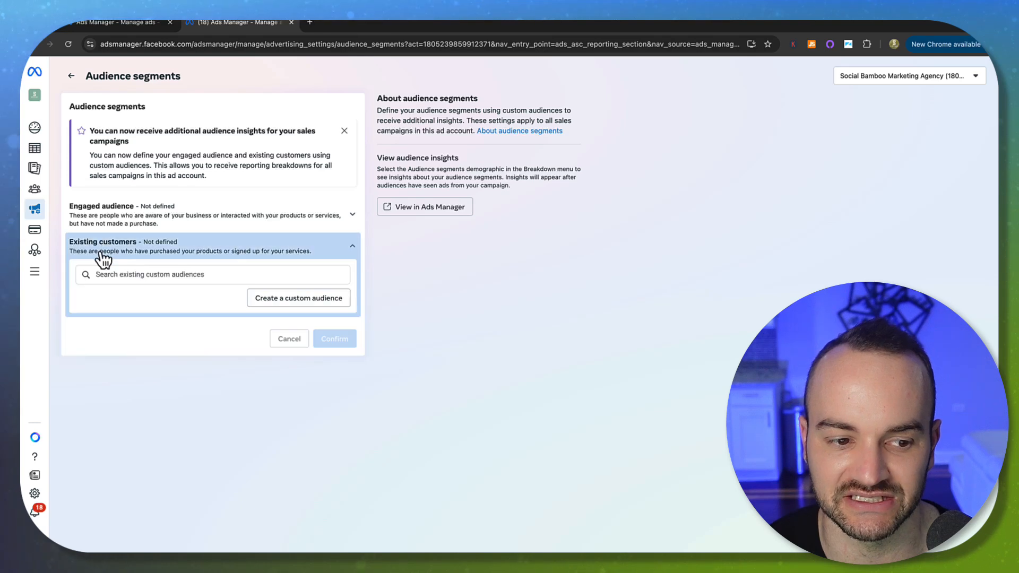
pyautogui.click(123, 263)
pyautogui.click(150, 257)
pyautogui.click(298, 297)
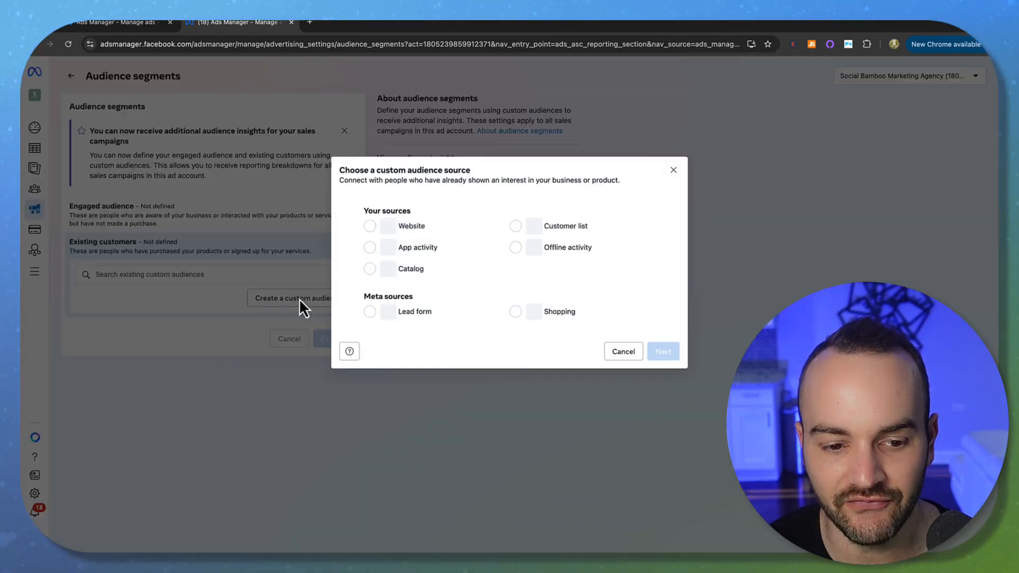
pyautogui.click(370, 226)
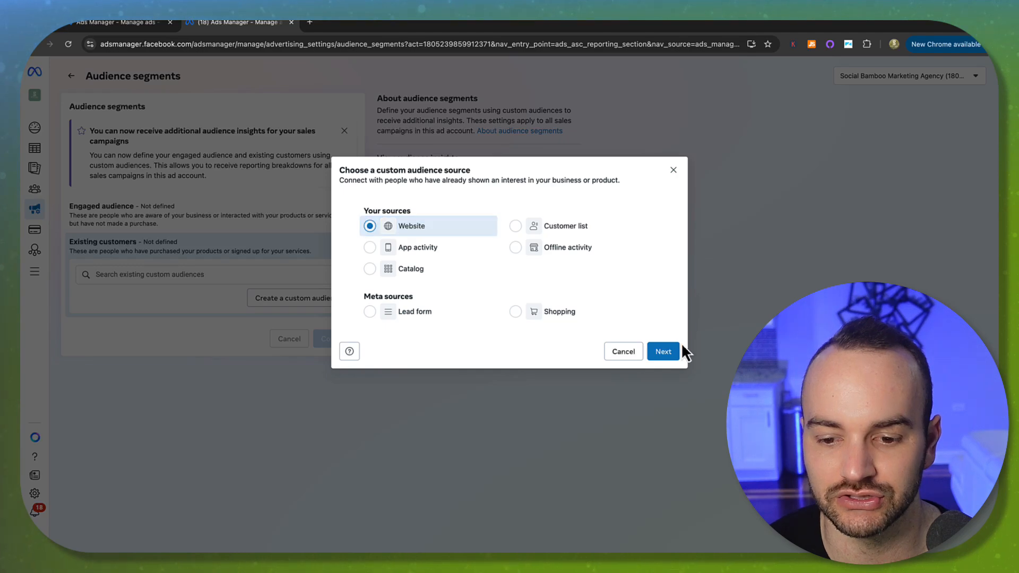
pyautogui.click(663, 350)
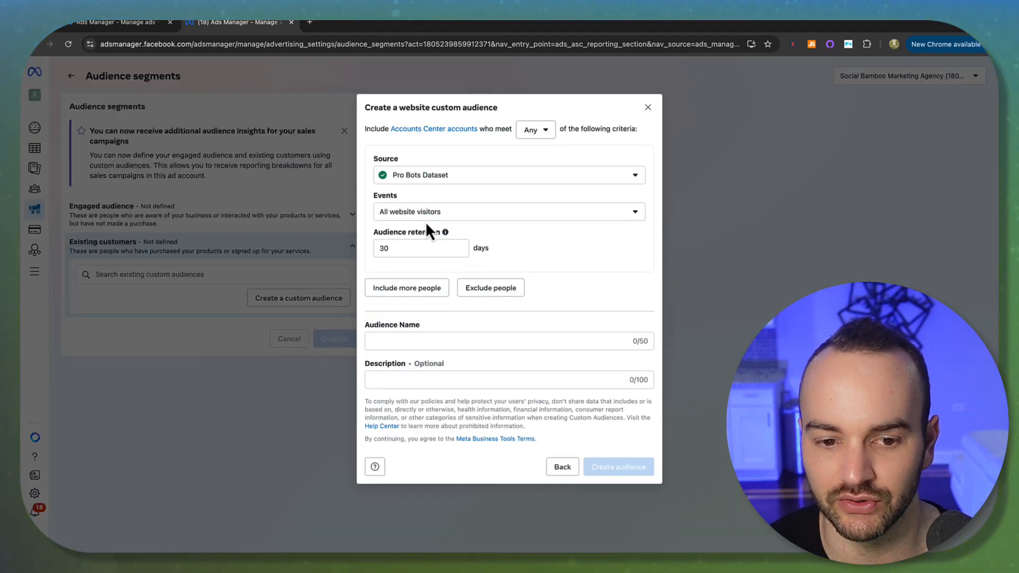
# Step: Base the website audience on the Purchase event with an audience retention of 180 days
pyautogui.click(428, 212)
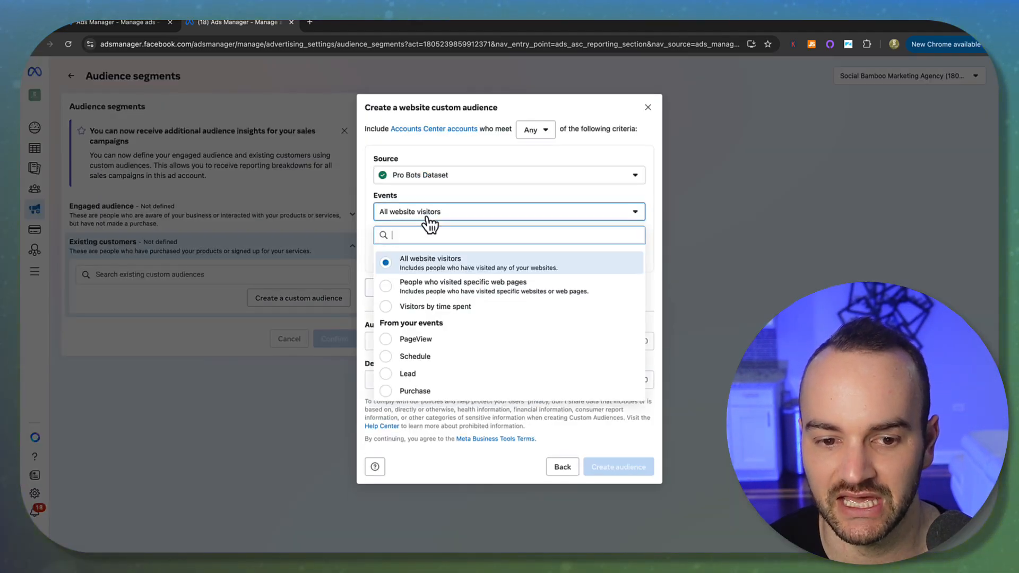
pyautogui.click(423, 395)
pyautogui.click(402, 244)
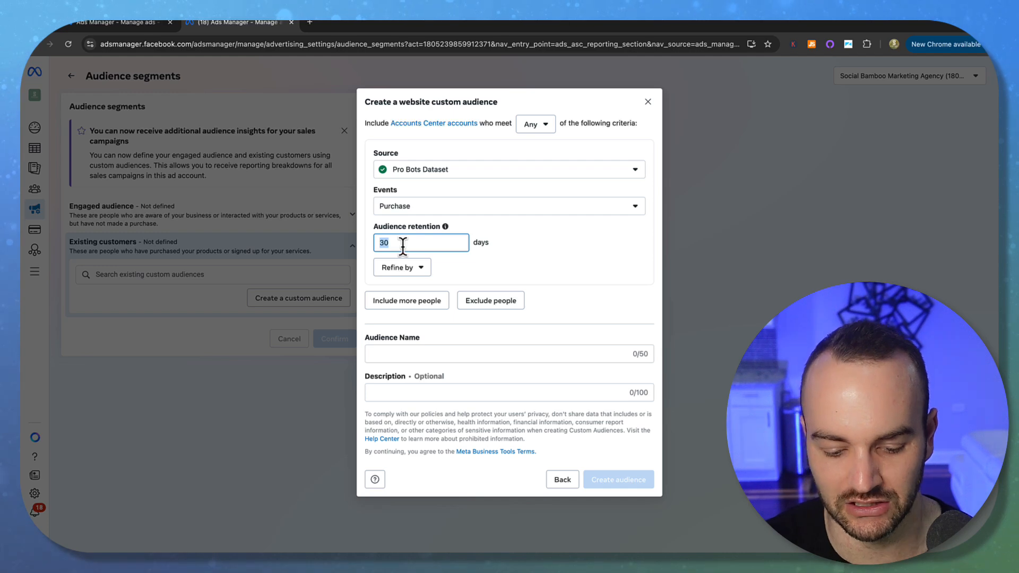
pyautogui.write('180')
# Step: Name the audience "Purchasers - 180" and create it for the Existing customers segment
pyautogui.click(403, 353)
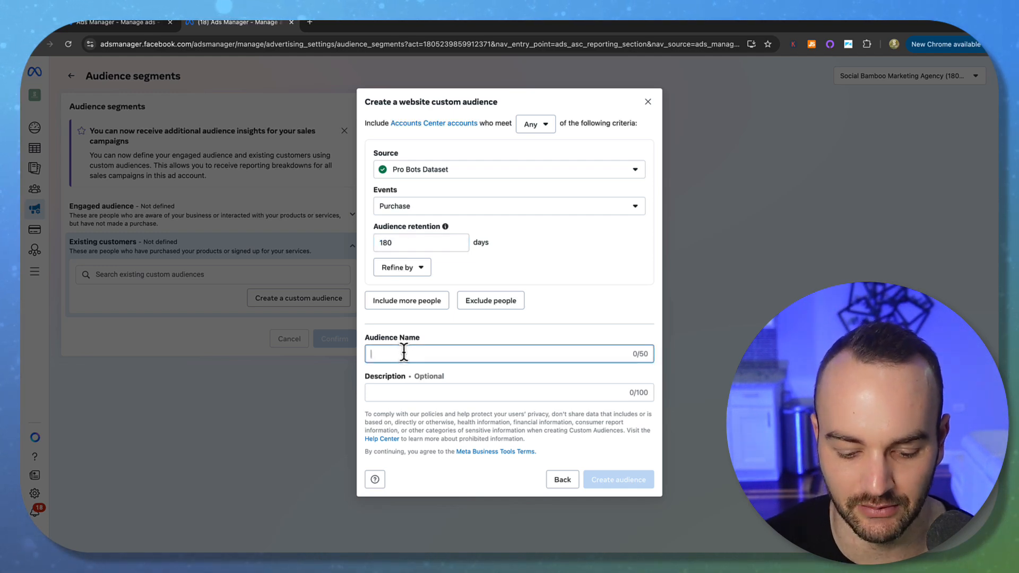
pyautogui.write('Purchasers')
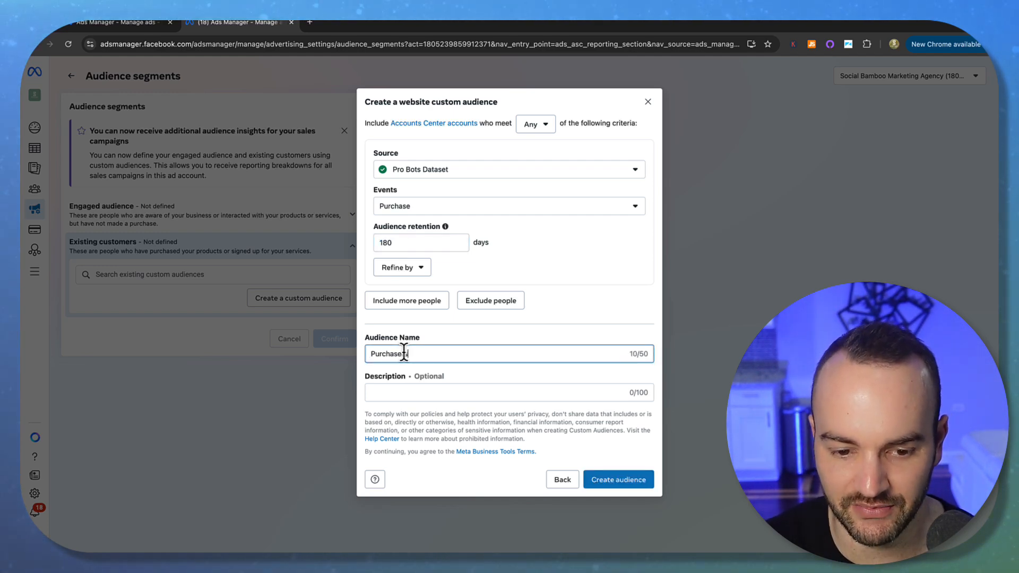
pyautogui.write(' - ')
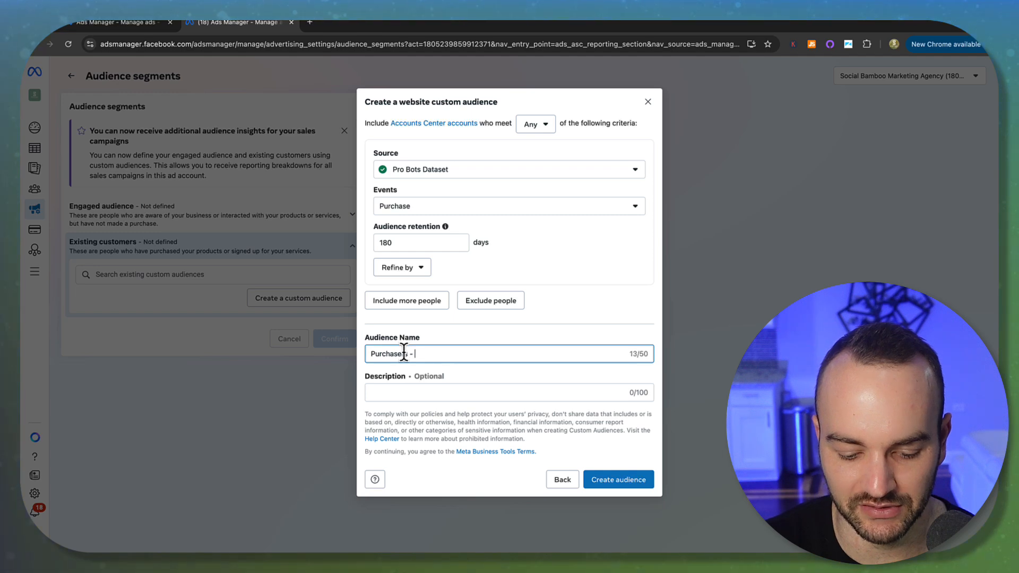
pyautogui.write('180')
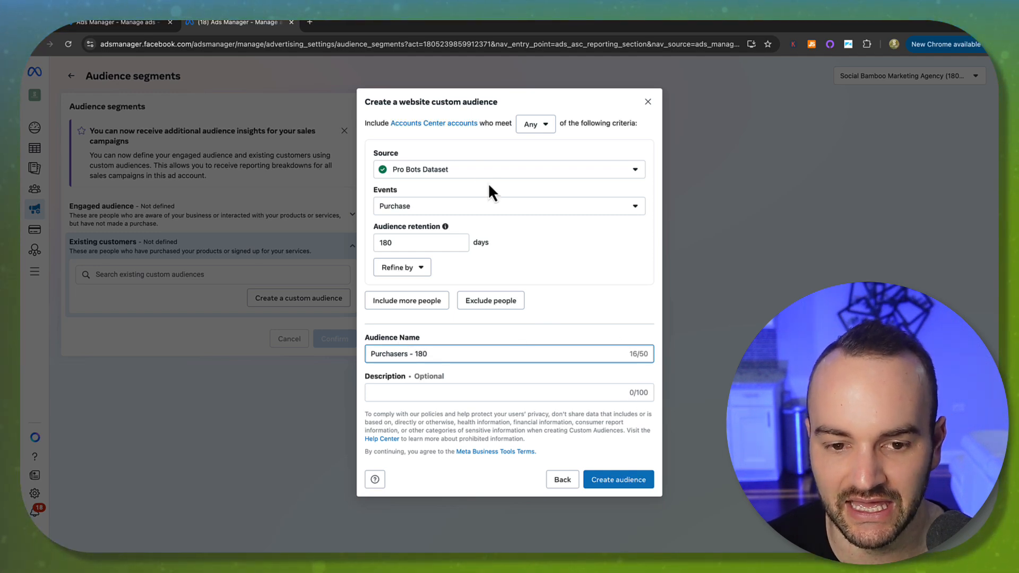
pyautogui.click(466, 170)
pyautogui.click(445, 206)
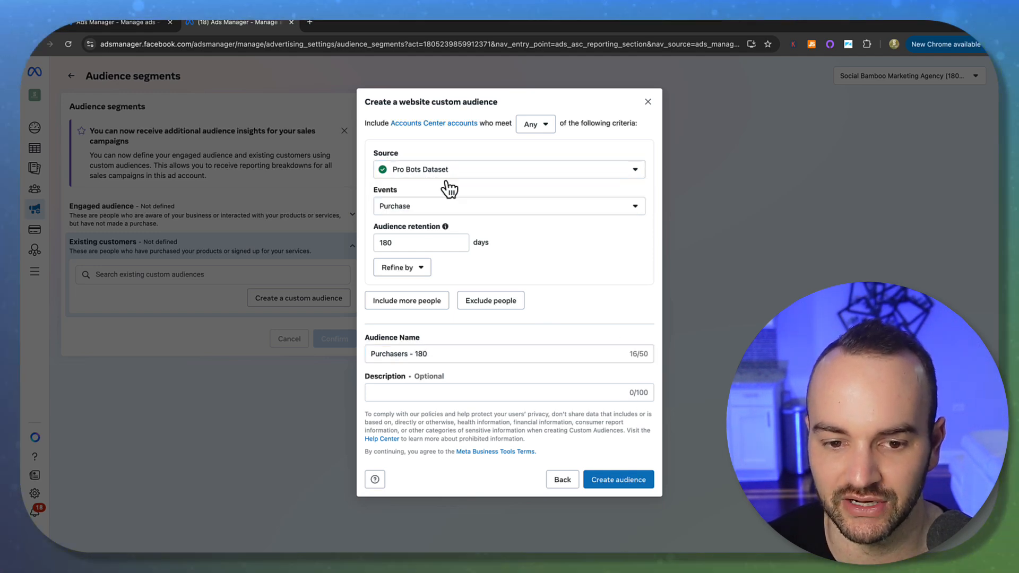
pyautogui.click(620, 480)
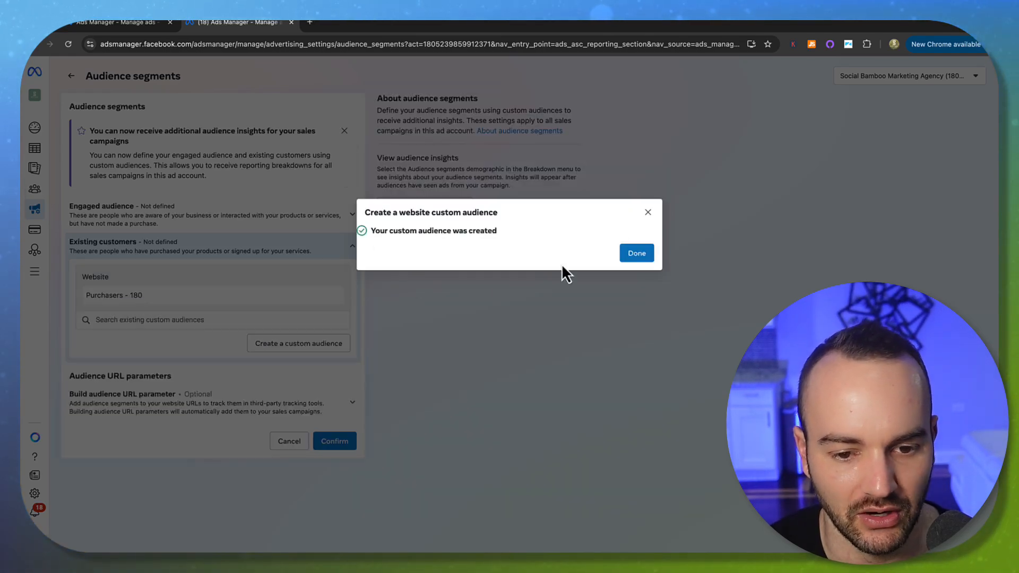
pyautogui.click(640, 255)
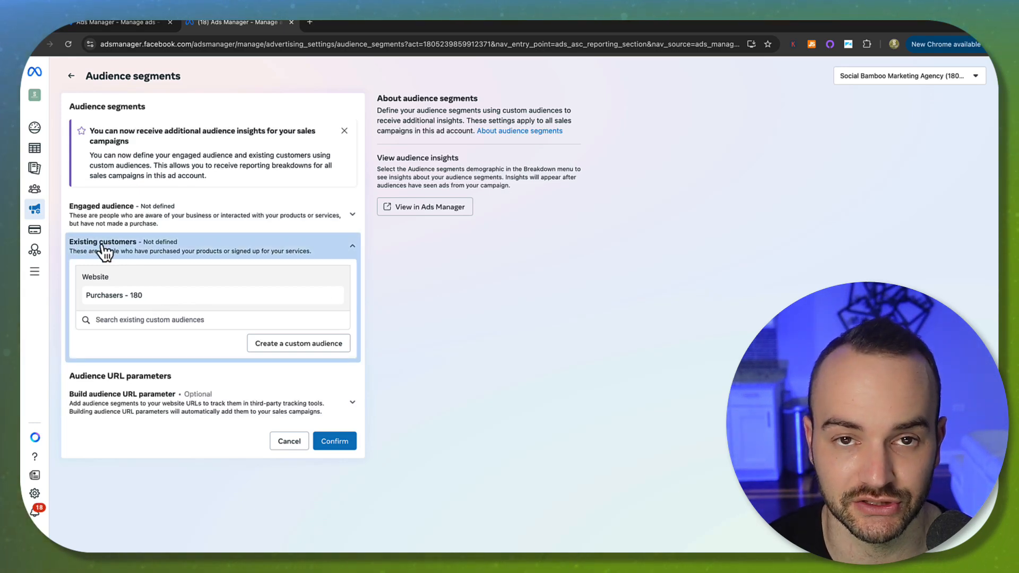
# Step: Examine the preparation and formatting guidelines for a Customer list custom audience, and close them without creating an audience
pyautogui.click(278, 345)
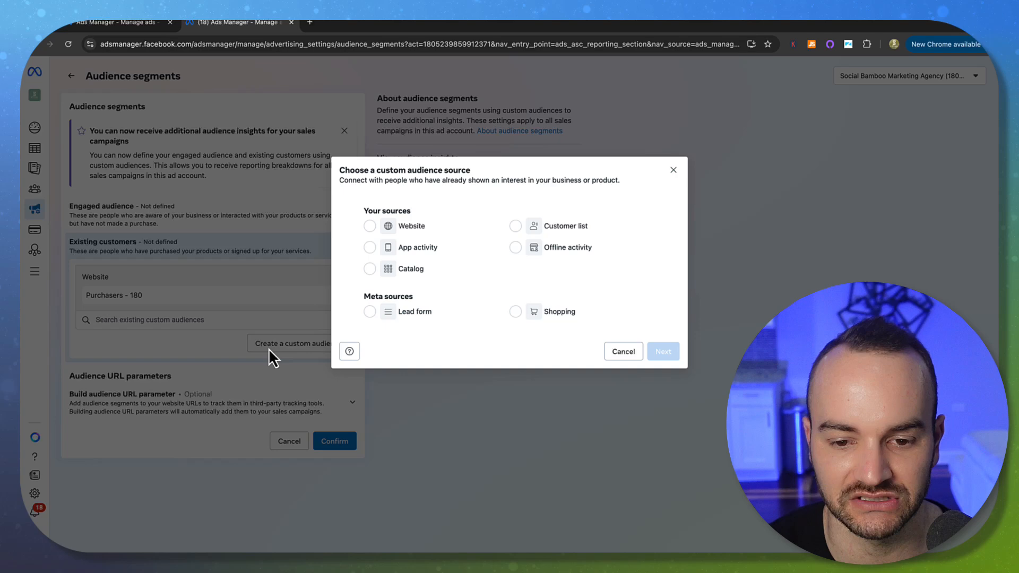
pyautogui.click(554, 237)
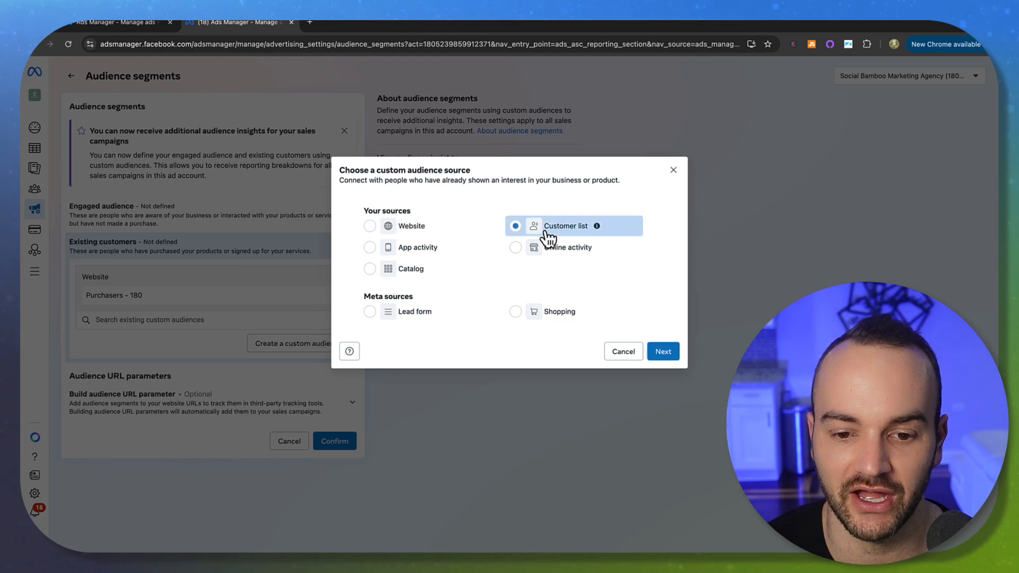
pyautogui.click(666, 351)
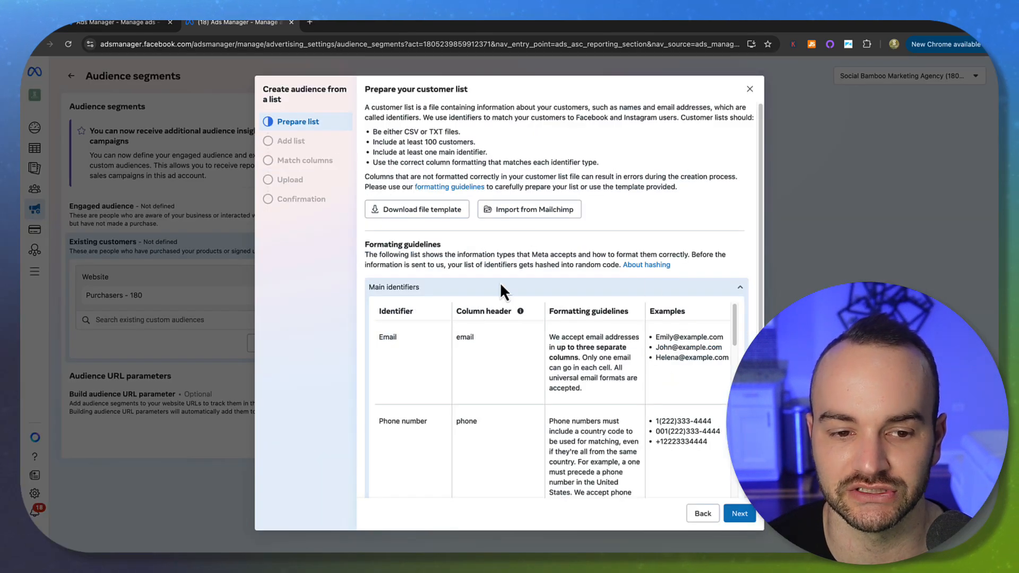
pyautogui.scroll(-10, 421, 362)
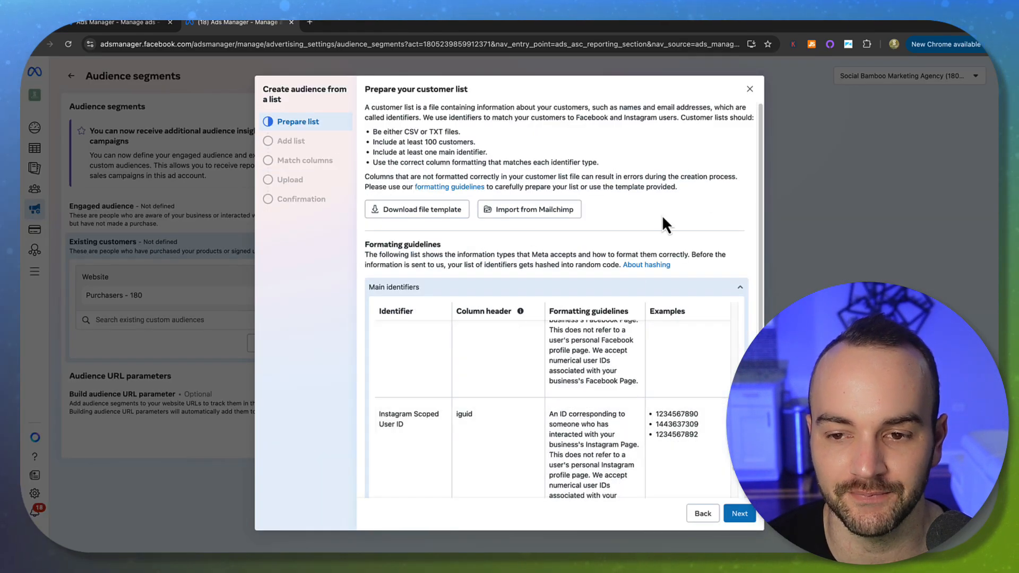
pyautogui.click(749, 89)
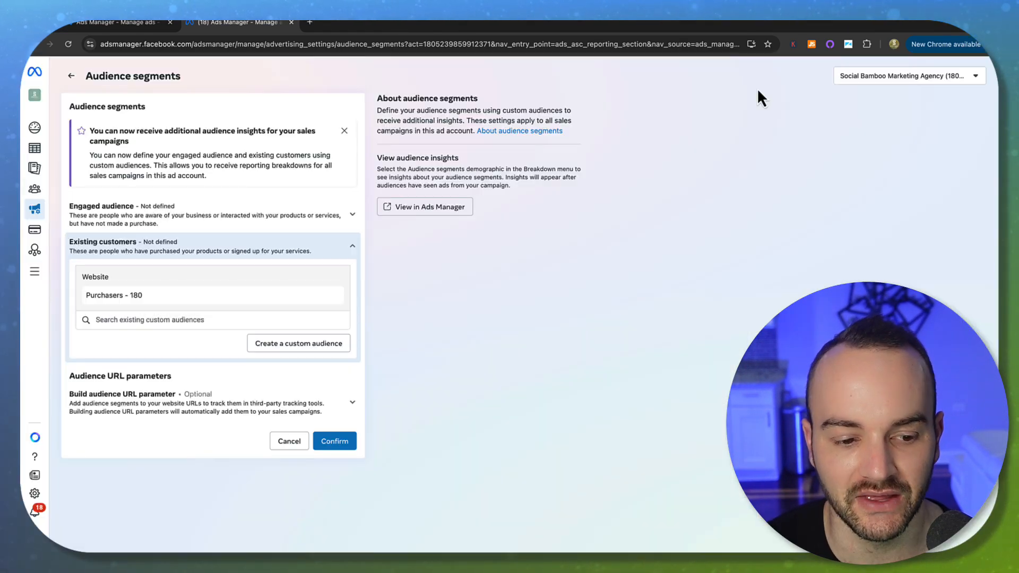
# Step: Start a custom audience for the Engaged audience segment with Website as its source
pyautogui.click(136, 257)
pyautogui.click(132, 215)
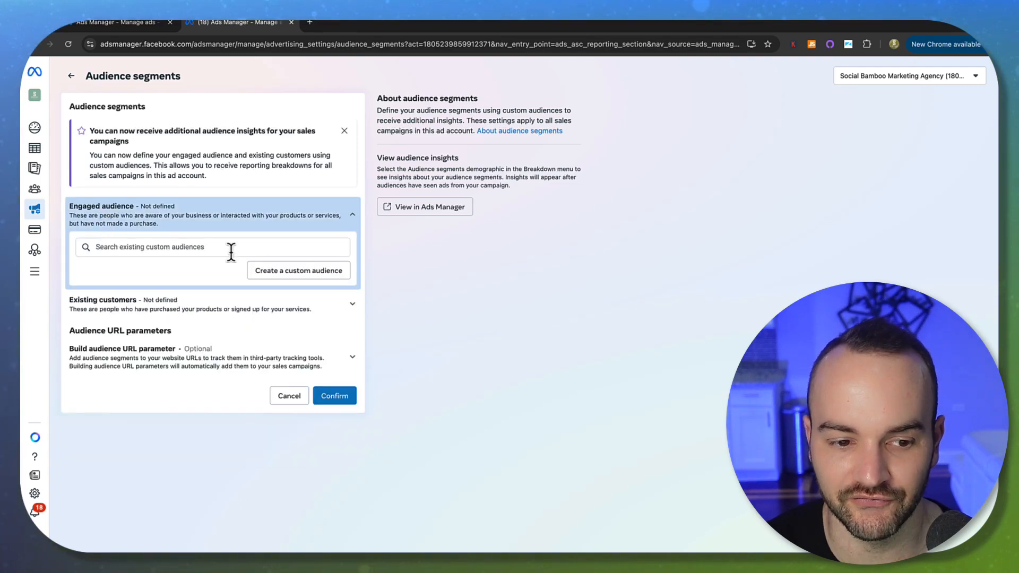
pyautogui.click(291, 276)
pyautogui.click(392, 226)
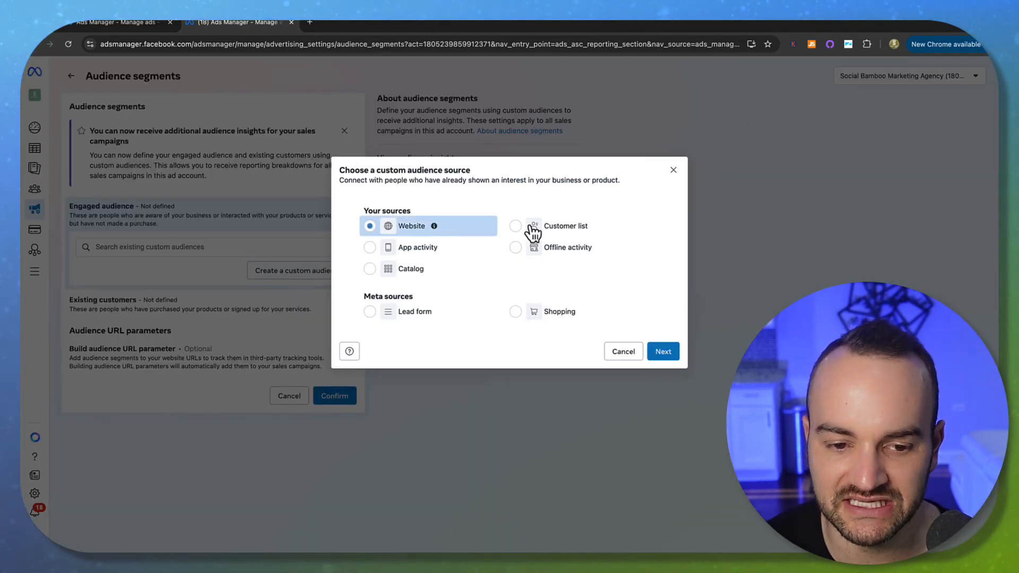
pyautogui.click(663, 352)
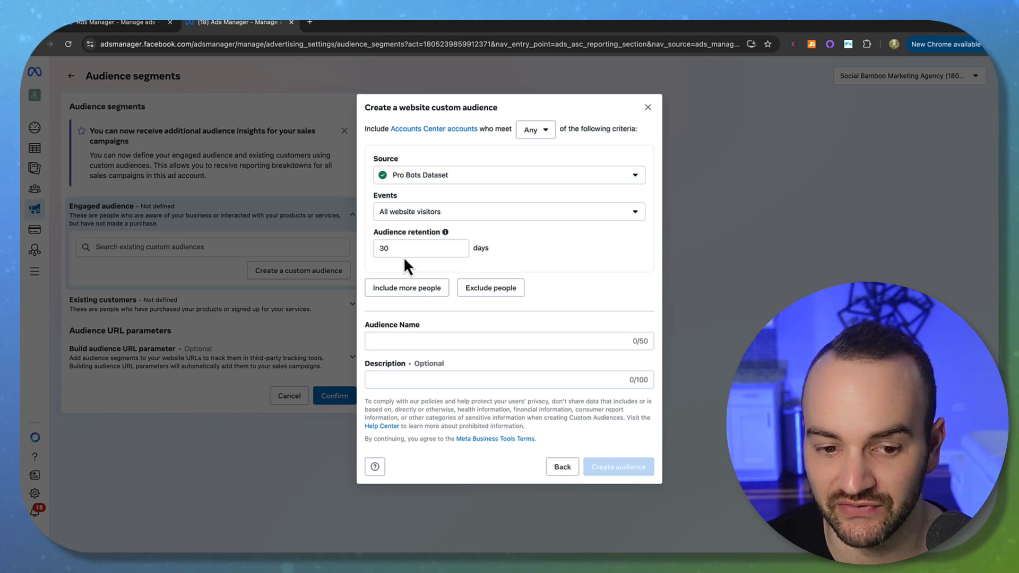
# Step: Set the all-website-visitors audience's retention to 180 days and name it "AWV - 180"
pyautogui.doubleClick(406, 248)
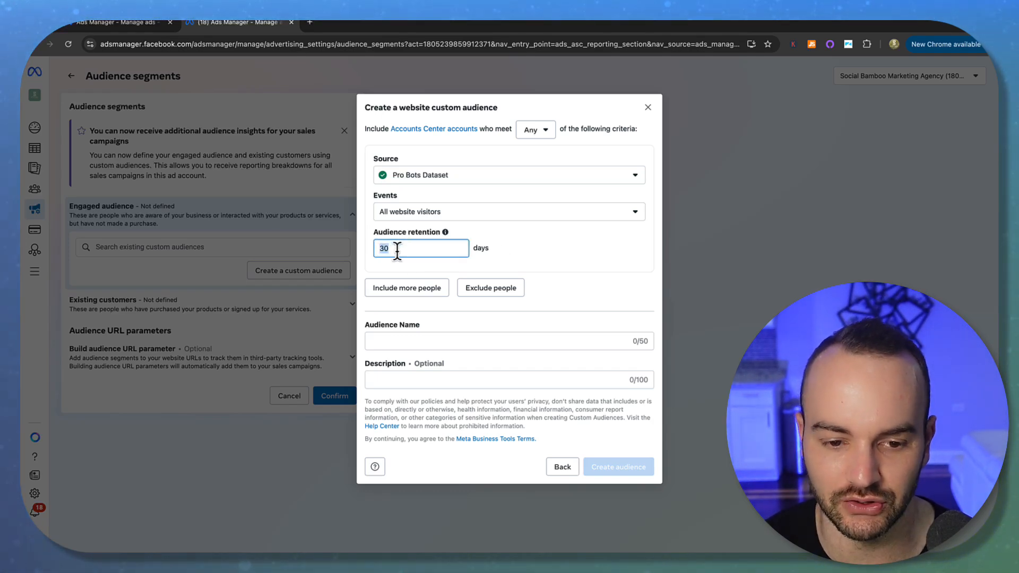
pyautogui.write('180')
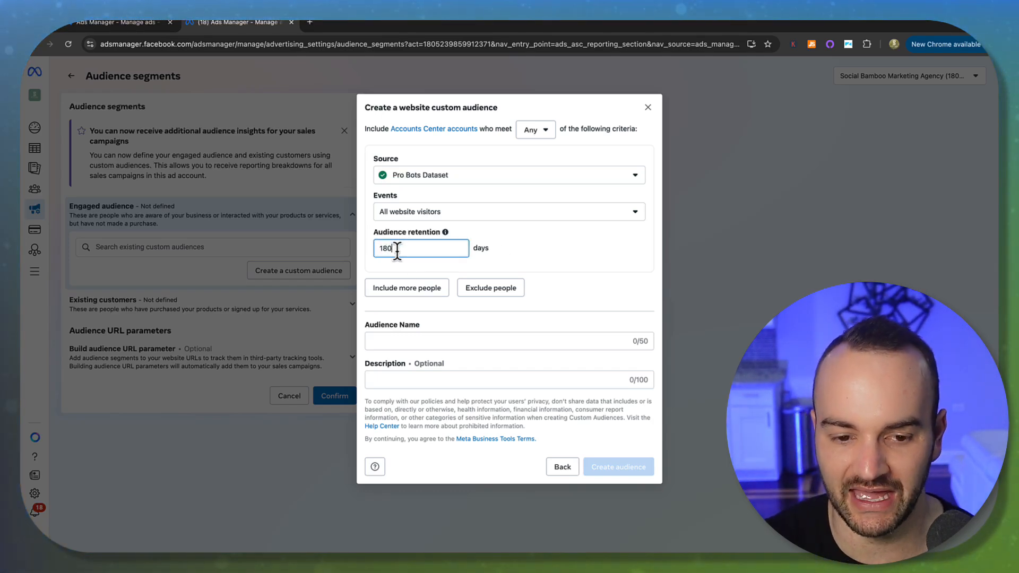
pyautogui.click(388, 339)
pyautogui.write('AWV')
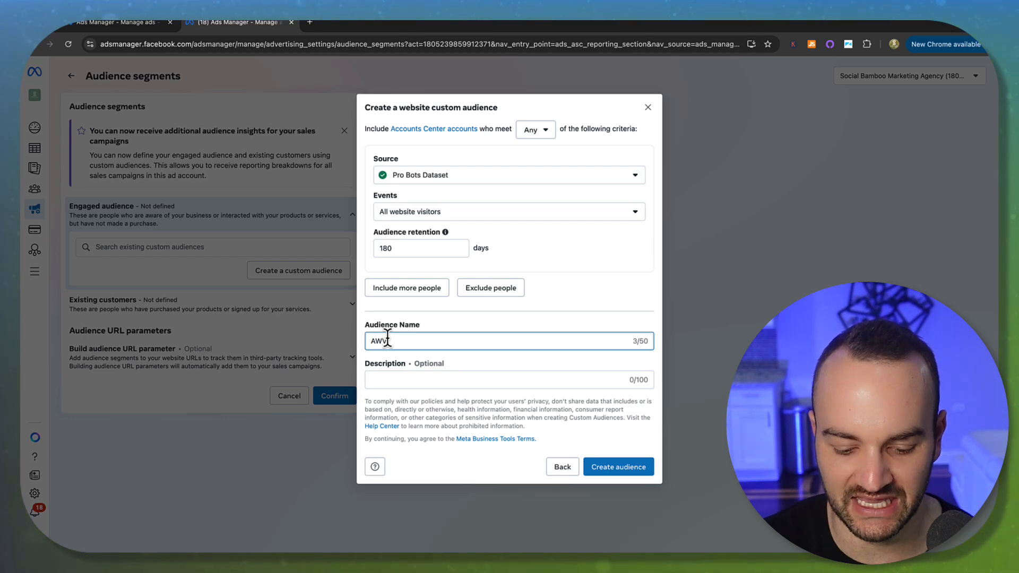
pyautogui.write(' - 180')
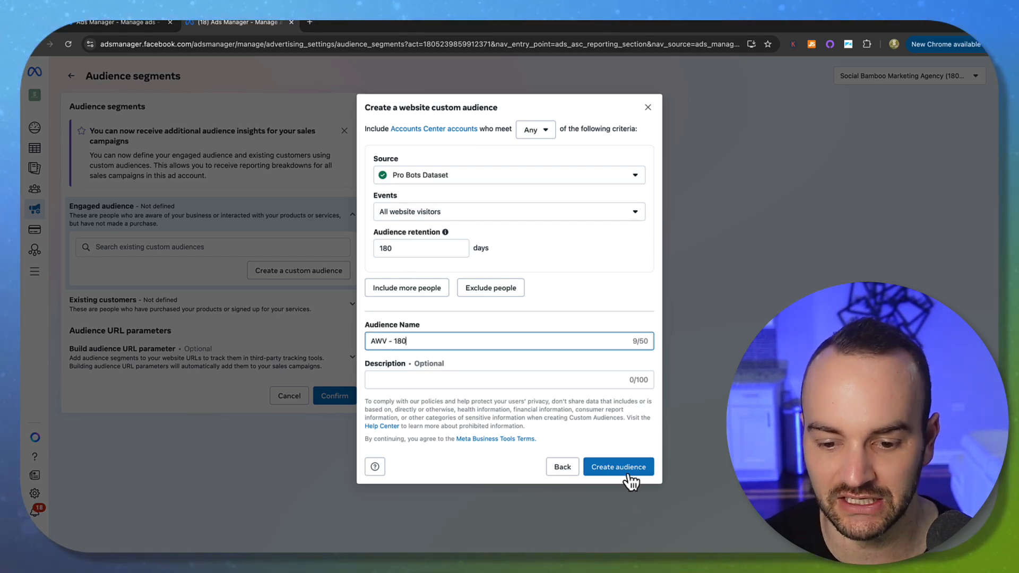
# Step: Create the "AWV - 180" audience for the Engaged audience segment, and confirm both audience segments before returning to the T Shirts campaign
pyautogui.click(605, 468)
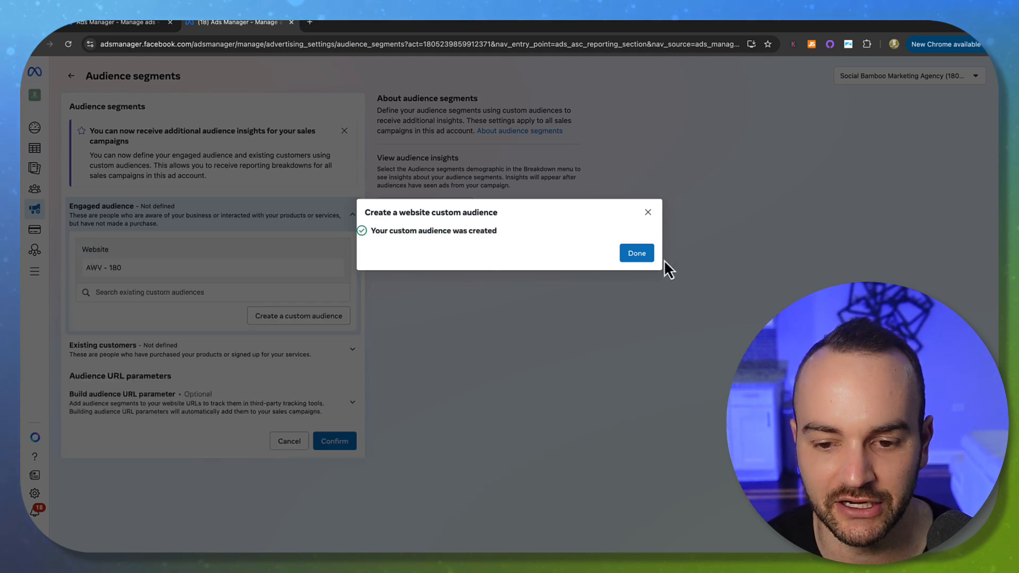
pyautogui.click(645, 257)
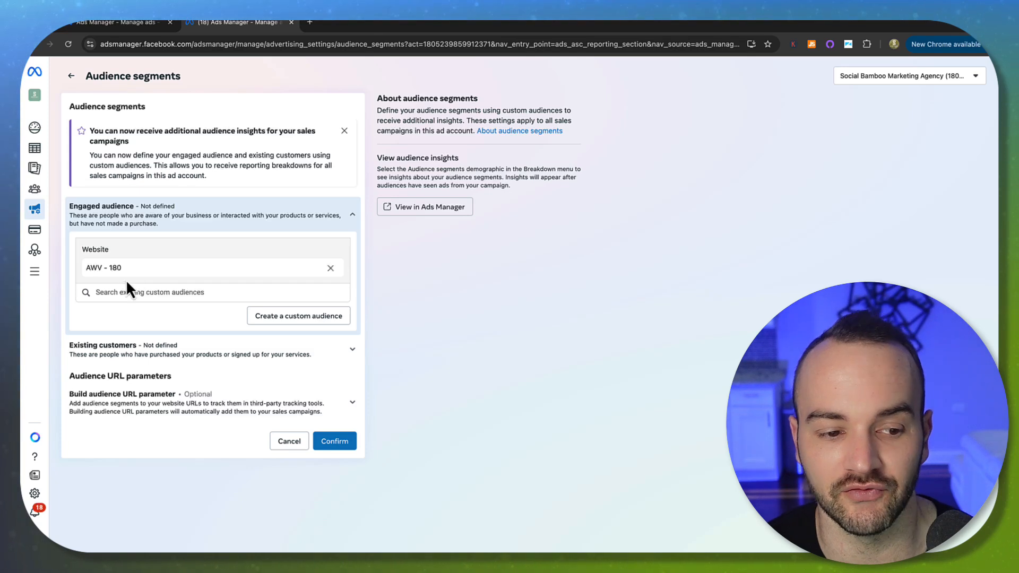
pyautogui.click(139, 222)
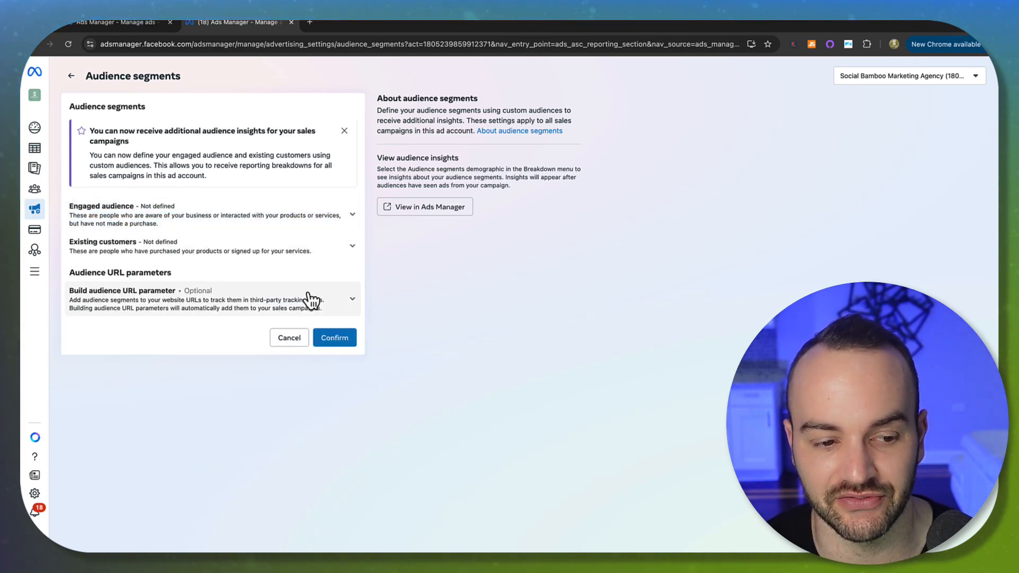
pyautogui.click(329, 343)
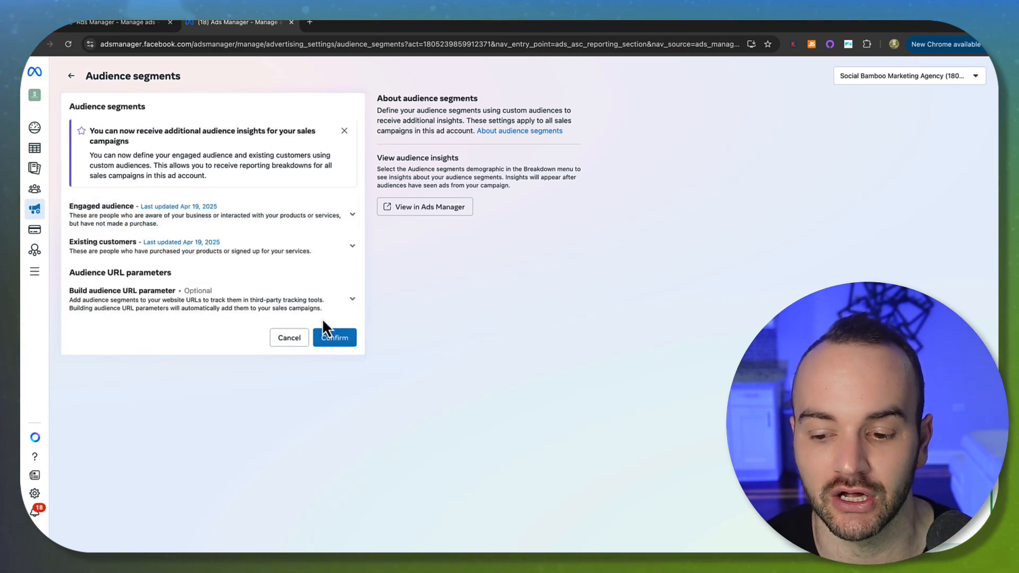
pyautogui.click(292, 23)
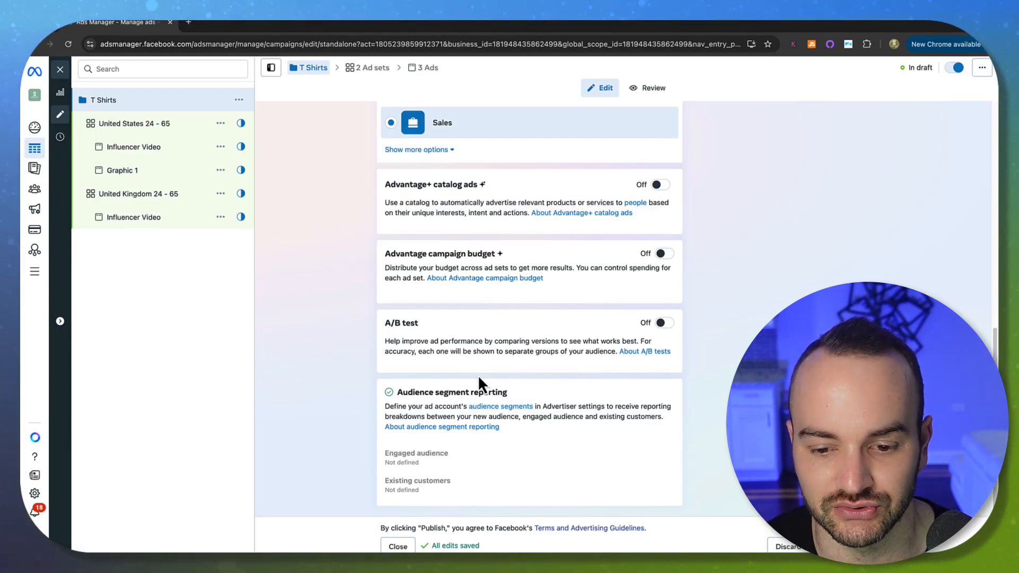
# Step: Open the United States 24 - 65 ad set for editing and check its name and conversion location options
pyautogui.click(110, 127)
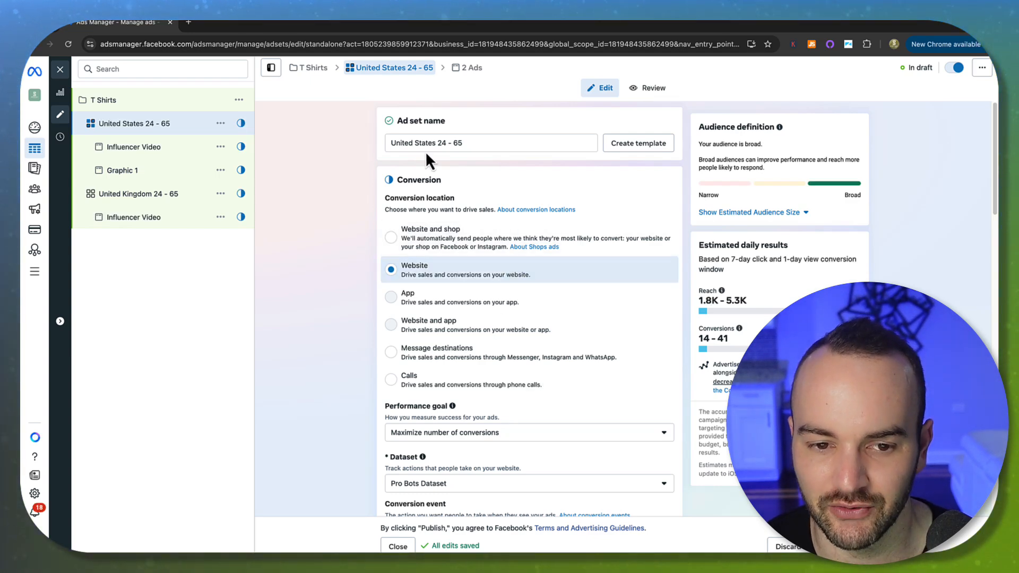
pyautogui.moveTo(390, 142); pyautogui.dragTo(479, 142)
pyautogui.click(478, 142)
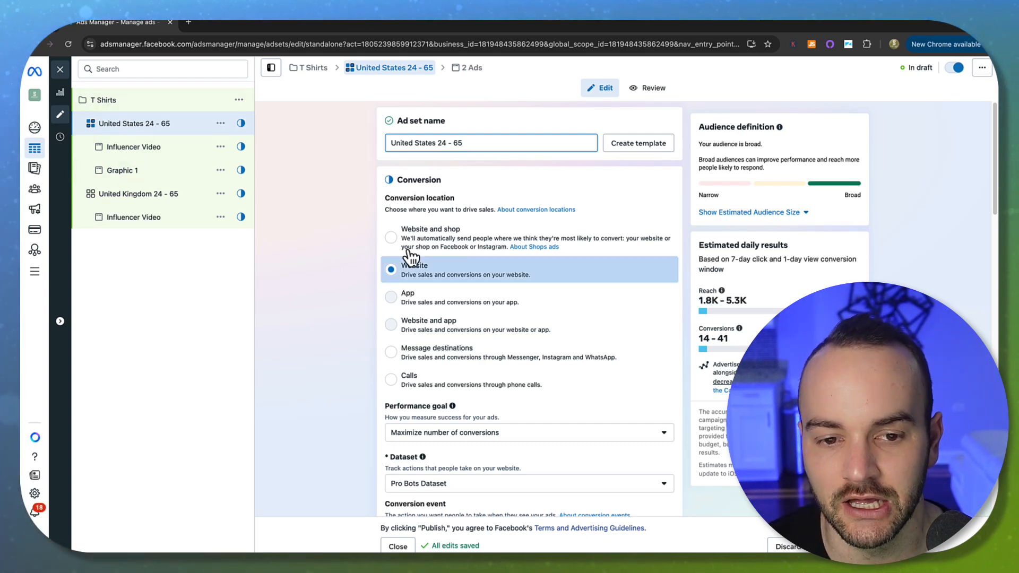
pyautogui.scroll(-1, 339, 258)
pyautogui.scroll(1, 461, 265)
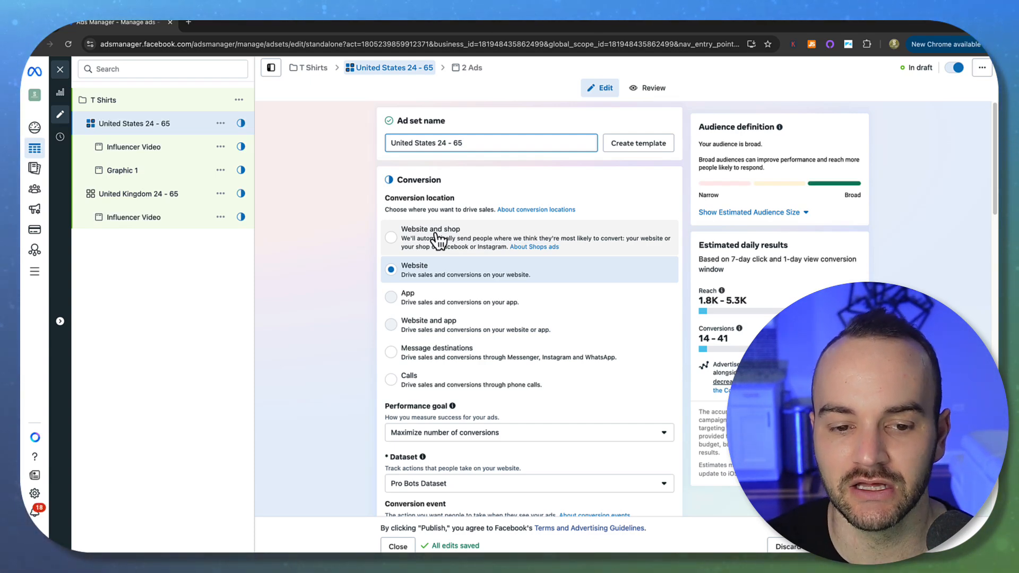
# Step: Try the Website and shop and Calls conversion locations for the ad set, and return the choice to Website
pyautogui.click(438, 238)
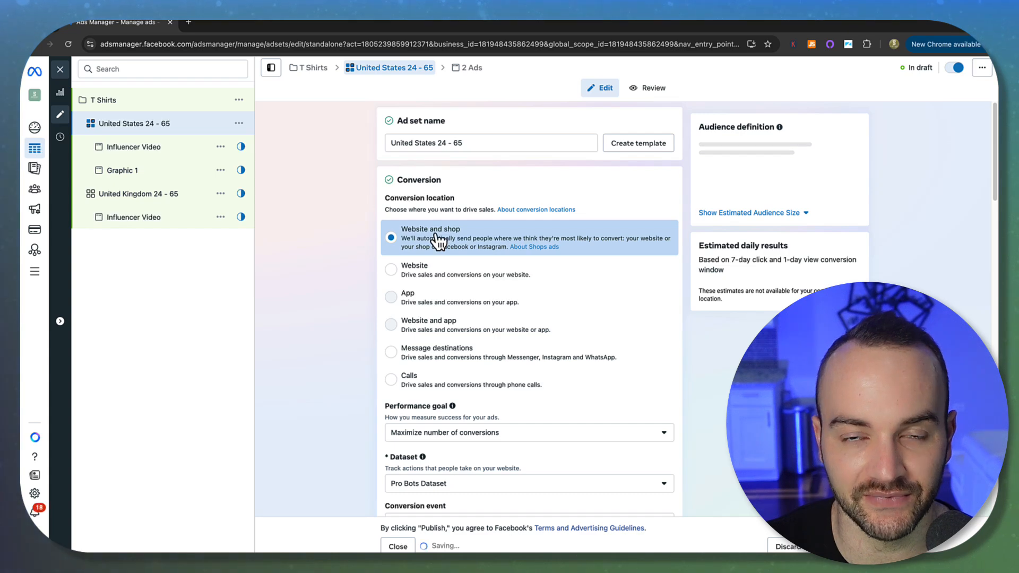
pyautogui.click(420, 272)
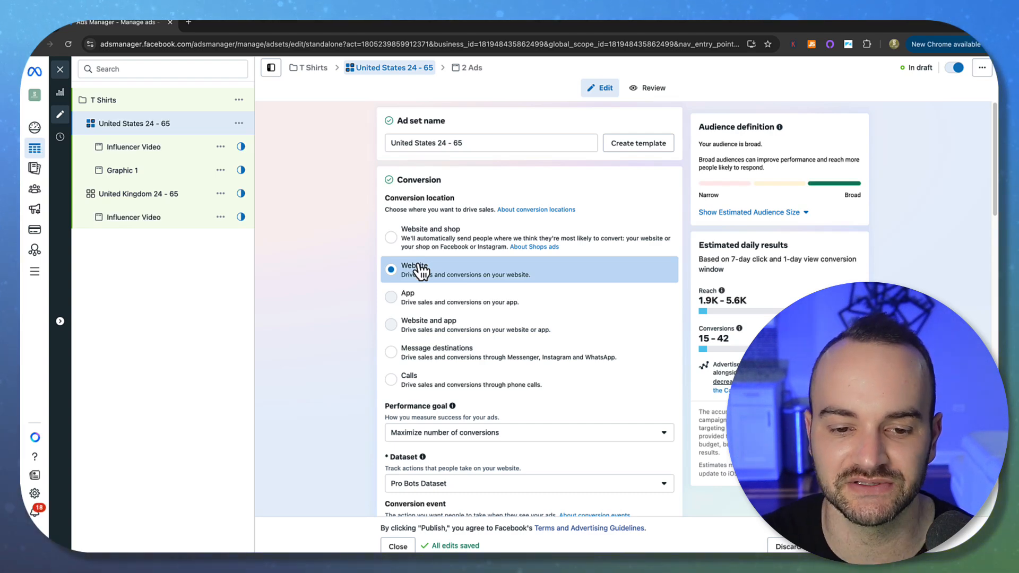
pyautogui.click(422, 237)
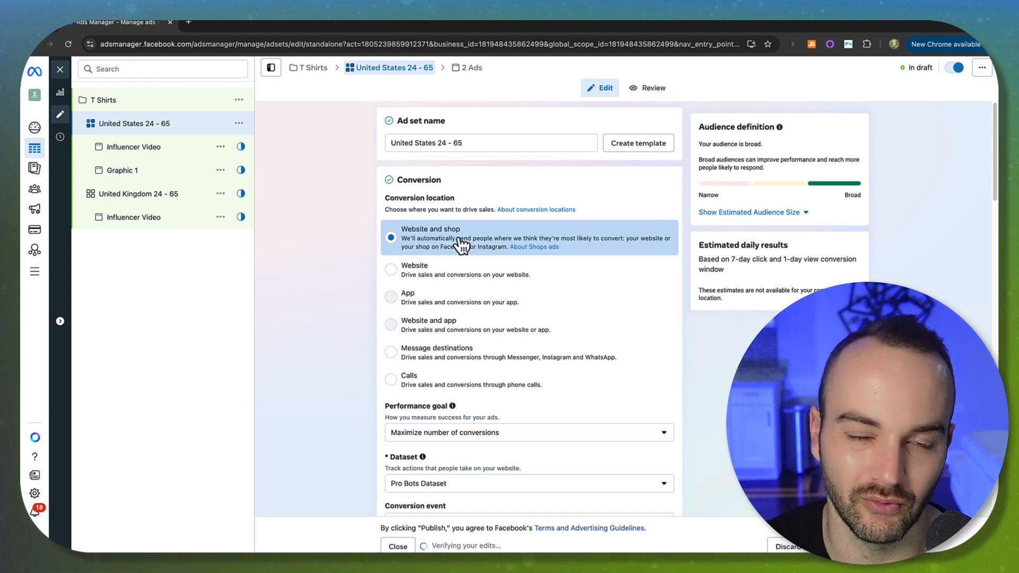
pyautogui.click(417, 271)
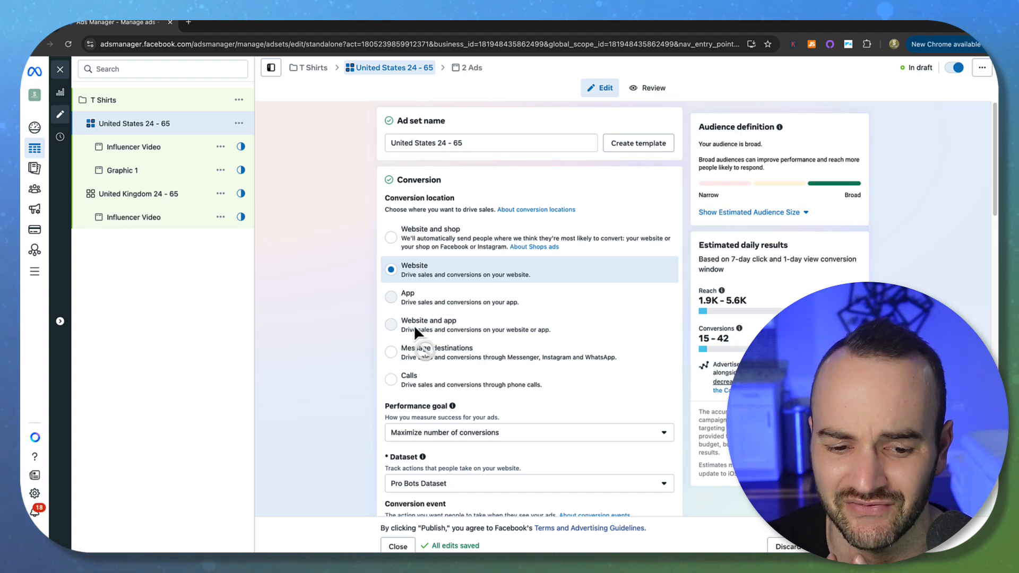
pyautogui.scroll(-2, 415, 328)
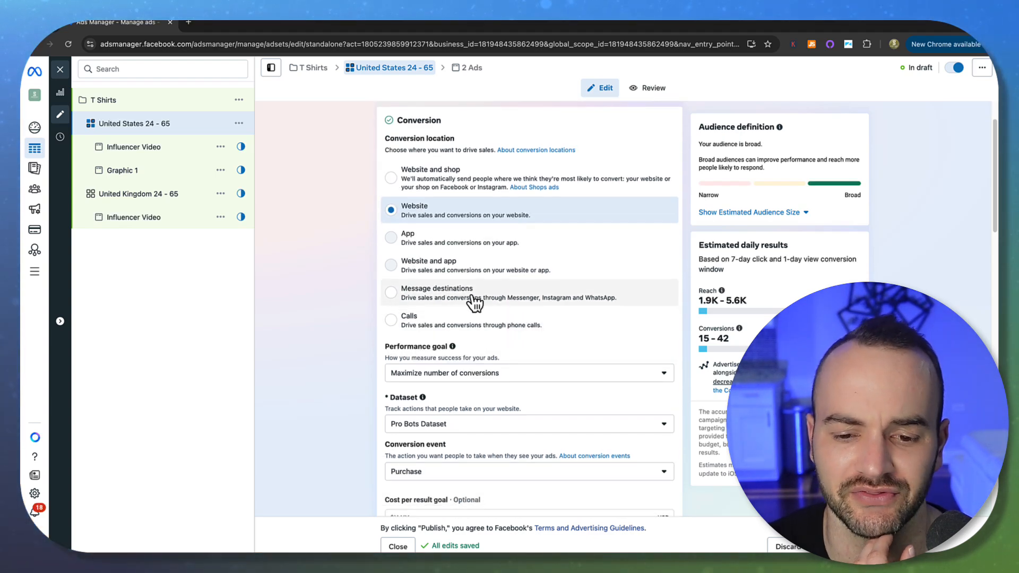
pyautogui.click(447, 324)
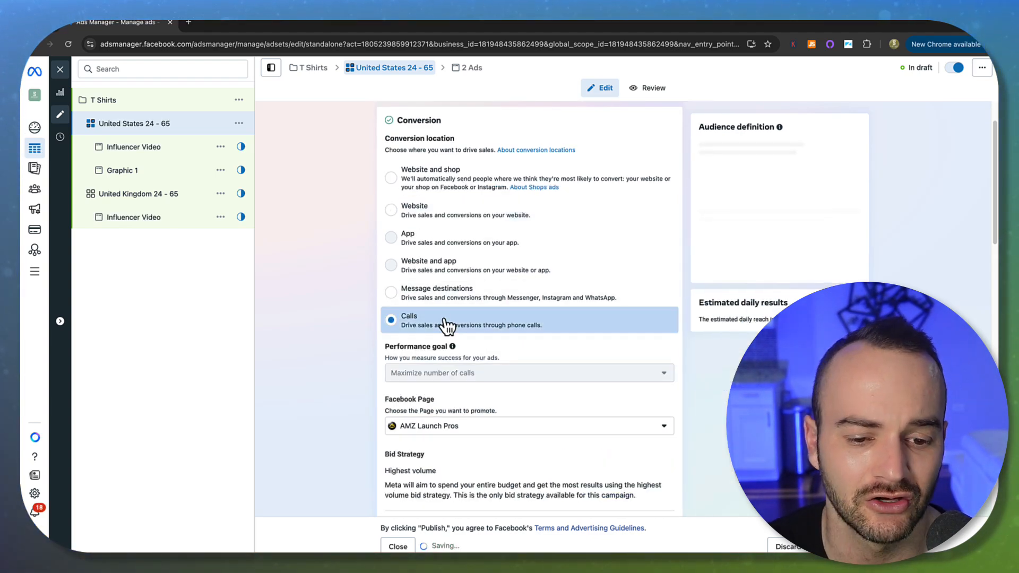
pyautogui.click(427, 208)
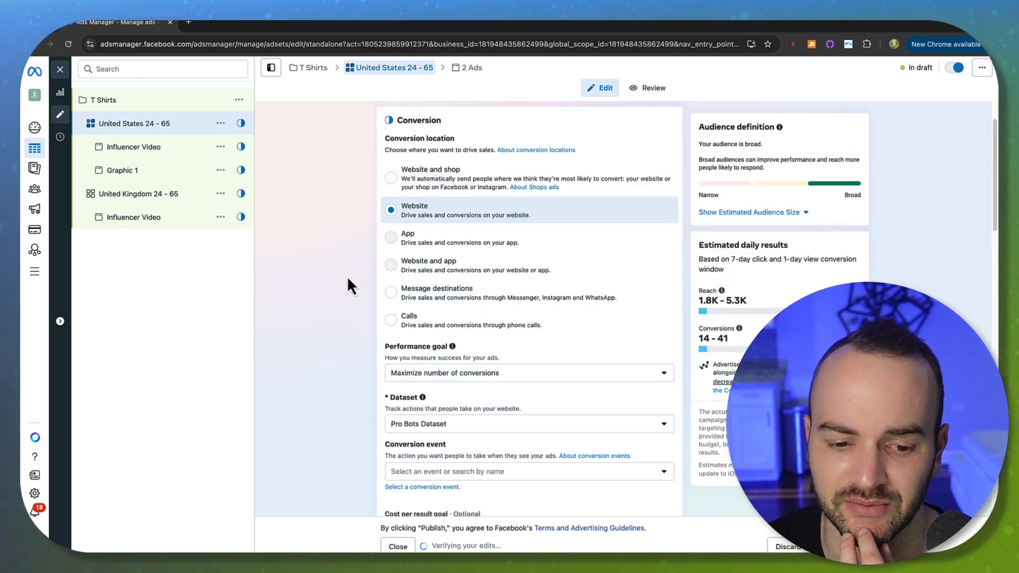
# Step: Examine the ad set's performance goal choices and available datasets, keeping Maximize number of conversions and Pro Bots Dataset
pyautogui.scroll(-1, 344, 281)
pyautogui.scroll(-3, 345, 289)
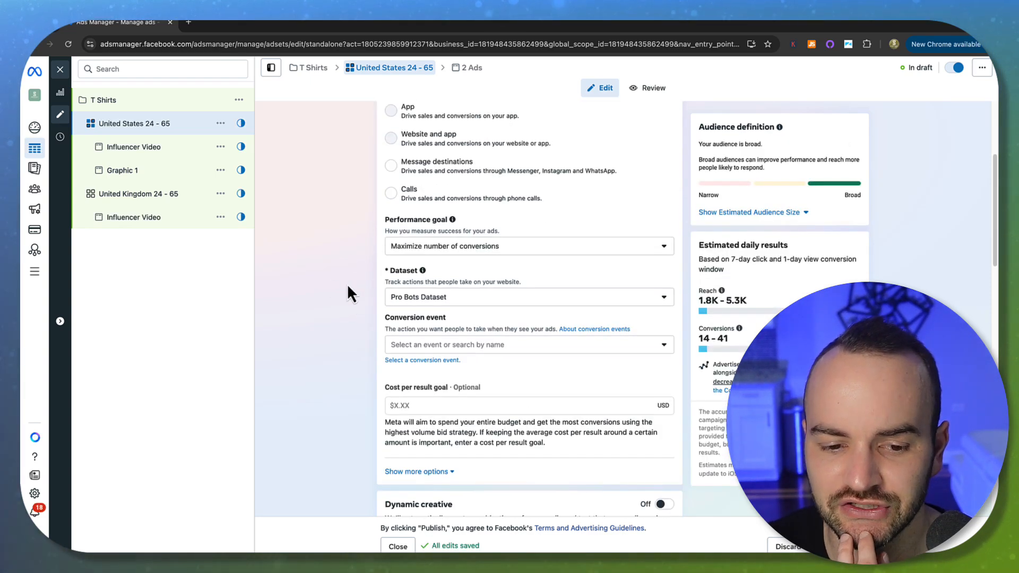
pyautogui.click(430, 252)
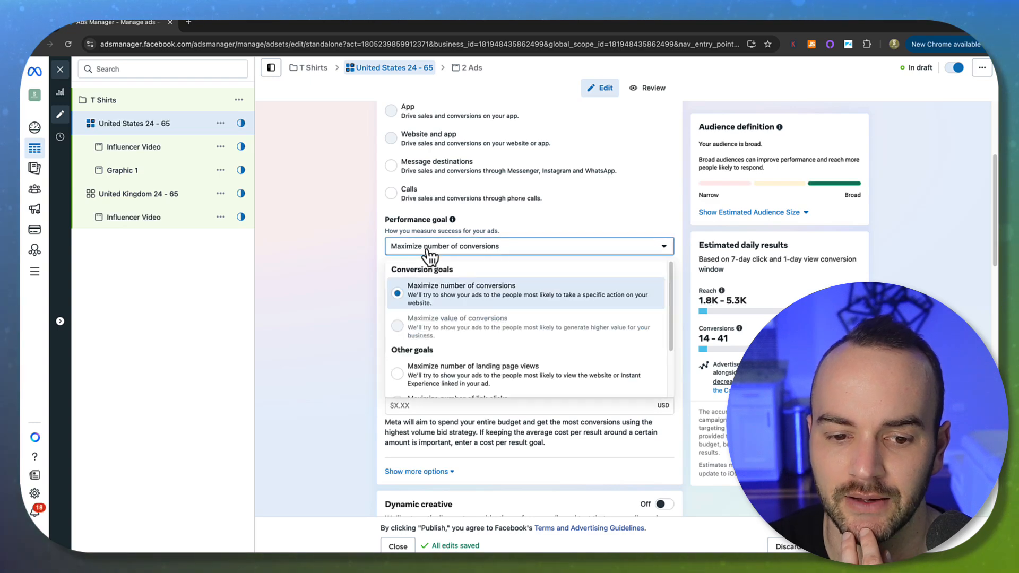
pyautogui.click(455, 302)
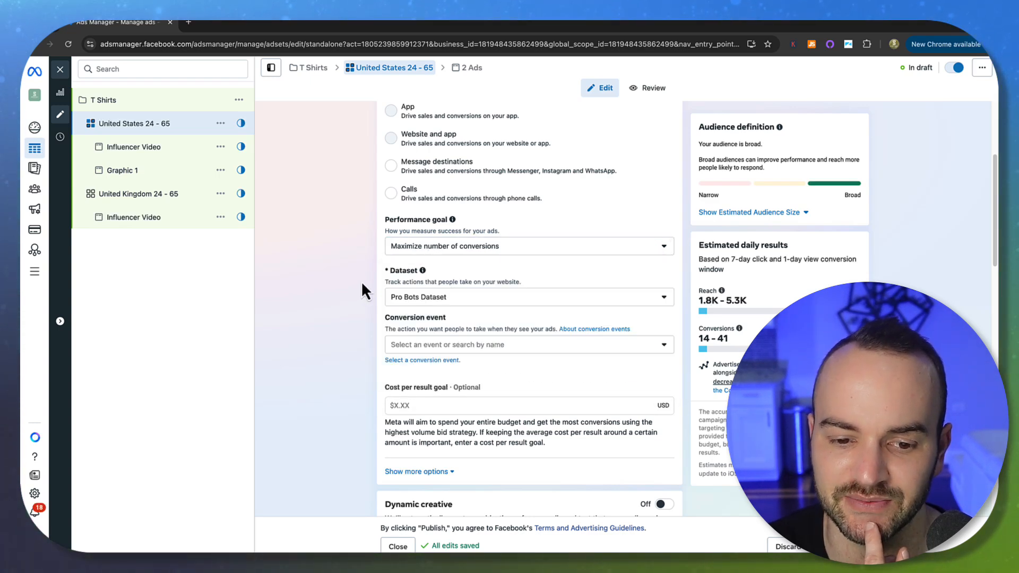
pyautogui.click(440, 305)
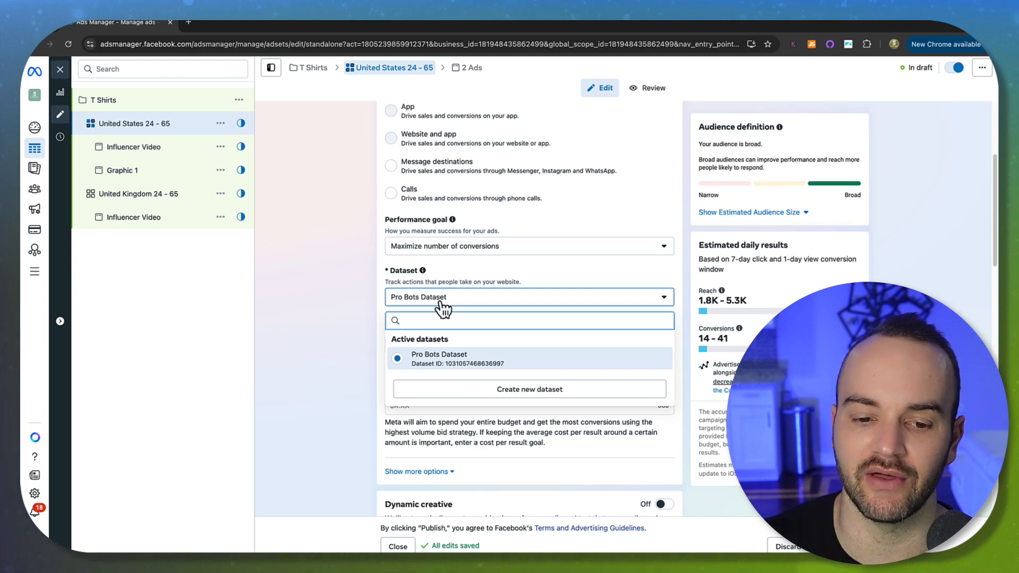
pyautogui.click(442, 307)
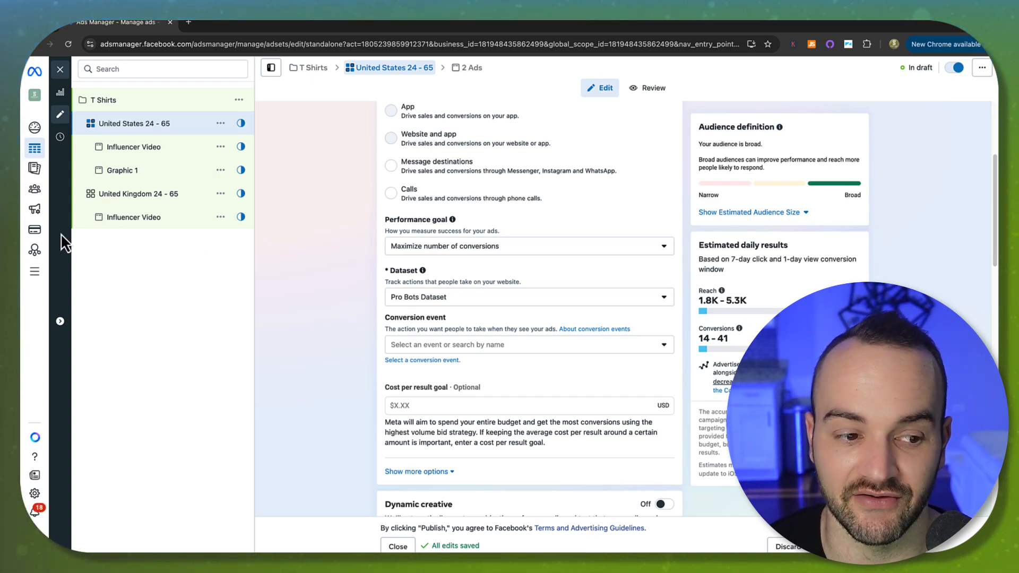
pyautogui.click(427, 305)
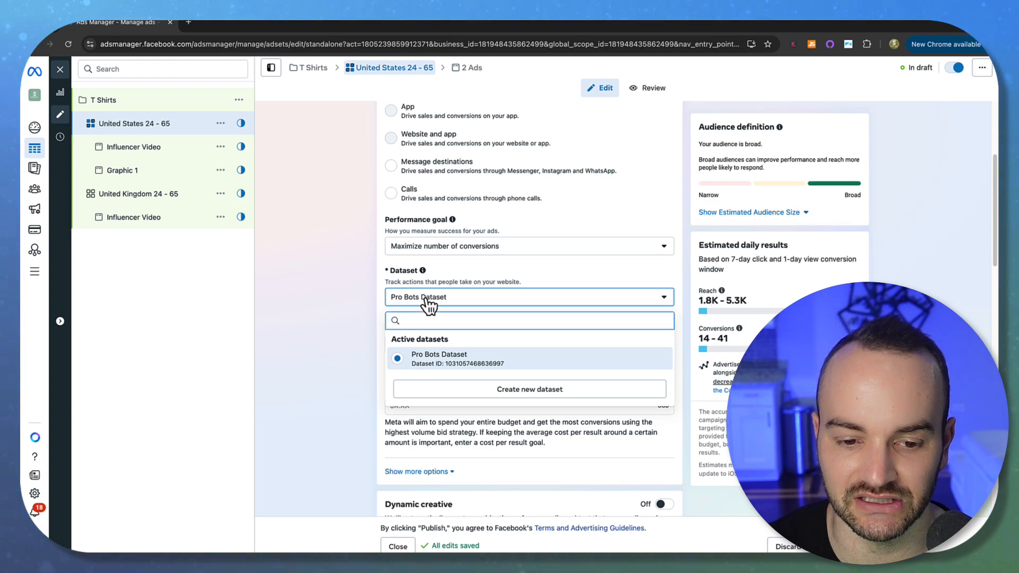
pyautogui.click(427, 305)
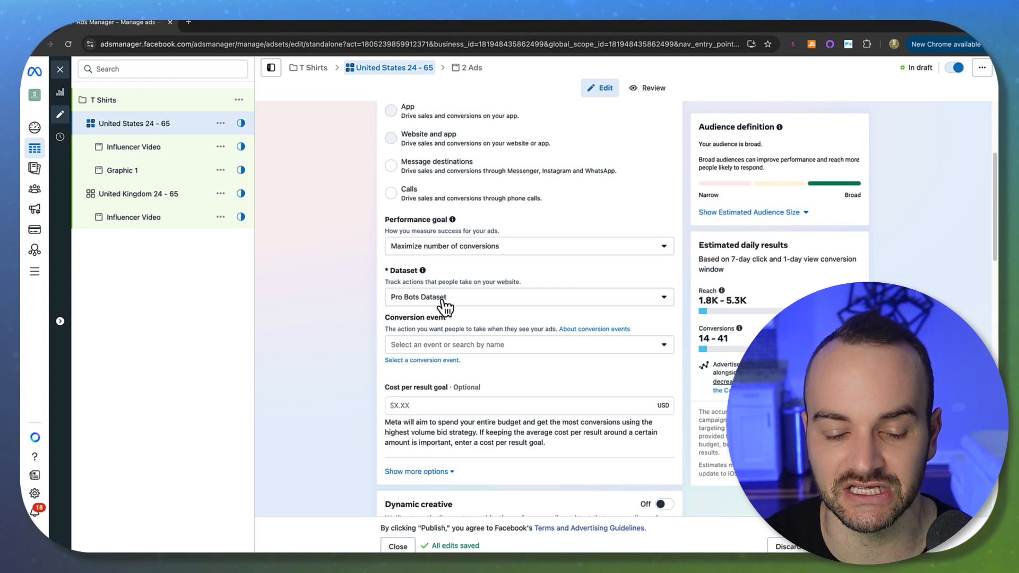
# Step: Set the ad set's conversion event to Purchase, and look through the other active and inactive events without changing it
pyautogui.scroll(-1, 504, 305)
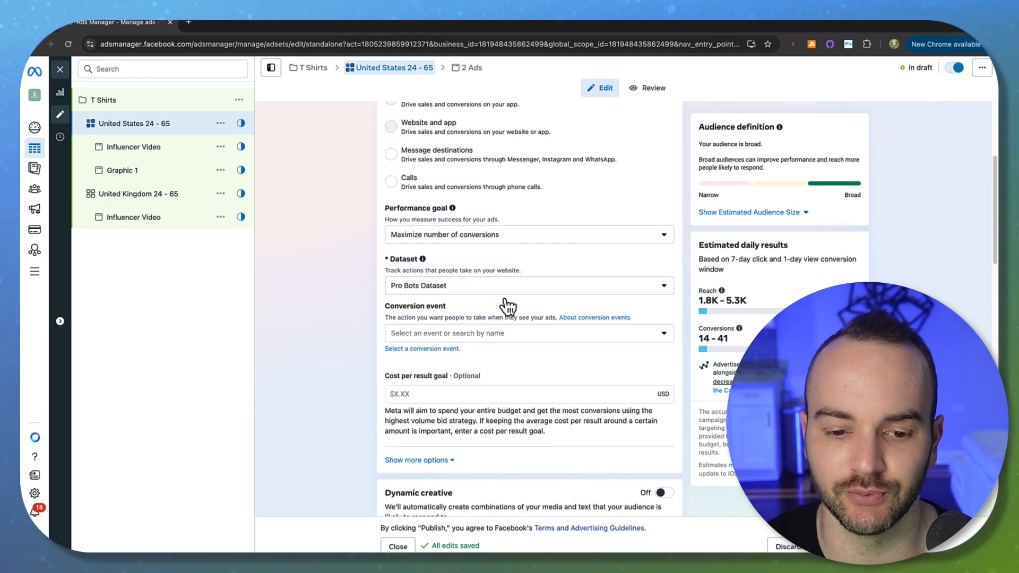
pyautogui.scroll(-2, 507, 307)
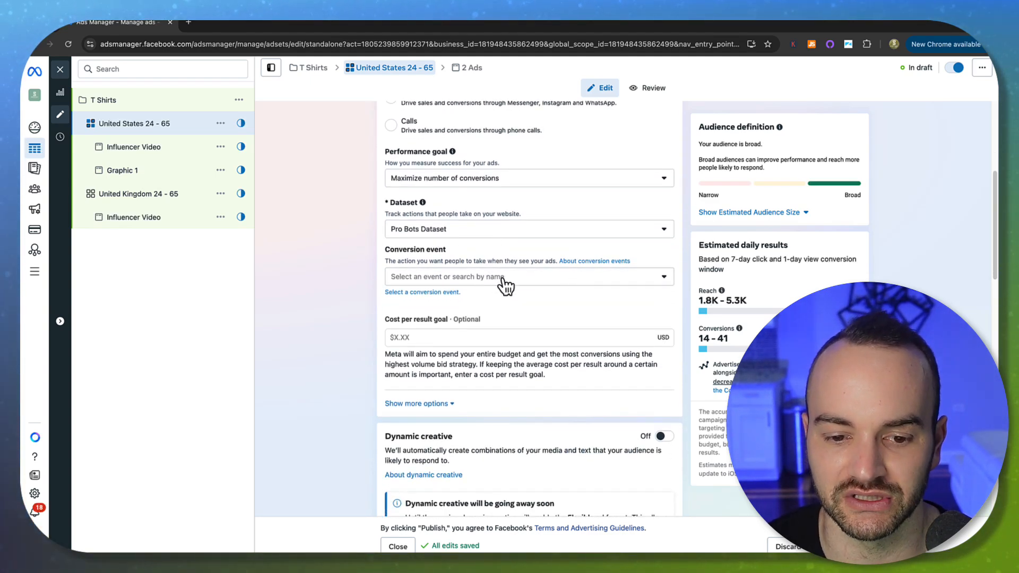
pyautogui.click(504, 278)
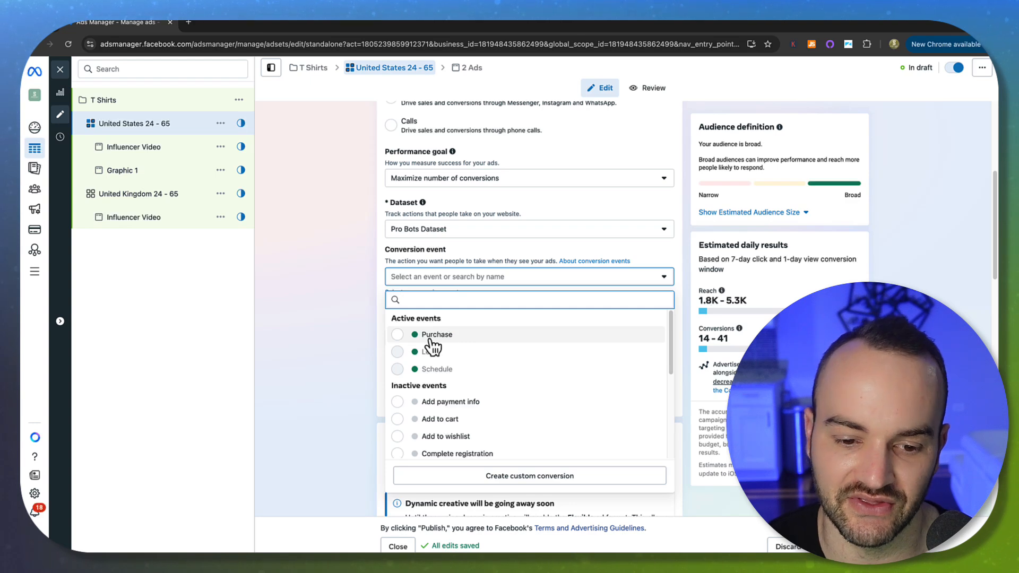
pyautogui.click(432, 339)
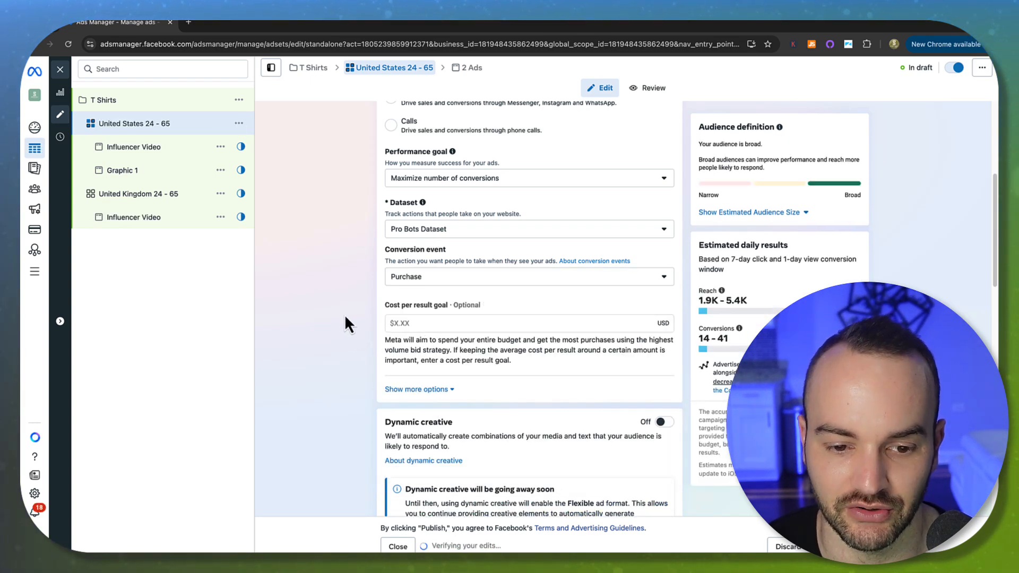
pyautogui.click(436, 280)
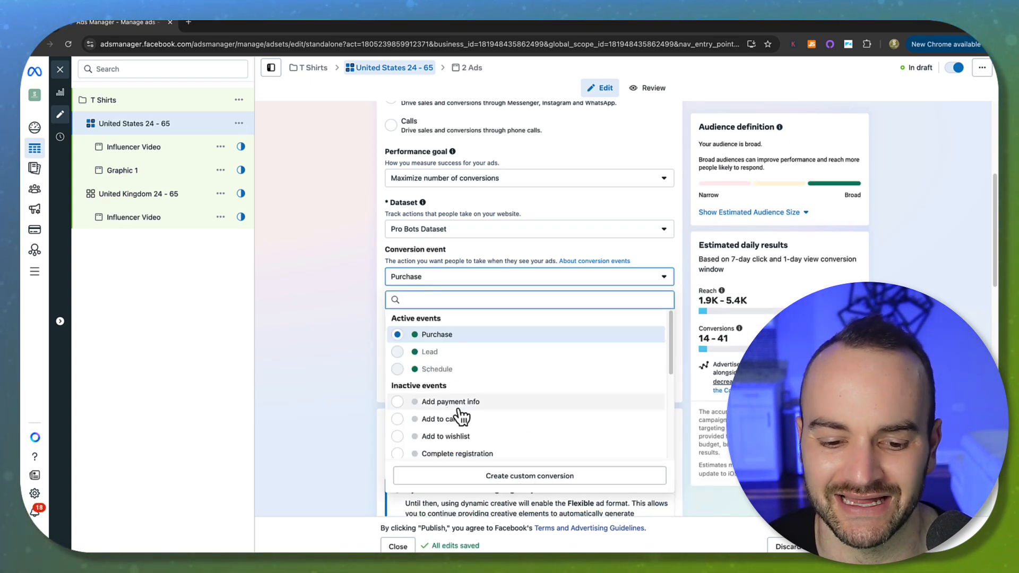
pyautogui.scroll(-3, 456, 425)
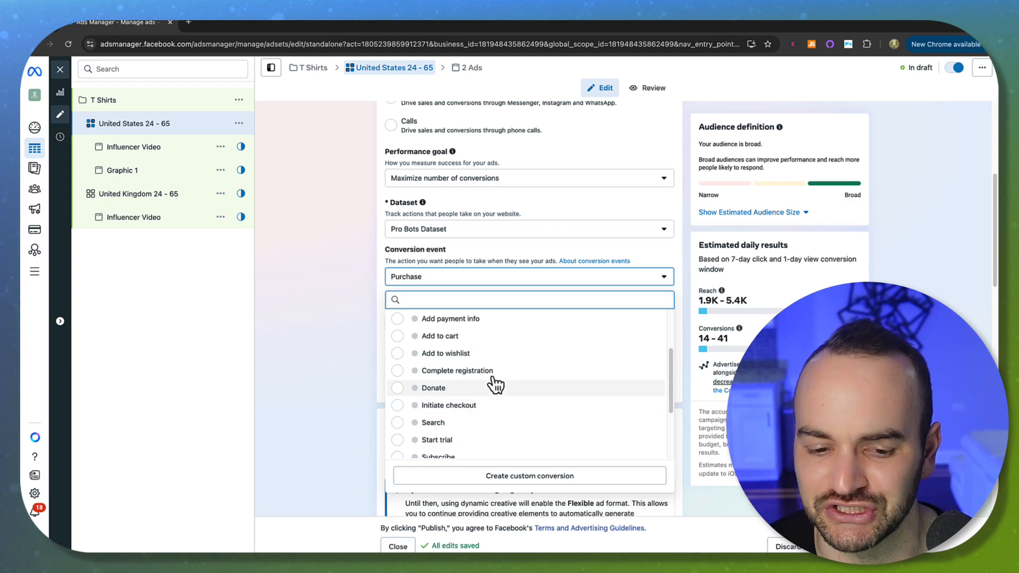
pyautogui.click(460, 279)
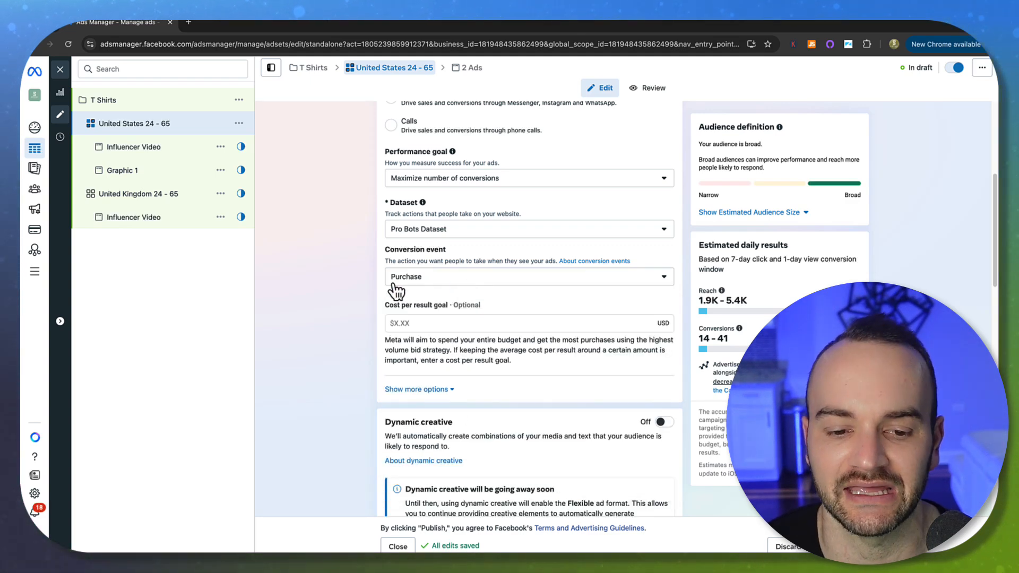
pyautogui.click(463, 281)
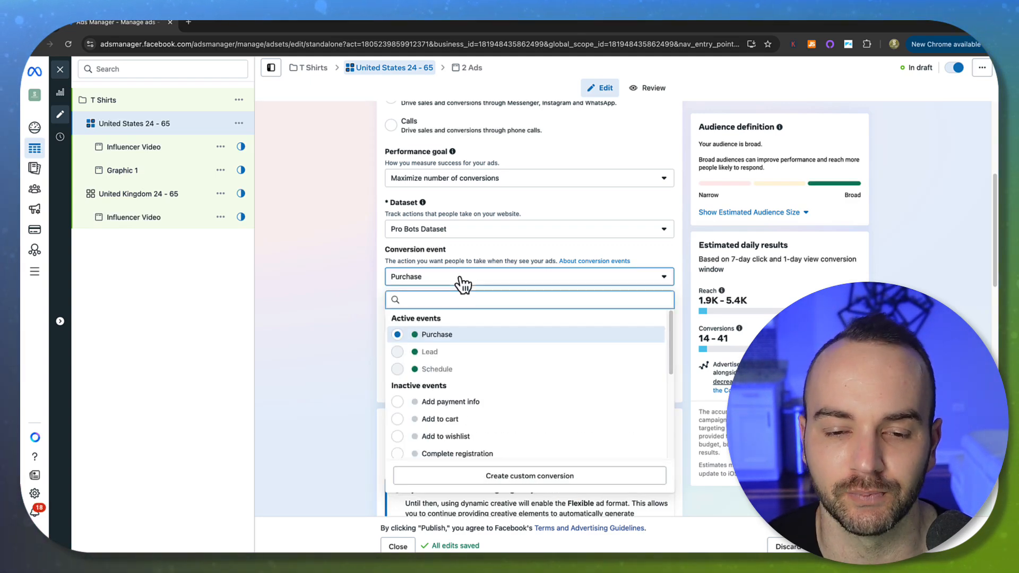
pyautogui.click(463, 281)
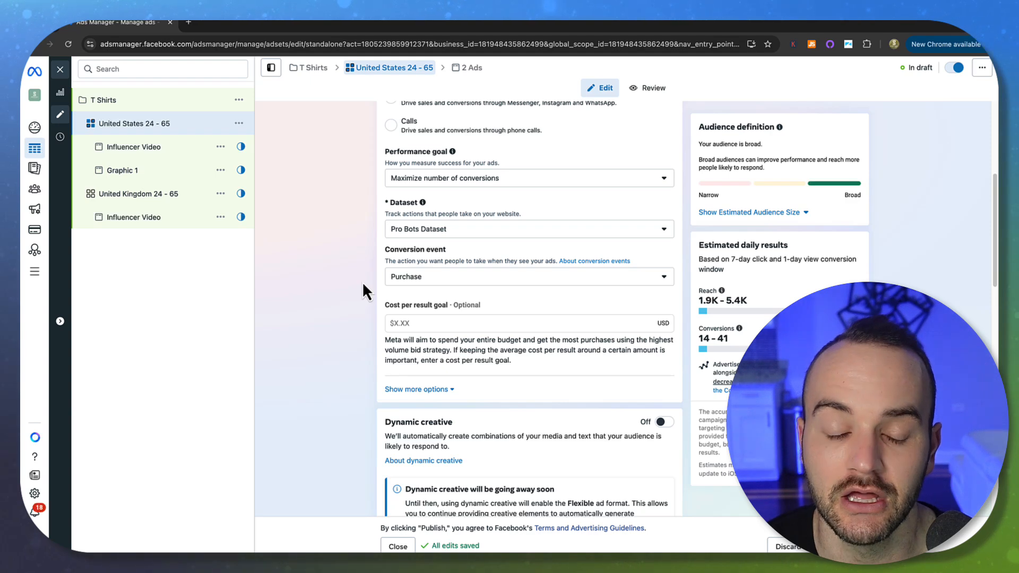
# Step: Examine the ad set's Dynamic creative option and its notice about the Flexible ad format
pyautogui.scroll(-3, 363, 285)
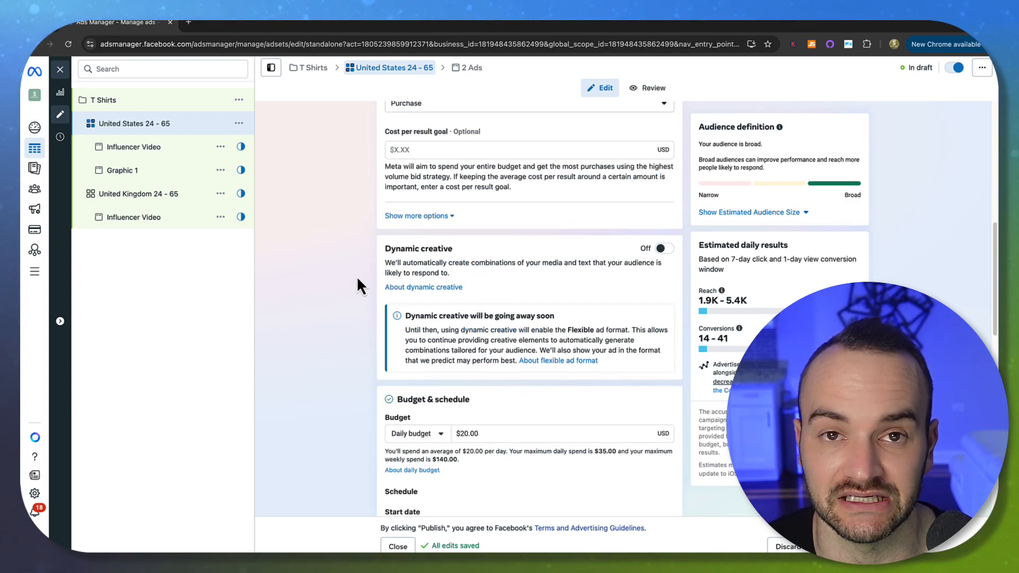
pyautogui.scroll(-1, 334, 270)
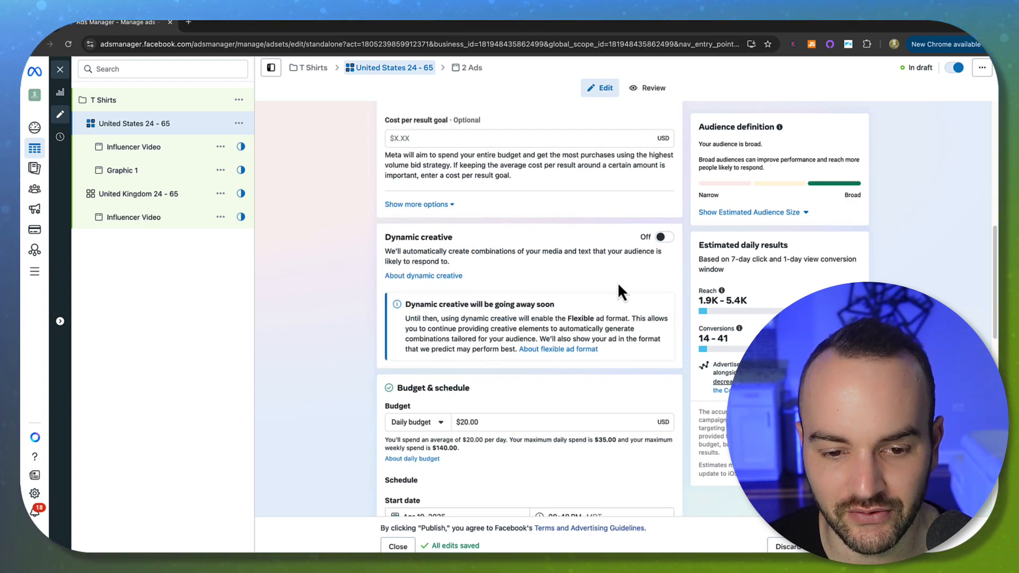
pyautogui.scroll(-1, 619, 285)
pyautogui.moveTo(382, 227); pyautogui.dragTo(587, 306)
pyautogui.click(625, 344)
pyautogui.click(434, 293)
pyautogui.click(355, 282)
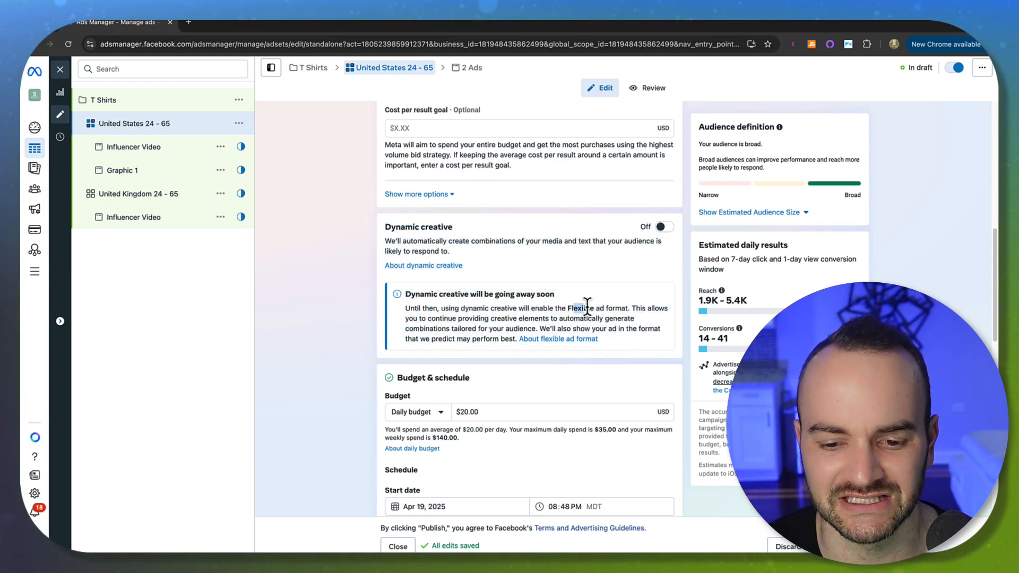
pyautogui.click(553, 302)
pyautogui.scroll(-3, 551, 307)
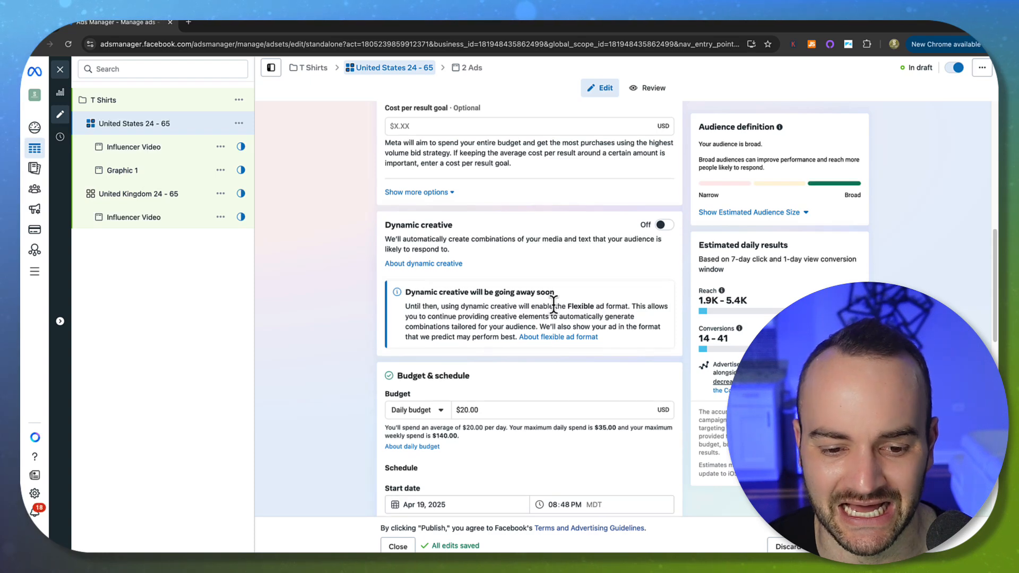
# Step: Read the Dynamic creative notice again, highlighting its heading and the word Flexible
pyautogui.scroll(-5, 553, 315)
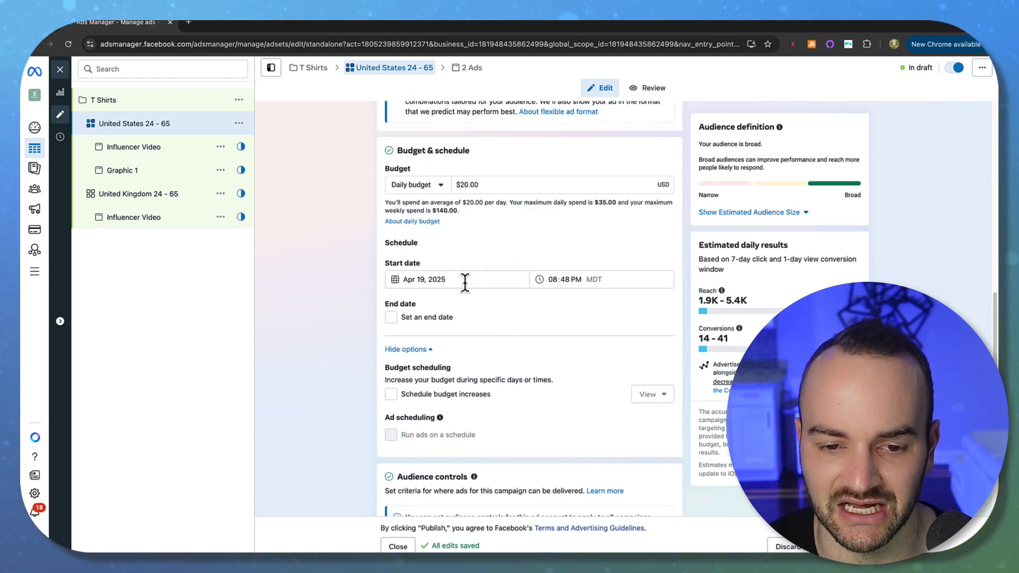
pyautogui.scroll(4, 467, 289)
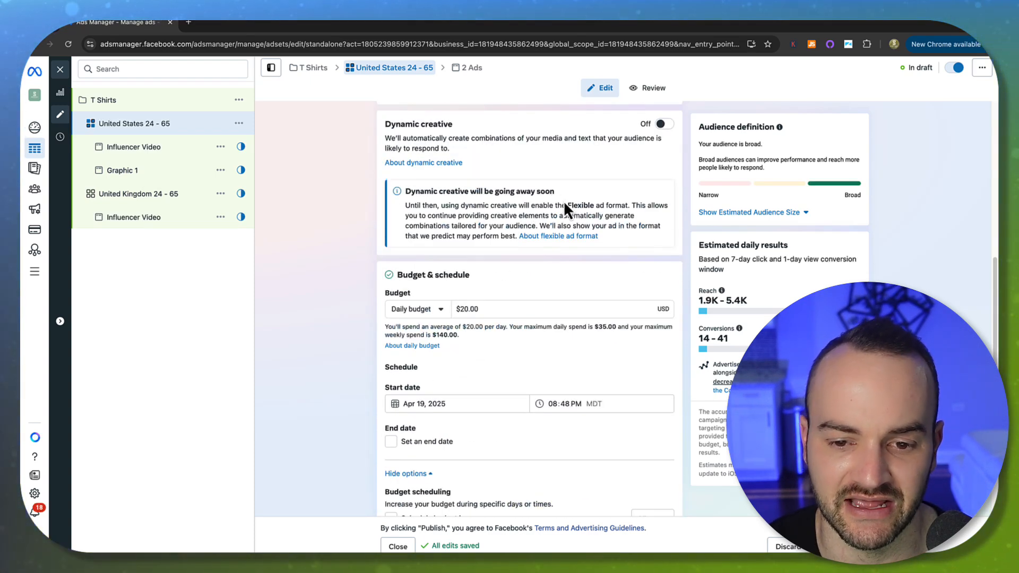
pyautogui.moveTo(387, 127); pyautogui.dragTo(532, 189)
pyautogui.moveTo(409, 191); pyautogui.dragTo(578, 203)
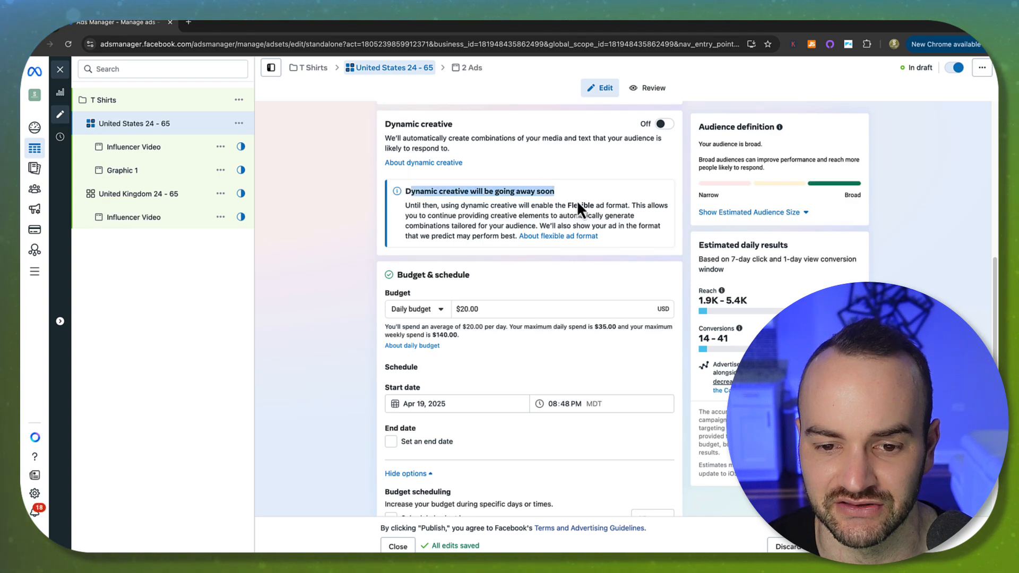
pyautogui.click(576, 205)
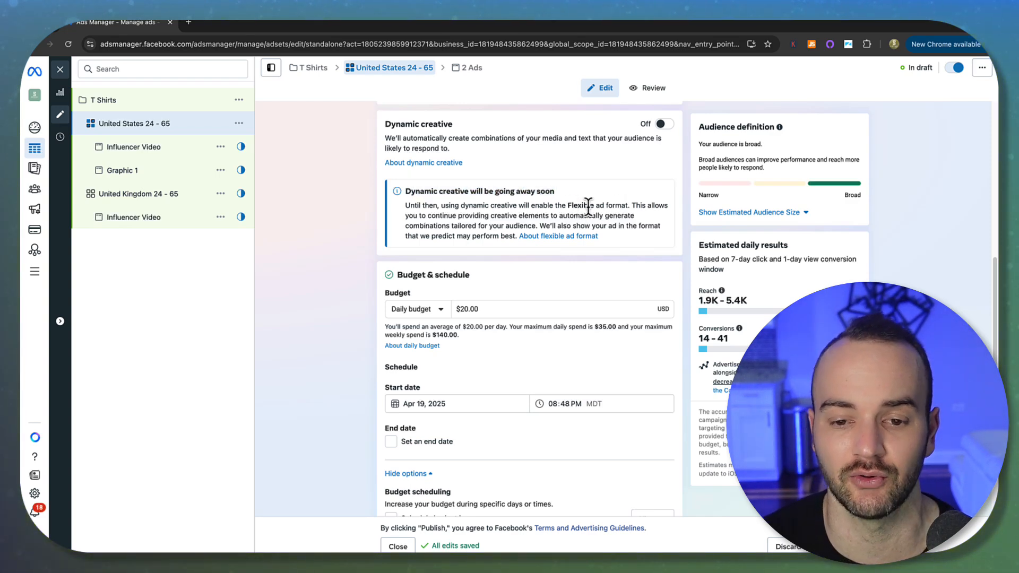
pyautogui.doubleClick(588, 206)
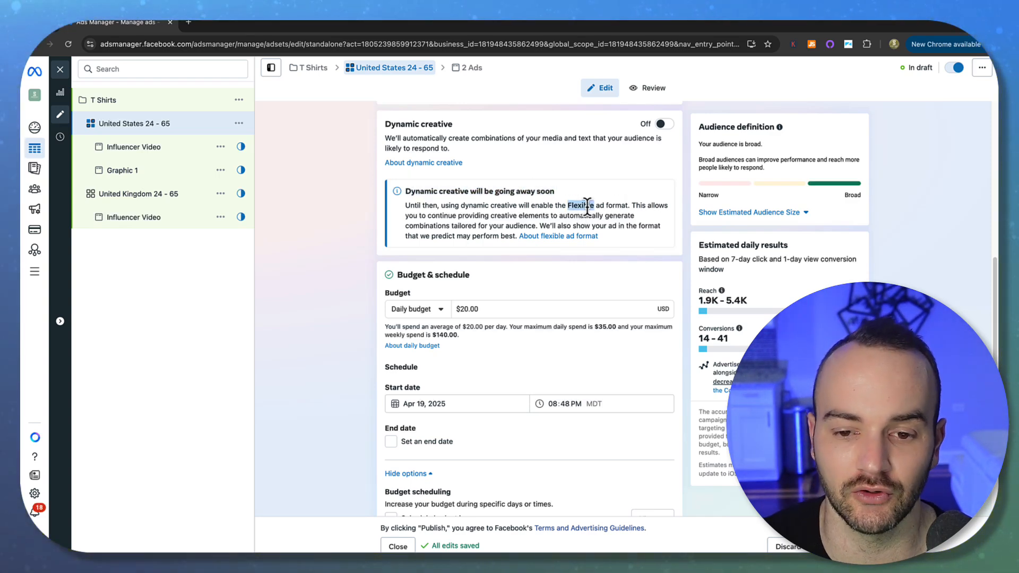
pyautogui.moveTo(587, 205); pyautogui.dragTo(594, 206)
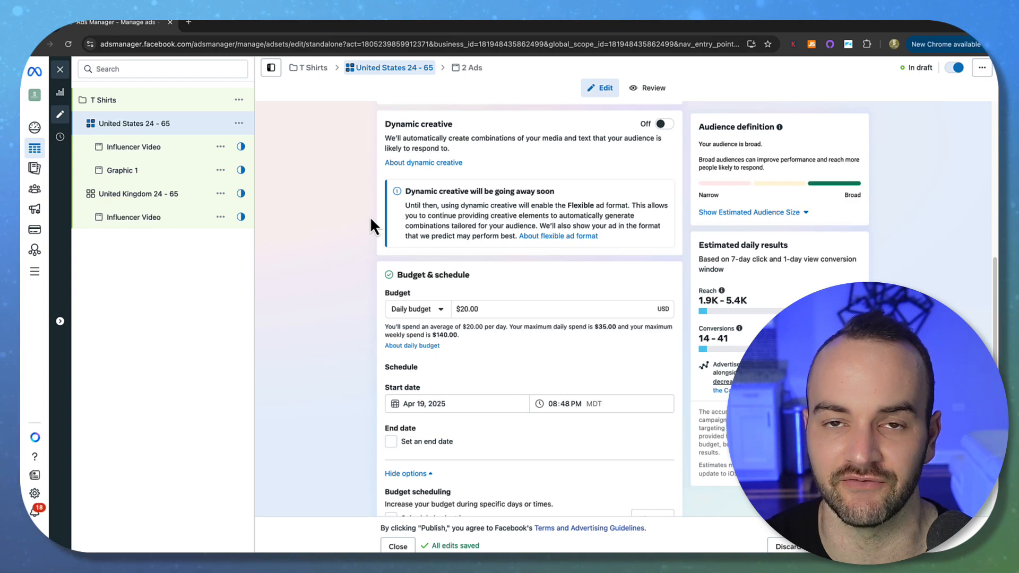
# Step: Try setting an end date in the United States ad set's schedule, and remove it again
pyautogui.scroll(-2, 370, 216)
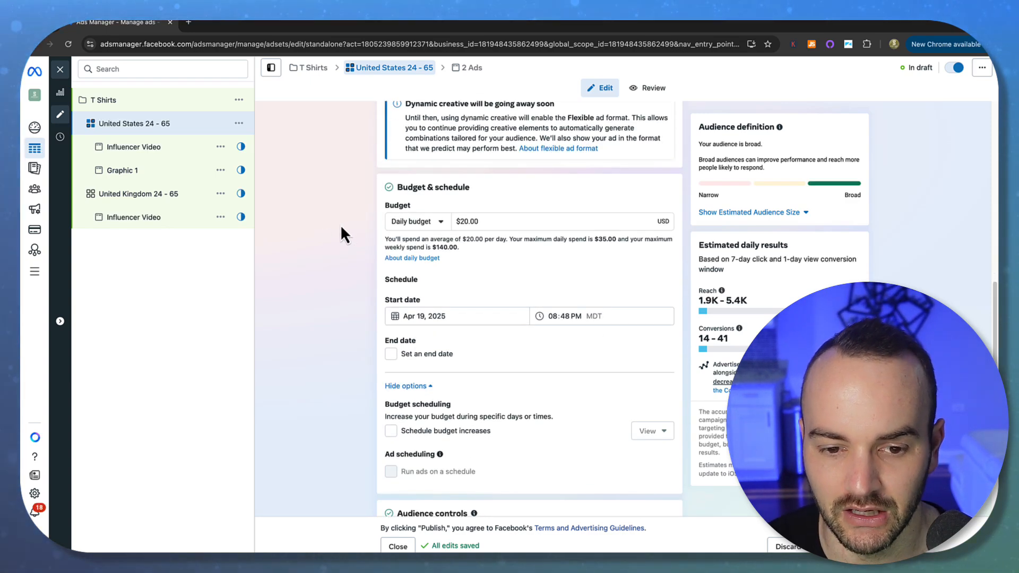
pyautogui.scroll(-2, 340, 225)
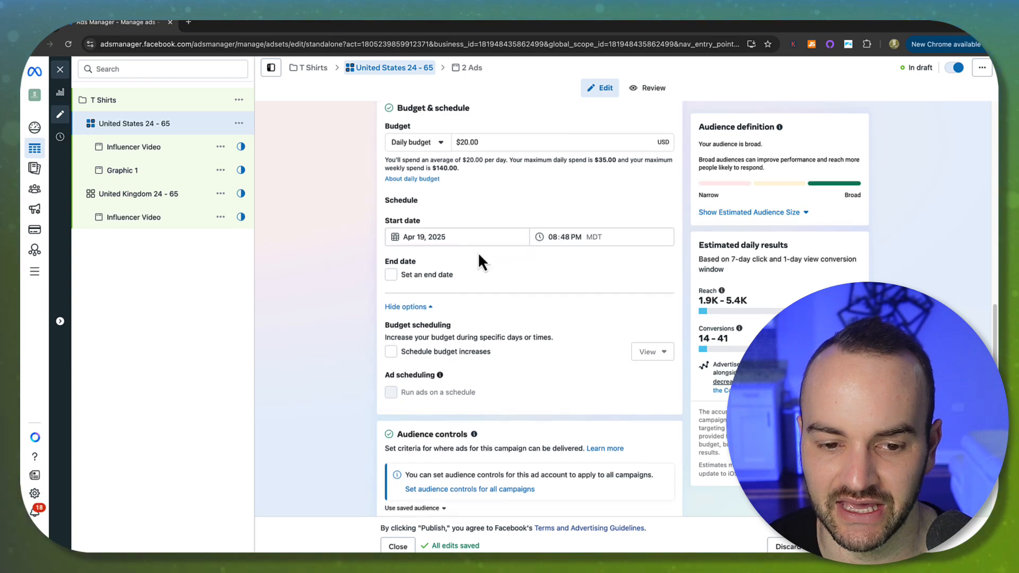
pyautogui.scroll(-1, 477, 252)
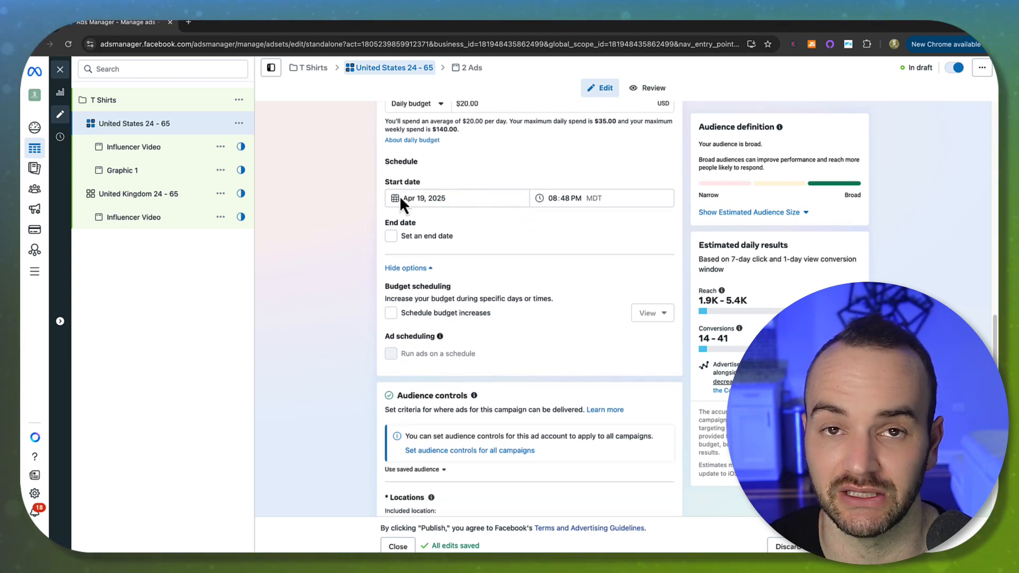
pyautogui.click(393, 243)
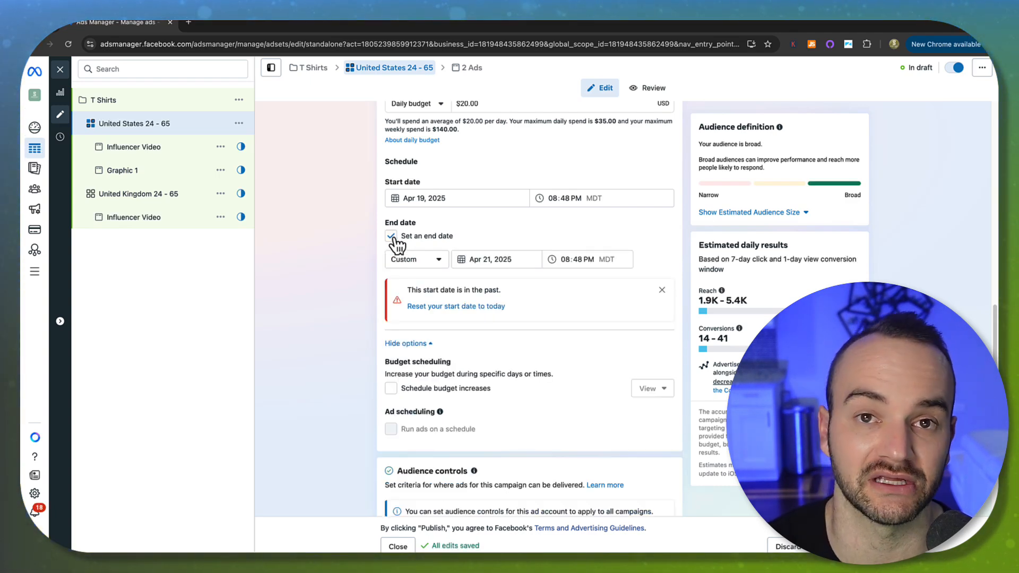
pyautogui.click(394, 243)
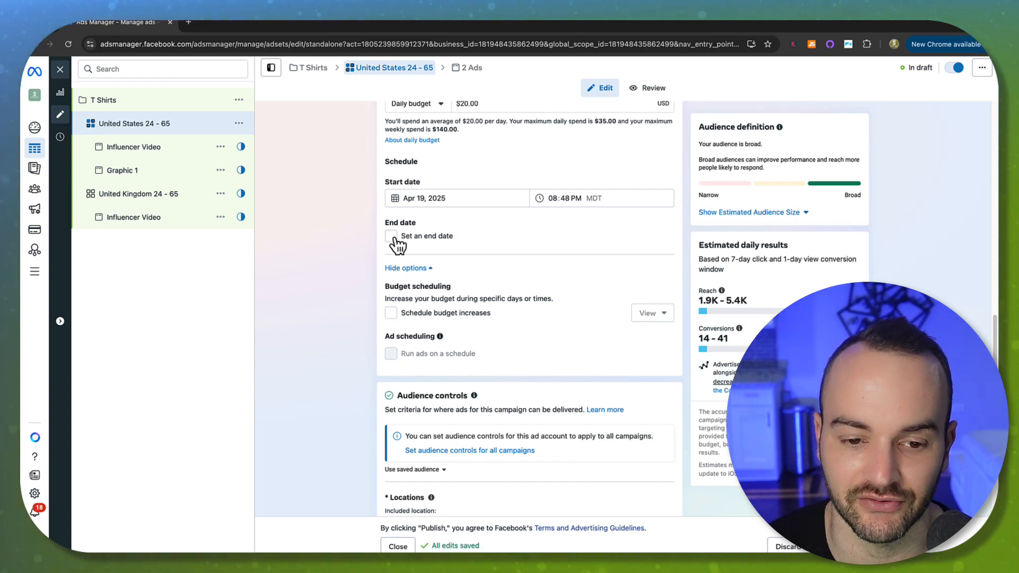
# Step: Leave the ad set editor, switch the T Shirts campaign off and back on, and return to the list of ad sets
pyautogui.click(60, 70)
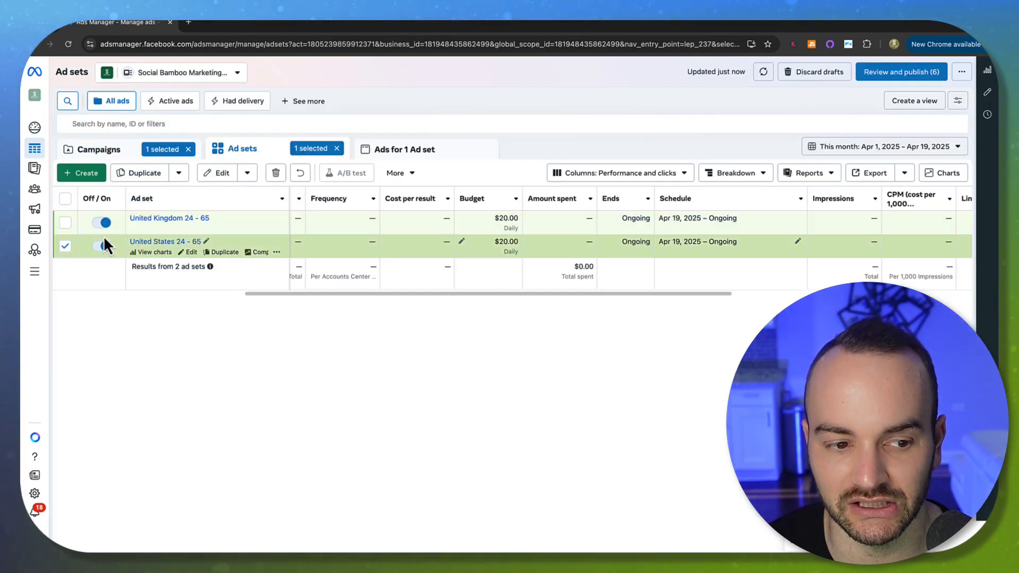
pyautogui.click(102, 245)
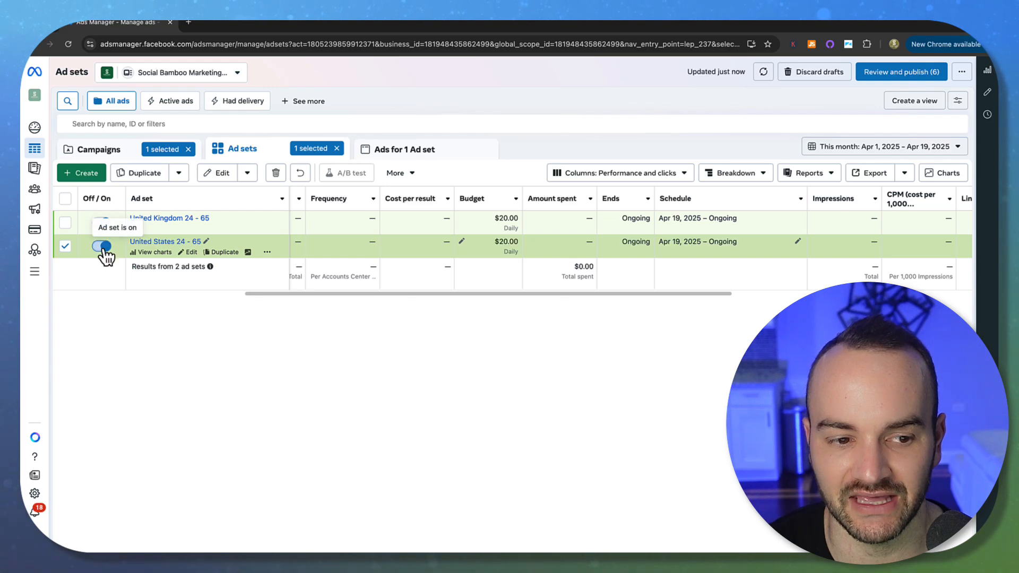
pyautogui.click(109, 145)
pyautogui.click(109, 222)
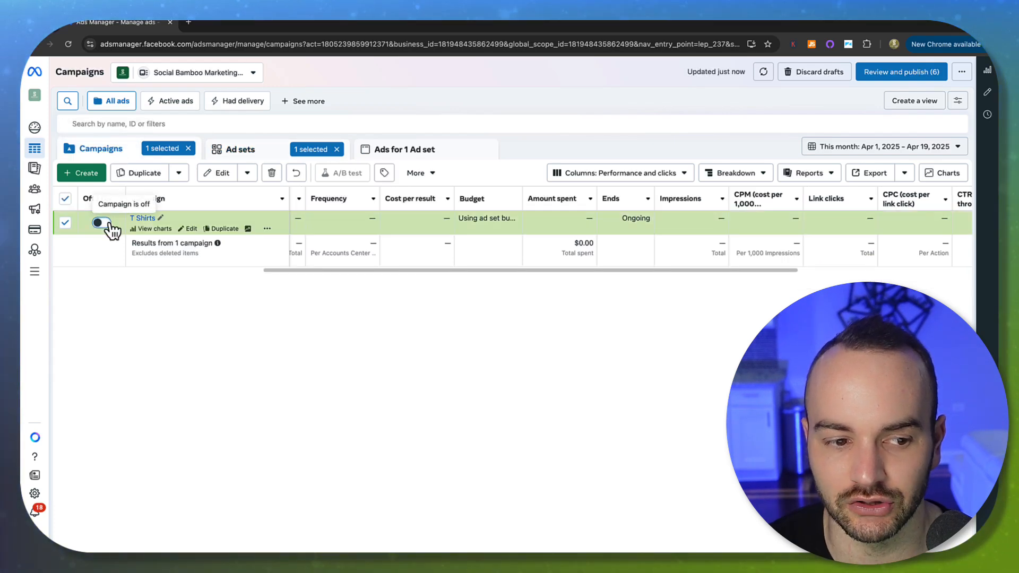
pyautogui.click(102, 223)
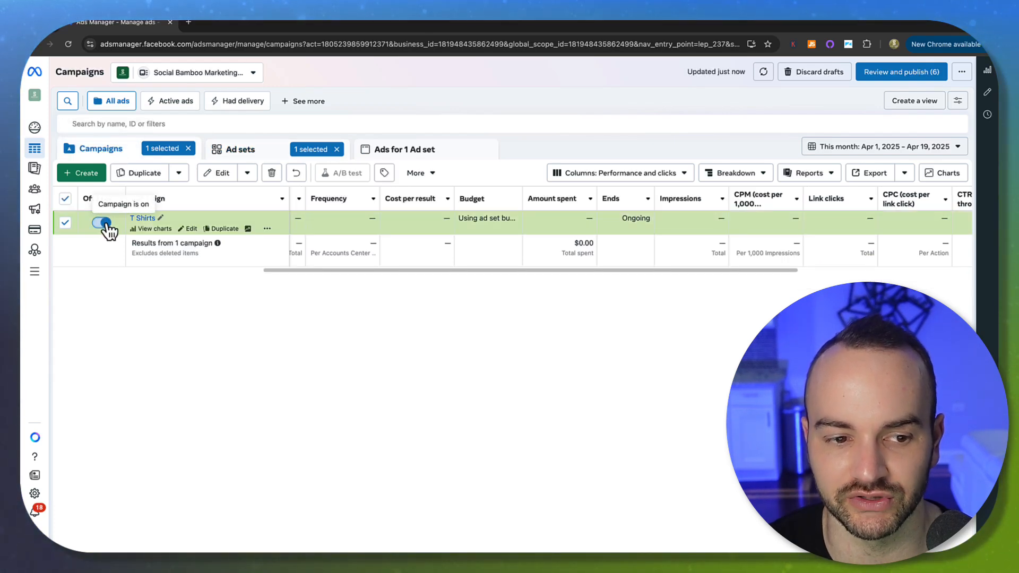
pyautogui.click(213, 151)
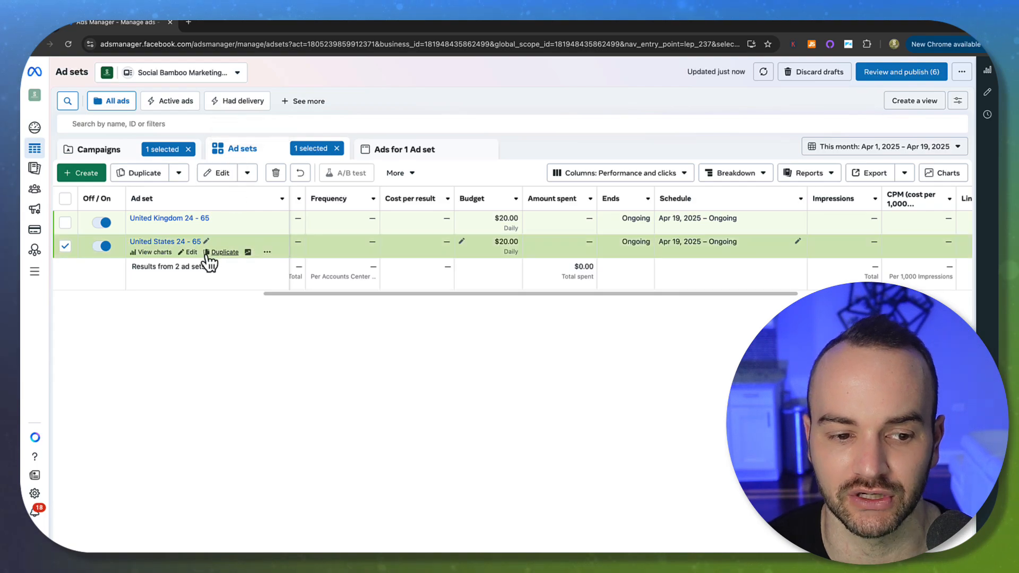
# Step: Reopen the United States ad set for editing and examine its audience controls, Advantage+ audience and placements sections
pyautogui.click(191, 253)
pyautogui.scroll(-5, 331, 260)
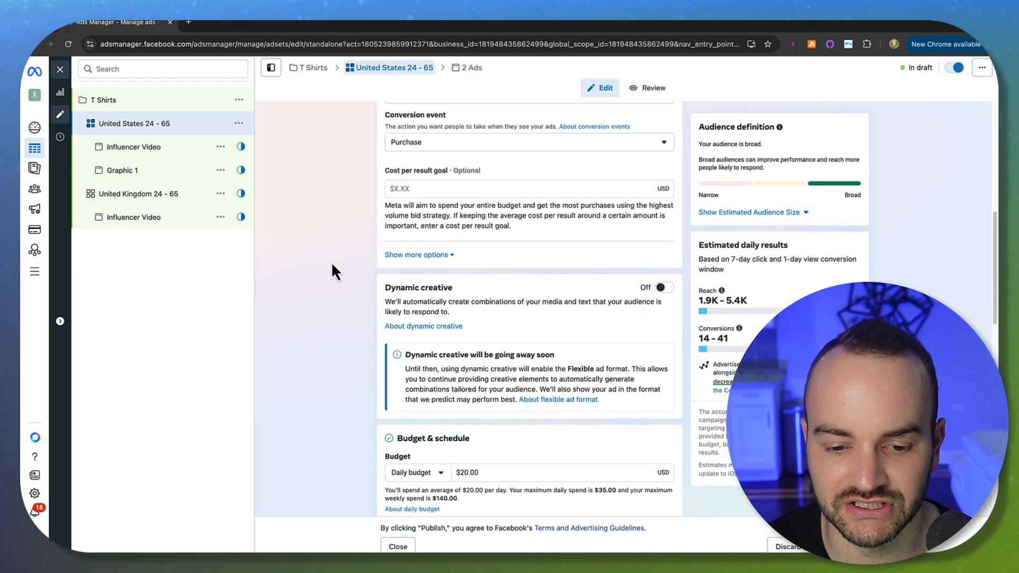
pyautogui.scroll(-10, 331, 262)
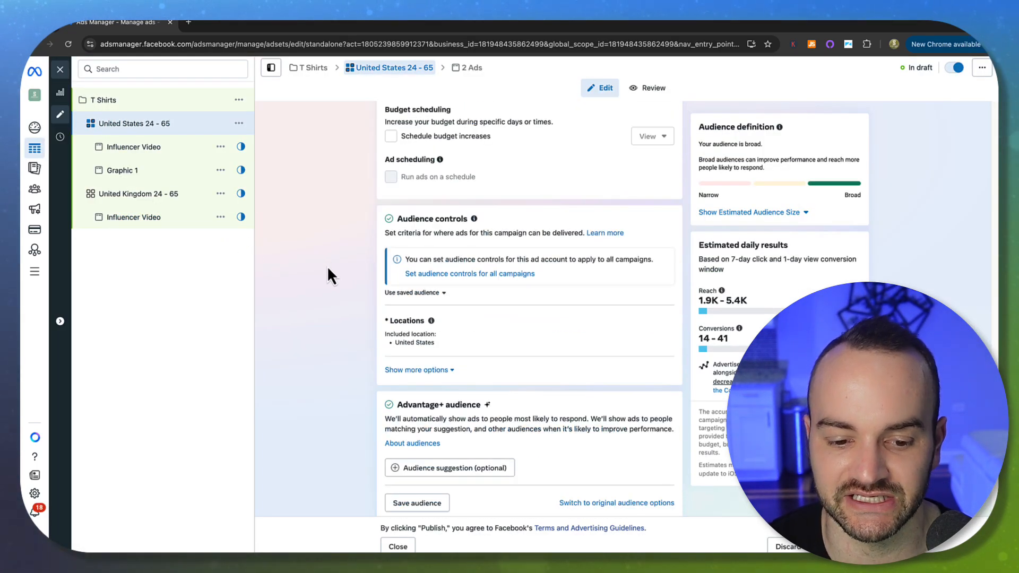
pyautogui.scroll(-2, 328, 275)
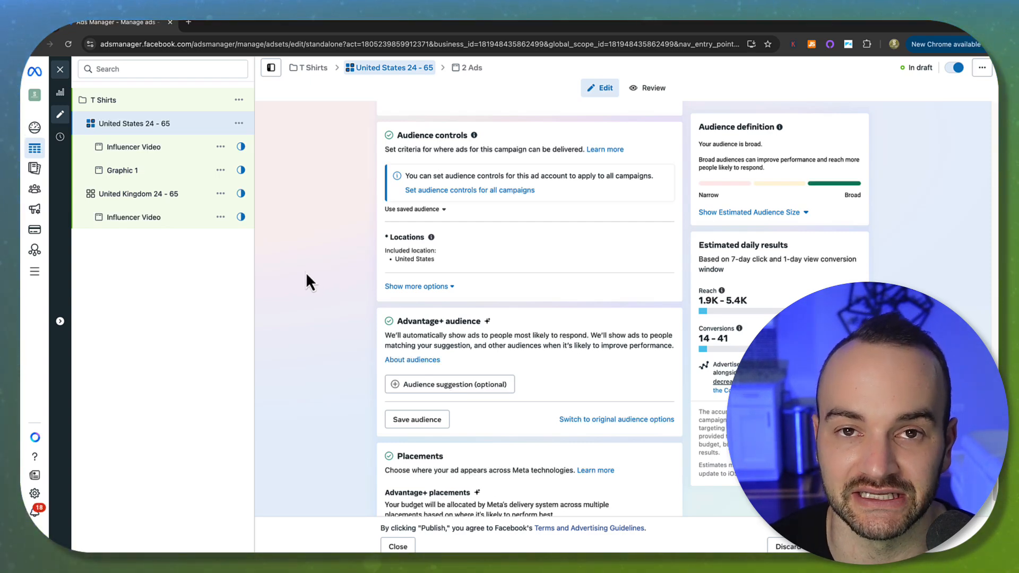
pyautogui.scroll(-2, 308, 273)
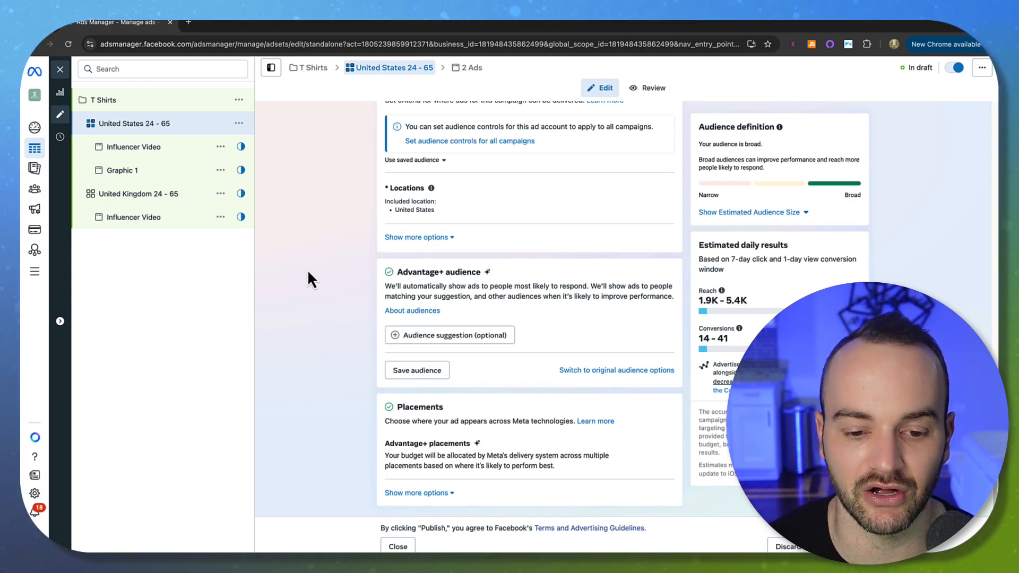
pyautogui.scroll(3, 301, 271)
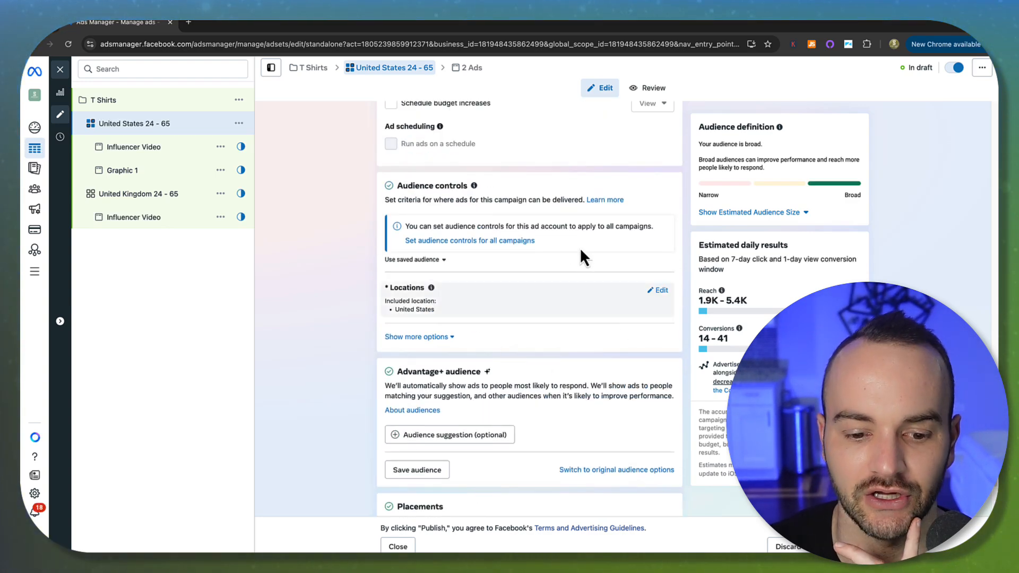
pyautogui.scroll(-1, 525, 377)
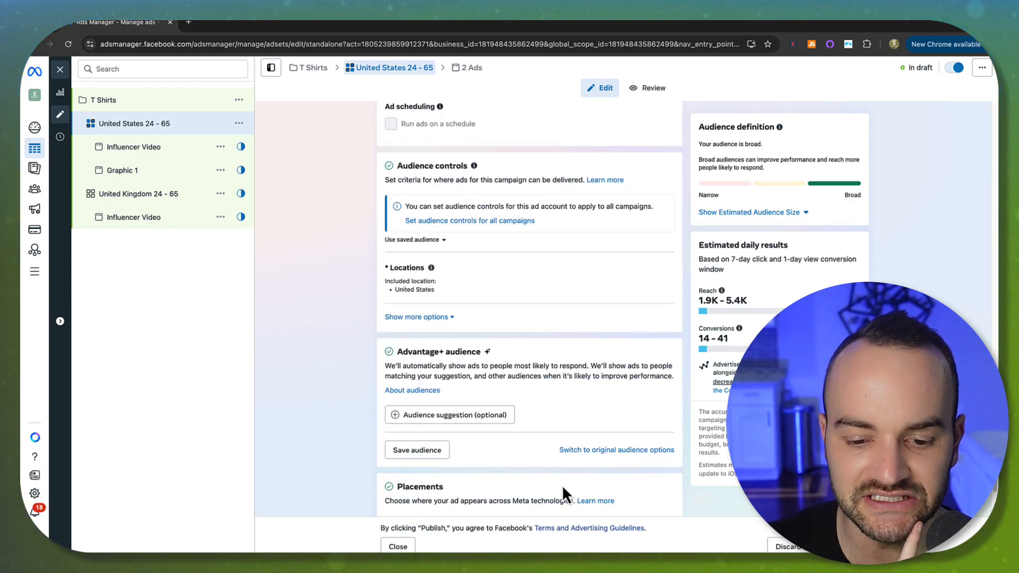
pyautogui.scroll(2, 549, 400)
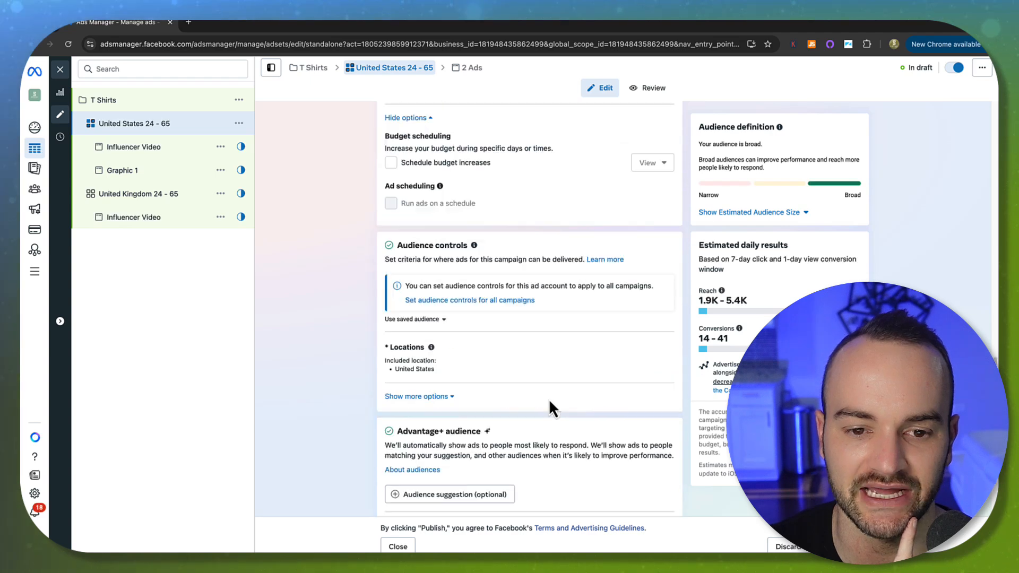
pyautogui.scroll(5, 549, 399)
pyautogui.scroll(-6, 548, 399)
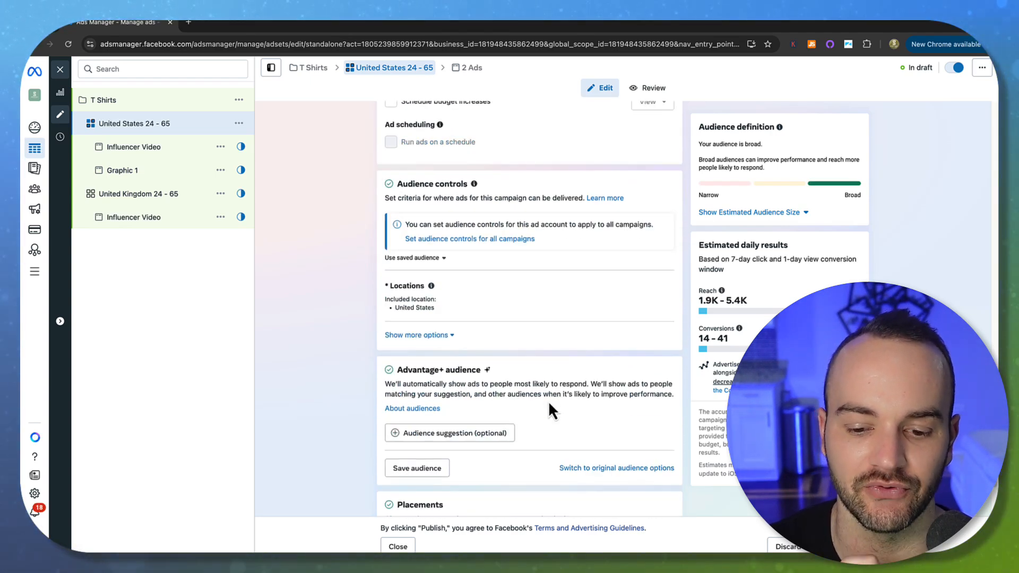
pyautogui.scroll(-1, 552, 409)
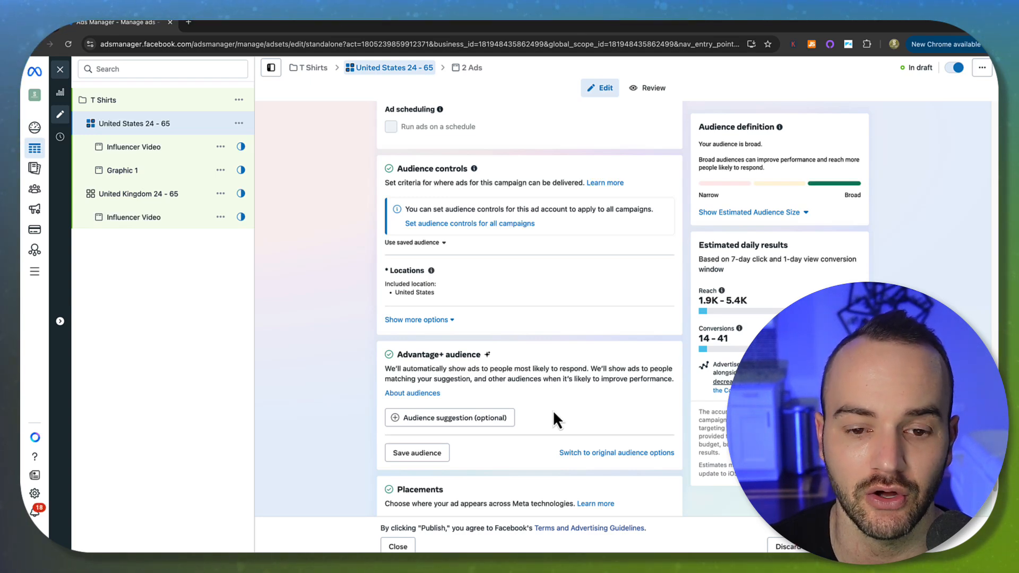
pyautogui.scroll(-5, 558, 407)
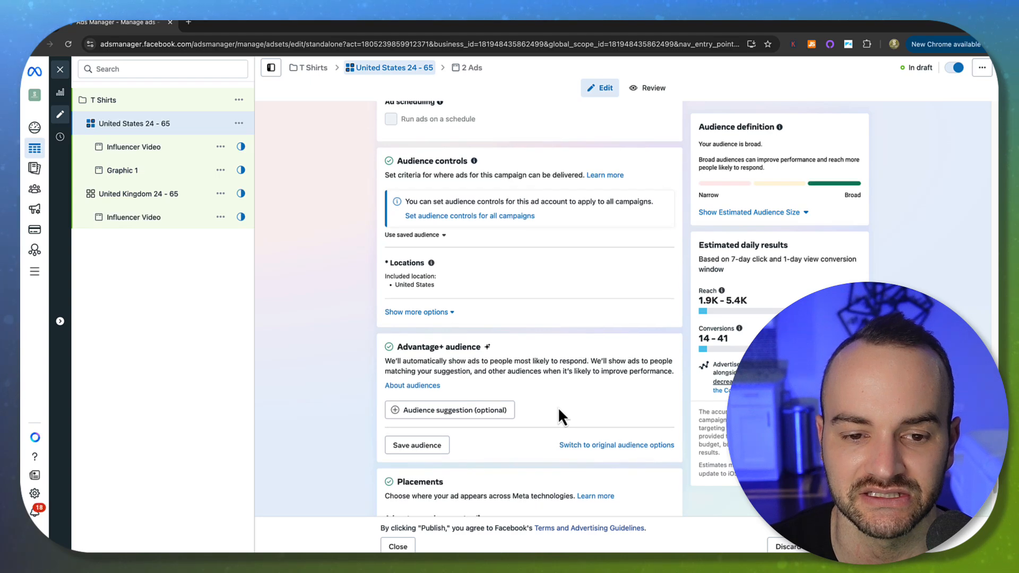
pyautogui.scroll(1, 558, 406)
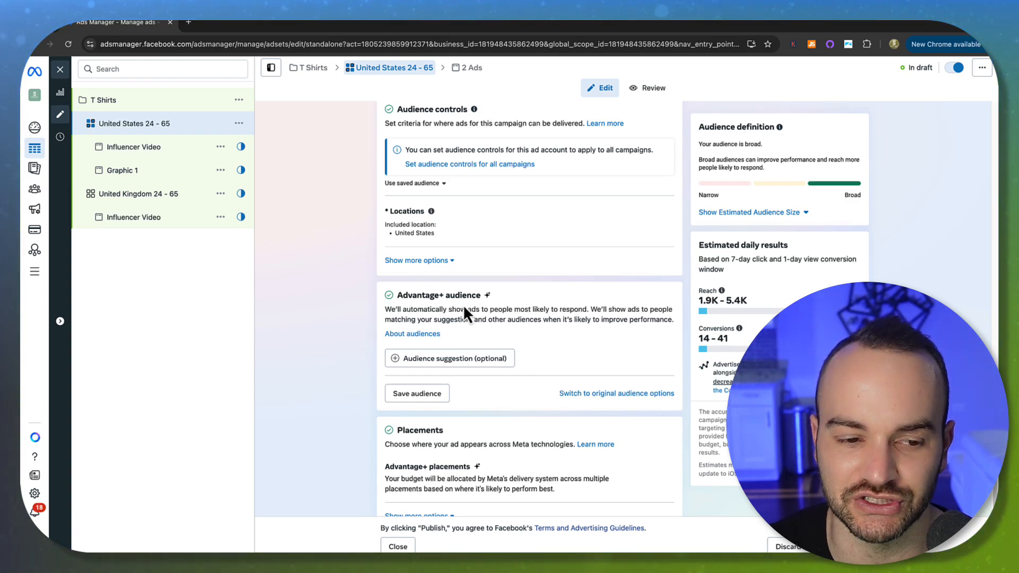
# Step: Switch the ad set from Advantage+ audience to the original audience options, and look over its targeting fields down to Languages
pyautogui.click(602, 395)
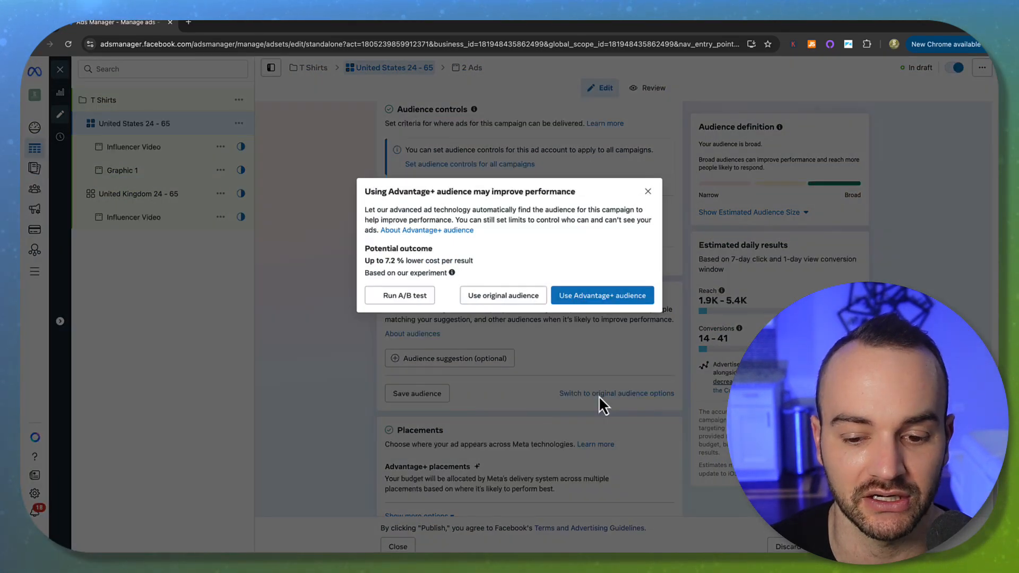
pyautogui.click(505, 295)
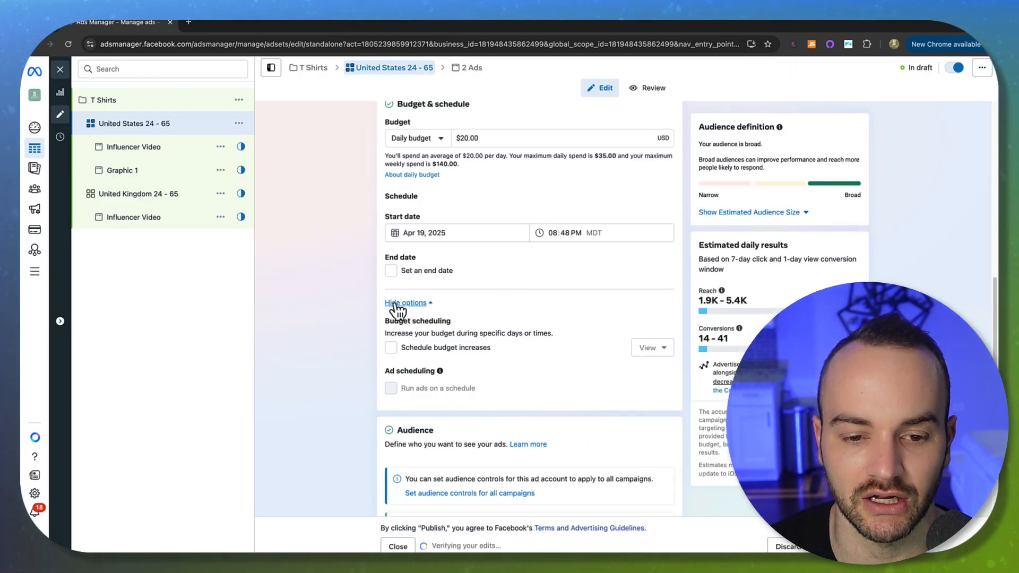
pyautogui.scroll(-10, 456, 309)
pyautogui.scroll(-5, 389, 308)
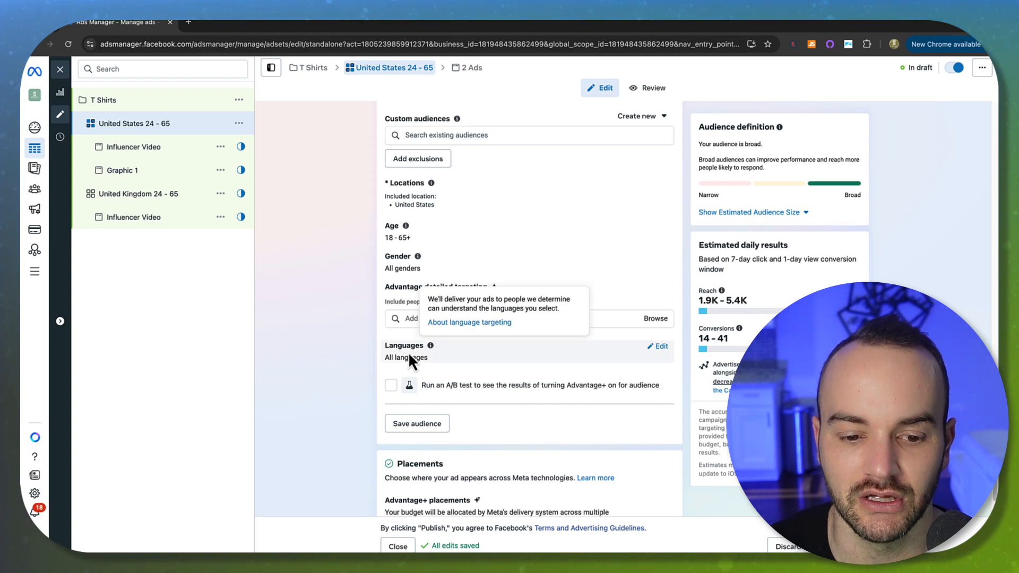
pyautogui.moveTo(433, 350)
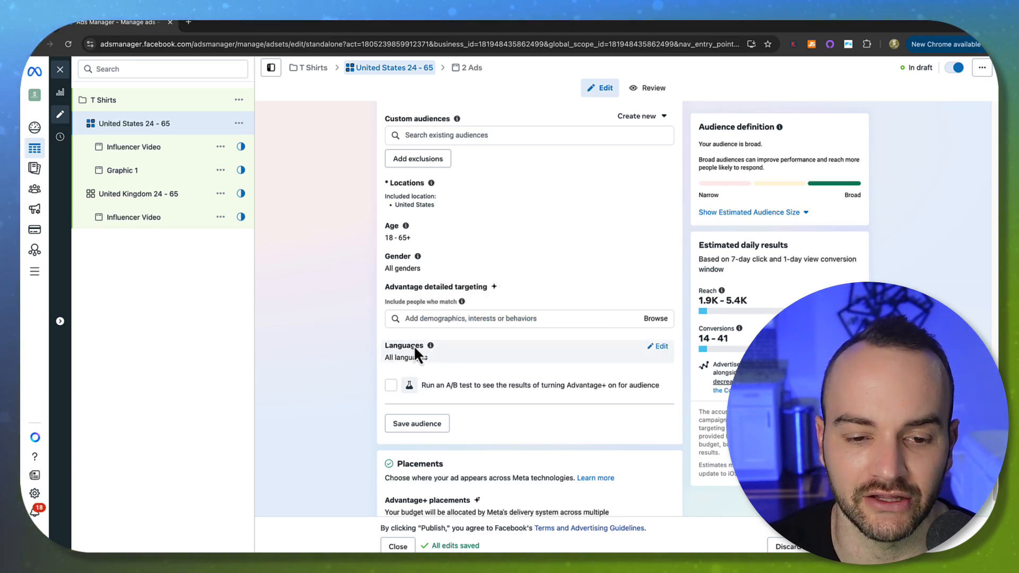
# Step: Set the ad set's placements to Manual placements, and look through the available platforms and placement lists
pyautogui.scroll(-2, 424, 339)
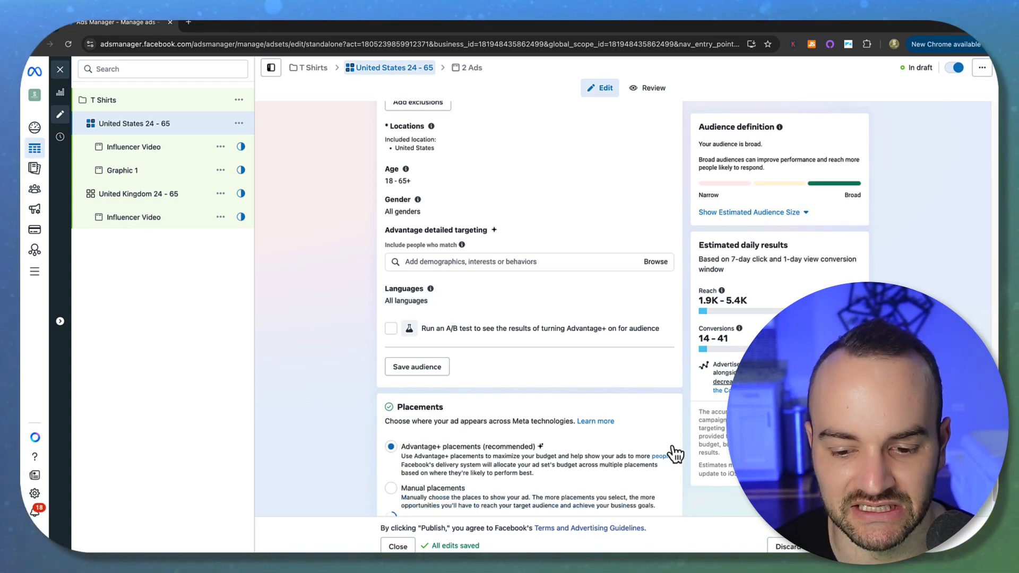
pyautogui.scroll(-2, 584, 450)
pyautogui.click(390, 452)
pyautogui.scroll(-5, 584, 441)
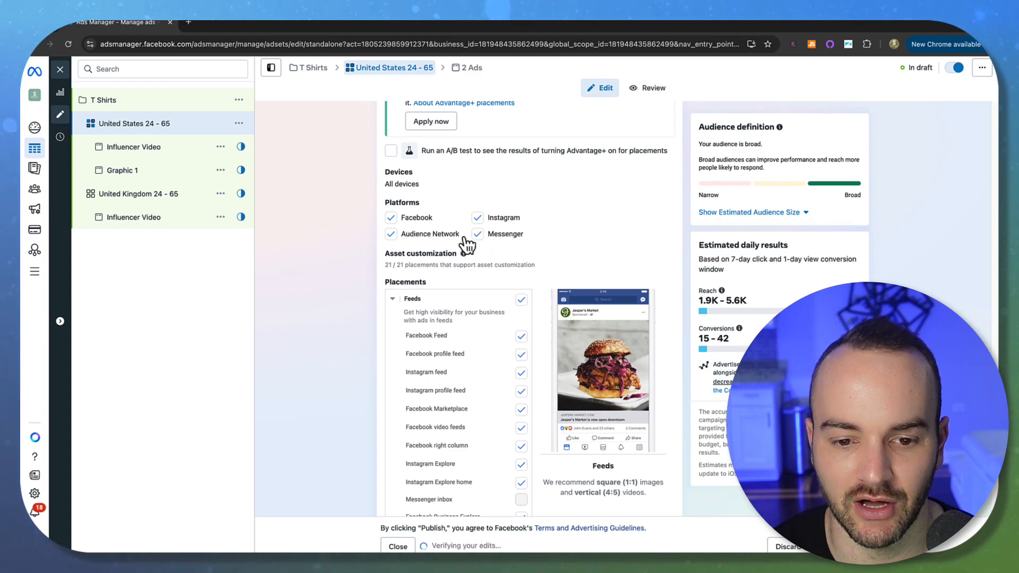
pyautogui.scroll(-10, 542, 367)
pyautogui.scroll(10, 541, 368)
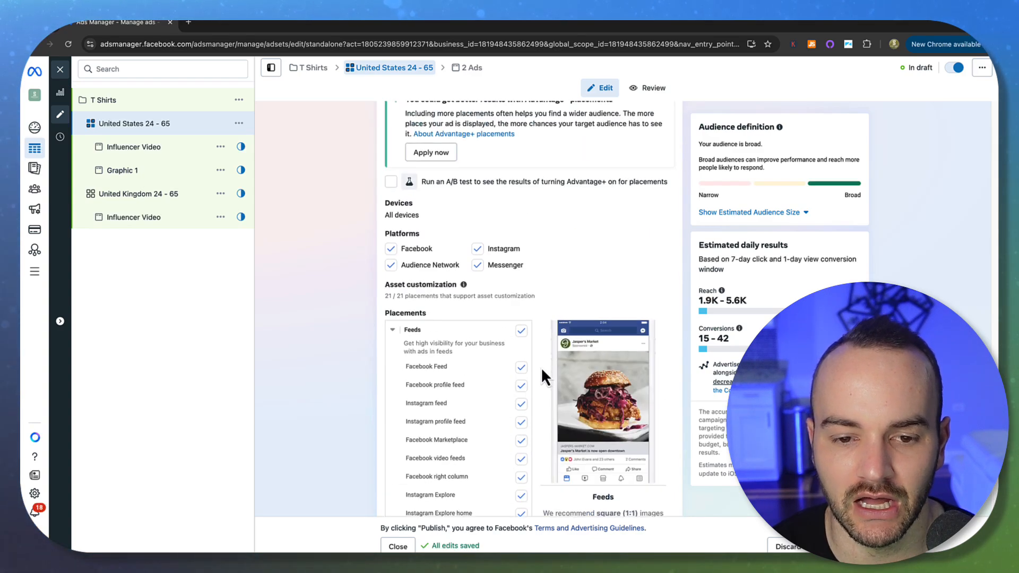
pyautogui.scroll(-2, 540, 367)
pyautogui.scroll(-3, 538, 372)
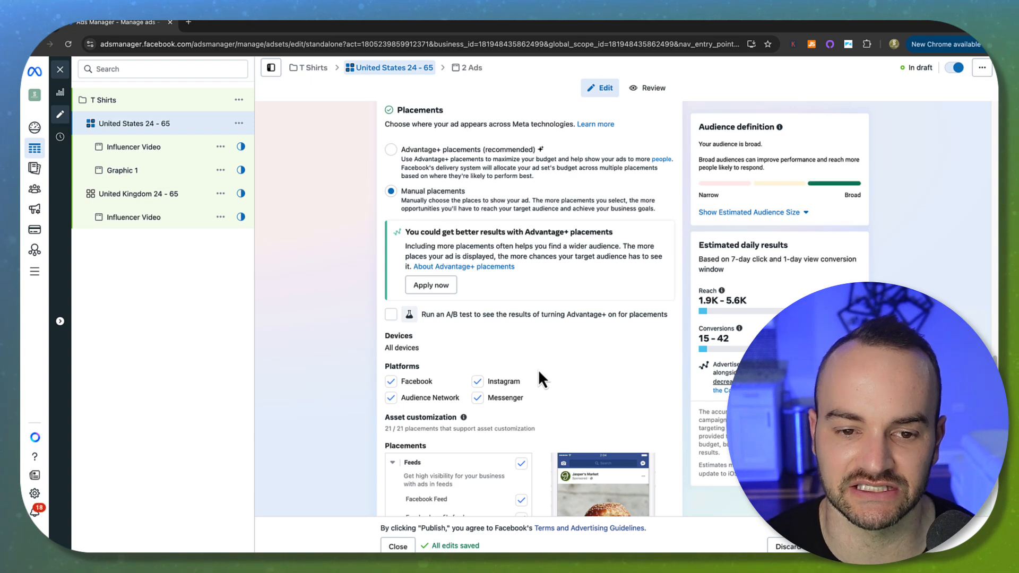
# Step: Switch to Advantage+ placements and back to Manual placements, and exclude the Audience Network platform and the Search results placements
pyautogui.click(391, 149)
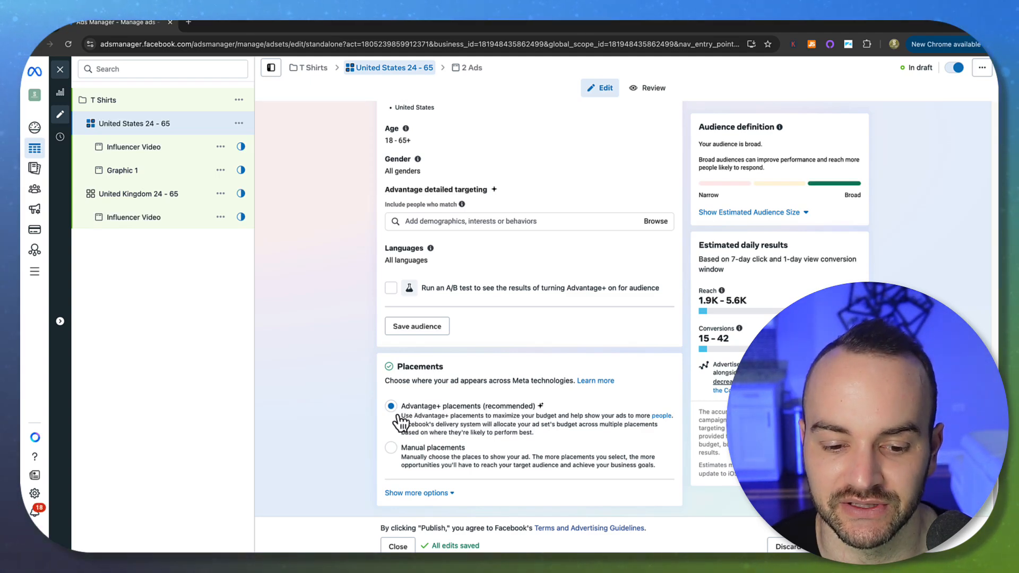
pyautogui.click(393, 448)
pyautogui.scroll(-10, 391, 448)
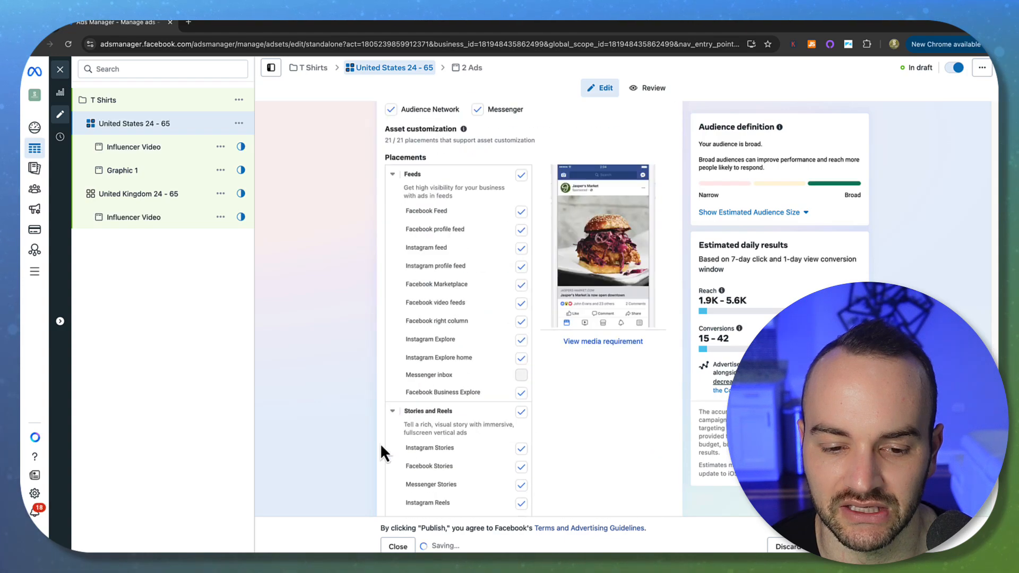
pyautogui.scroll(2, 380, 443)
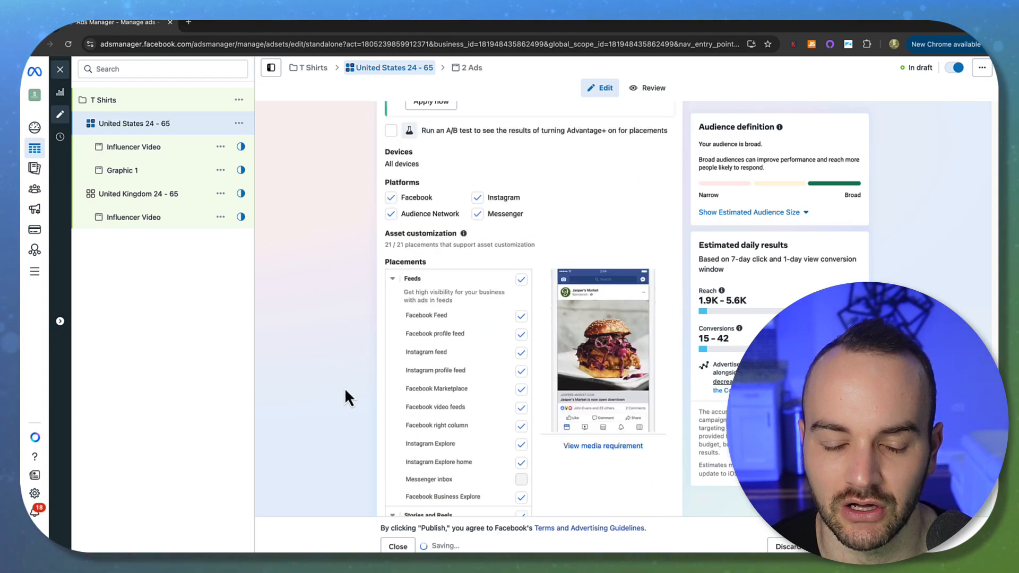
pyautogui.click(391, 213)
pyautogui.scroll(-5, 434, 307)
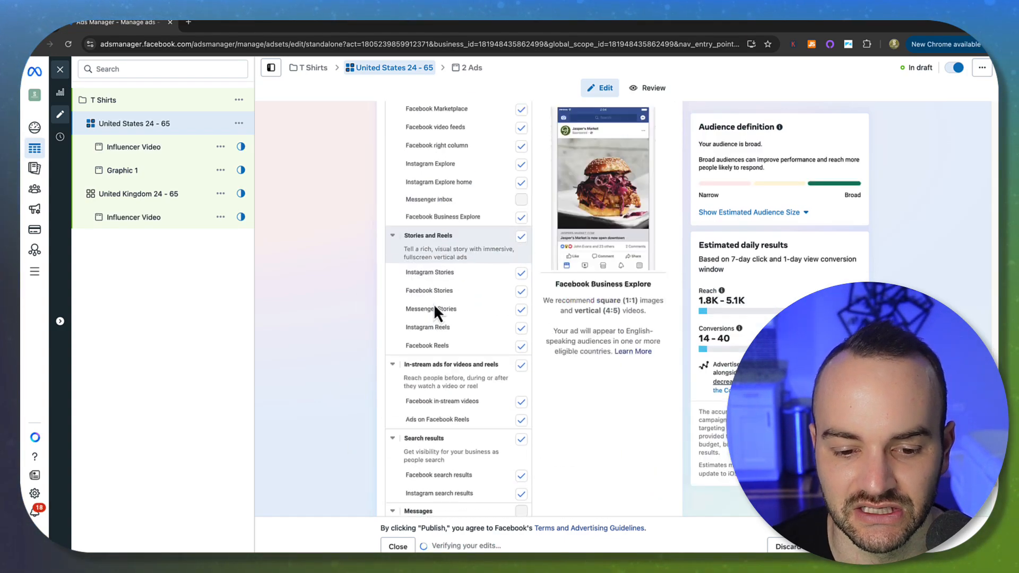
pyautogui.scroll(-3, 434, 307)
pyautogui.click(522, 286)
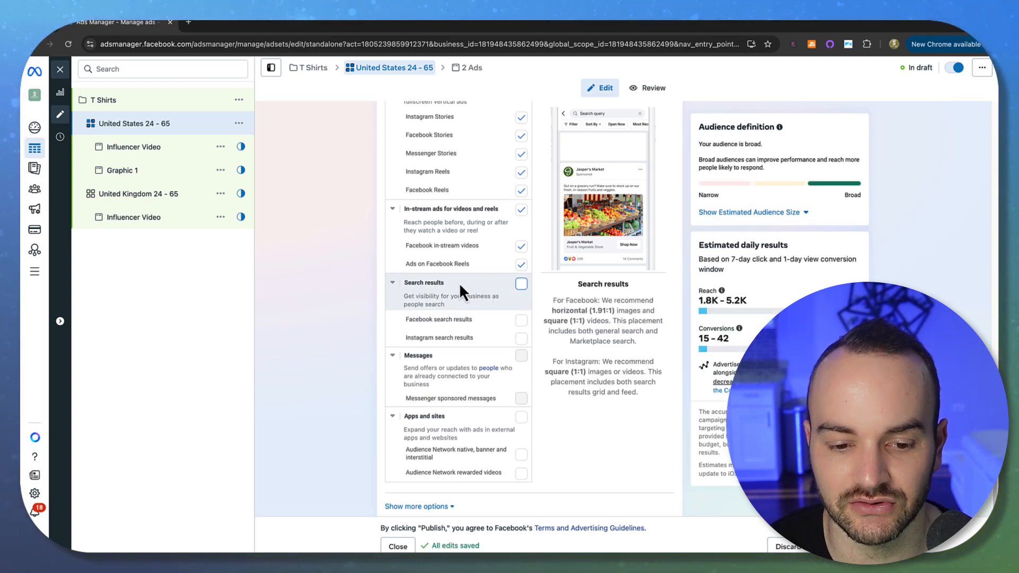
# Step: Examine the ad set's selected platforms and the full placement list, from Feeds down to Apps and sites
pyautogui.scroll(15, 505, 266)
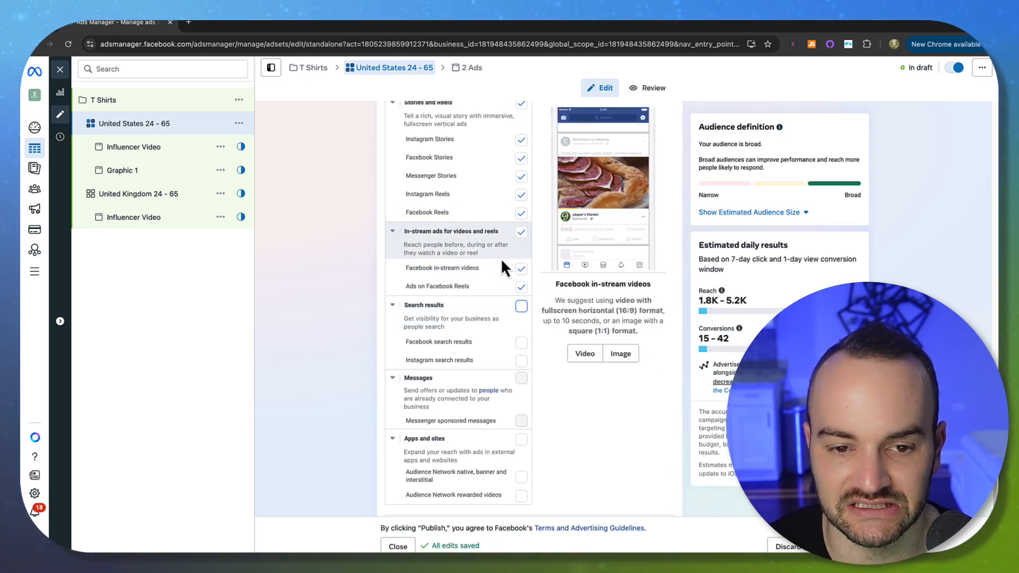
pyautogui.scroll(1, 431, 264)
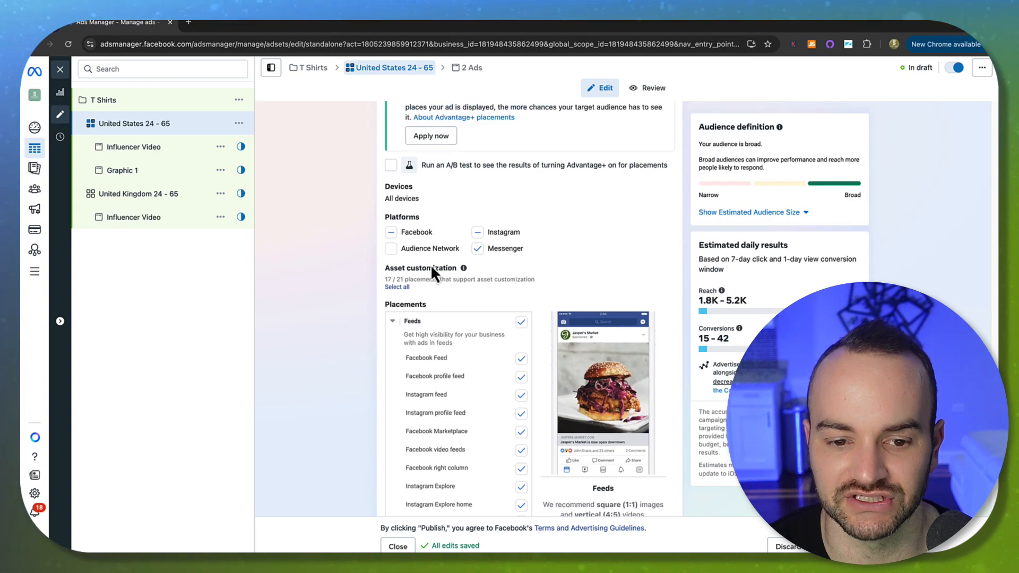
pyautogui.scroll(-10, 409, 273)
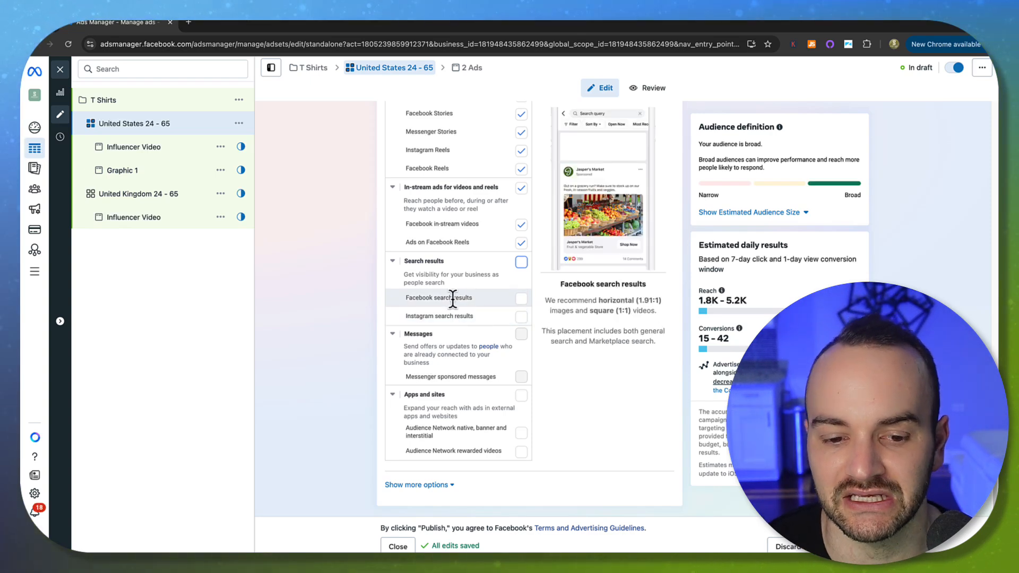
pyautogui.scroll(10, 427, 297)
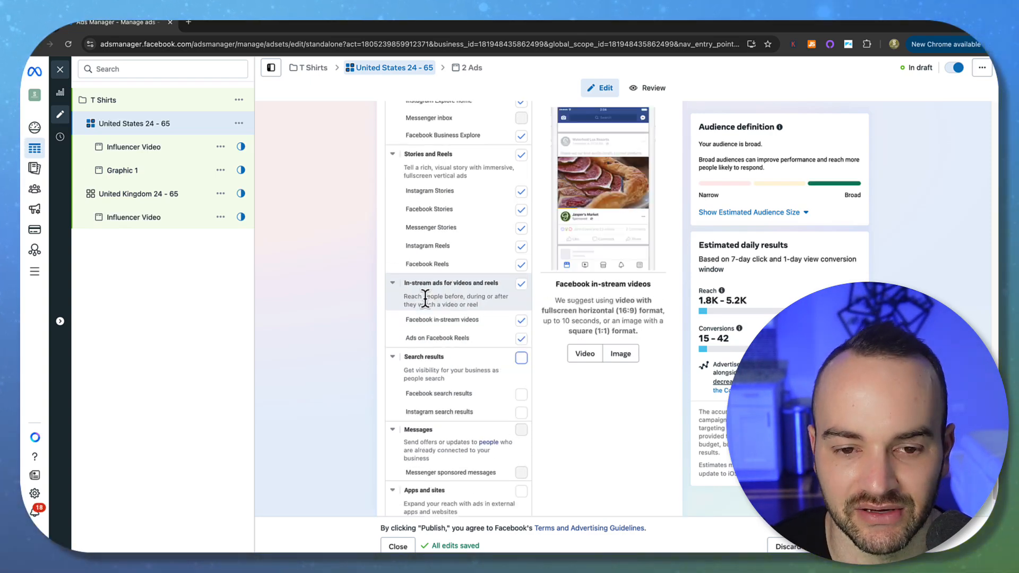
pyautogui.scroll(4, 390, 233)
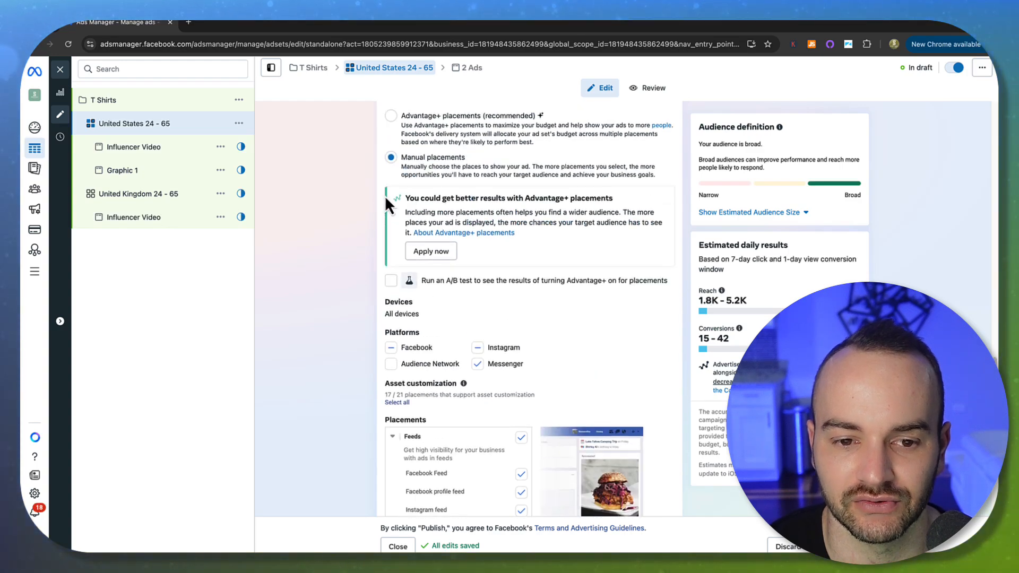
pyautogui.scroll(-12, 400, 223)
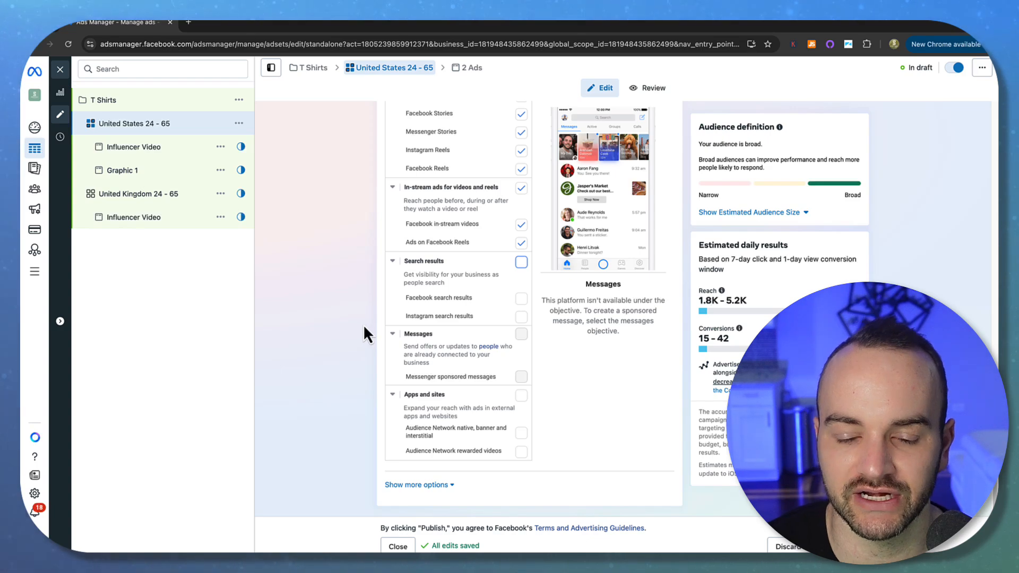
pyautogui.scroll(8, 353, 320)
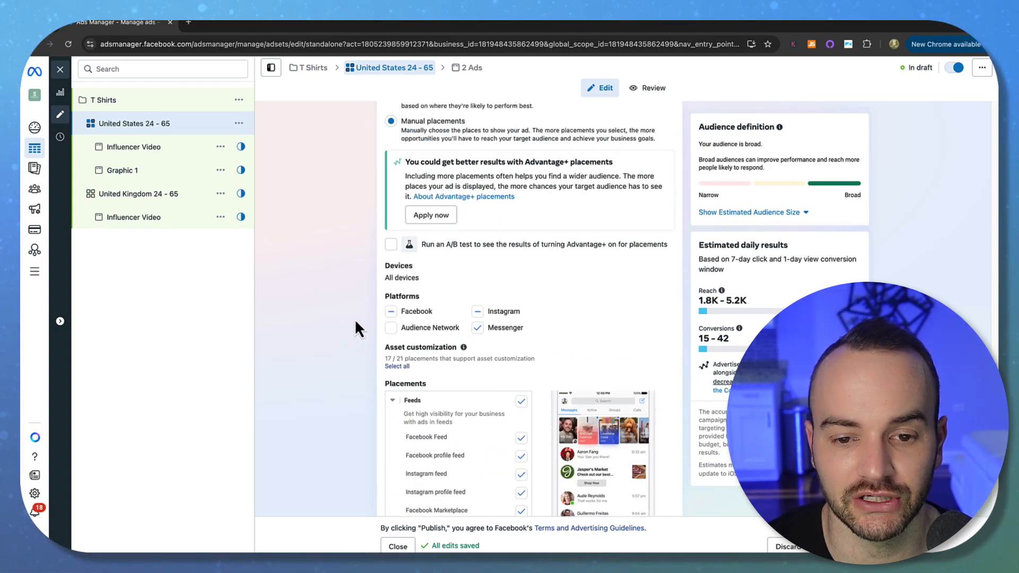
pyautogui.scroll(-10, 473, 352)
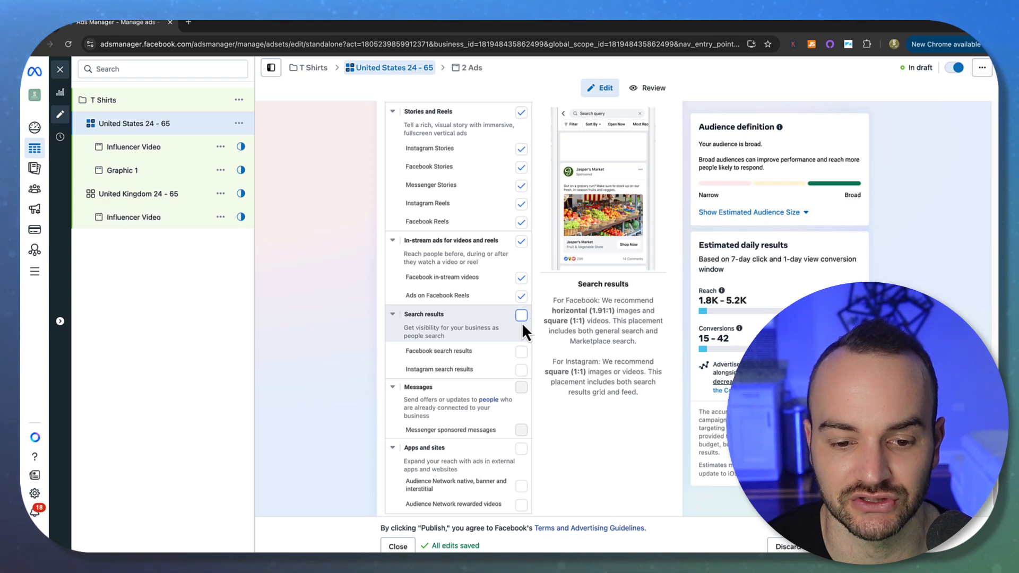
pyautogui.scroll(8, 521, 323)
pyautogui.scroll(2, 522, 325)
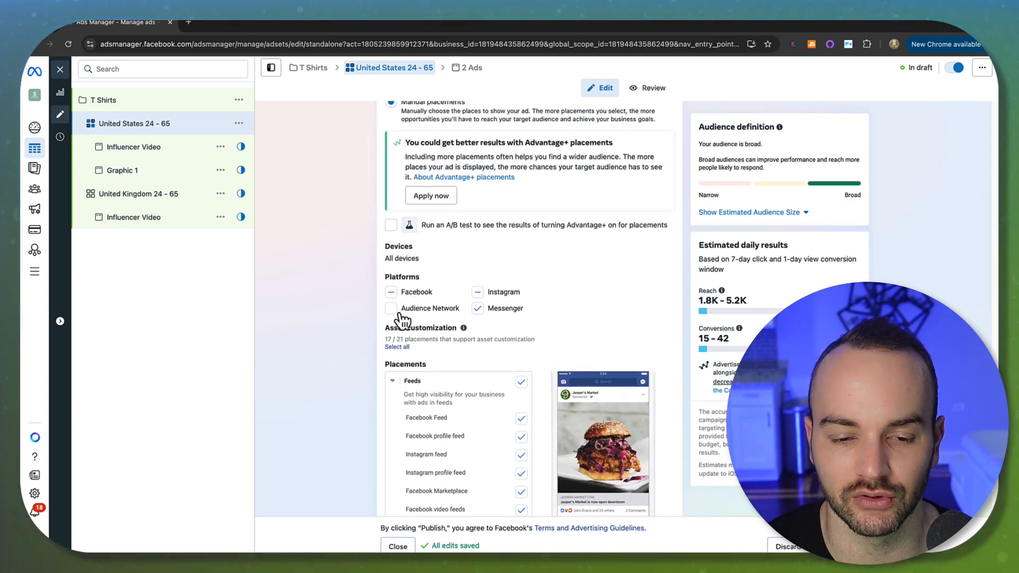
pyautogui.scroll(3, 367, 330)
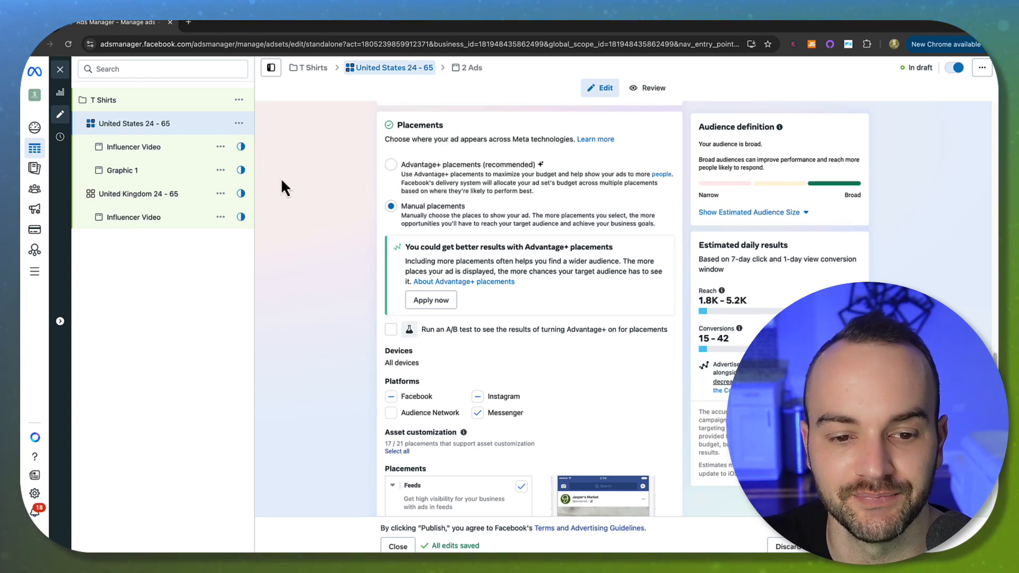
# Step: Open the United States ad set's Influencer Video ad, turn on its ad preview, and look over its identity and ad setup sections
pyautogui.click(131, 149)
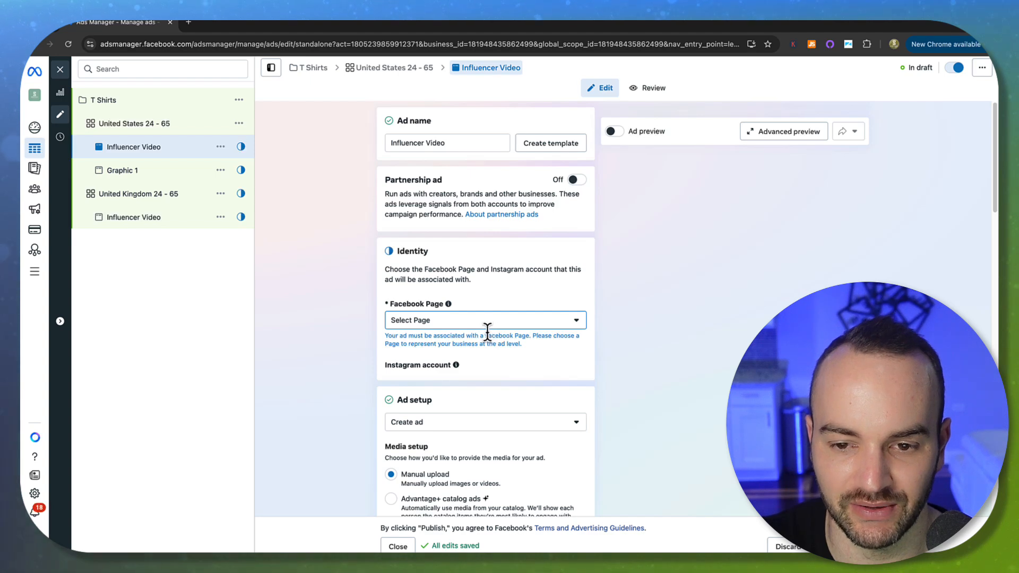
pyautogui.click(613, 132)
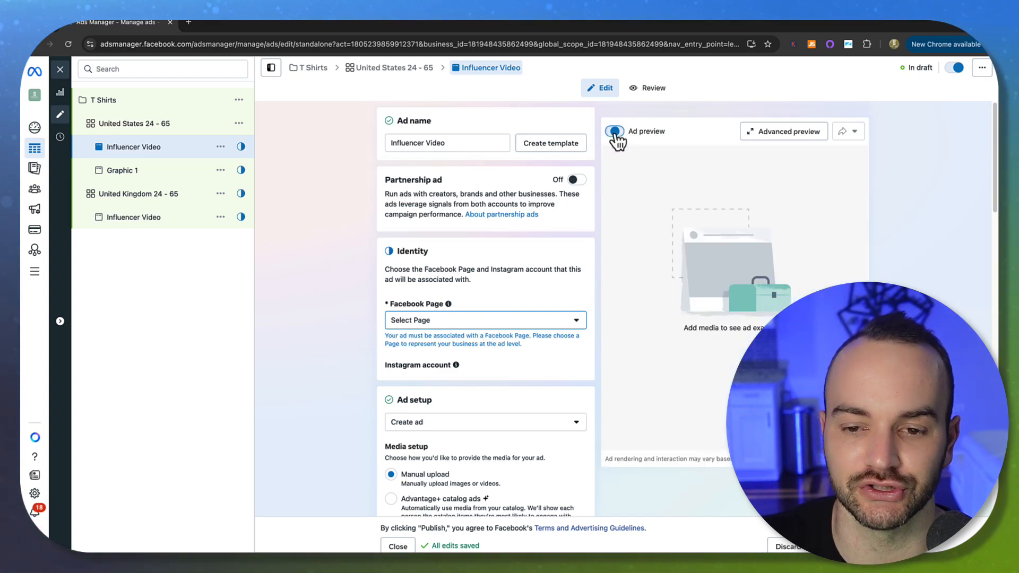
pyautogui.scroll(-3, 737, 355)
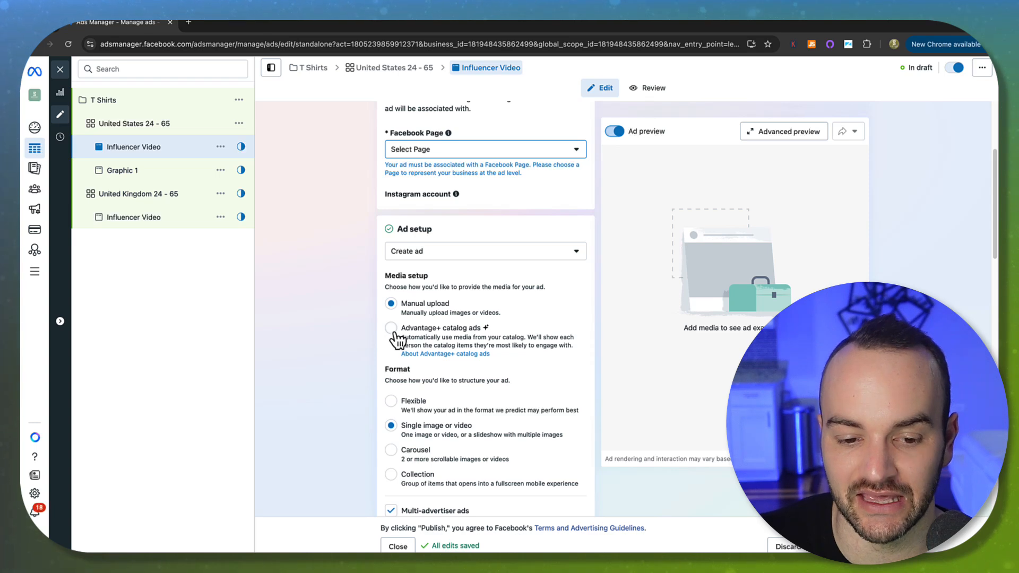
pyautogui.scroll(-1, 396, 337)
pyautogui.scroll(-3, 399, 336)
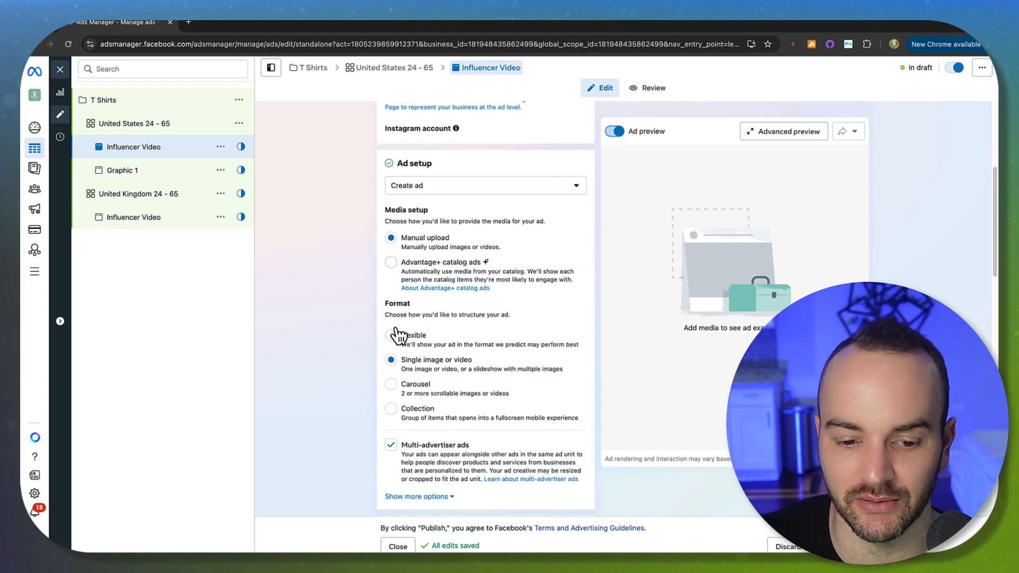
# Step: Change the ad setup to Use existing post, look over its ad sources, and set it back to Create ad
pyautogui.click(442, 191)
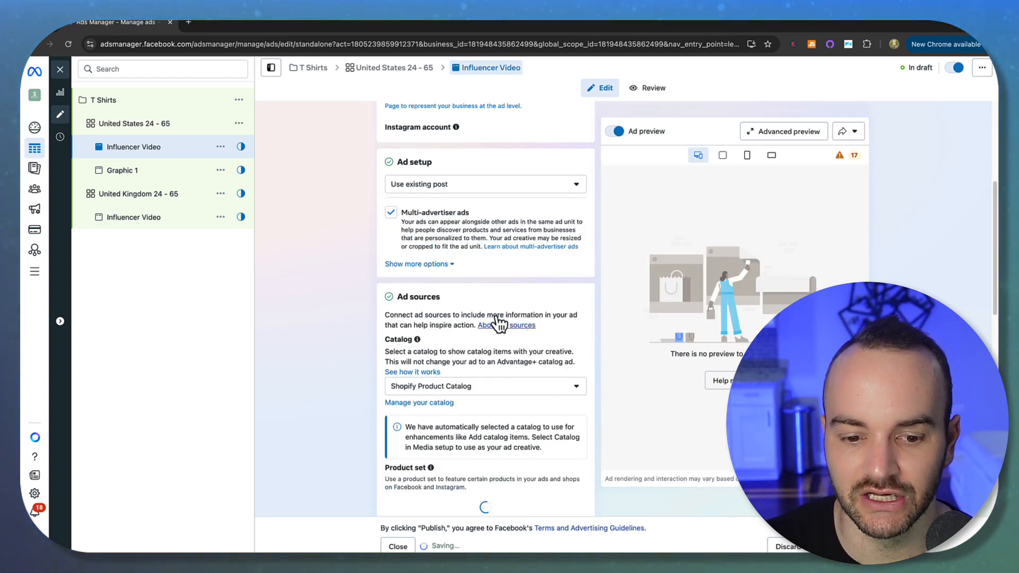
pyautogui.scroll(-2, 470, 338)
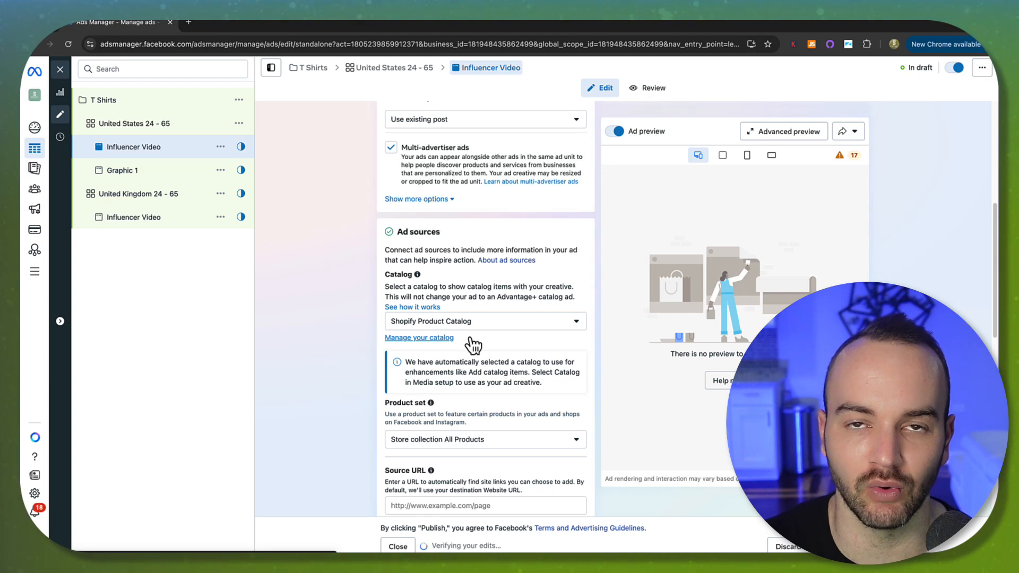
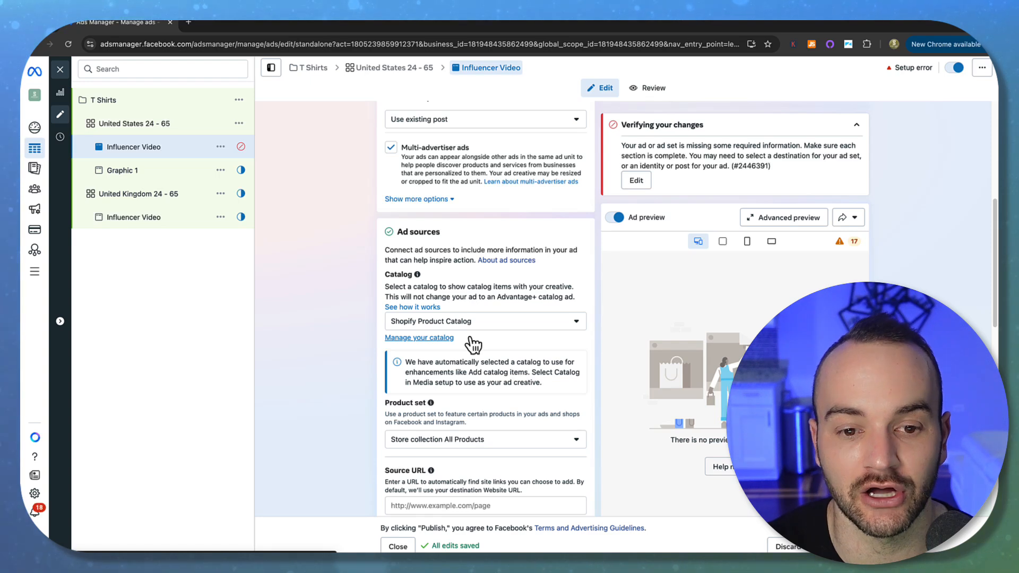
pyautogui.scroll(1, 473, 344)
pyautogui.click(430, 139)
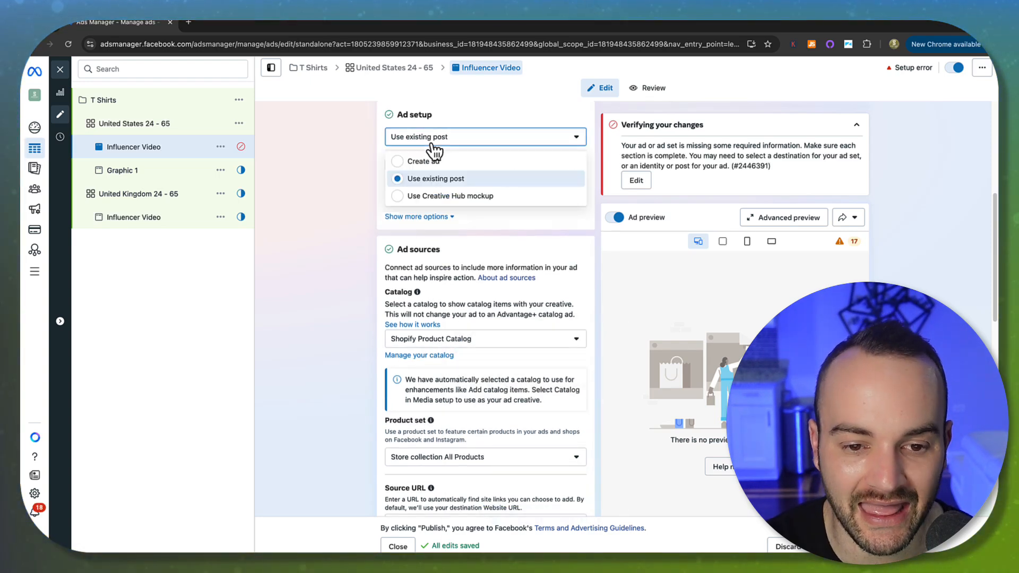
pyautogui.click(432, 162)
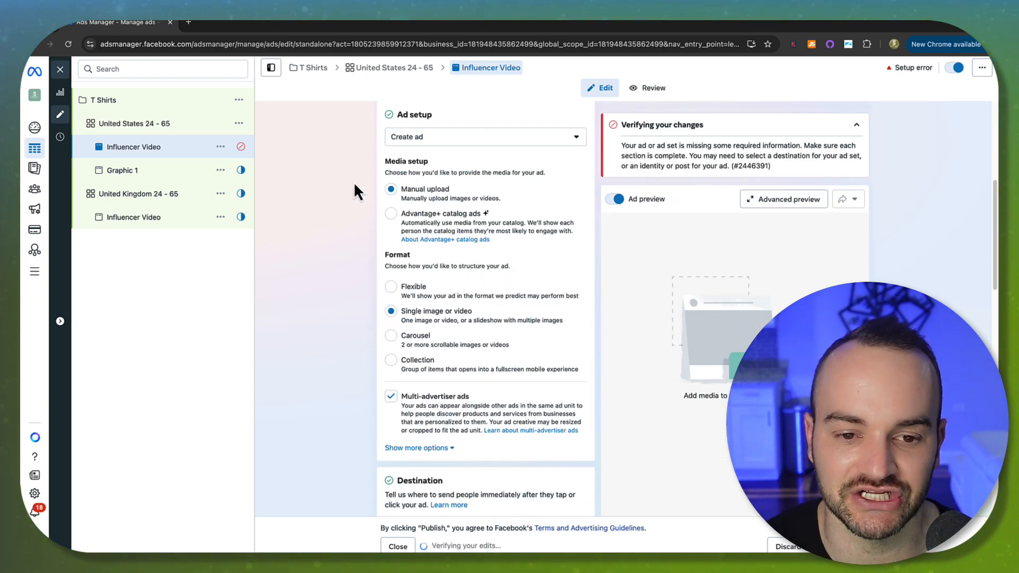
# Step: Look over the ad's destination and tracking sections, and start setting up its creative
pyautogui.scroll(-6, 477, 322)
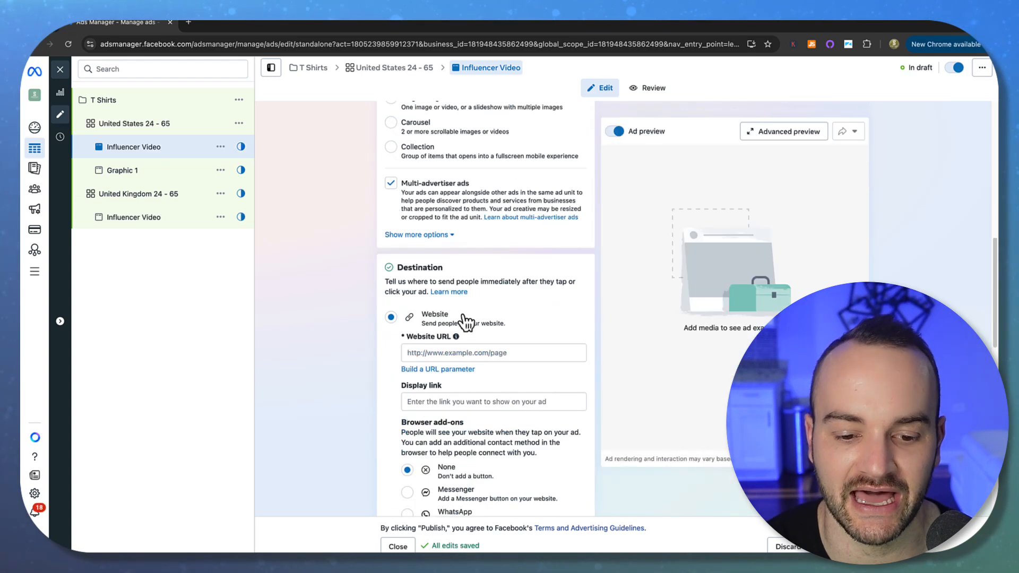
pyautogui.scroll(-8, 389, 301)
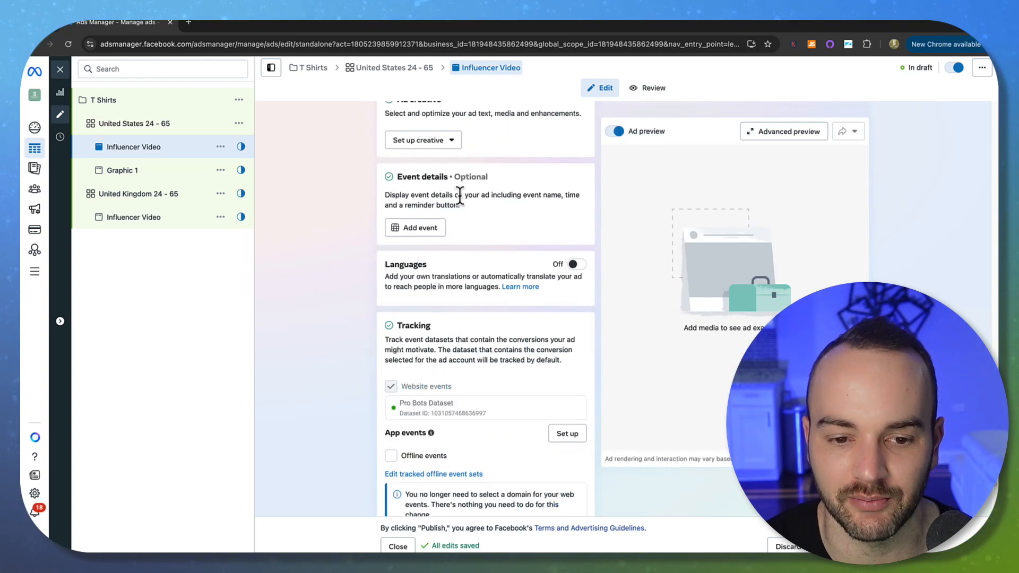
pyautogui.scroll(1, 458, 227)
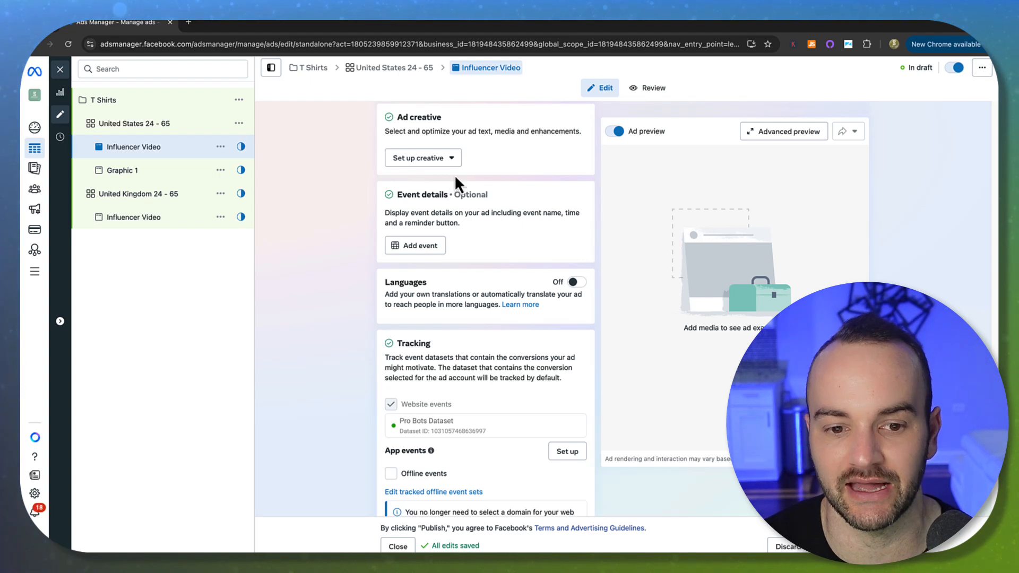
pyautogui.click(432, 162)
pyautogui.click(419, 184)
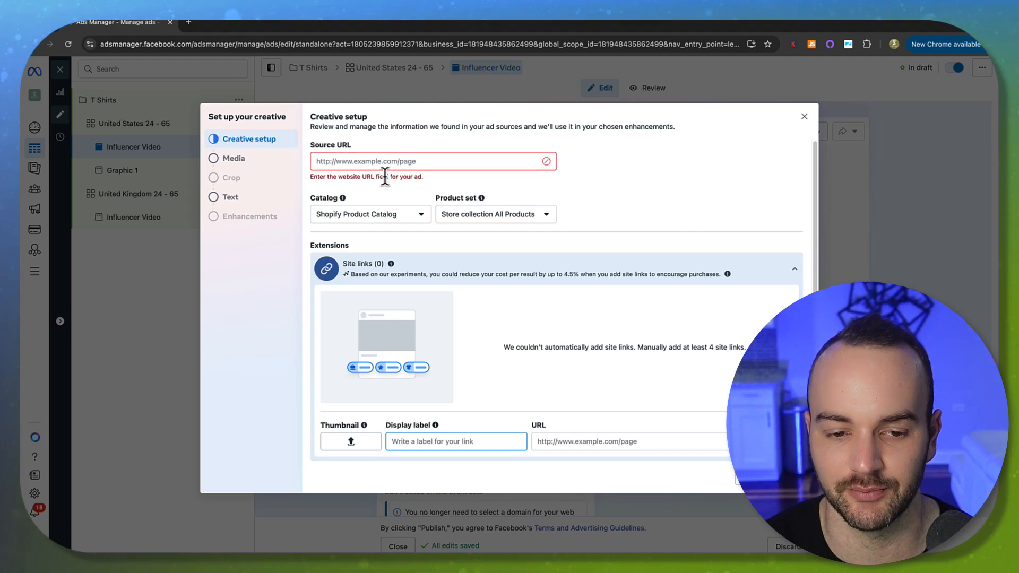
# Step: Enter Shirts as the display label of a new site link under the creative's extensions
pyautogui.scroll(-2, 513, 240)
pyautogui.scroll(-2, 513, 239)
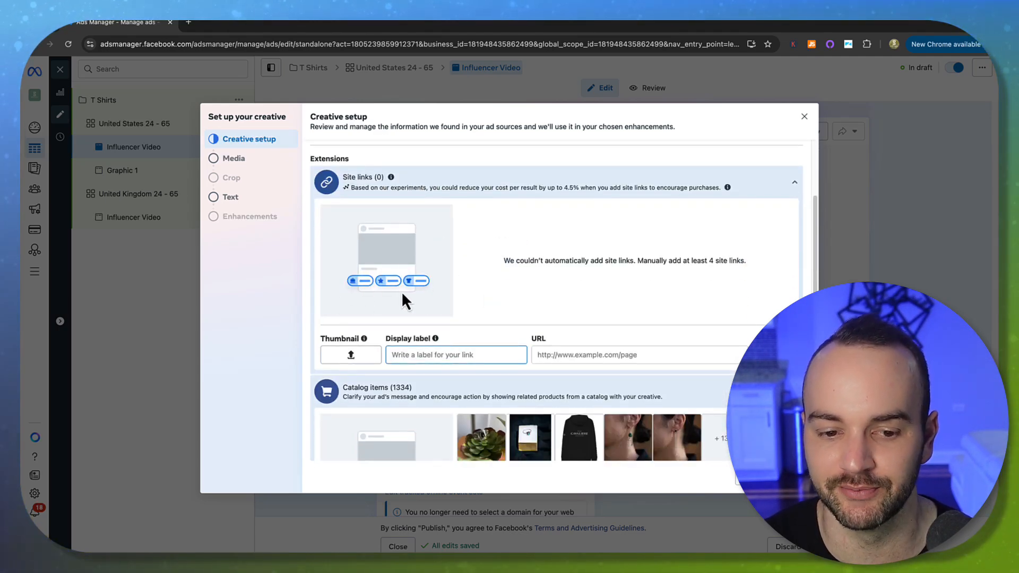
pyautogui.scroll(-1, 367, 290)
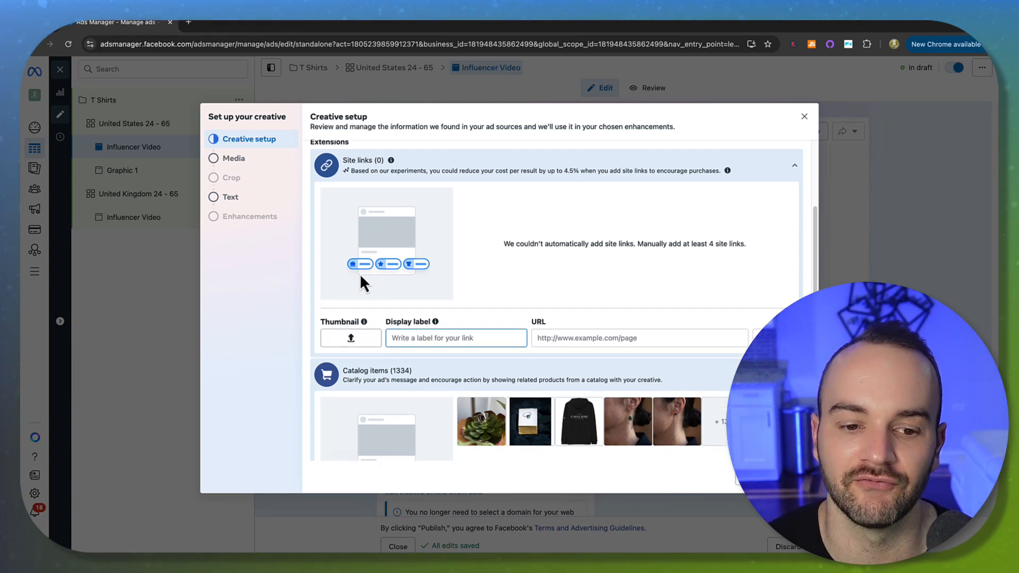
pyautogui.scroll(-1, 360, 272)
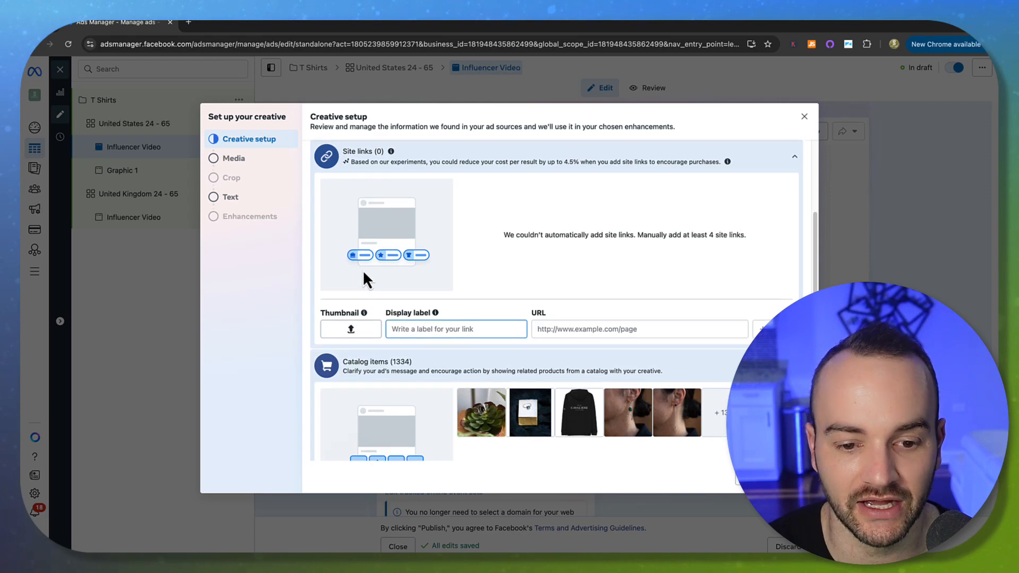
pyautogui.write('S')
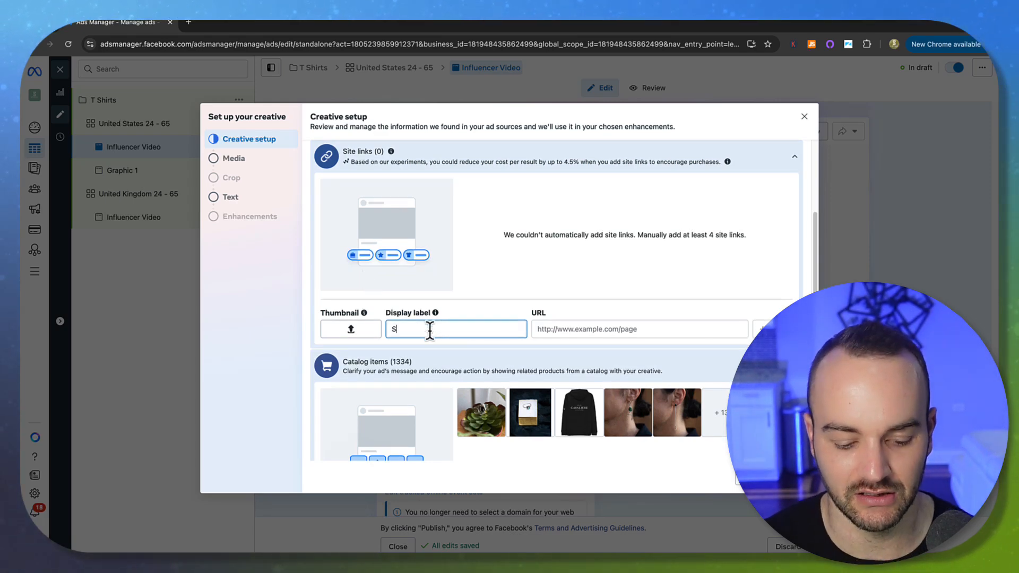
pyautogui.write('hirts')
# Step: Set the Shirts site link's URL to google.com and add the link to the creative
pyautogui.scroll(3, 479, 366)
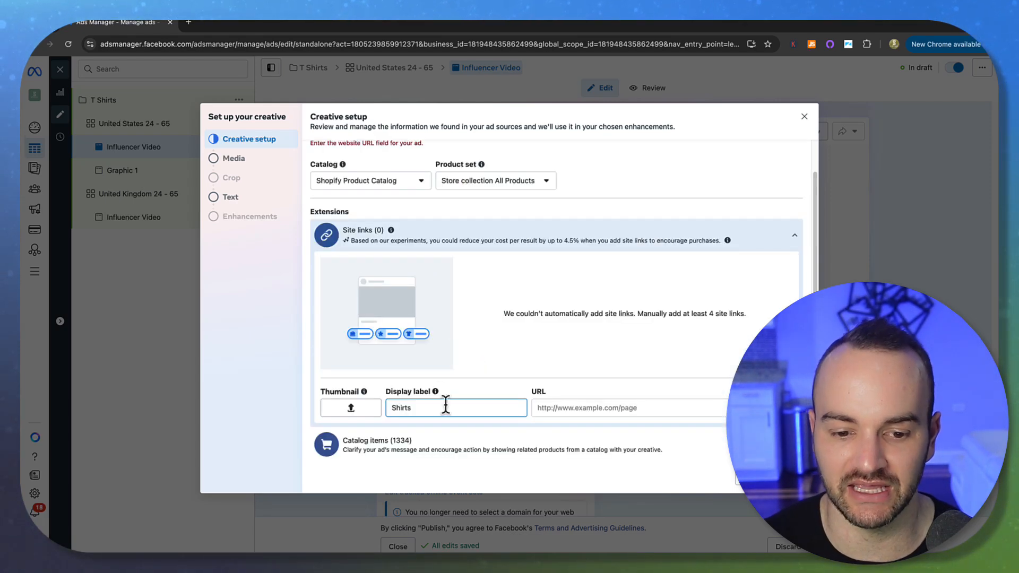
pyautogui.click(721, 411)
pyautogui.write('sdads')
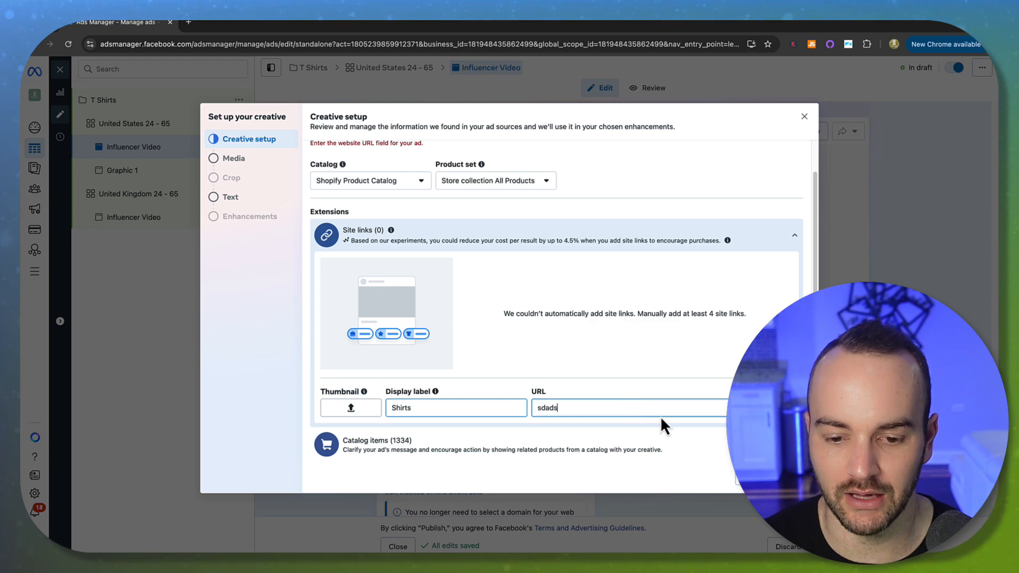
pyautogui.write('asd')
pyautogui.doubleClick(539, 408)
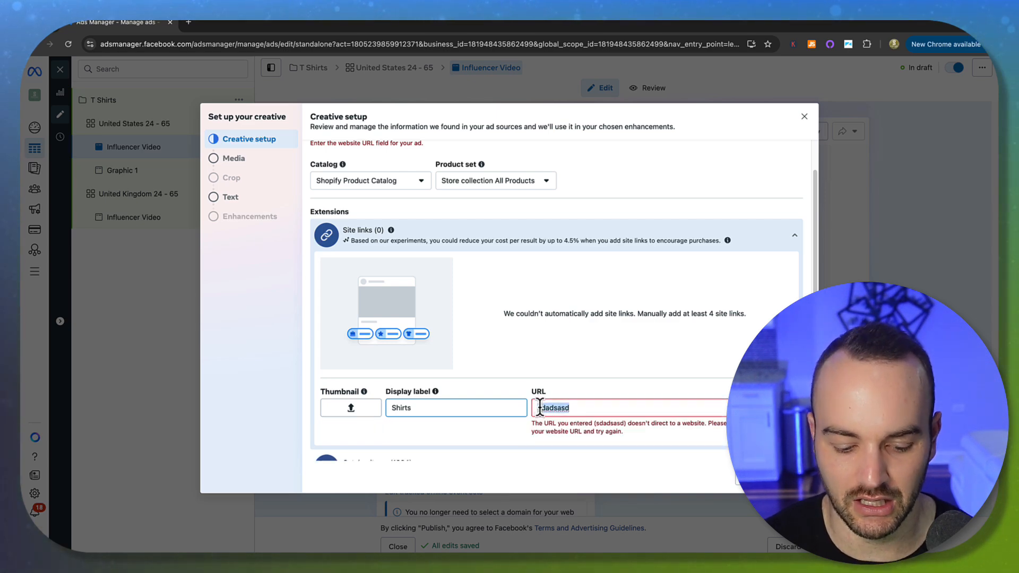
pyautogui.press('BackSpace')
pyautogui.write('google.com')
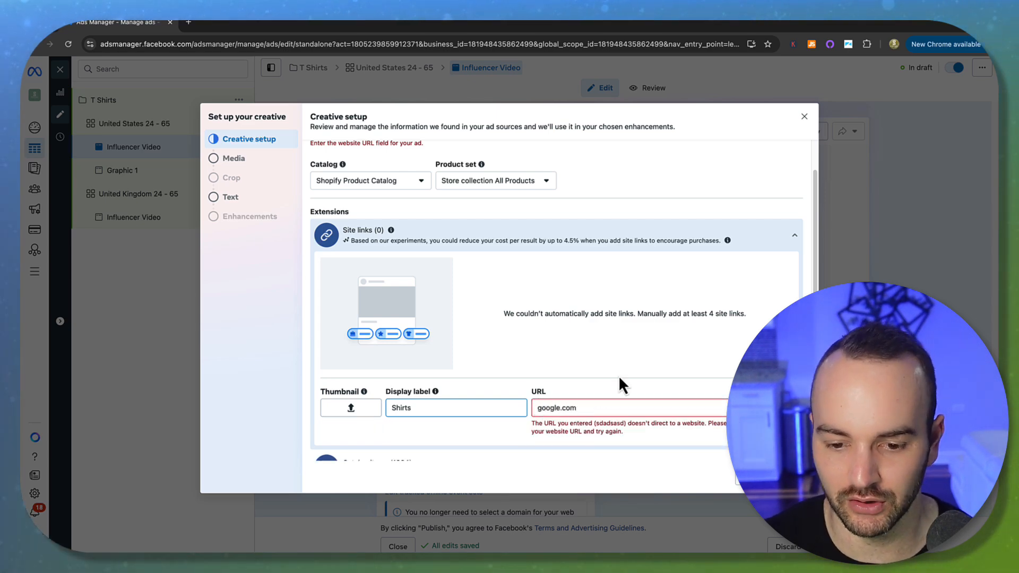
pyautogui.press('Return')
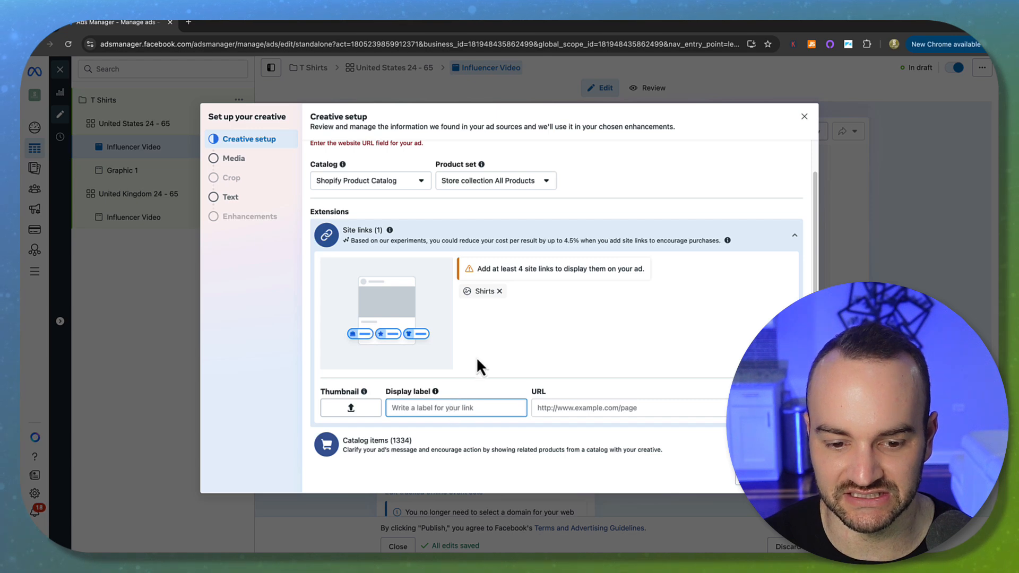
# Step: Start a site link labelled Pants, remove the Shirts site link, and return to the creative's source URL
pyautogui.write('Pants')
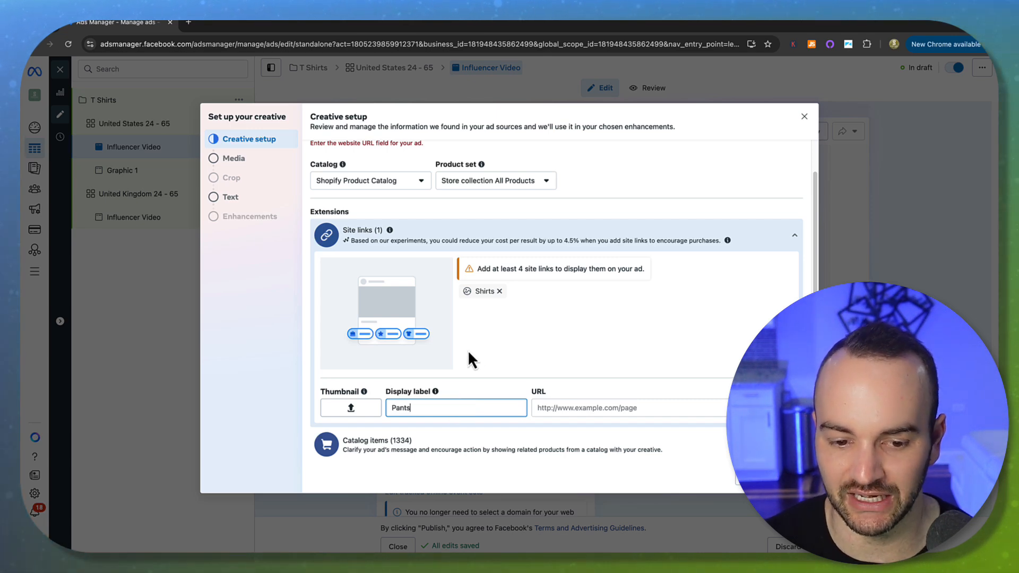
pyautogui.click(500, 291)
pyautogui.click(755, 242)
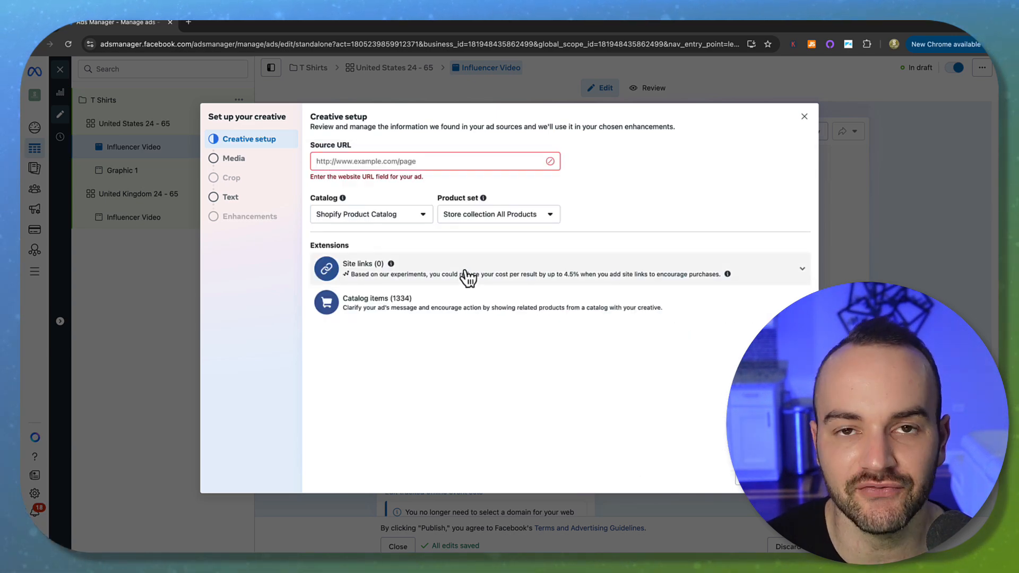
pyautogui.click(416, 280)
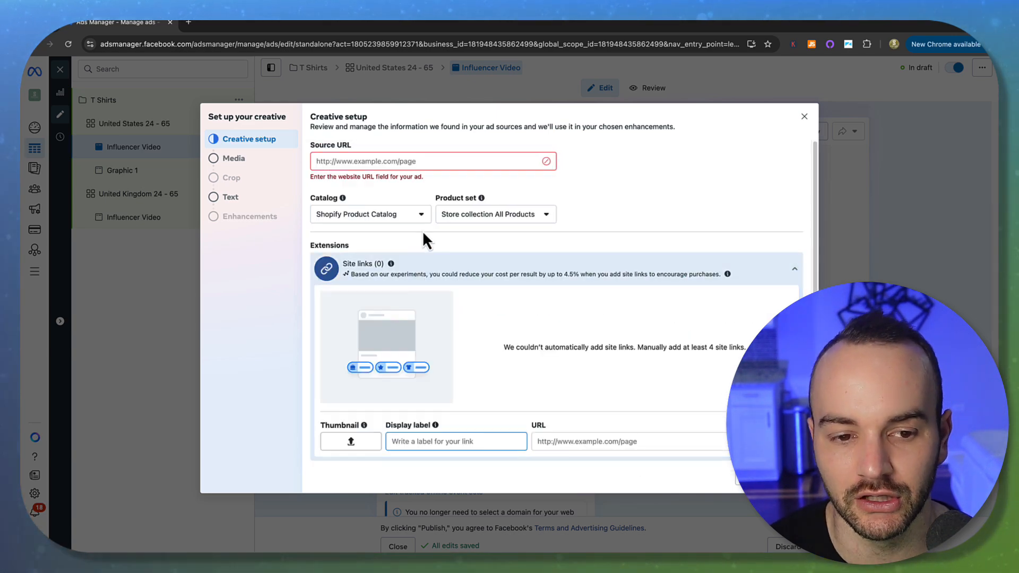
pyautogui.click(367, 160)
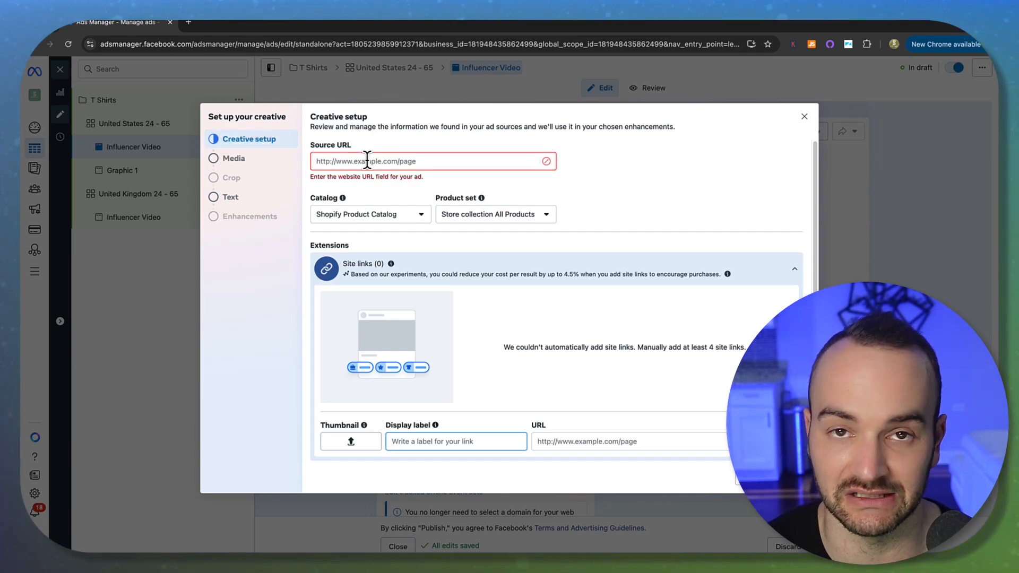
# Step: Choose the 4.png_105 account image as the creative's media and continue to the placement crops
pyautogui.click(236, 159)
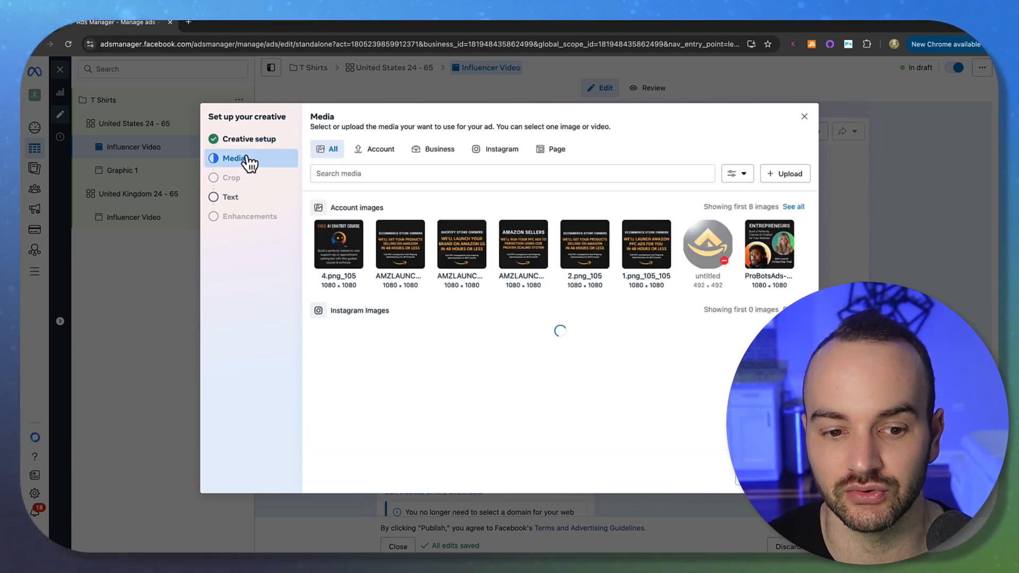
pyautogui.click(335, 241)
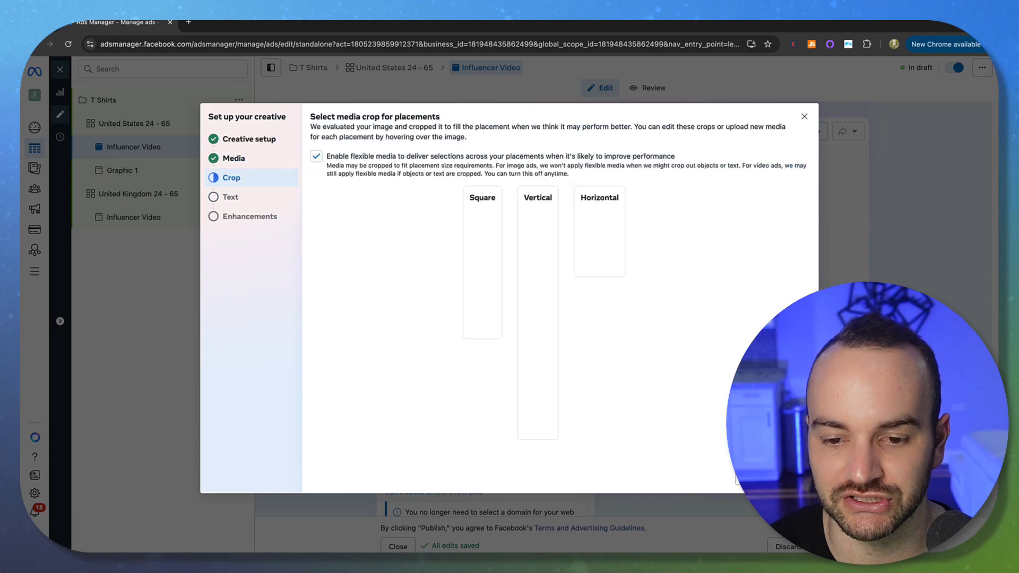
pyautogui.click(239, 159)
pyautogui.click(793, 476)
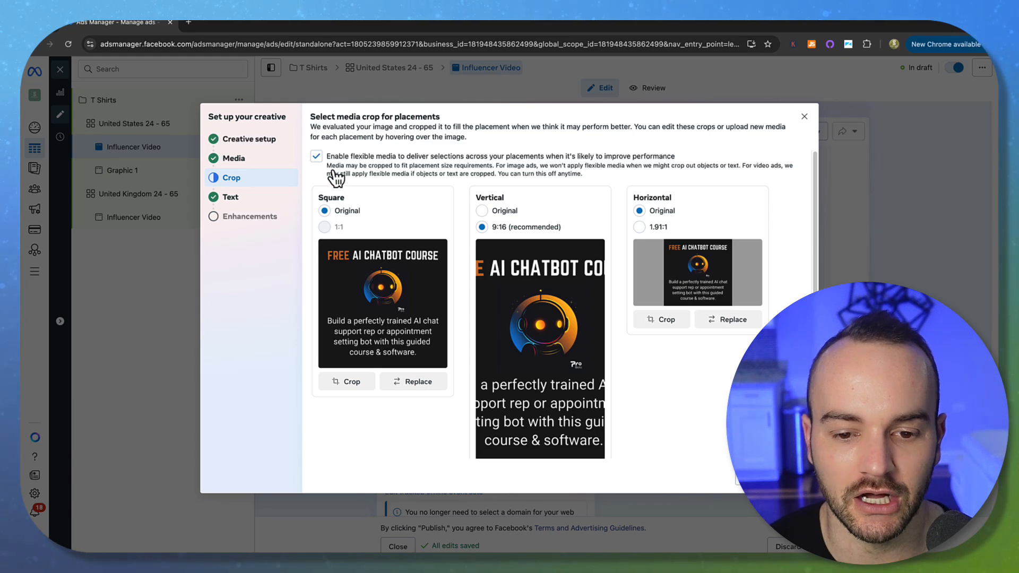
# Step: Turn off flexible media delivery across the ad's placements
pyautogui.click(317, 158)
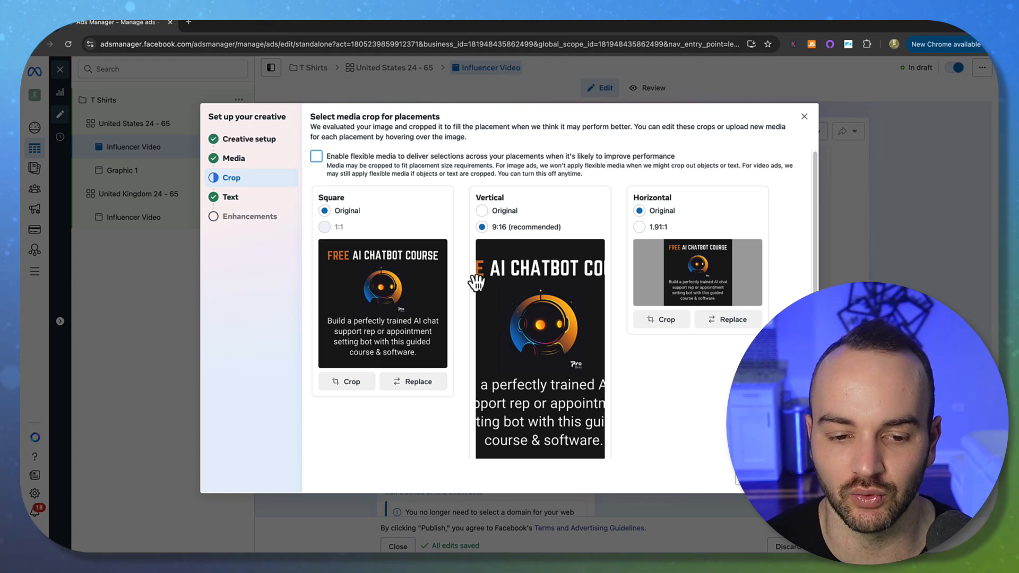
pyautogui.click(316, 199)
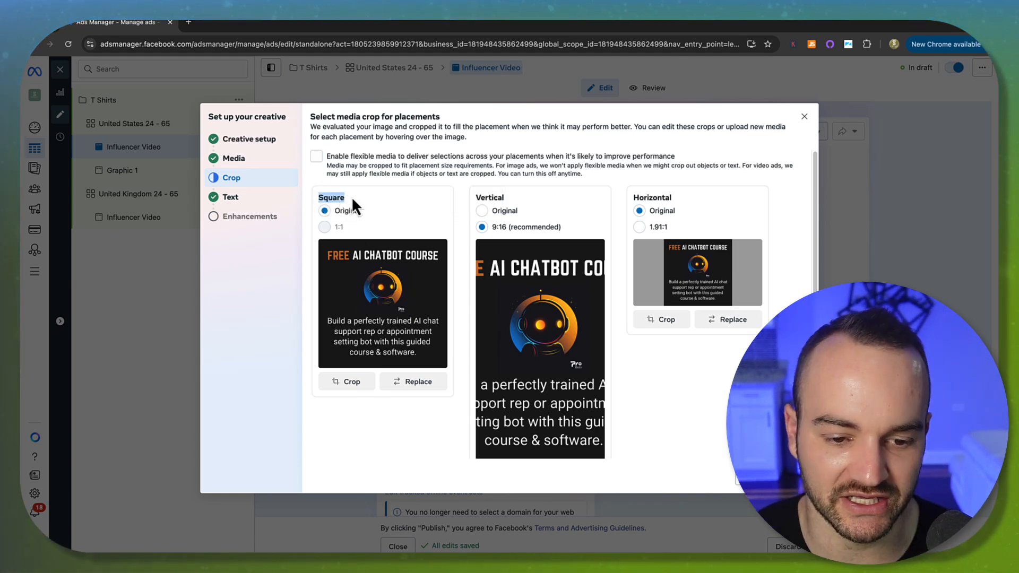
pyautogui.click(305, 290)
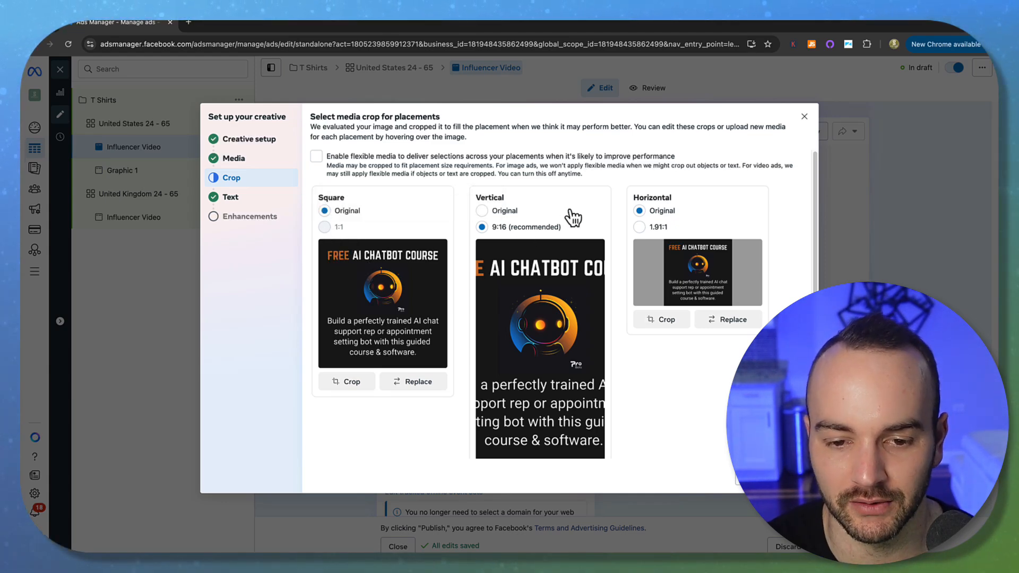
# Step: Compare the vertical placement's Original and 9:16 crops, and set it to Original
pyautogui.scroll(-2, 573, 218)
pyautogui.scroll(1, 563, 244)
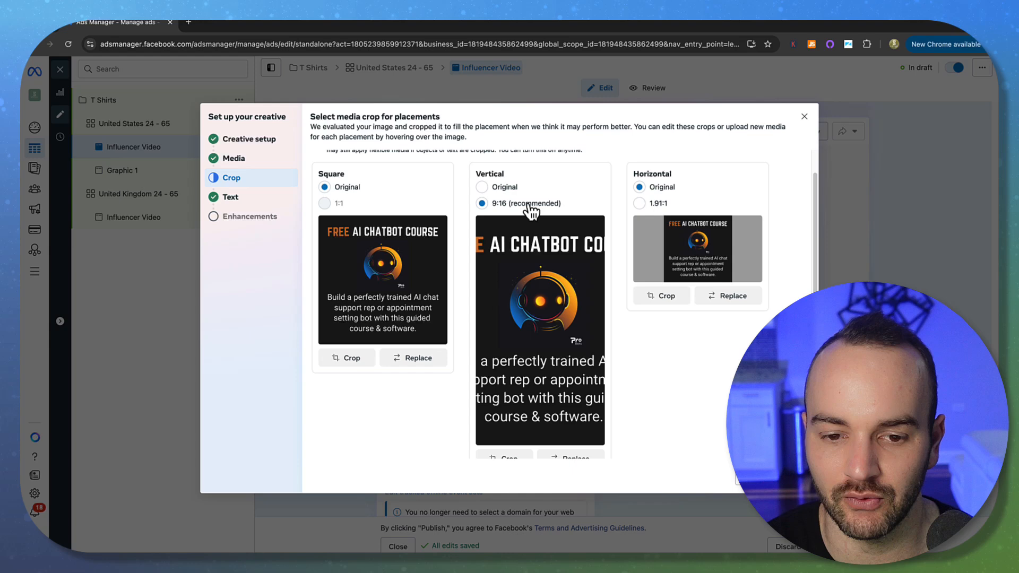
pyautogui.click(502, 189)
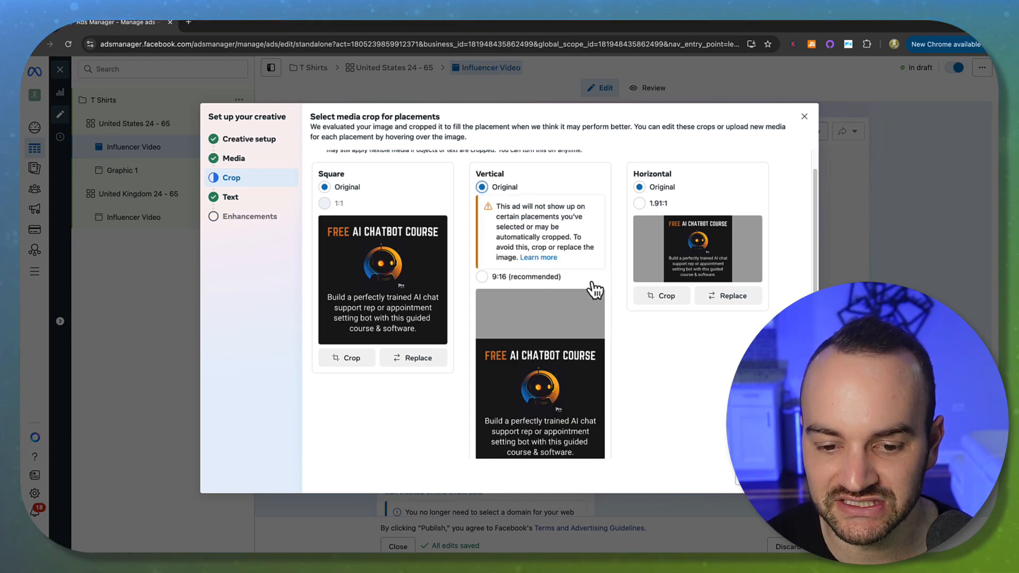
pyautogui.scroll(-2, 557, 276)
pyautogui.click(484, 226)
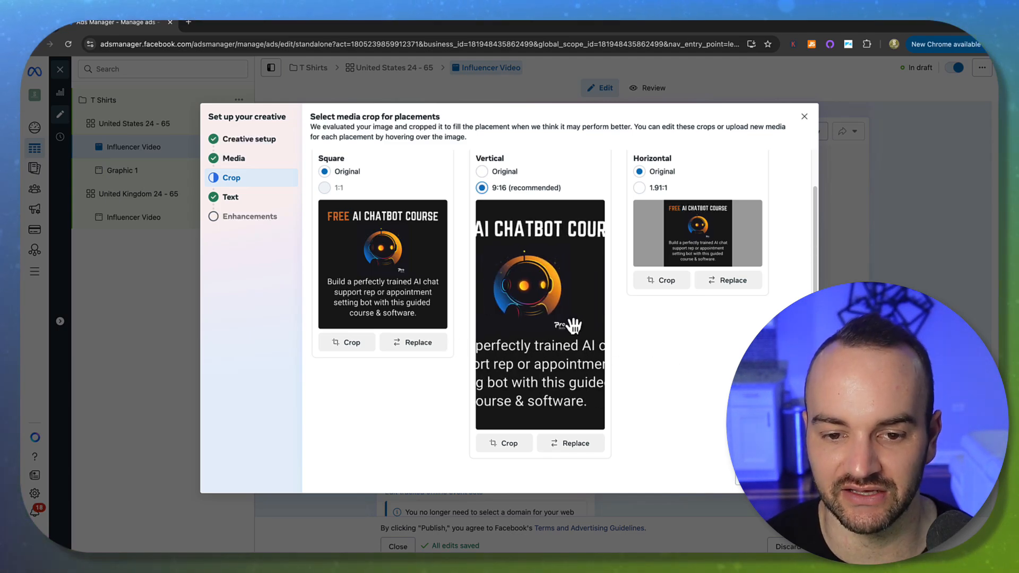
pyautogui.click(483, 172)
pyautogui.scroll(-3, 647, 336)
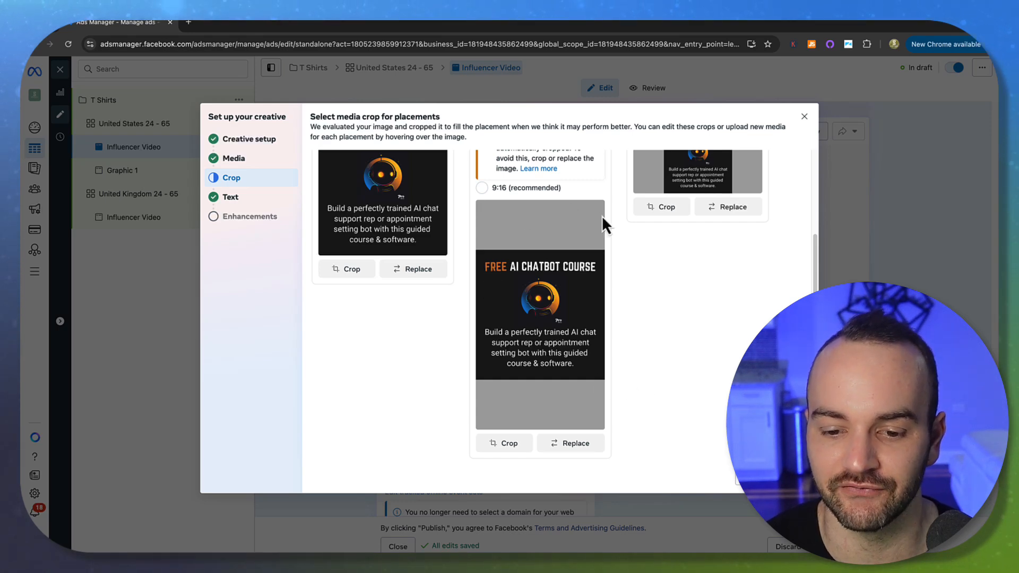
# Step: Look over the replacement media for Stories and Reels, keep the 4.png_105 image, and review its vertical preview
pyautogui.click(573, 446)
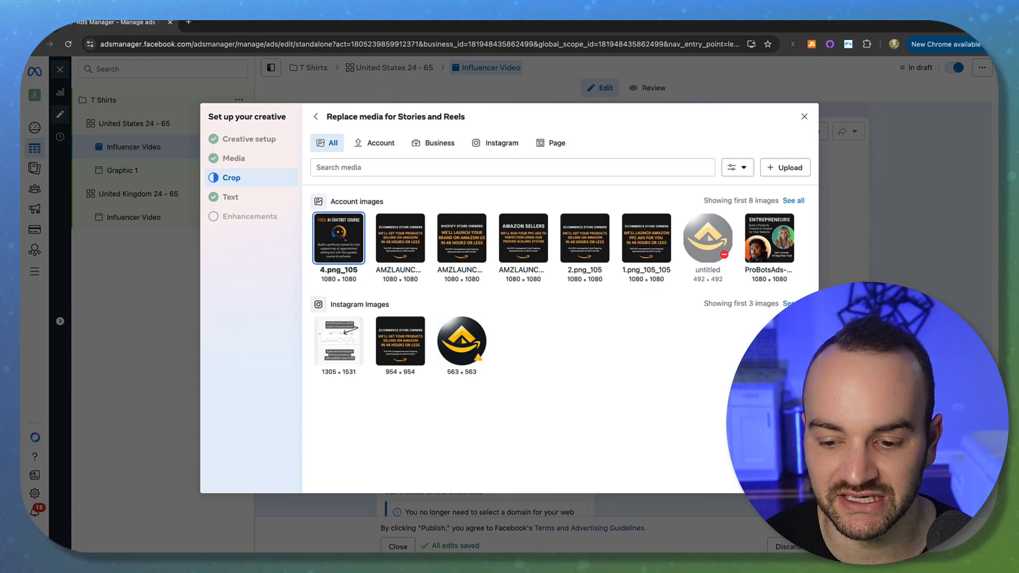
pyautogui.click(338, 237)
pyautogui.scroll(-3, 557, 371)
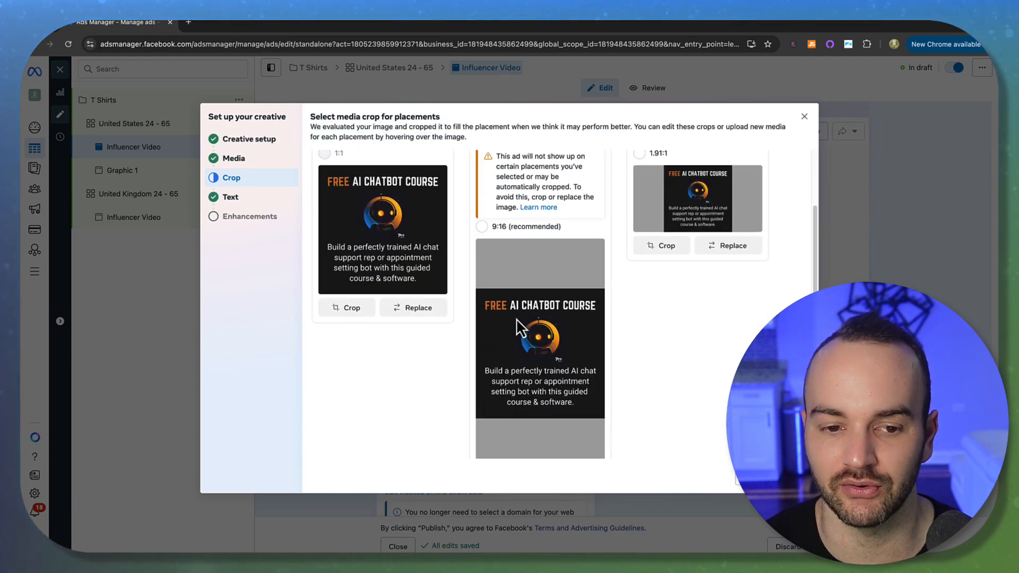
pyautogui.scroll(1, 520, 328)
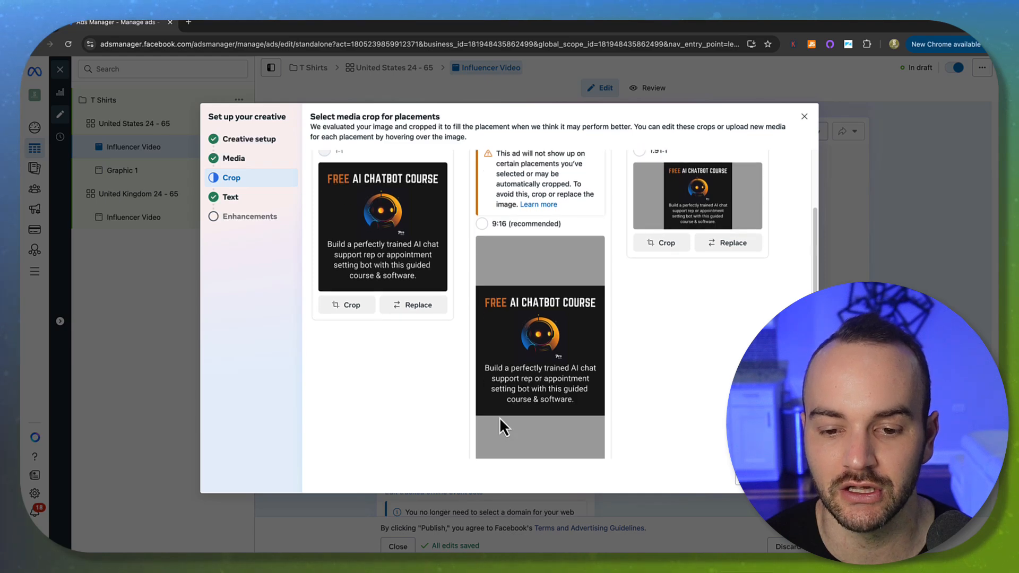
pyautogui.scroll(-2, 531, 398)
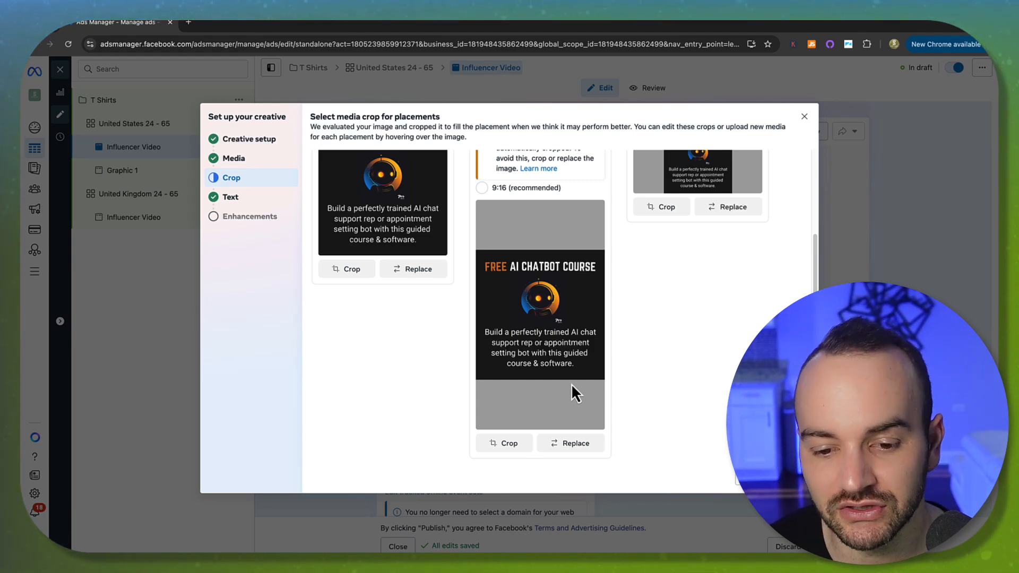
pyautogui.scroll(1, 573, 382)
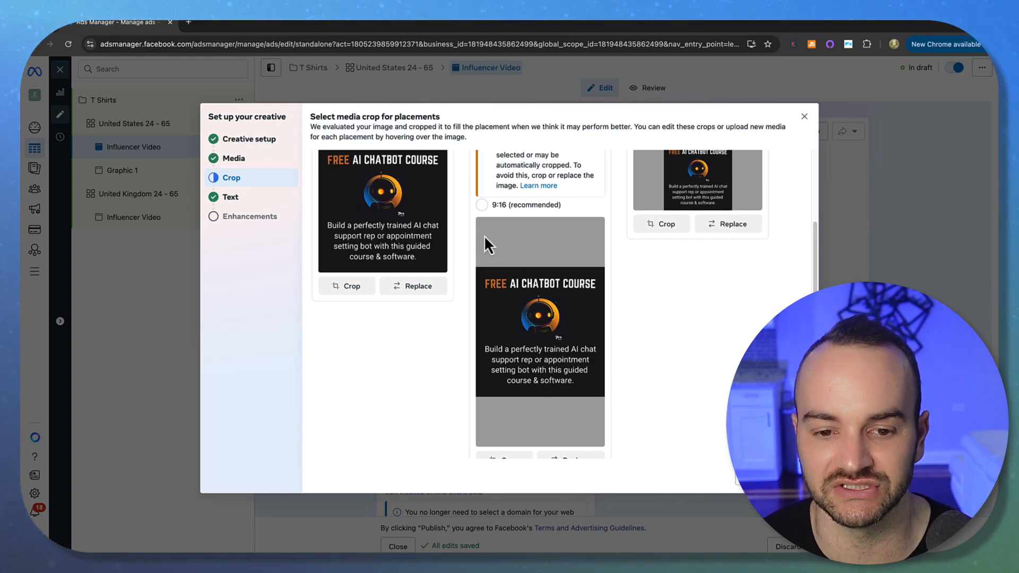
# Step: Switch the vertical crop to 9:16 for a comparison, set it back to Original, and review the placement previews
pyautogui.click(482, 205)
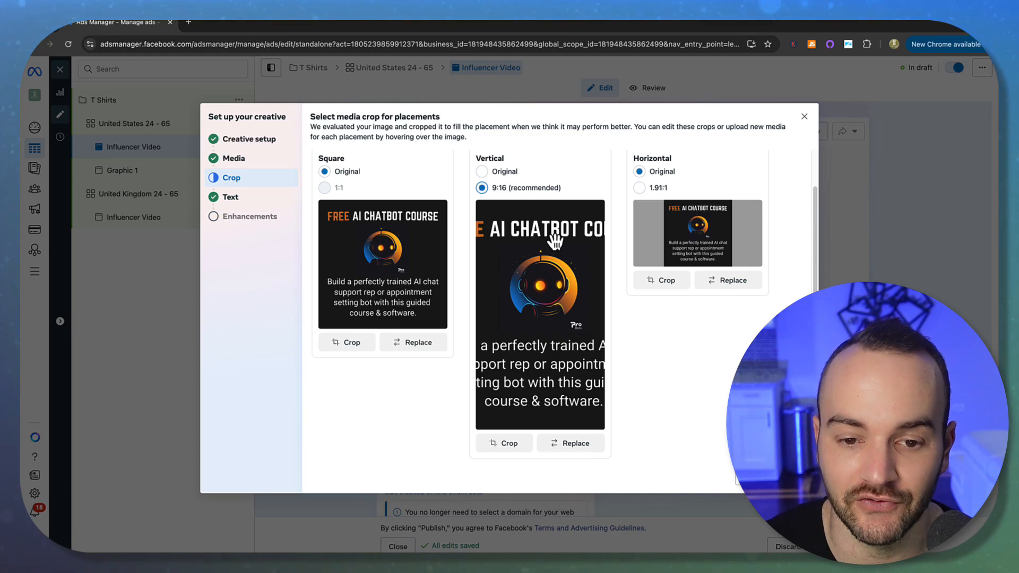
pyautogui.click(483, 172)
pyautogui.scroll(-1, 576, 380)
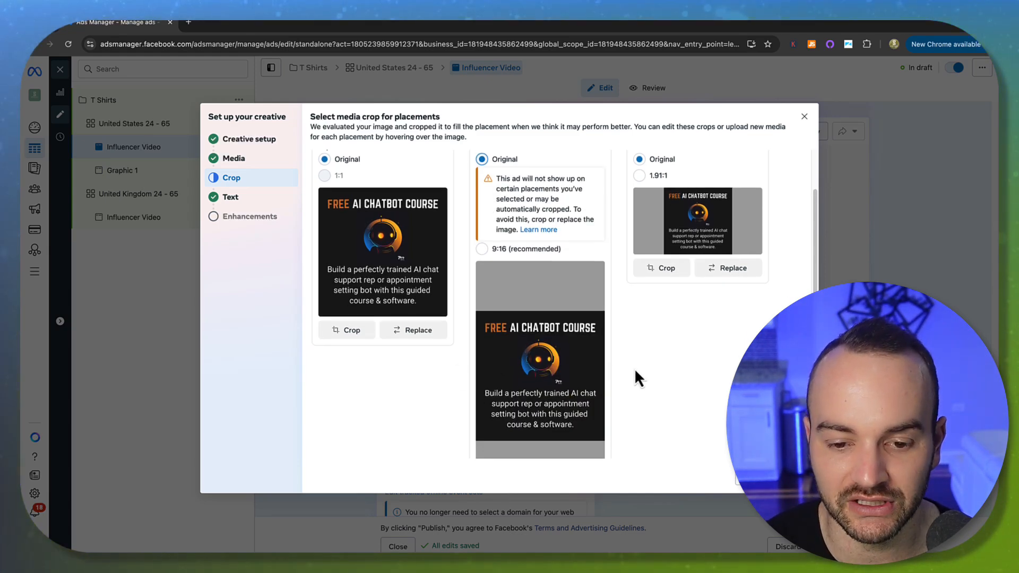
pyautogui.scroll(-1, 635, 371)
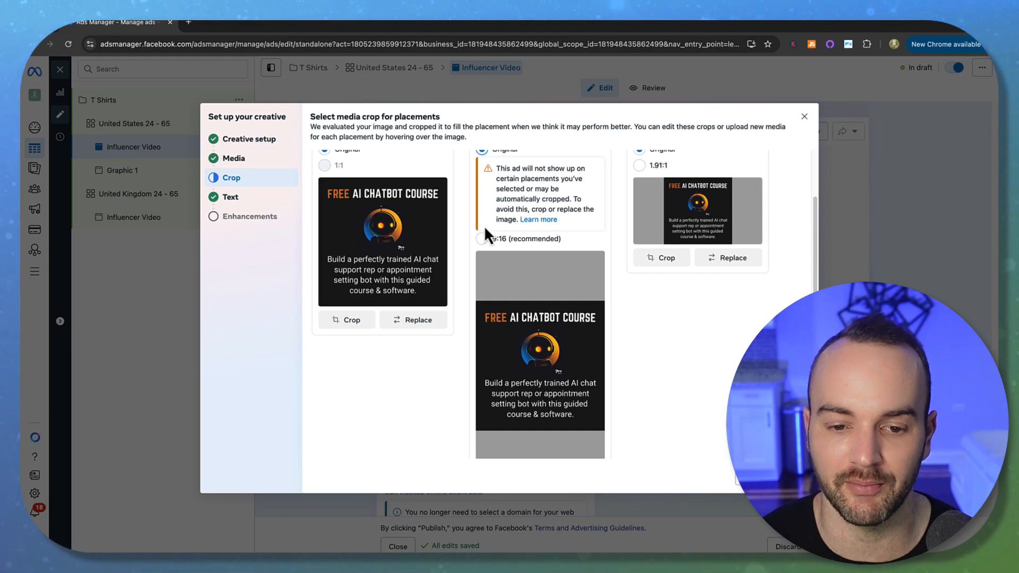
pyautogui.scroll(-3, 592, 340)
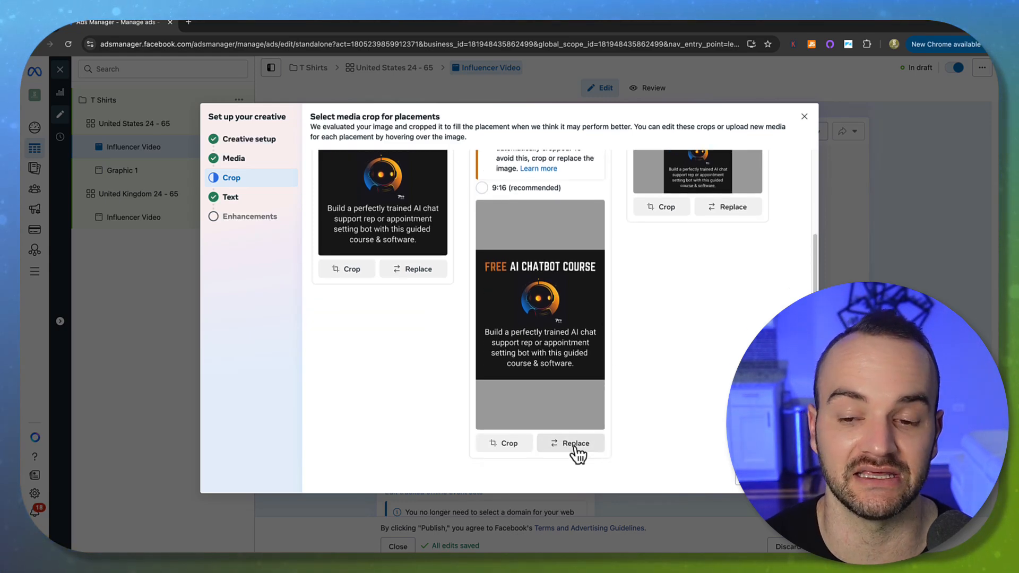
pyautogui.scroll(5, 621, 424)
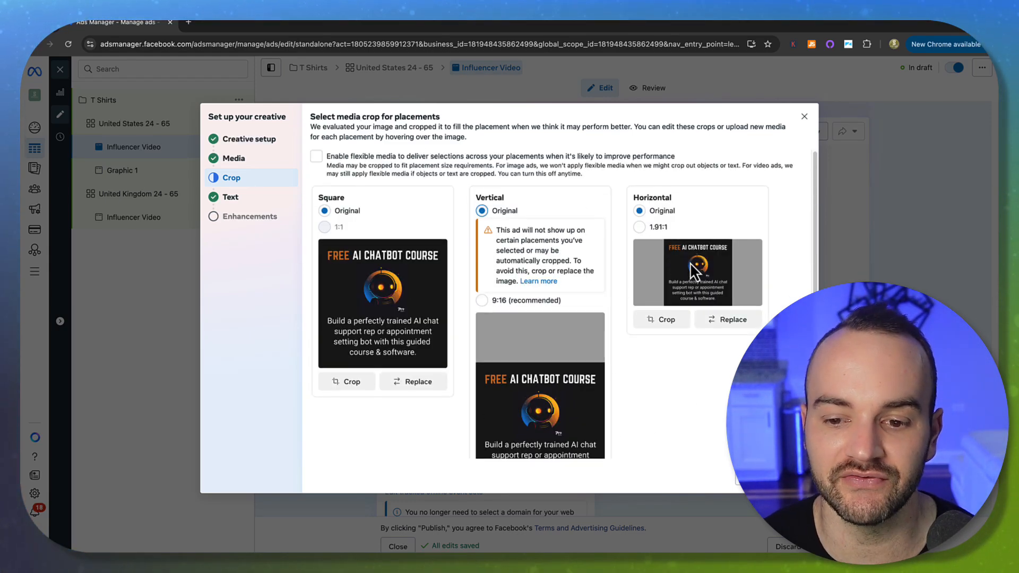
# Step: Set the horizontal crop to 1.91:1 and continue past the text options to the creative enhancements
pyautogui.click(639, 229)
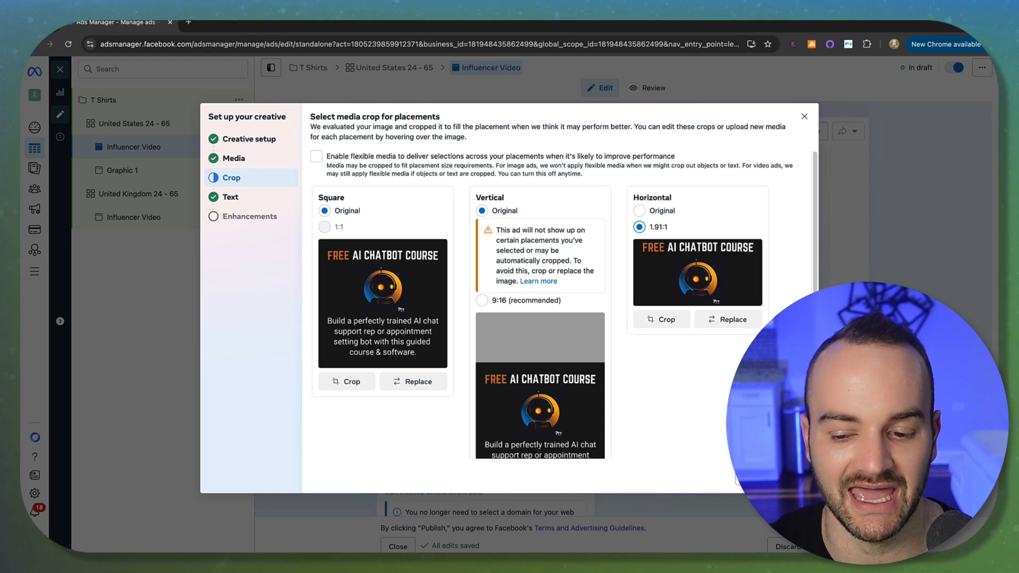
pyautogui.click(792, 478)
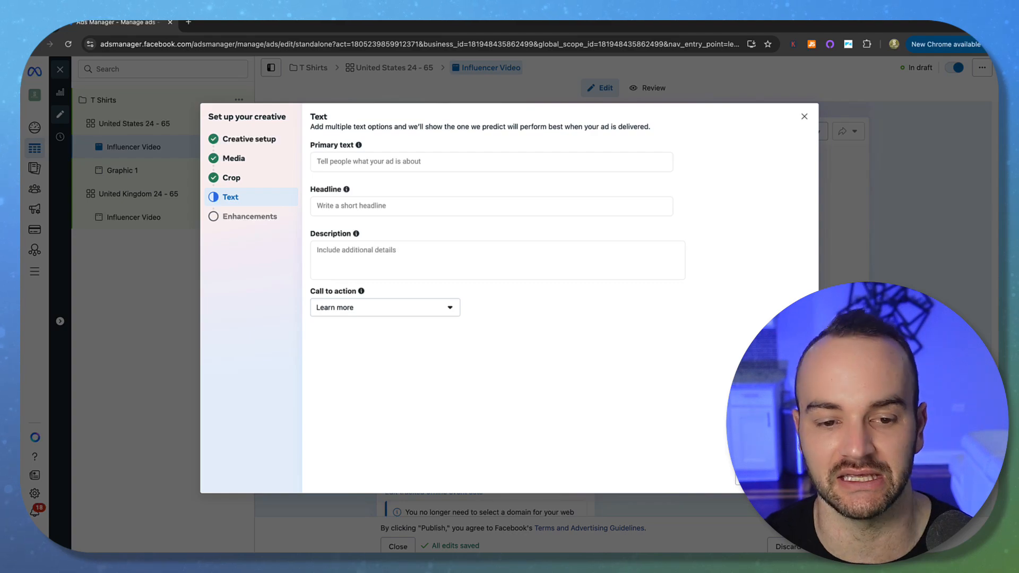
pyautogui.click(792, 478)
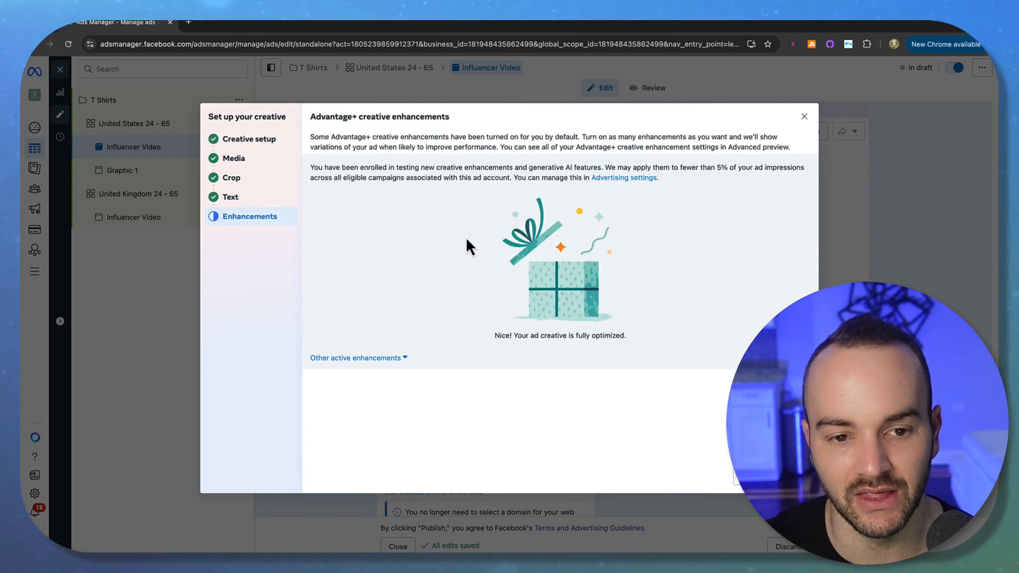
# Step: Show the other active Advantage+ creative enhancements and turn off Add overlays
pyautogui.click(354, 359)
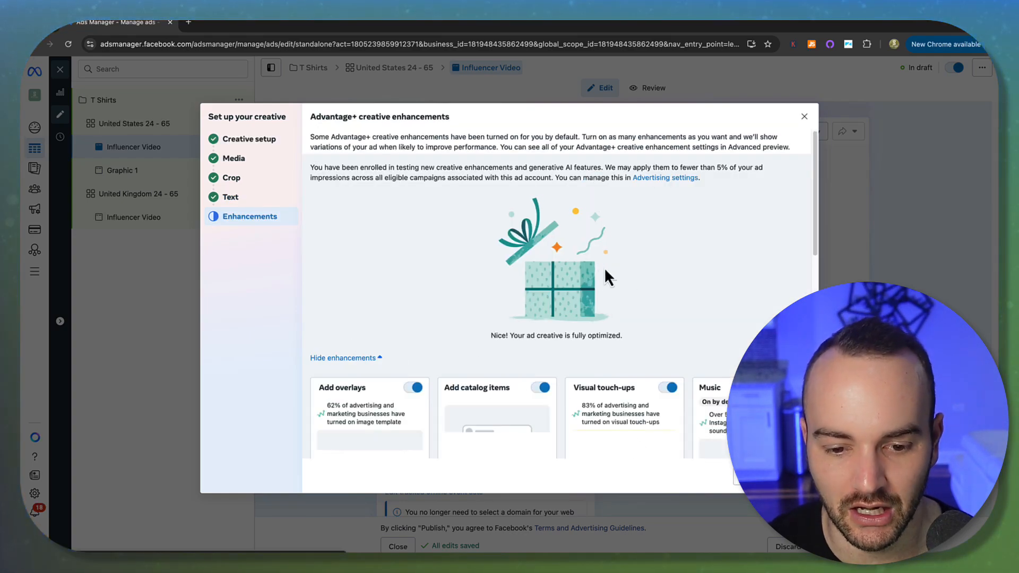
pyautogui.scroll(-10, 600, 270)
pyautogui.scroll(3, 585, 247)
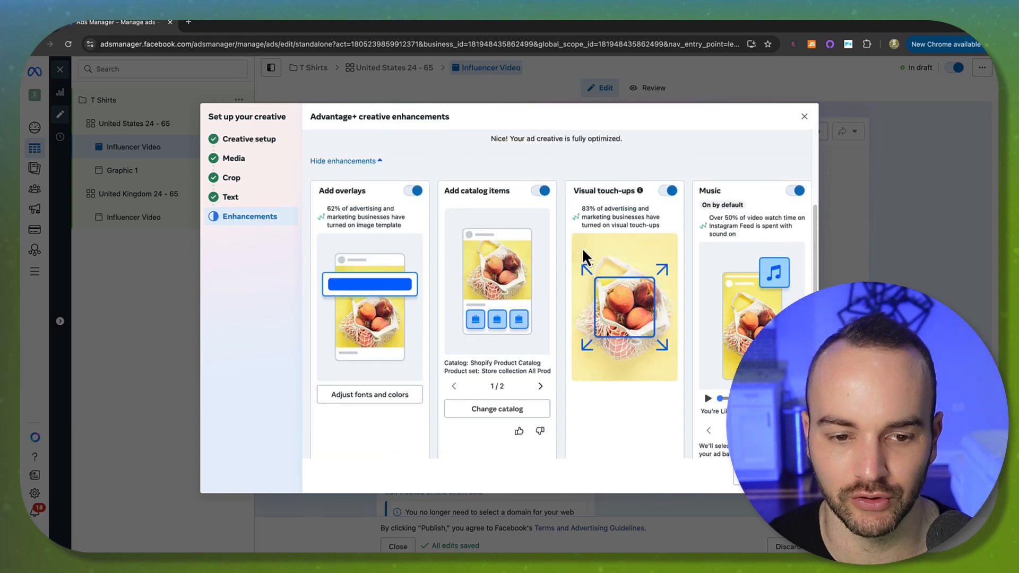
pyautogui.click(414, 191)
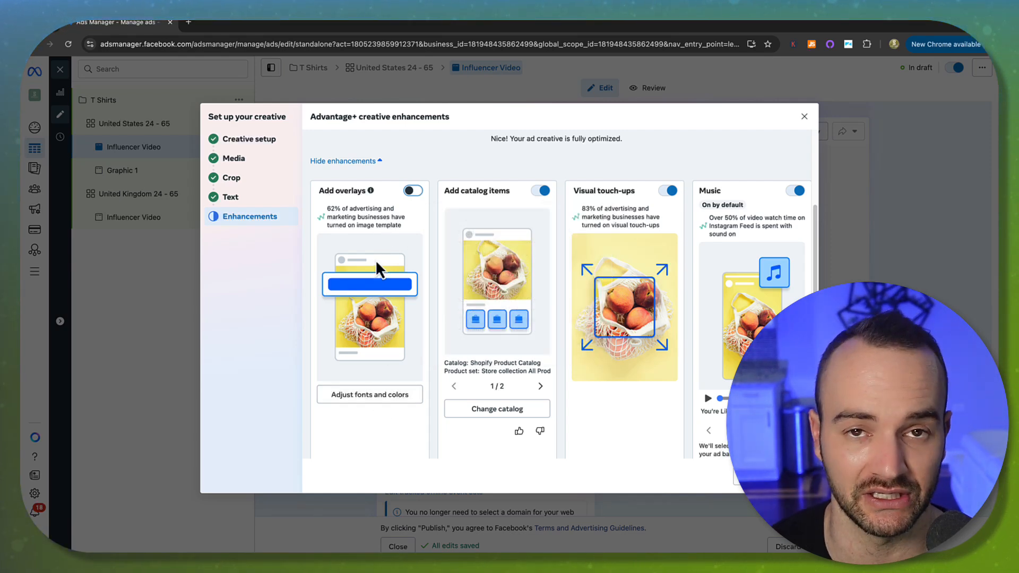
# Step: Turn off the Add catalog items, Visual touch-ups and Music enhancements
pyautogui.moveTo(414, 199)
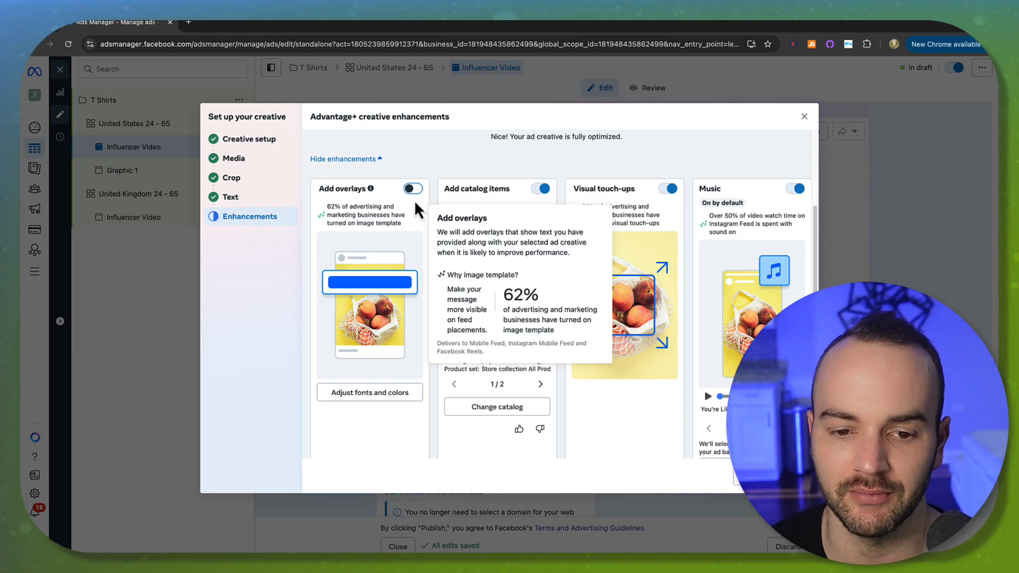
pyautogui.click(543, 189)
pyautogui.click(384, 282)
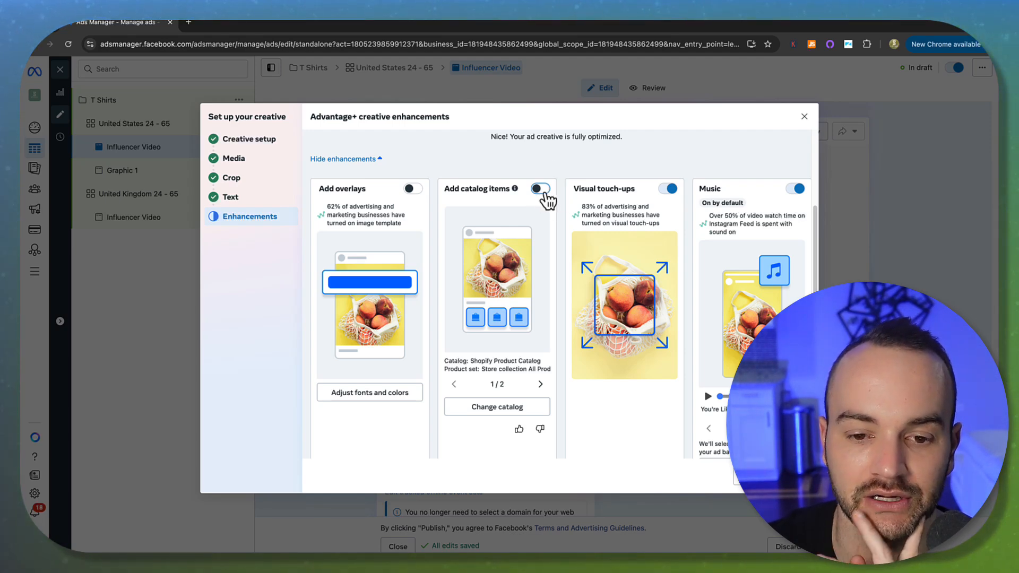
pyautogui.scroll(-1, 664, 196)
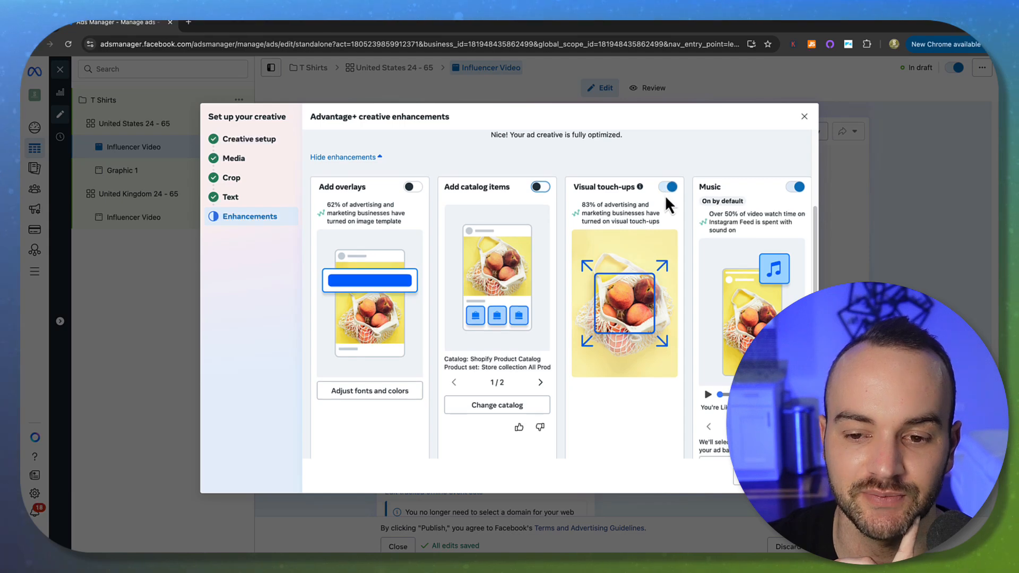
pyautogui.click(666, 179)
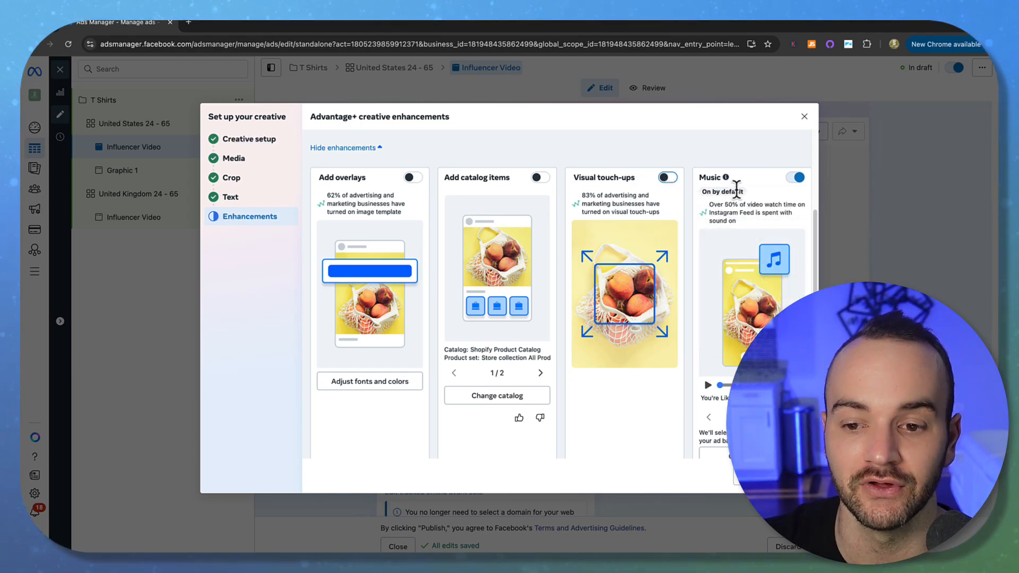
pyautogui.click(795, 178)
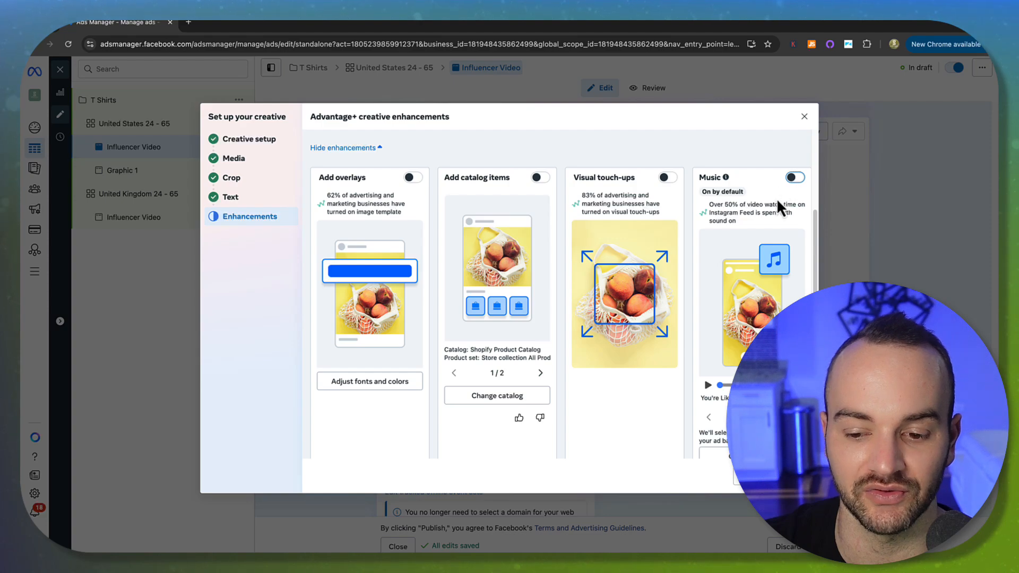
# Step: Open the Music enhancement's song selection, return to the enhancements overview, and show the other active enhancements again
pyautogui.scroll(-2, 746, 323)
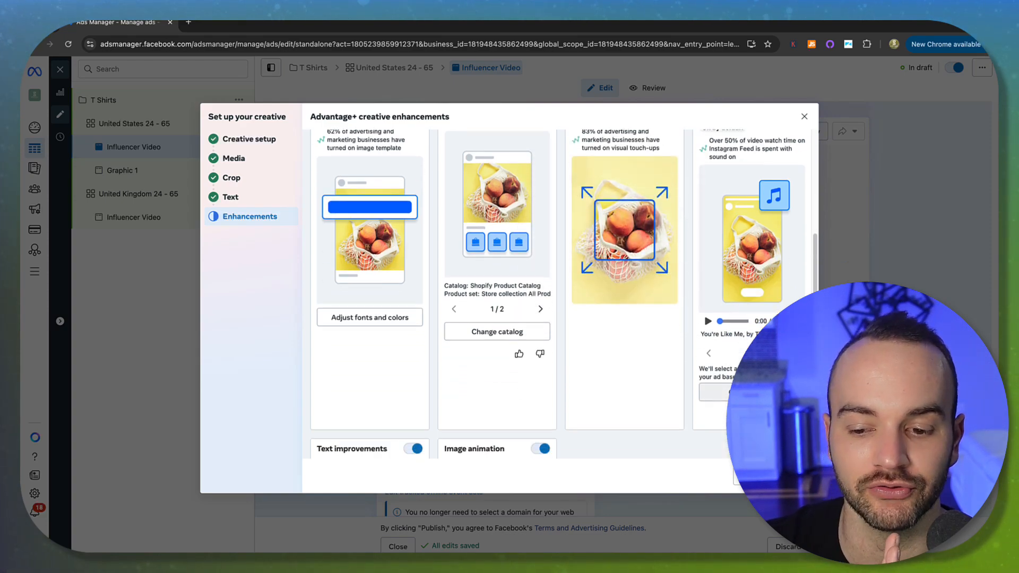
pyautogui.click(751, 392)
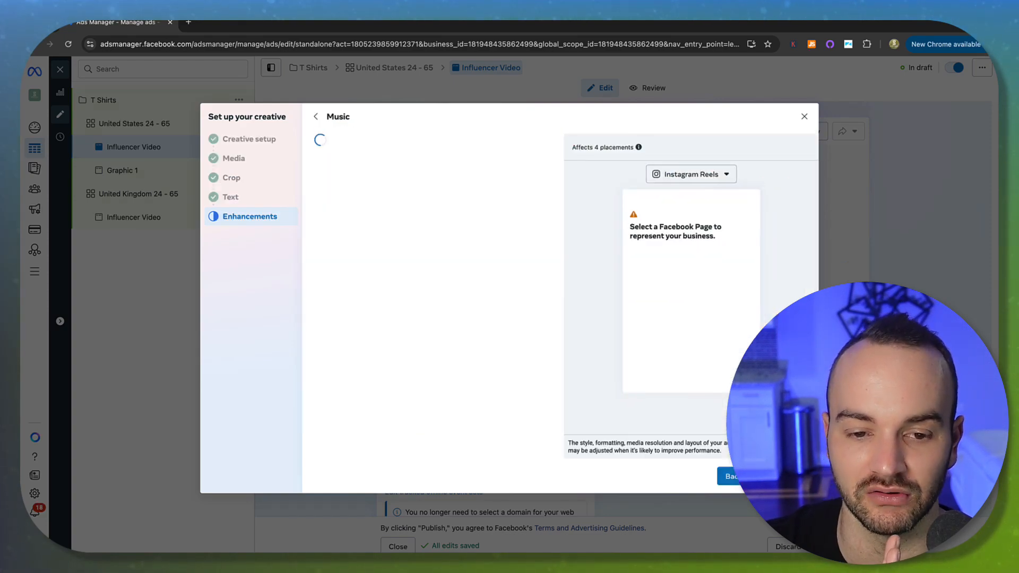
pyautogui.click(311, 115)
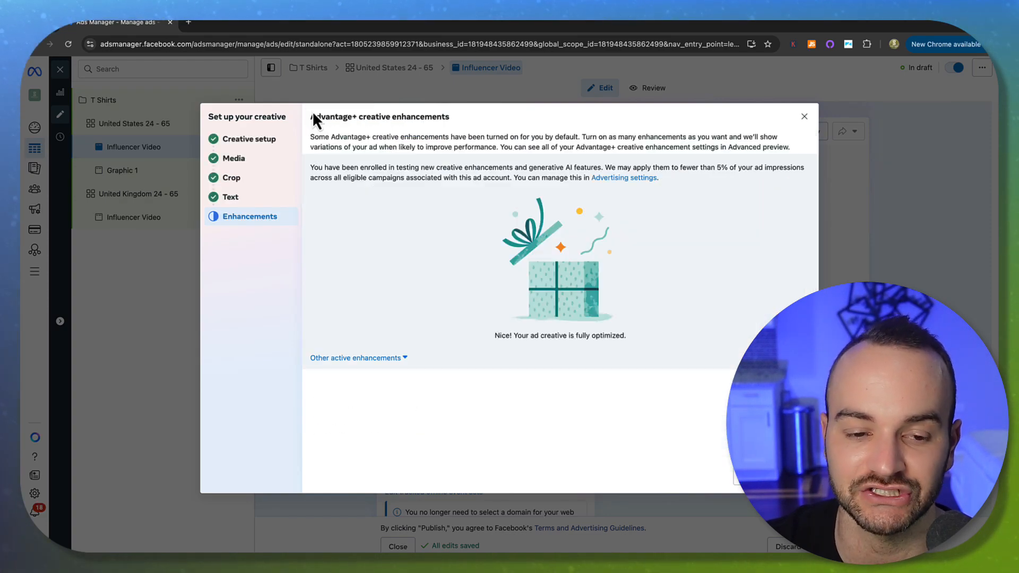
pyautogui.click(350, 358)
pyautogui.scroll(-3, 791, 269)
pyautogui.moveTo(790, 301)
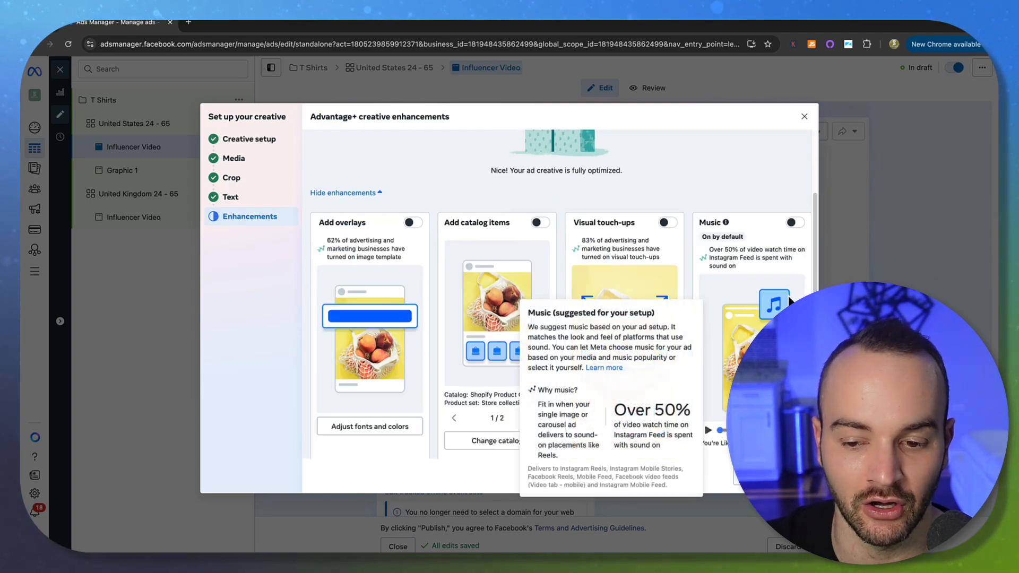
# Step: Play a short sample of the suggested song in the Music enhancement and check that enhancement's description
pyautogui.scroll(-3, 791, 301)
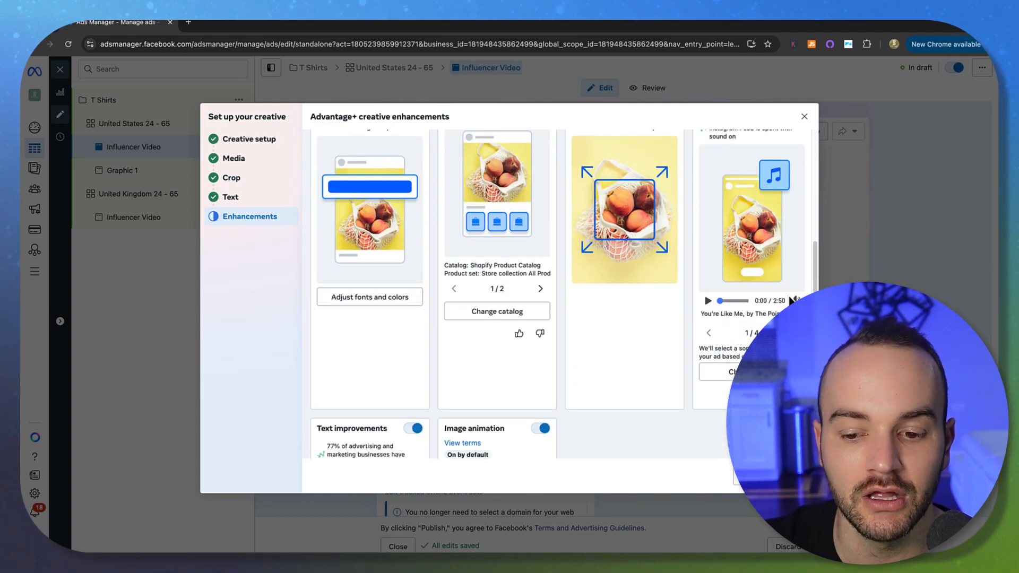
pyautogui.click(708, 302)
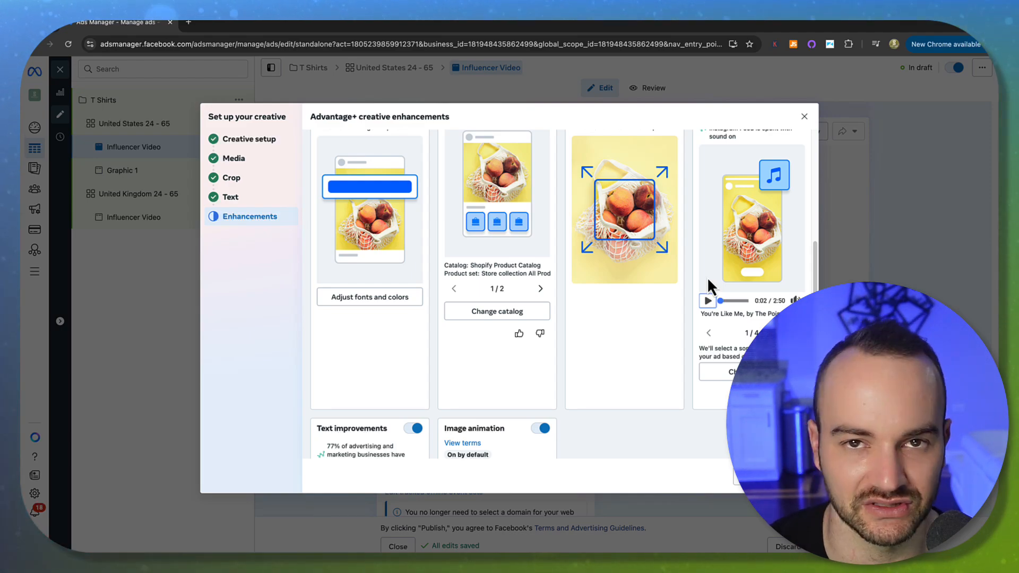
pyautogui.scroll(2, 709, 270)
pyautogui.moveTo(790, 183)
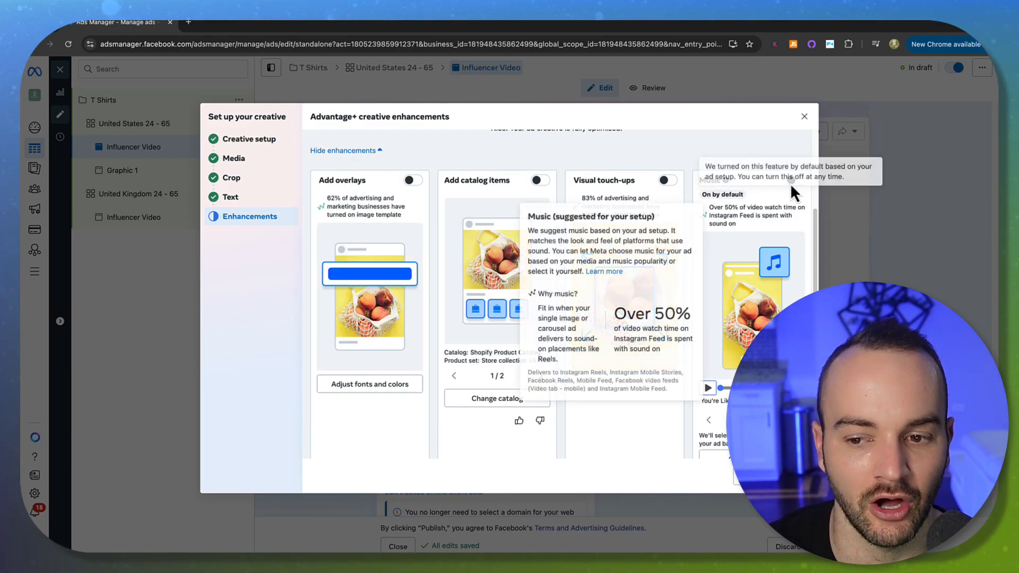
pyautogui.scroll(-2, 720, 291)
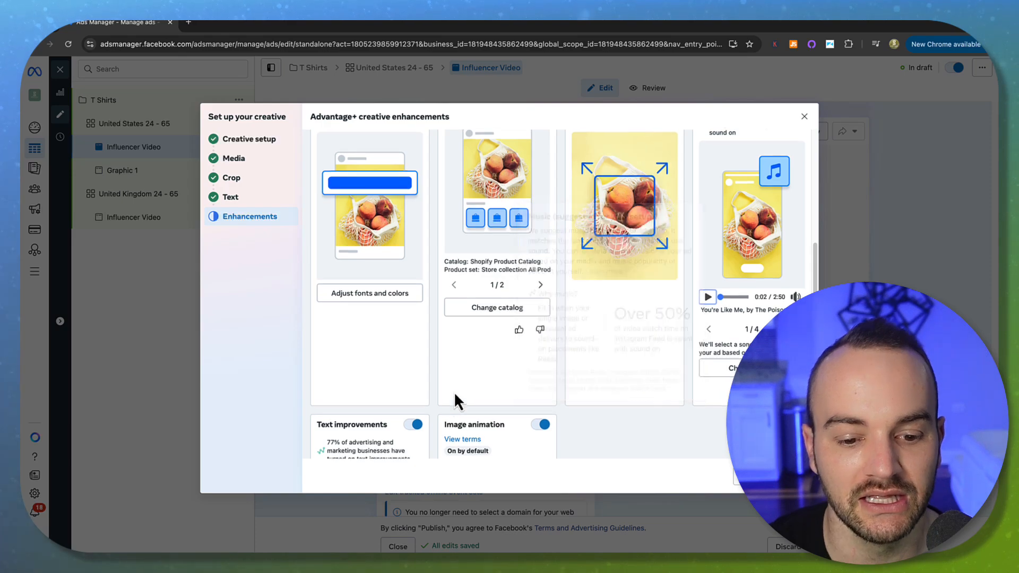
# Step: Turn off Text improvements and finish the creative setup
pyautogui.scroll(-6, 454, 392)
pyautogui.click(411, 173)
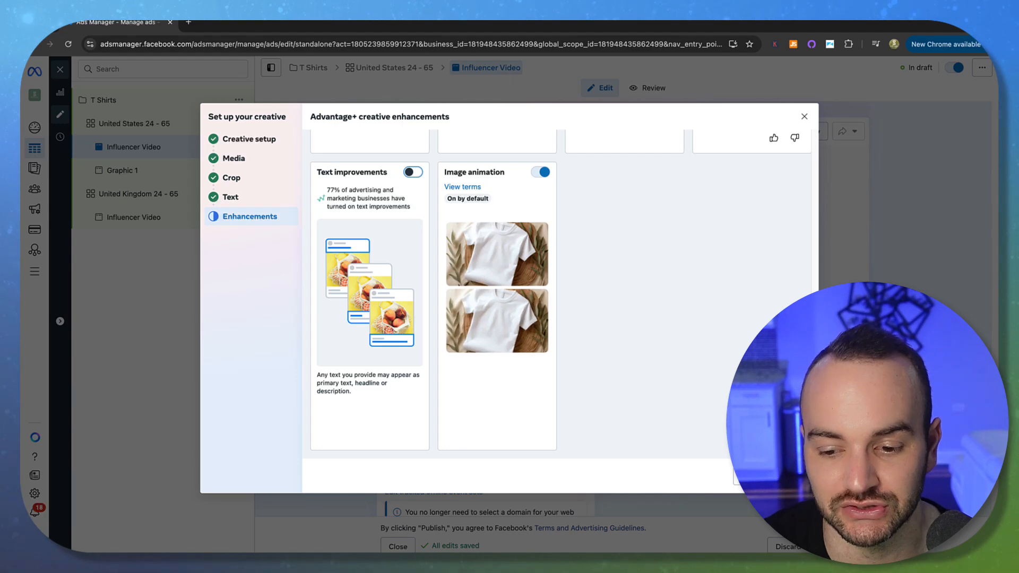
pyautogui.click(759, 476)
pyautogui.scroll(-3, 530, 380)
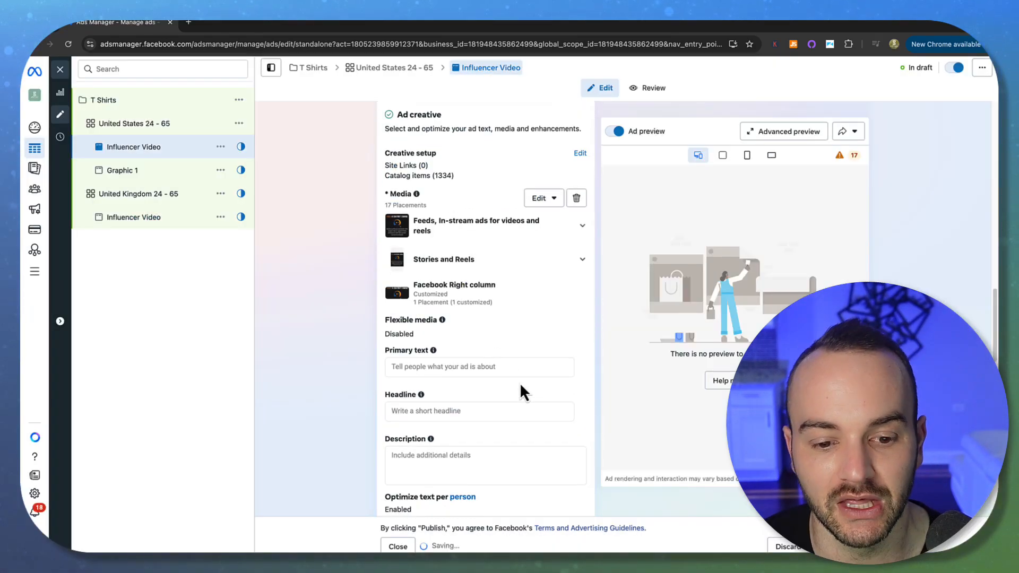
# Step: Look over the empty Primary text, Headline and Description fields of the ad creative
pyautogui.click(421, 278)
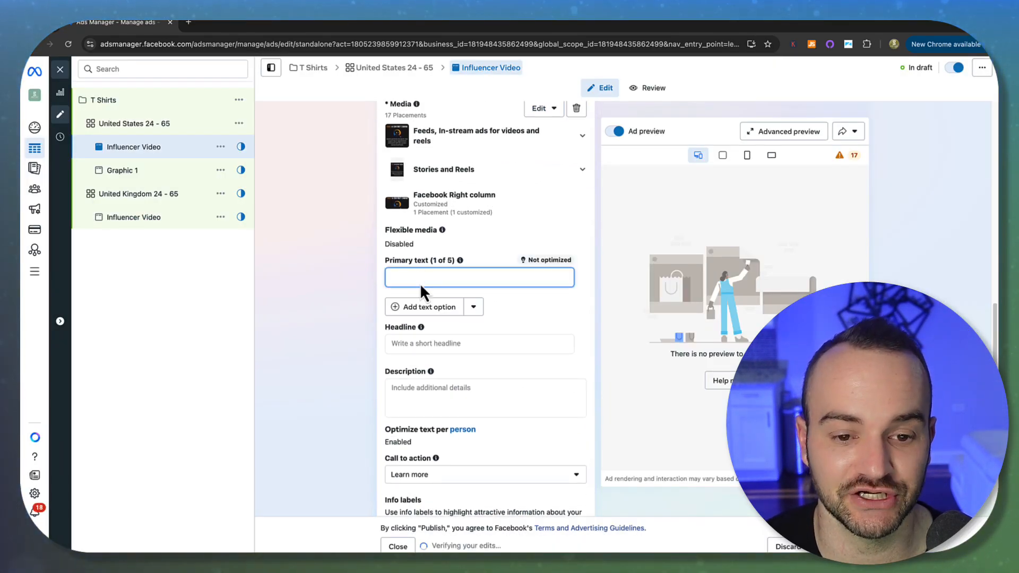
pyautogui.click(399, 343)
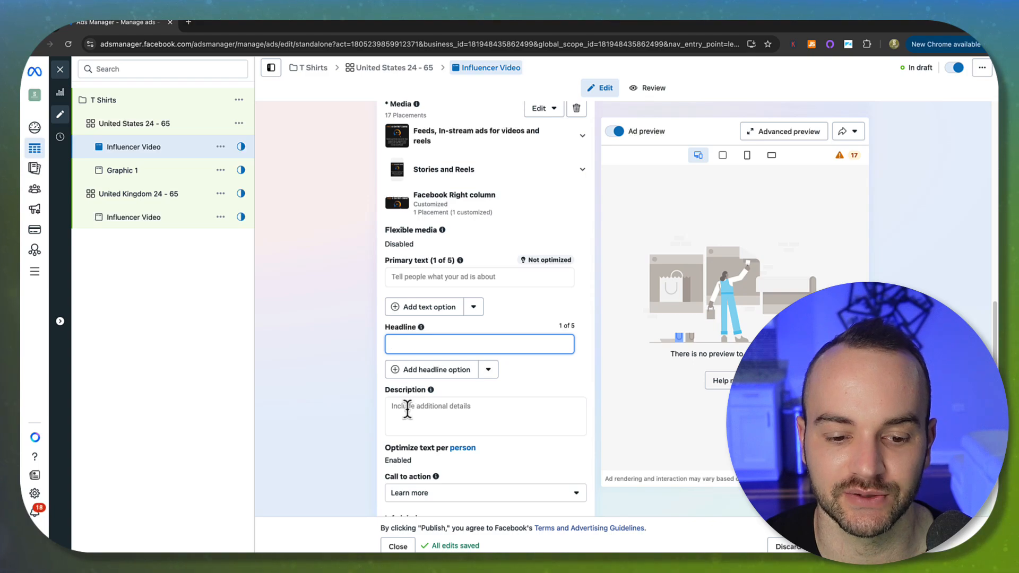
pyautogui.click(407, 409)
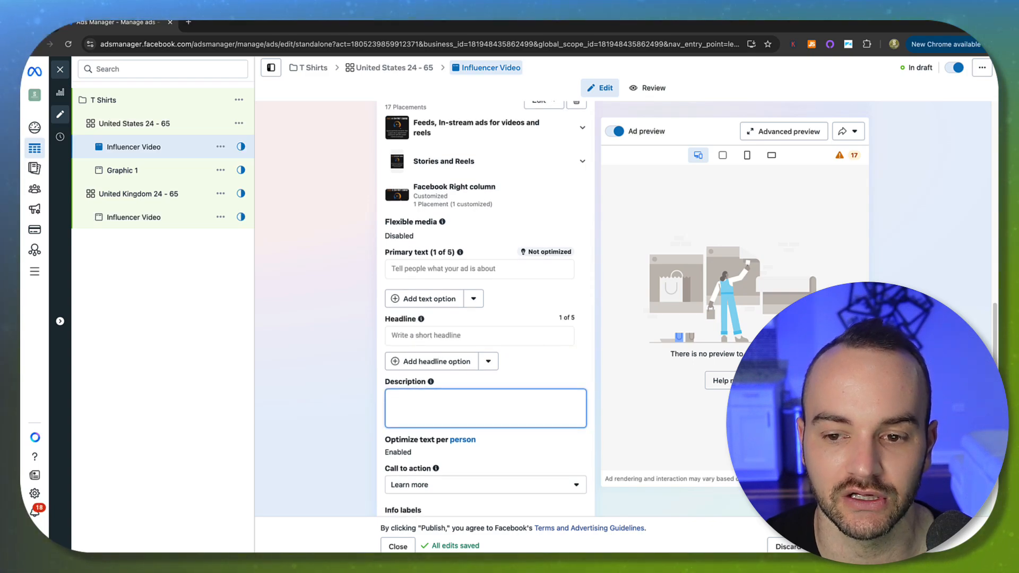
# Step: Enter pro-bots.ai/trial as the ad's Website URL in the destination settings
pyautogui.scroll(3, 526, 373)
pyautogui.scroll(10, 525, 374)
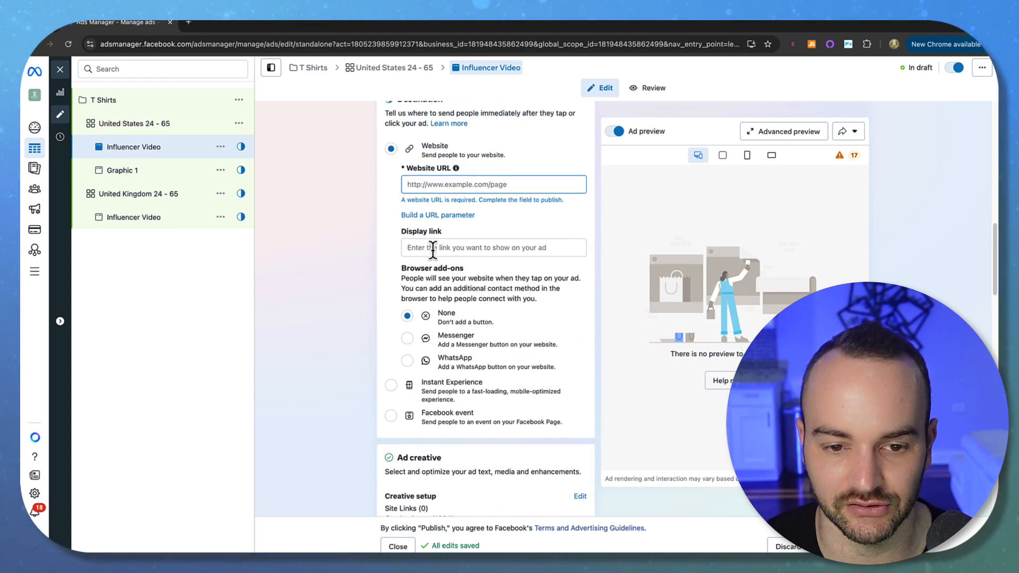
pyautogui.write('pro')
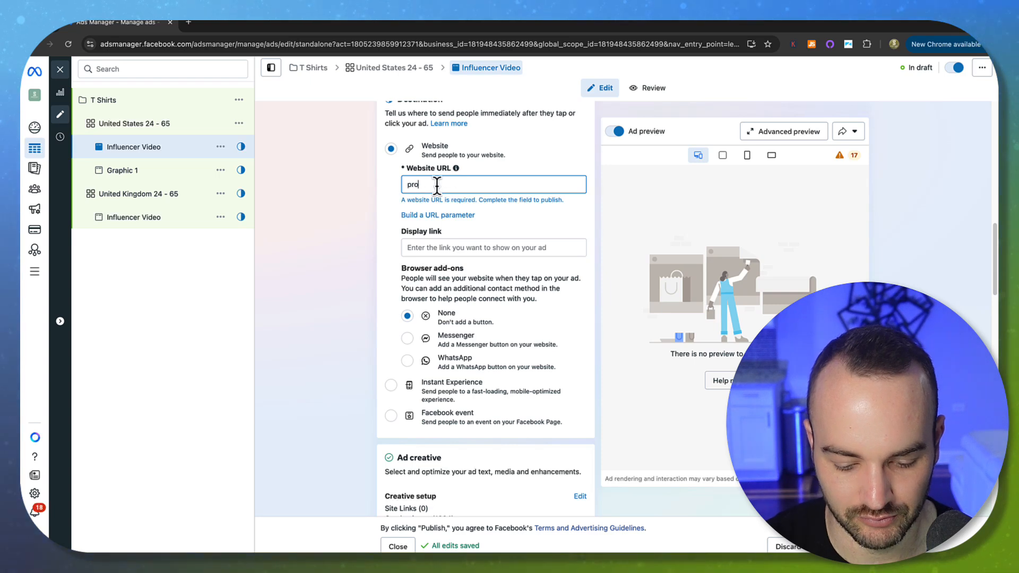
pyautogui.write('-bots.ai/trial')
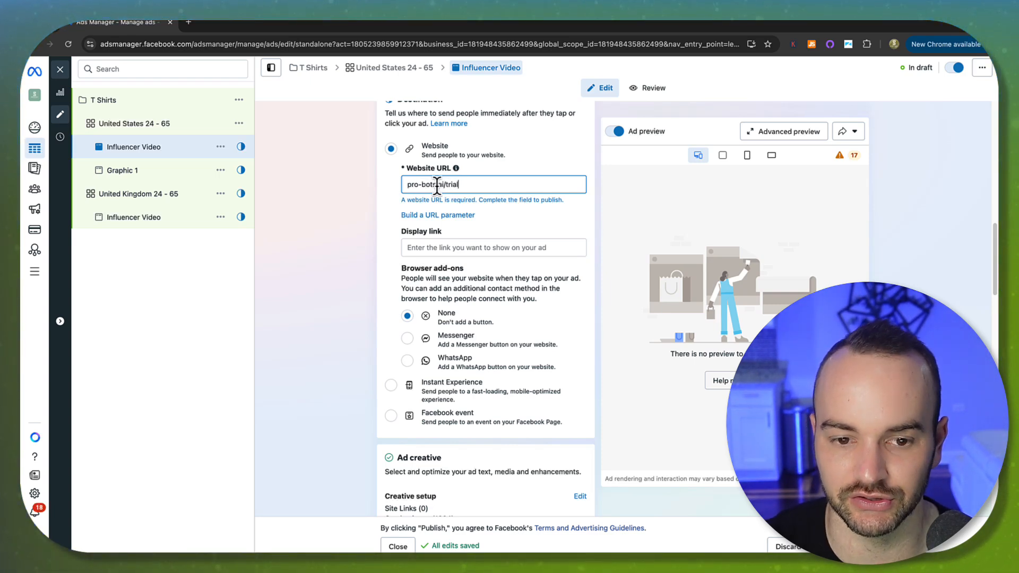
pyautogui.click(343, 243)
pyautogui.scroll(-3, 486, 304)
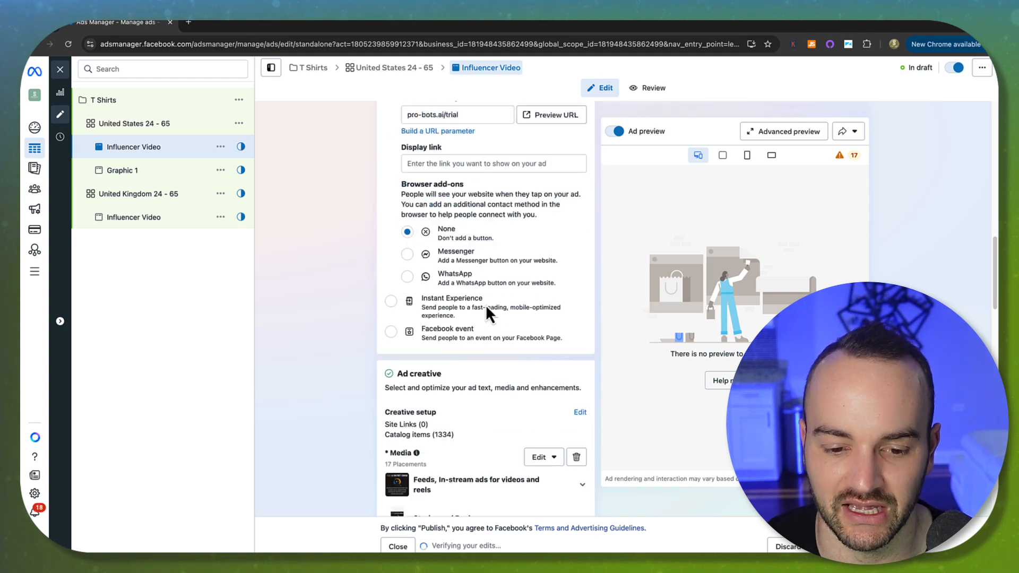
pyautogui.scroll(-8, 483, 314)
pyautogui.scroll(10, 467, 297)
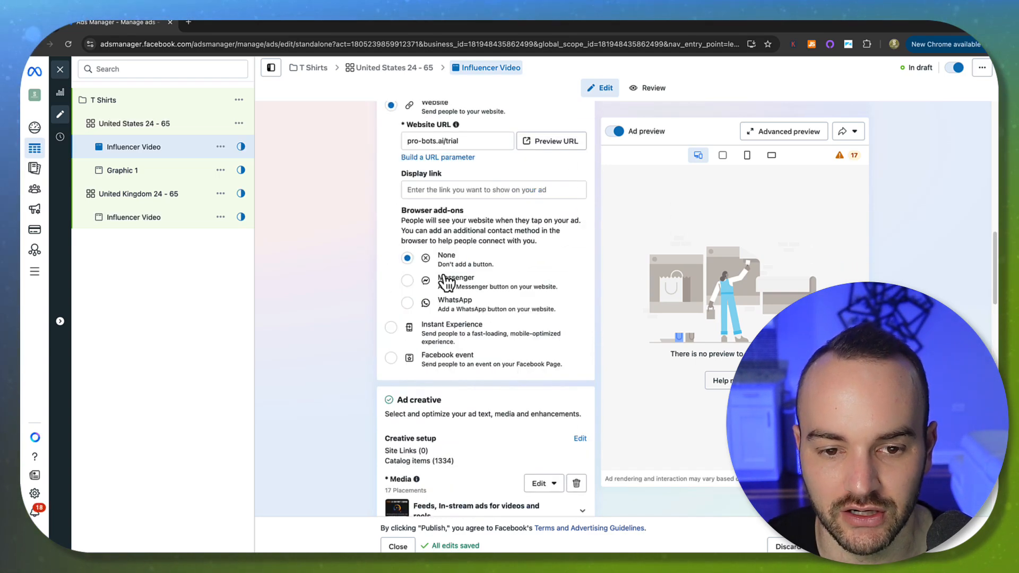
pyautogui.click(412, 141)
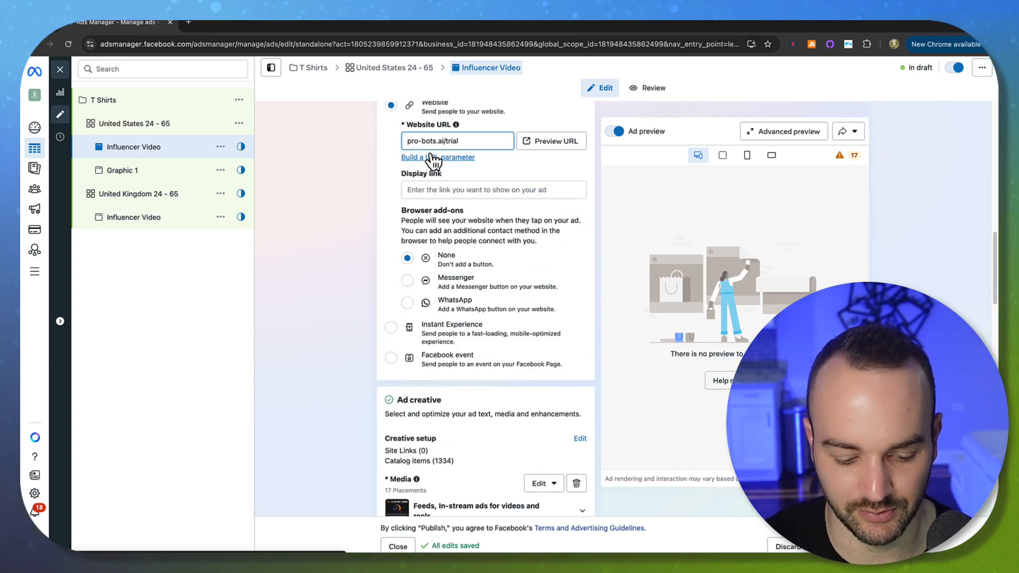
pyautogui.write('https://')
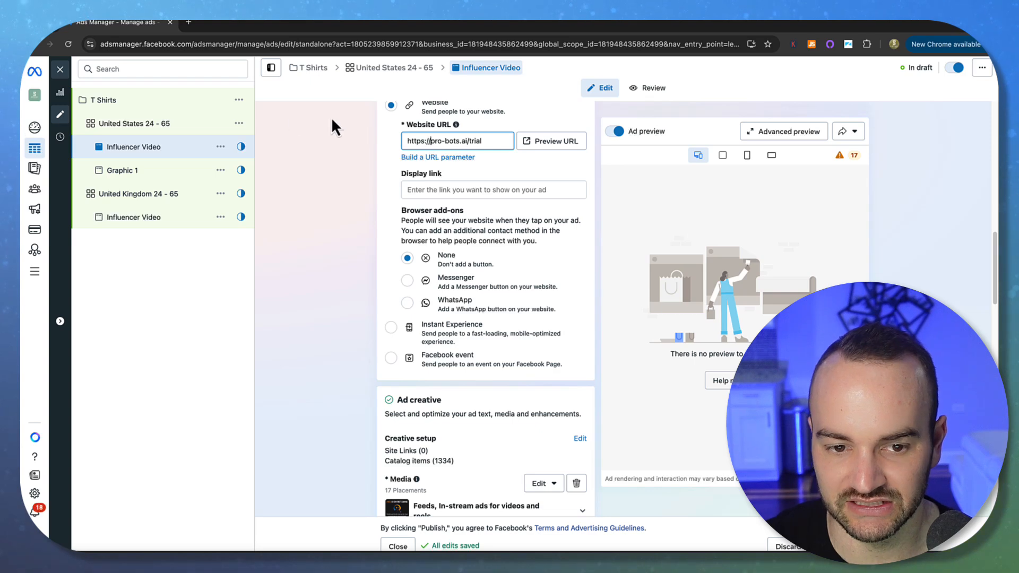
pyautogui.click(361, 202)
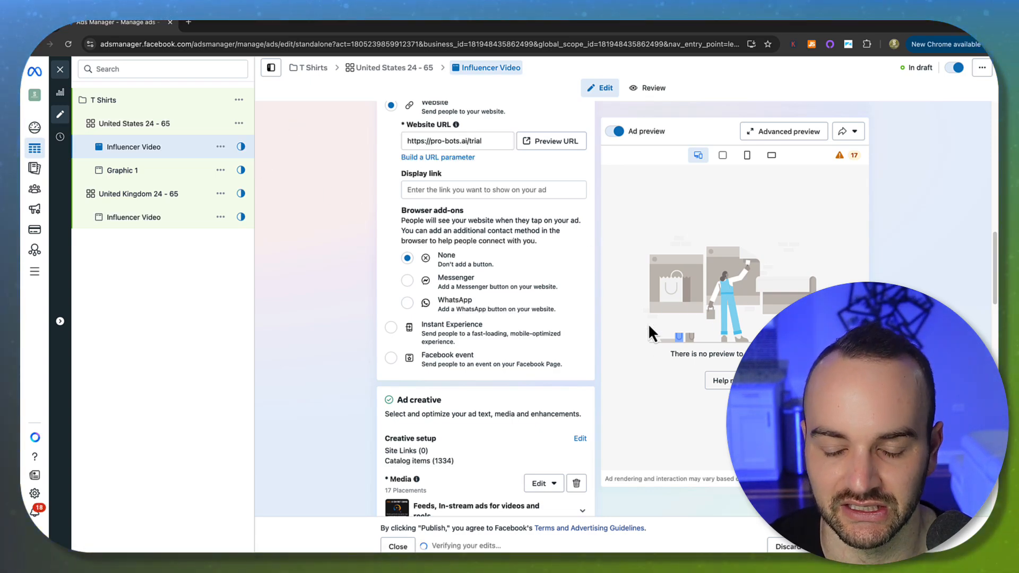
# Step: Fill in the ad text with Caption as primary text, Headline as headline and Description as description
pyautogui.scroll(-7, 642, 331)
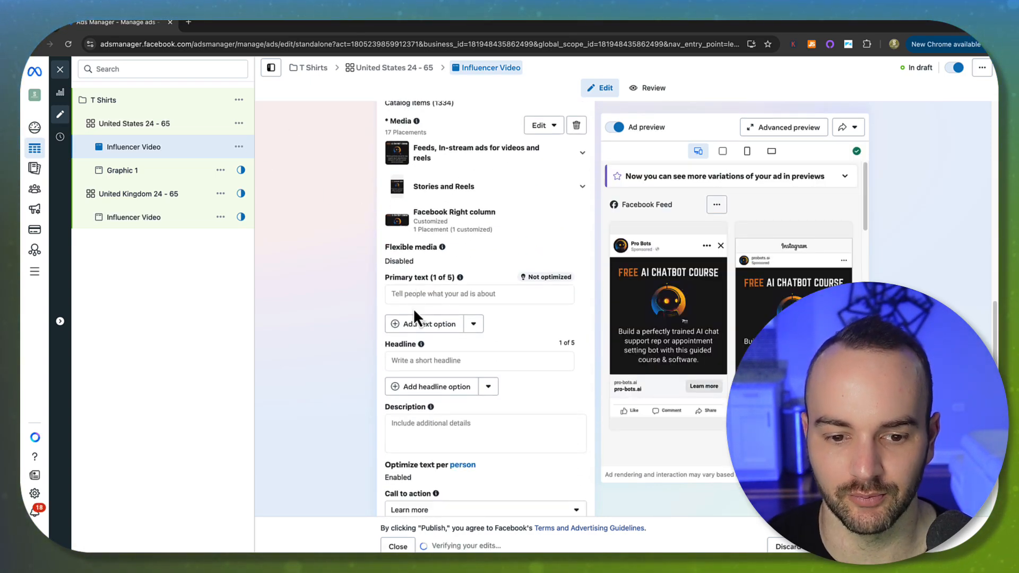
pyautogui.click(419, 292)
pyautogui.write('Caption')
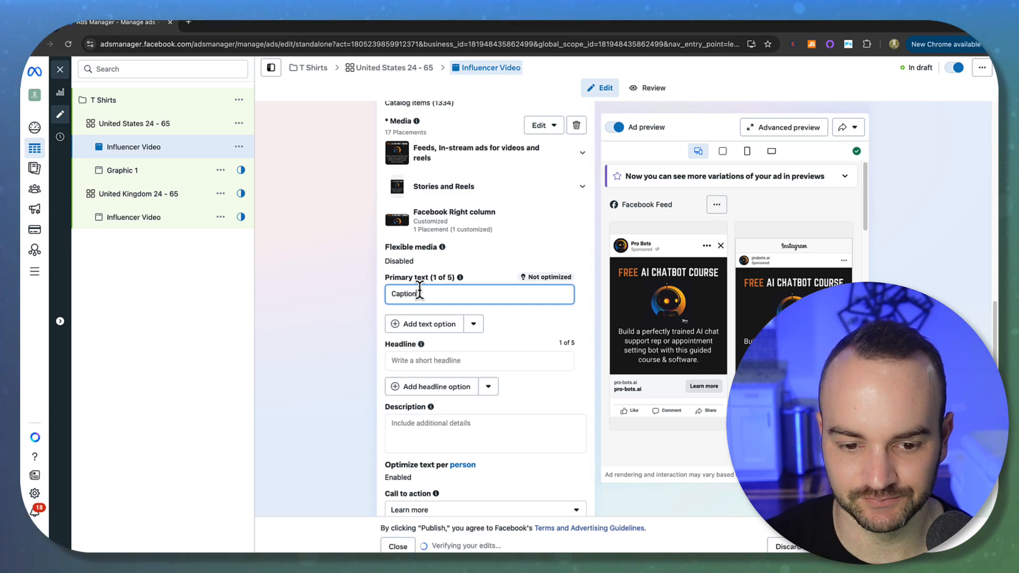
pyautogui.click(422, 360)
pyautogui.write('Headline')
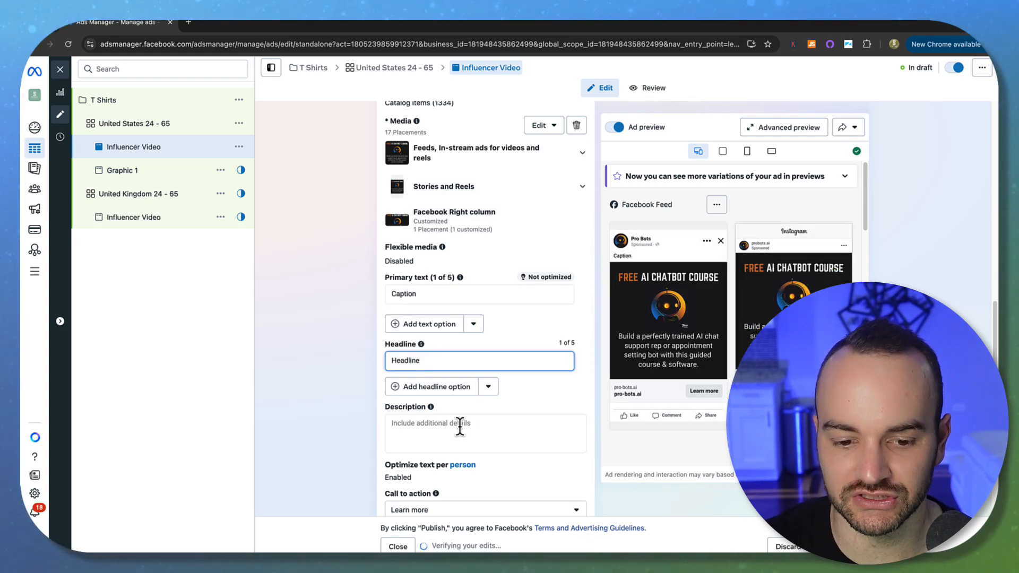
pyautogui.click(459, 426)
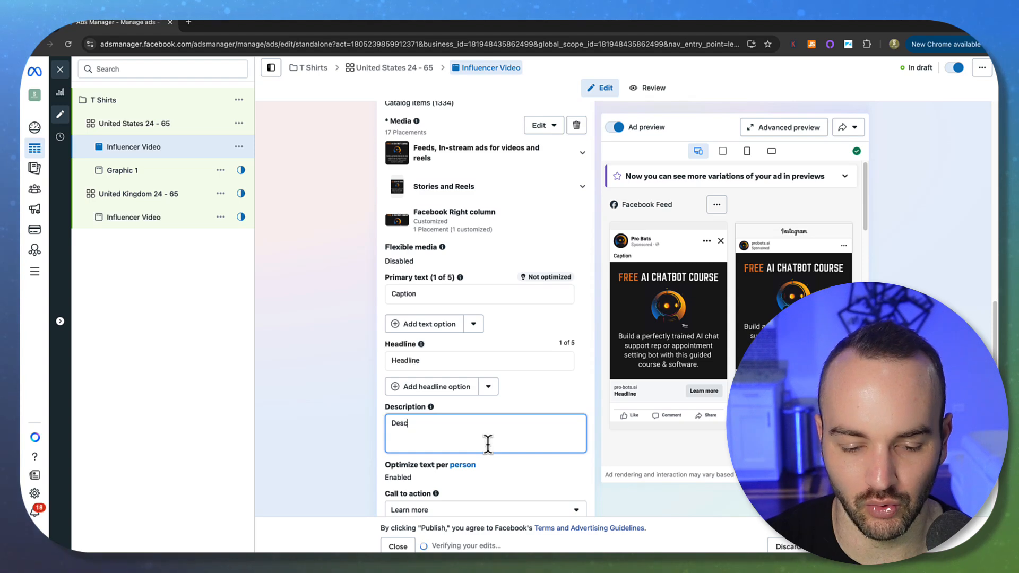
pyautogui.click(347, 437)
pyautogui.scroll(-3, 352, 435)
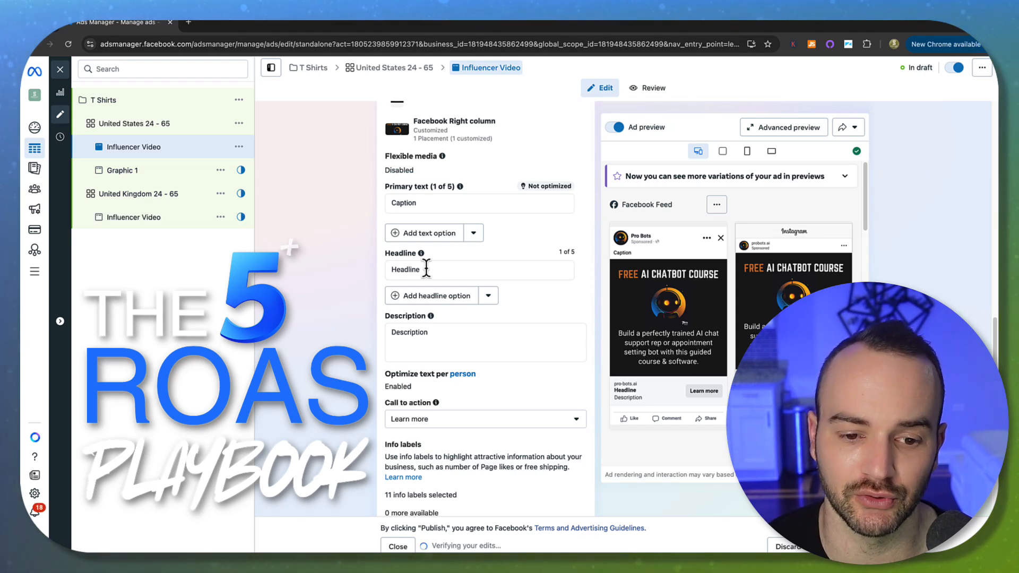
# Step: Review the primary text, headline and description fields against where each appears in the ad preview
pyautogui.click(395, 206)
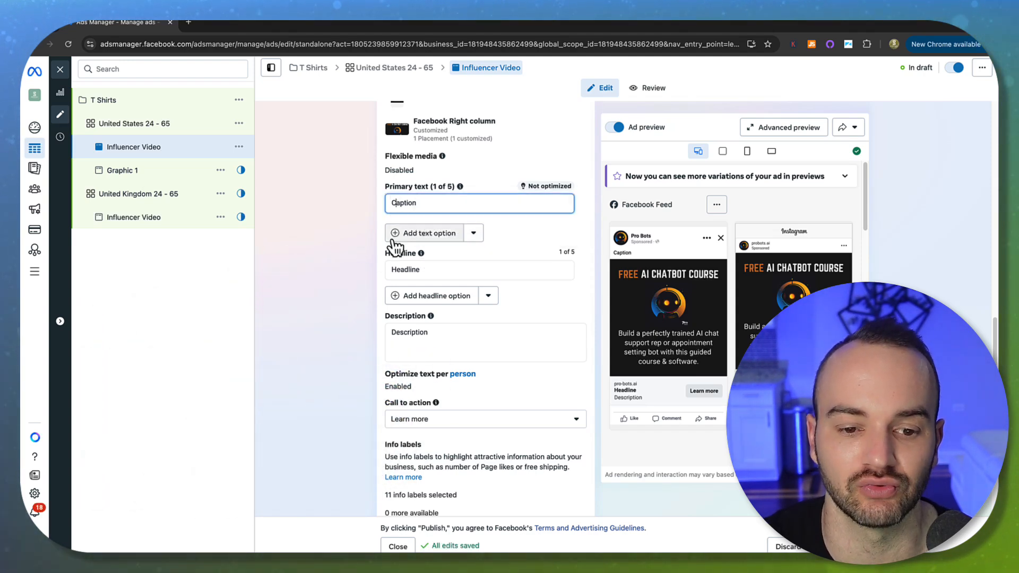
pyautogui.click(398, 269)
pyautogui.click(406, 337)
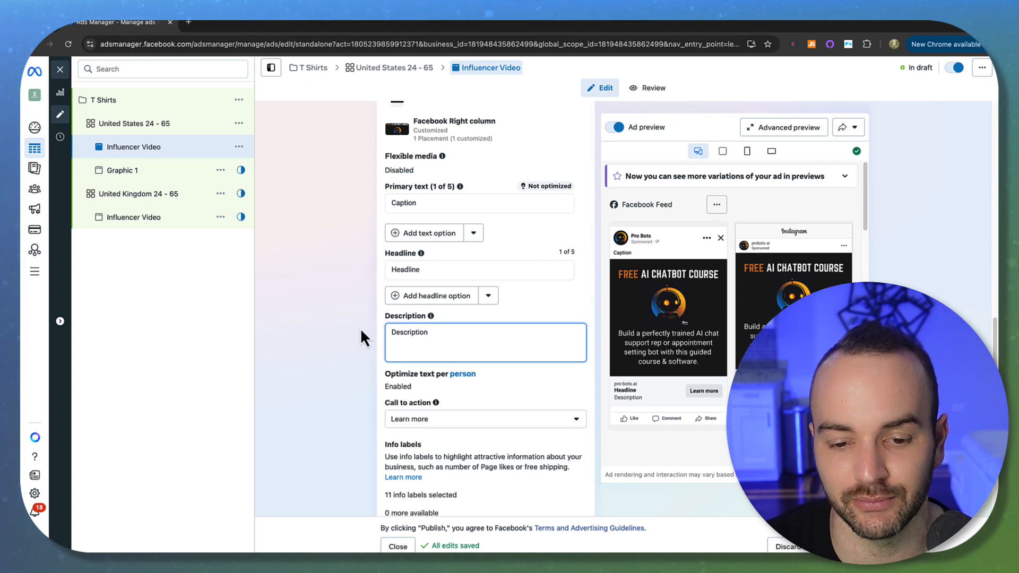
pyautogui.scroll(-1, 362, 339)
pyautogui.scroll(-1, 427, 323)
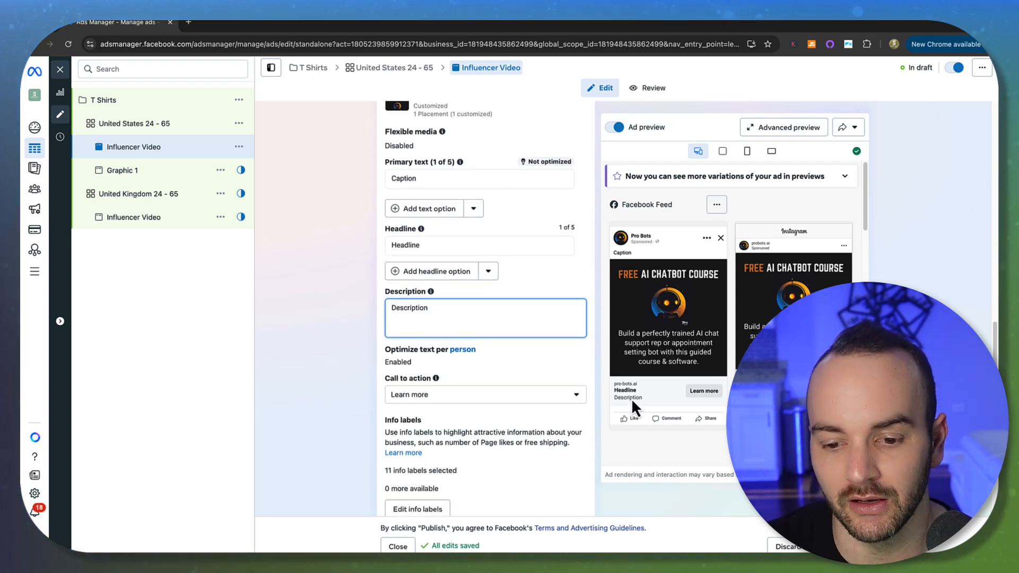
pyautogui.doubleClick(407, 245)
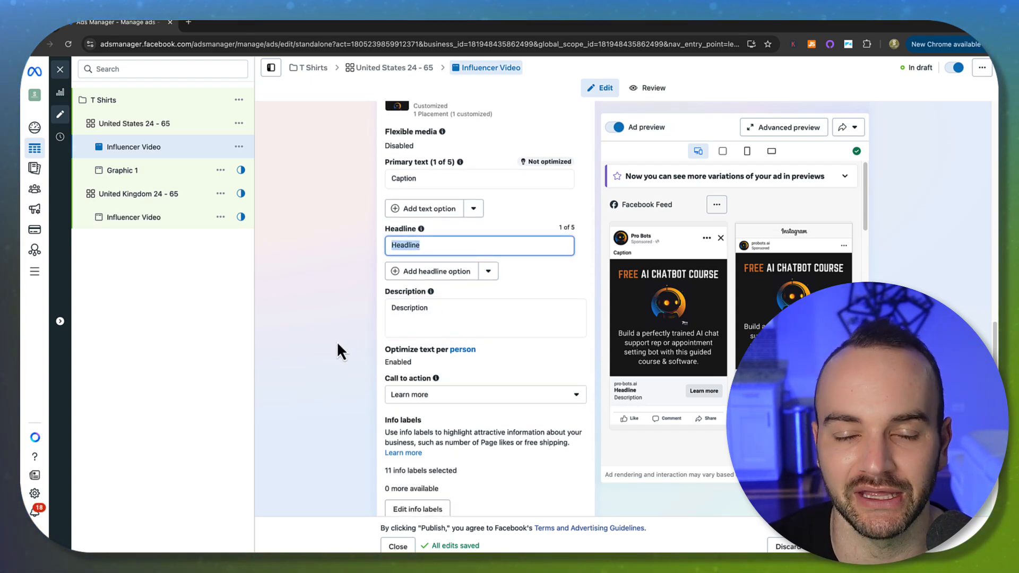
# Step: Check the description text against its place in the ad preview and view the available call-to-action options, keeping Learn more
pyautogui.click(372, 319)
pyautogui.moveTo(444, 313); pyautogui.dragTo(368, 292)
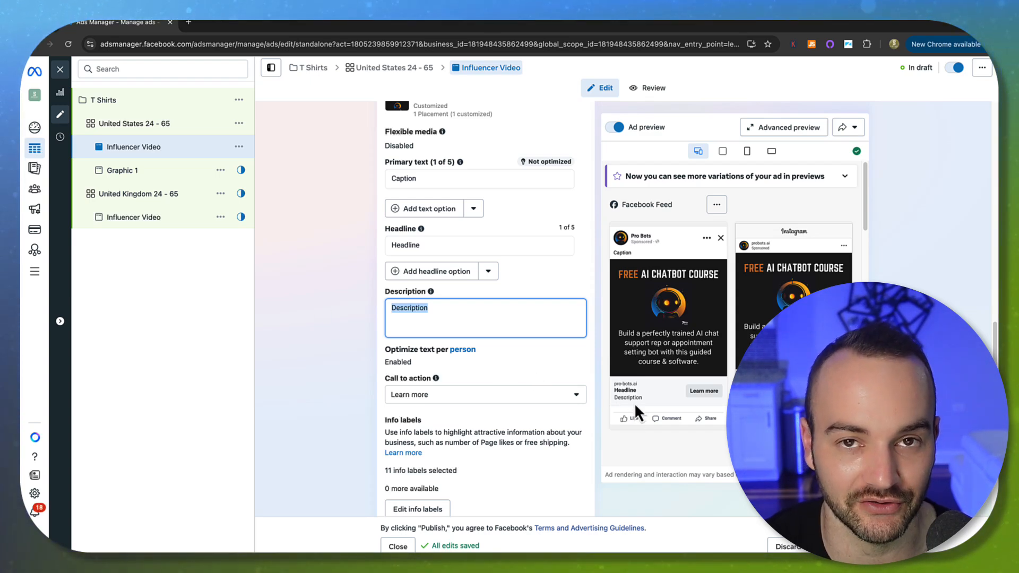
pyautogui.click(340, 361)
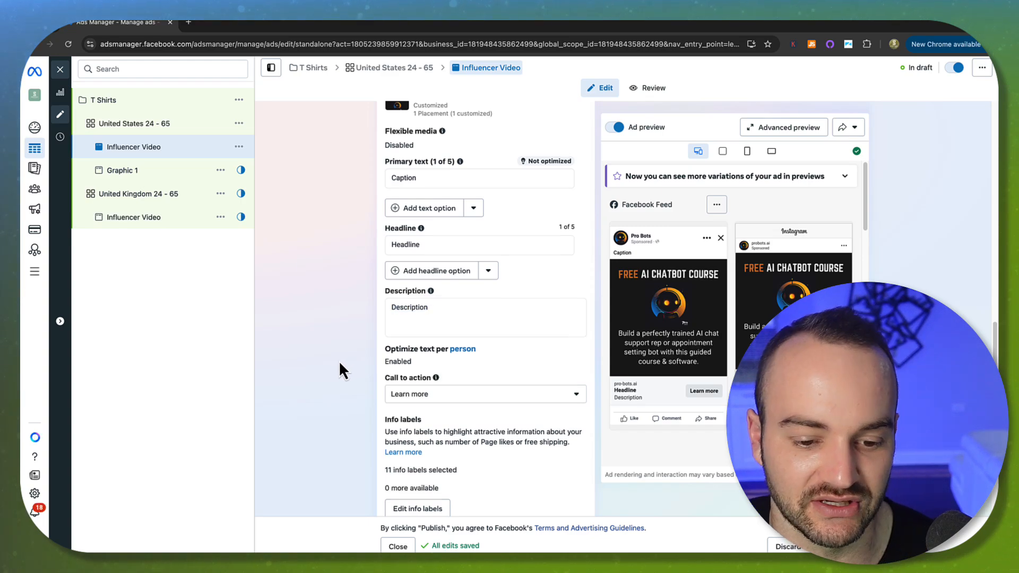
pyautogui.scroll(-3, 338, 360)
pyautogui.click(456, 223)
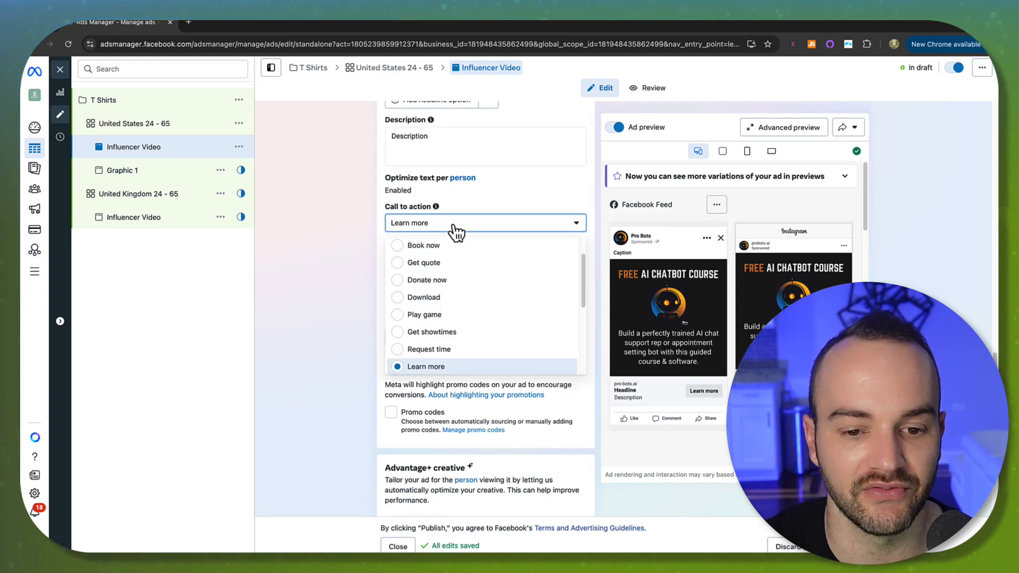
pyautogui.click(350, 334)
# Step: Enable promo codes for the ad to show the code selection options, and disable them again
pyautogui.scroll(-6, 349, 330)
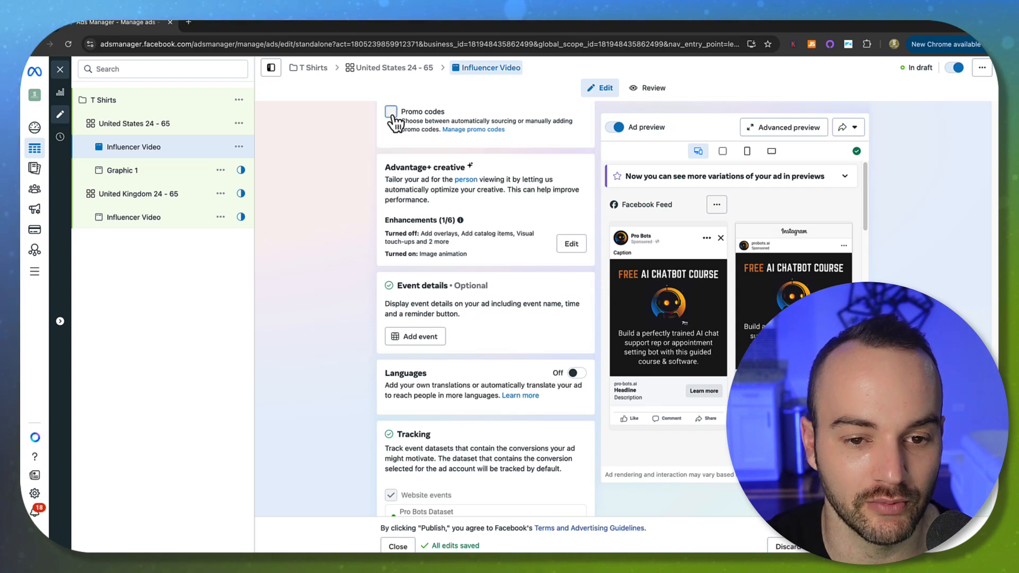
pyautogui.click(391, 112)
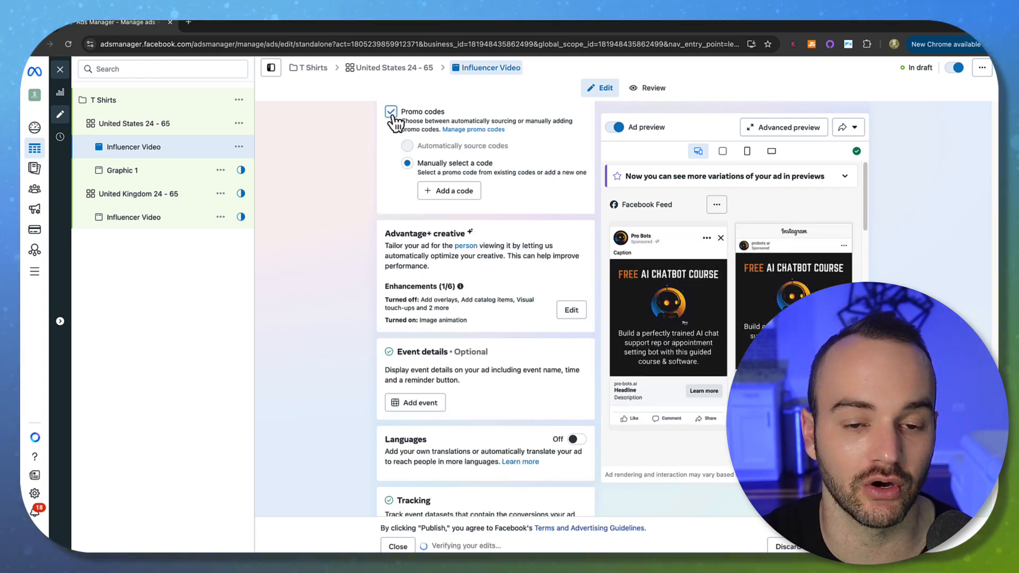
pyautogui.click(393, 116)
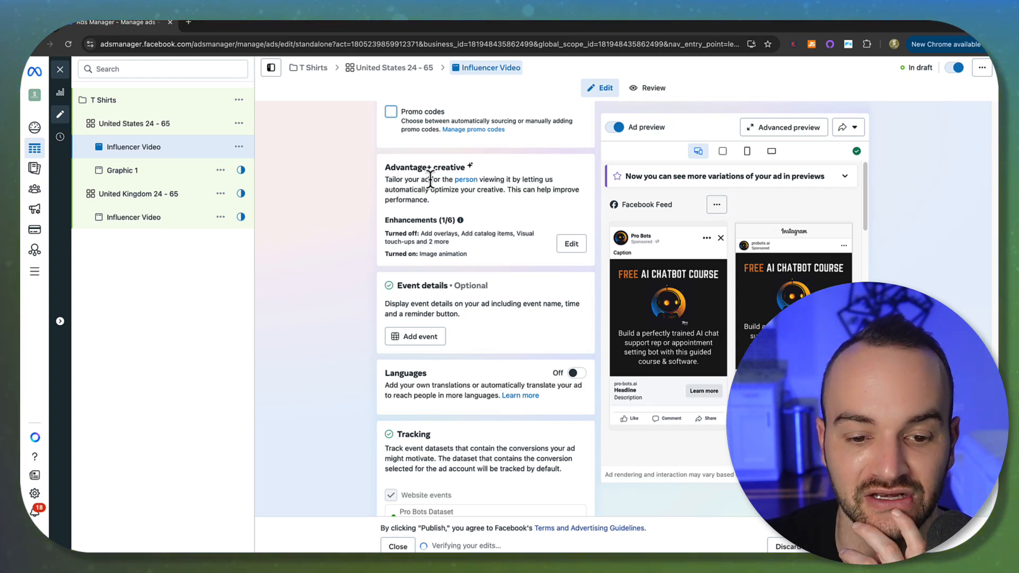
# Step: Review the ad's remaining language, tracking and URL parameter settings, and close the ad editor
pyautogui.moveTo(460, 220)
pyautogui.scroll(-4, 434, 360)
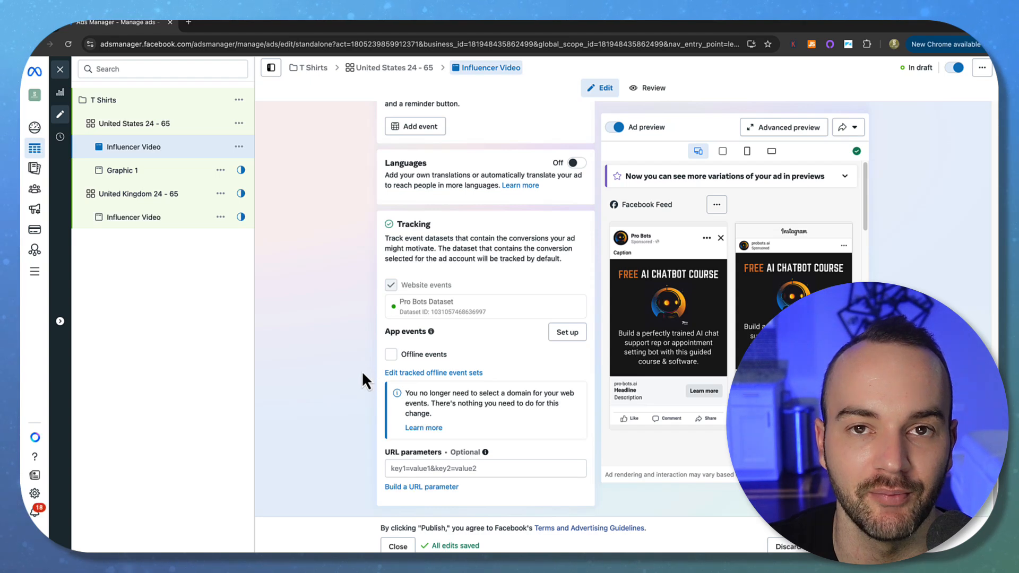
pyautogui.click(67, 72)
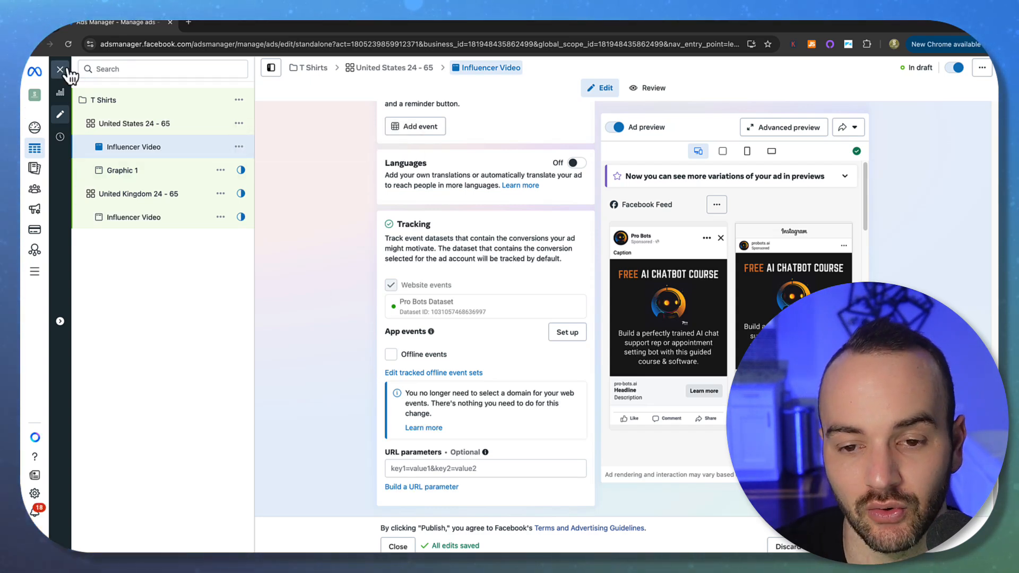